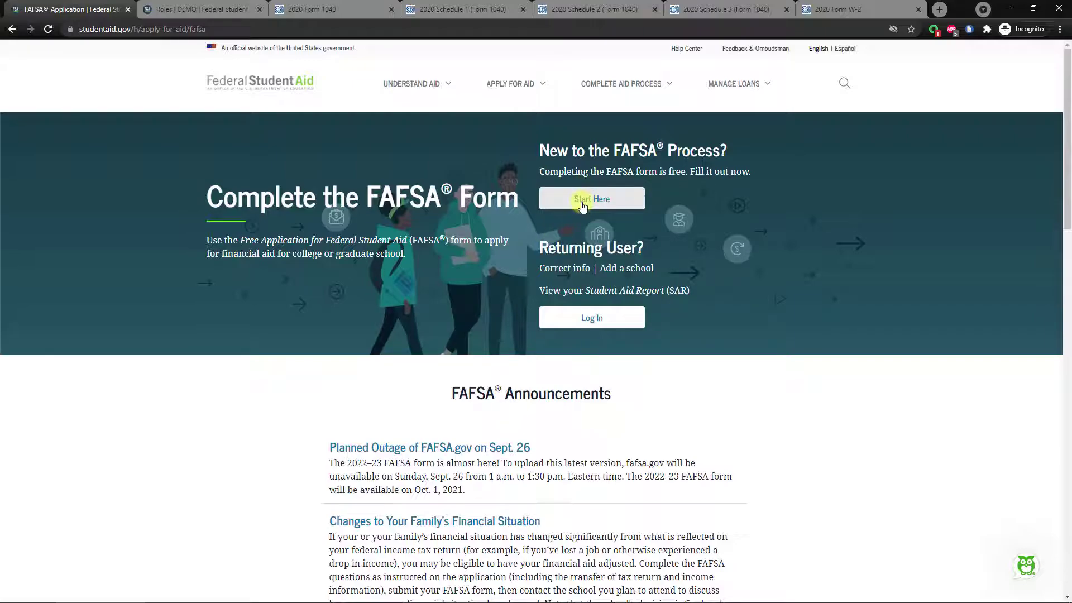
# On the demo Roles page, choose the student FAFSA-access role and continue to log in.
pyautogui.click(192, 9)
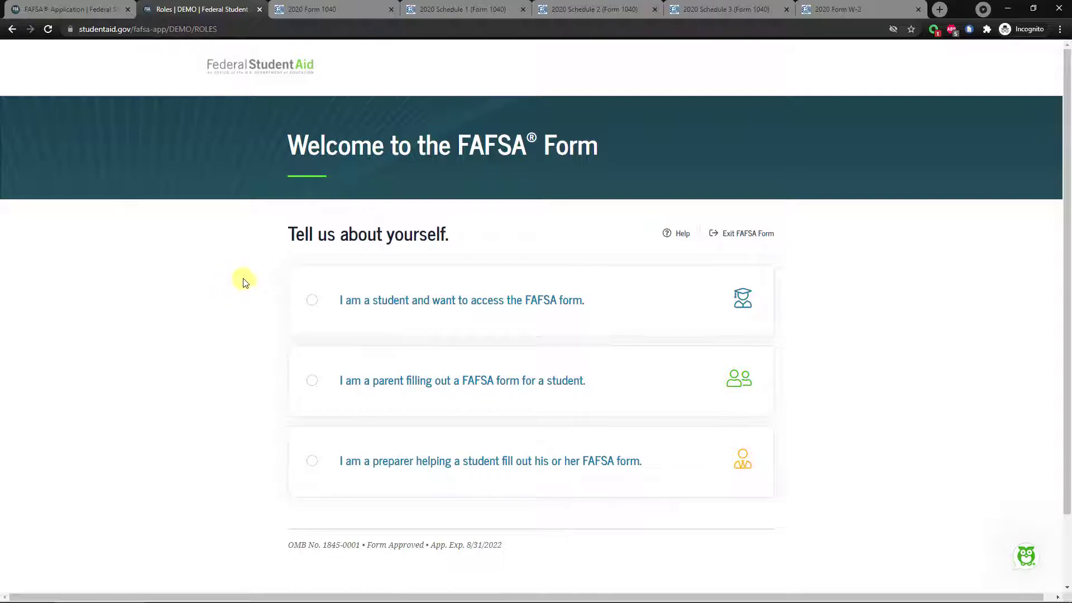
pyautogui.click(311, 300)
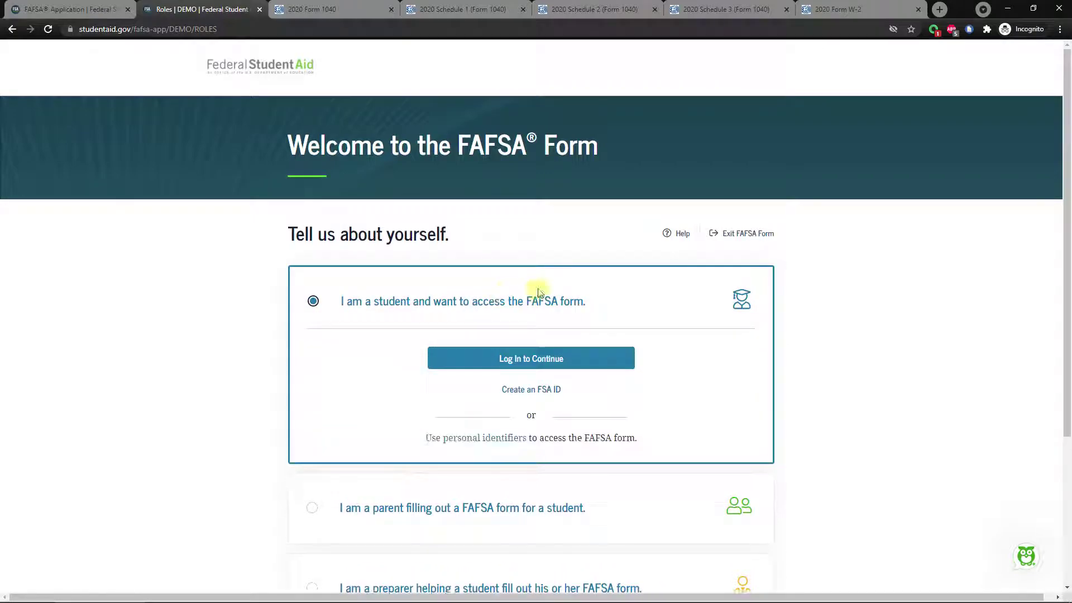
pyautogui.click(457, 363)
# Log in with the student's FSA ID username and password and accept the usage warning.
pyautogui.click(539, 359)
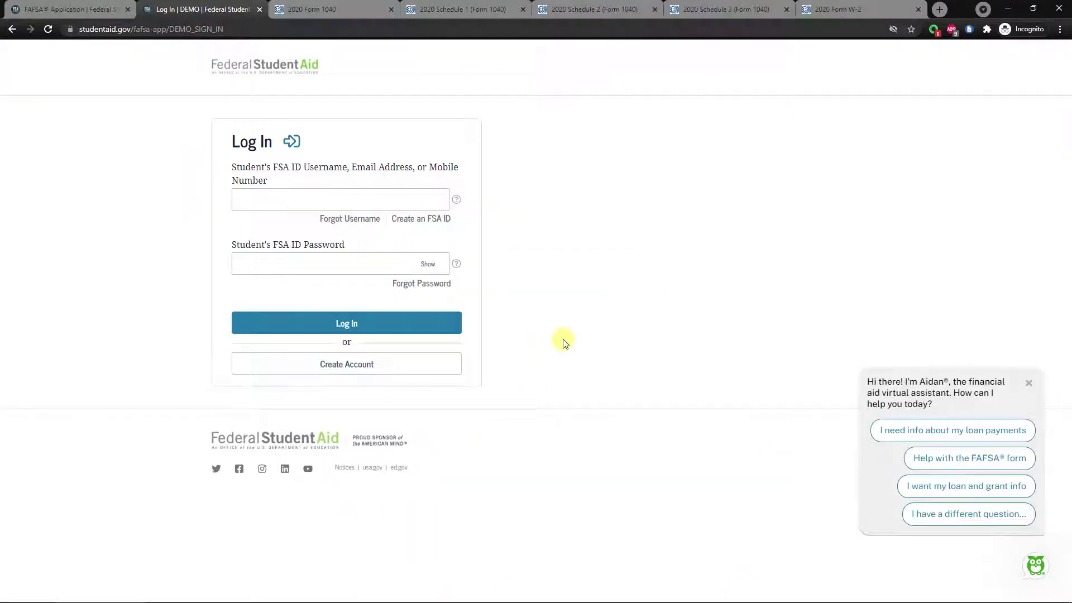
pyautogui.click(271, 195)
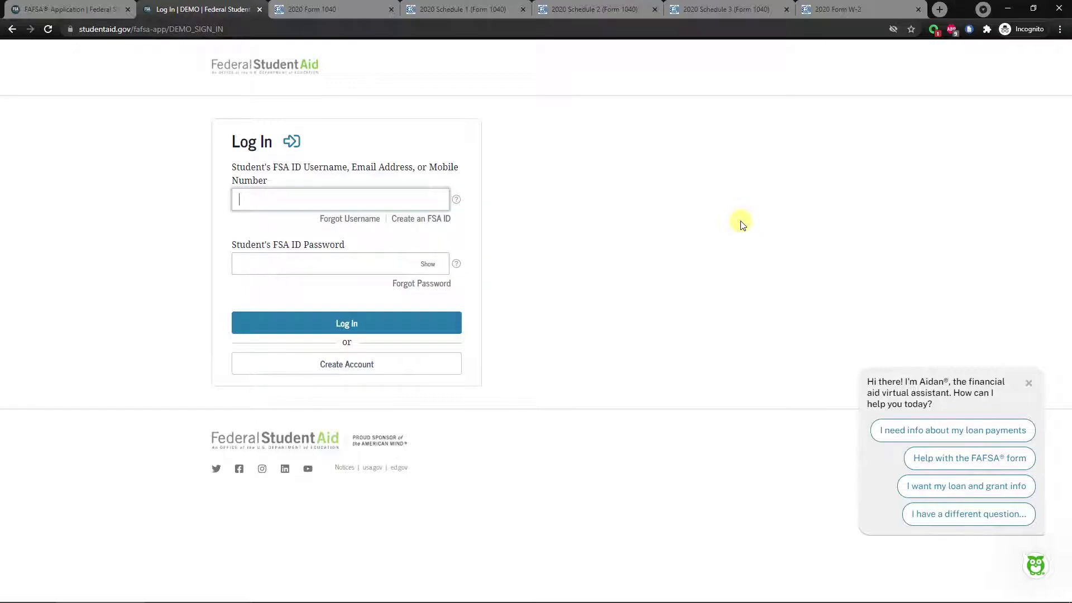
pyautogui.write('renewal86')
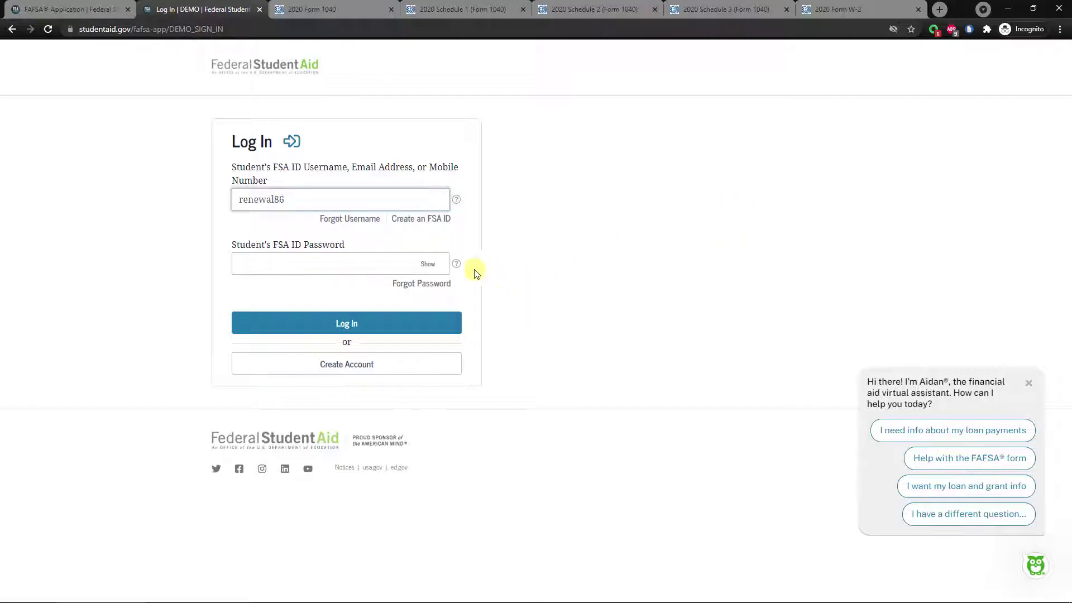
pyautogui.click(376, 260)
pyautogui.write('••••••')
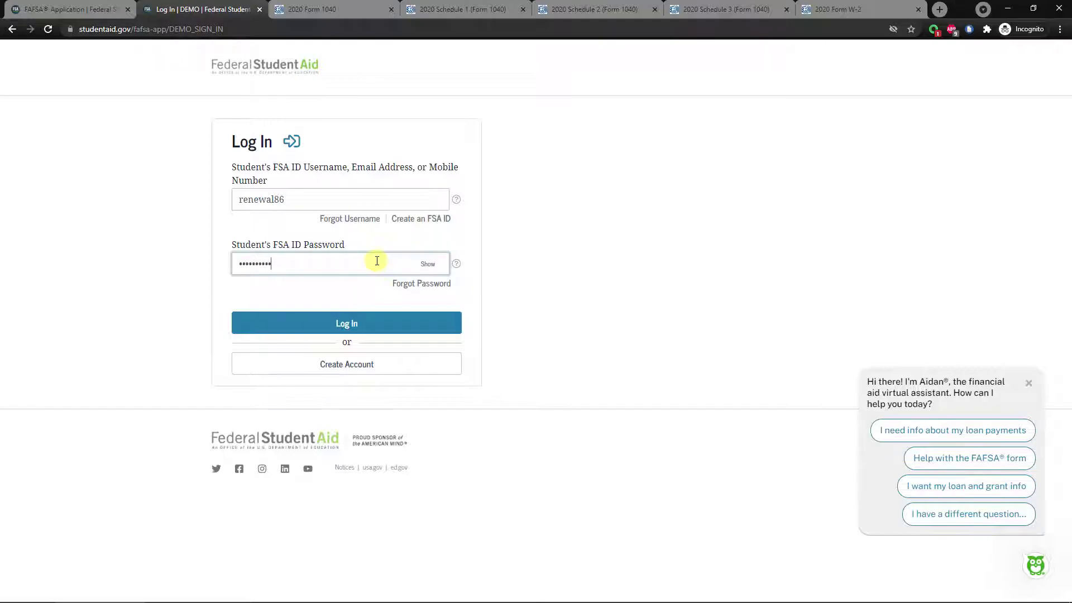
pyautogui.click(342, 326)
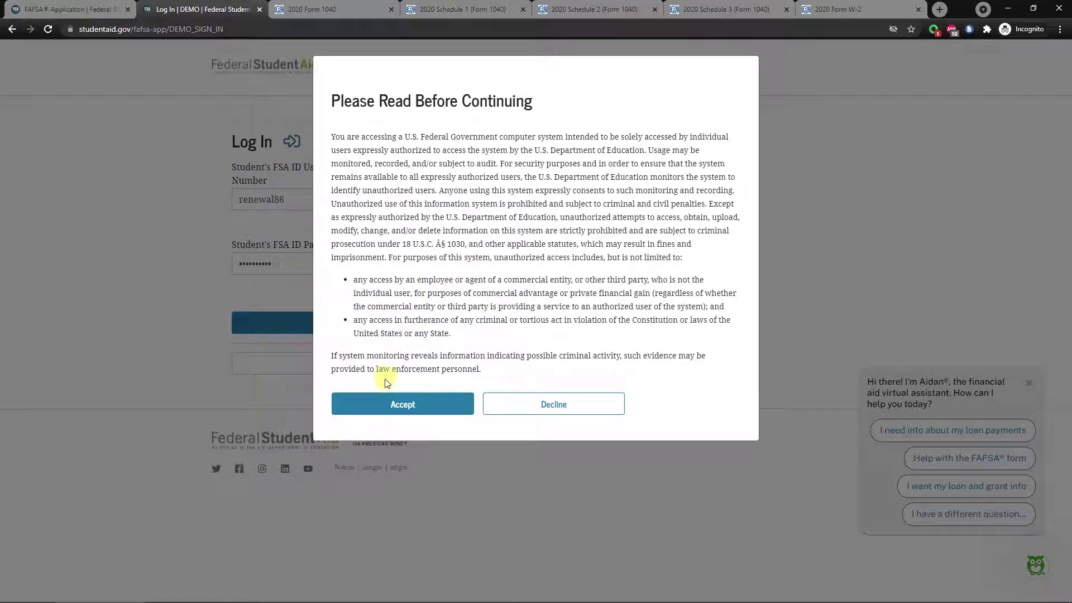
pyautogui.click(370, 407)
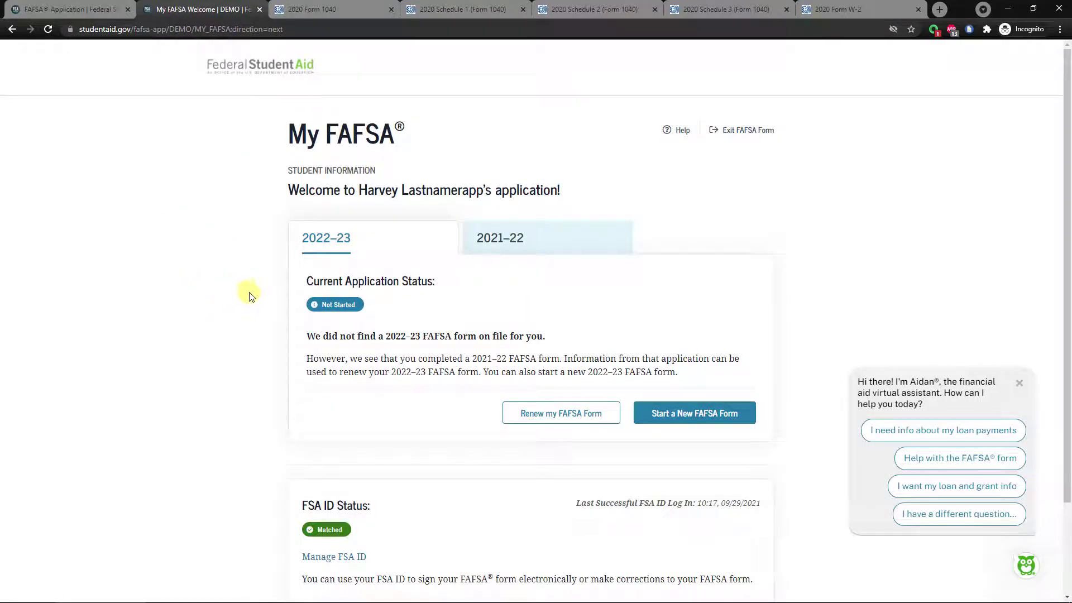
# Start a new 2022–23 FAFSA form from the My FAFSA page.
pyautogui.scroll(-1, 244, 293)
pyautogui.scroll(1, 235, 279)
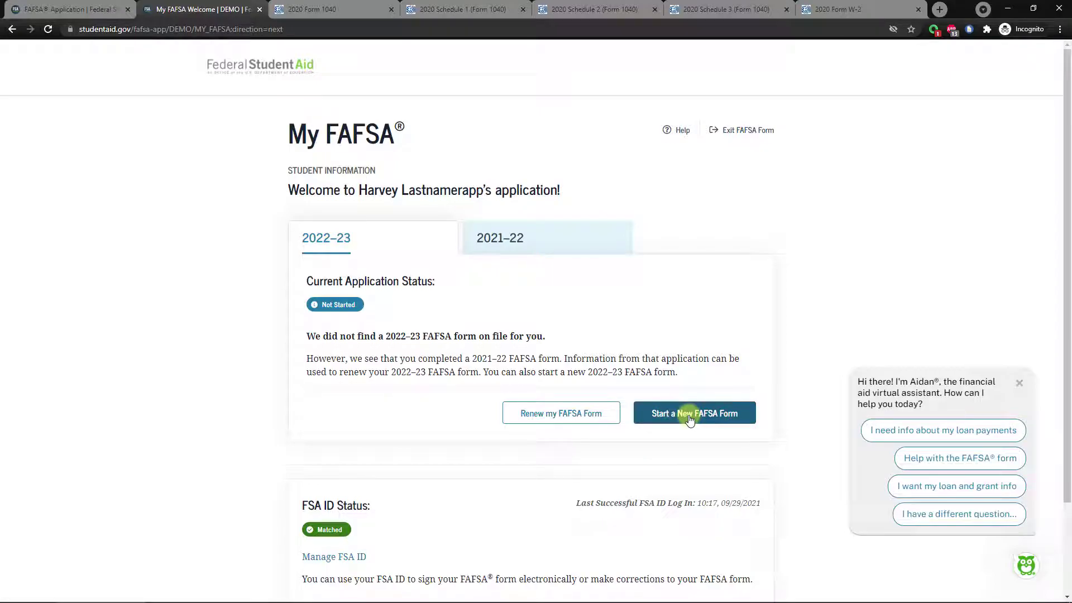
pyautogui.click(690, 419)
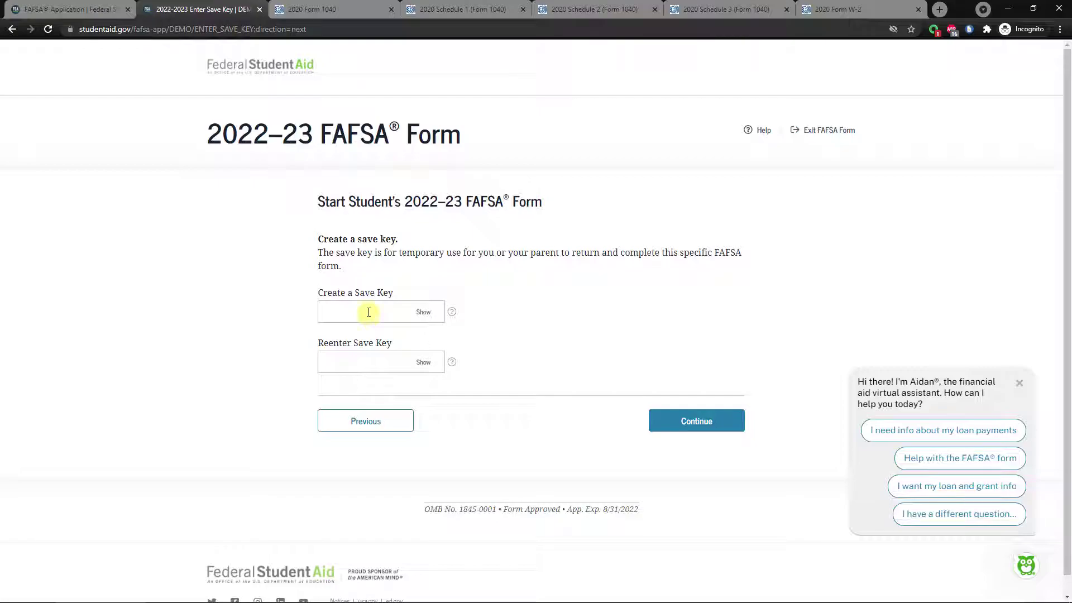
# Enter and confirm a save key, then continue past the Introduction page.
pyautogui.click(362, 312)
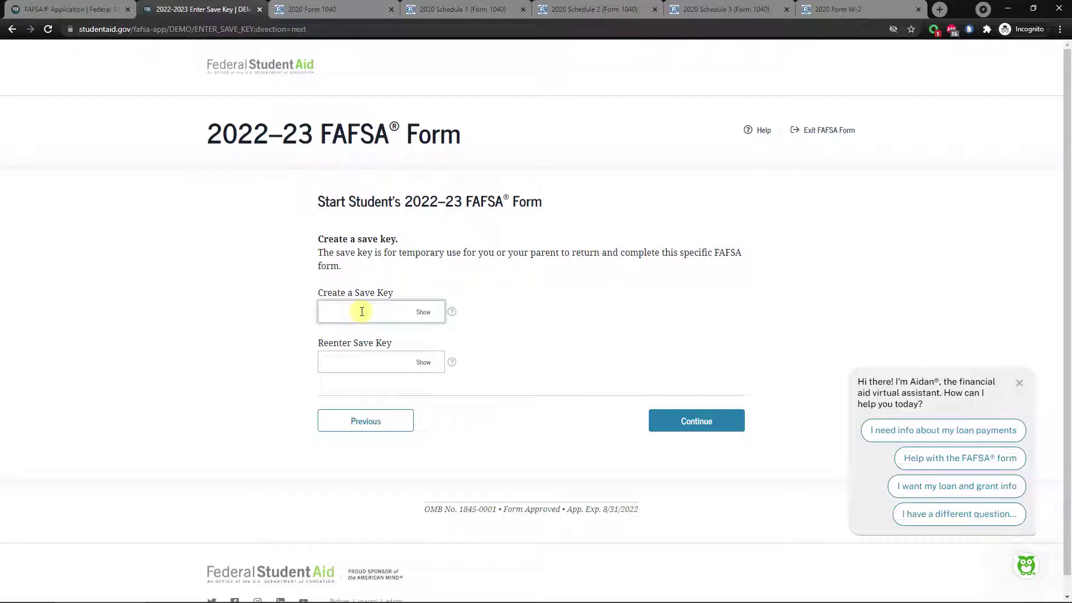
pyautogui.write('1234')
pyautogui.click(366, 362)
pyautogui.write('12')
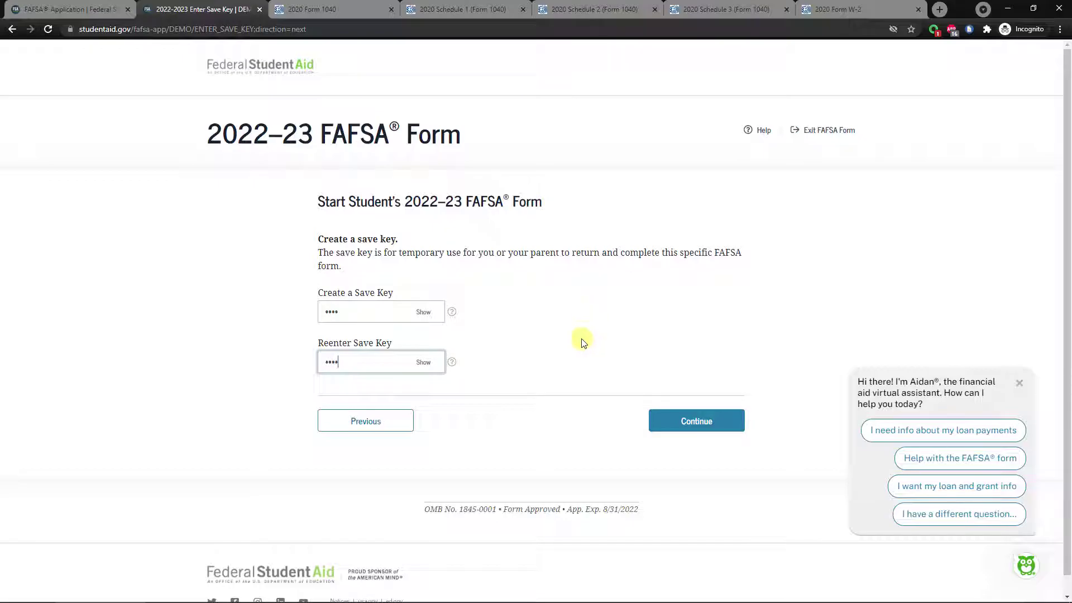
pyautogui.click(684, 426)
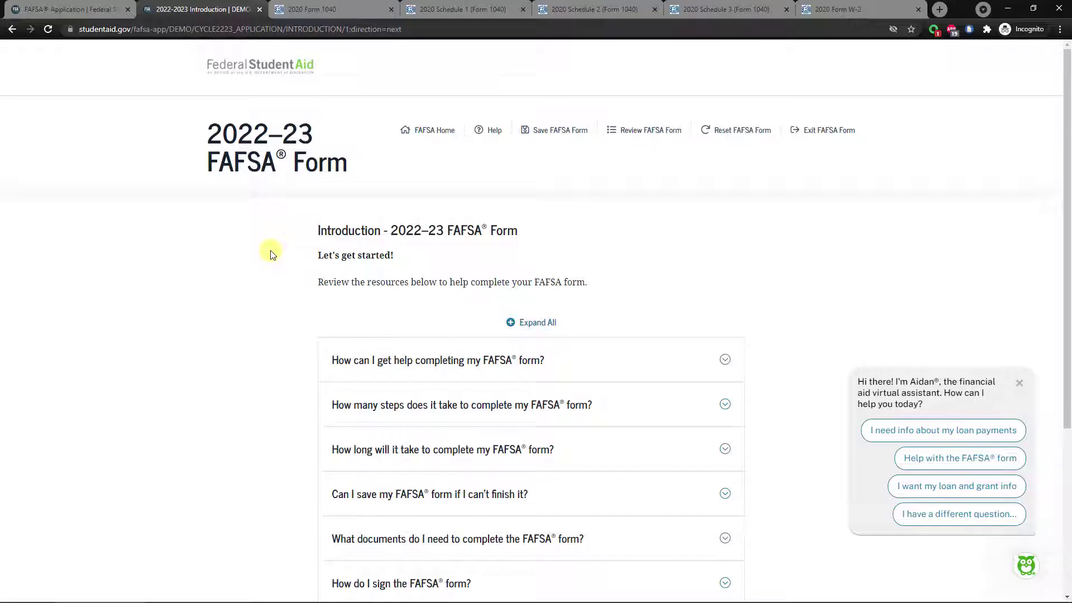
pyautogui.scroll(-3, 270, 254)
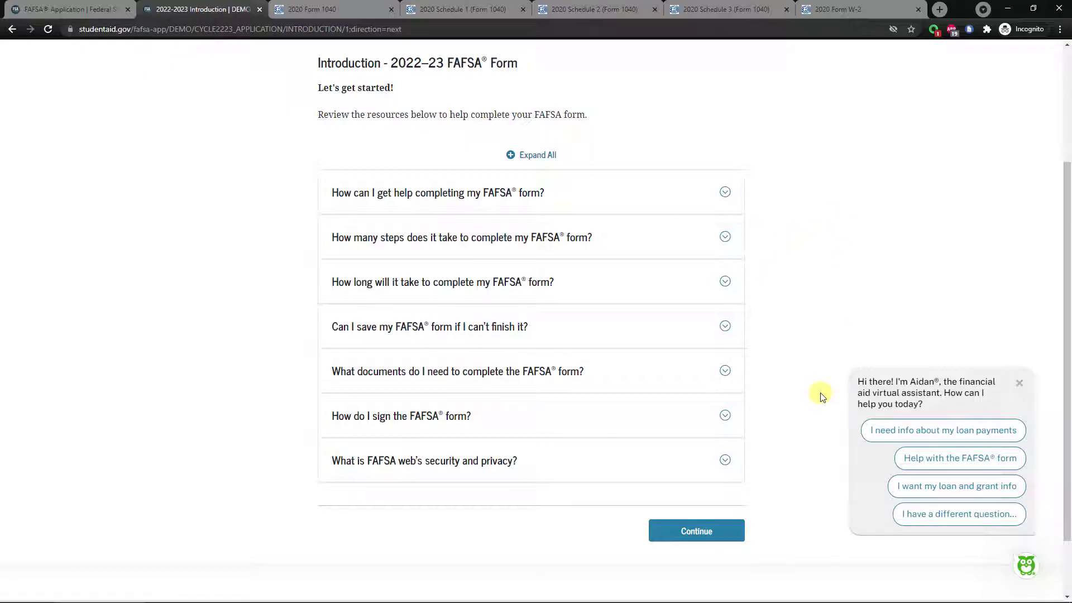
pyautogui.click(697, 531)
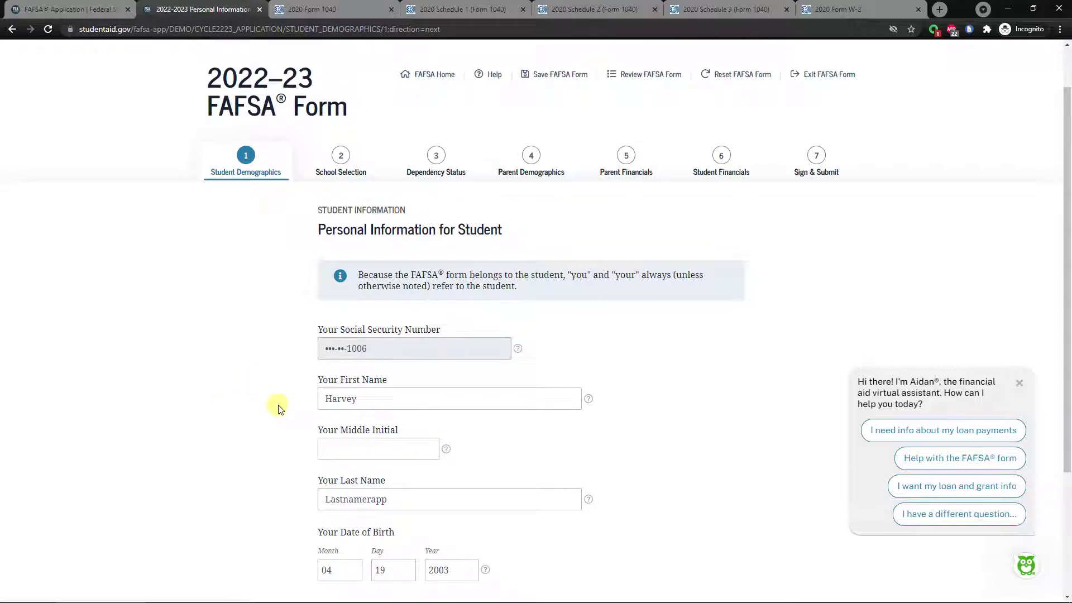
# View and close the Your Last Name help, then continue to Student Email and Phone.
pyautogui.scroll(-2, 279, 390)
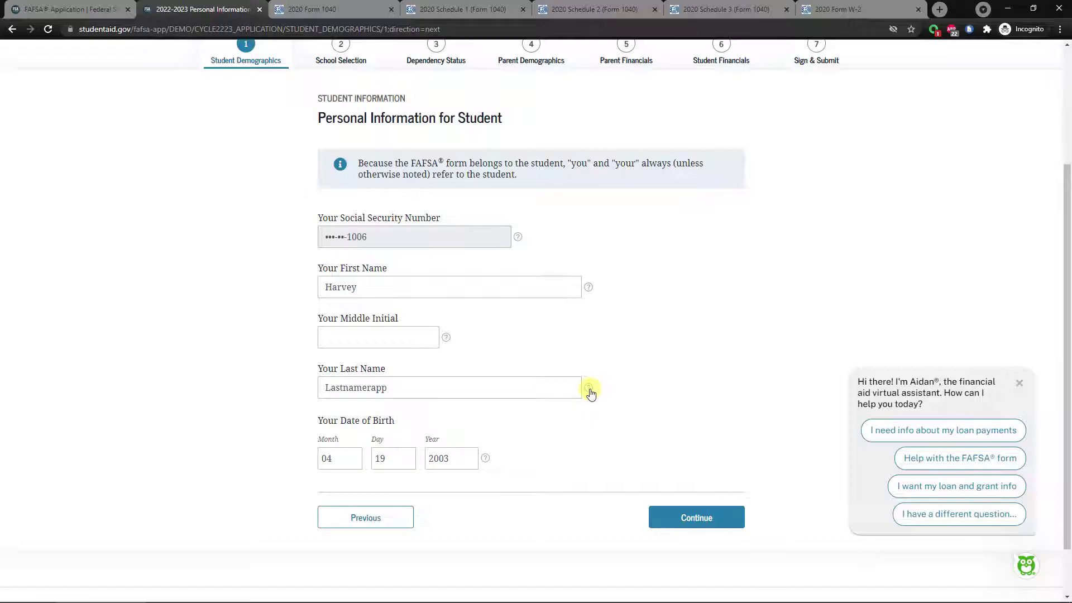
pyautogui.click(588, 390)
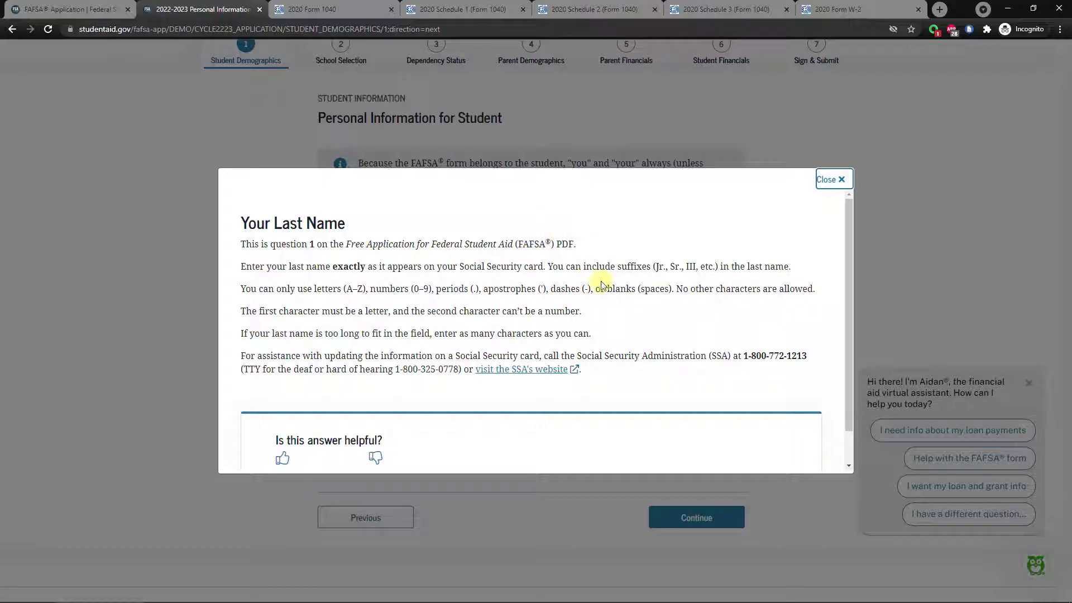
pyautogui.click(825, 180)
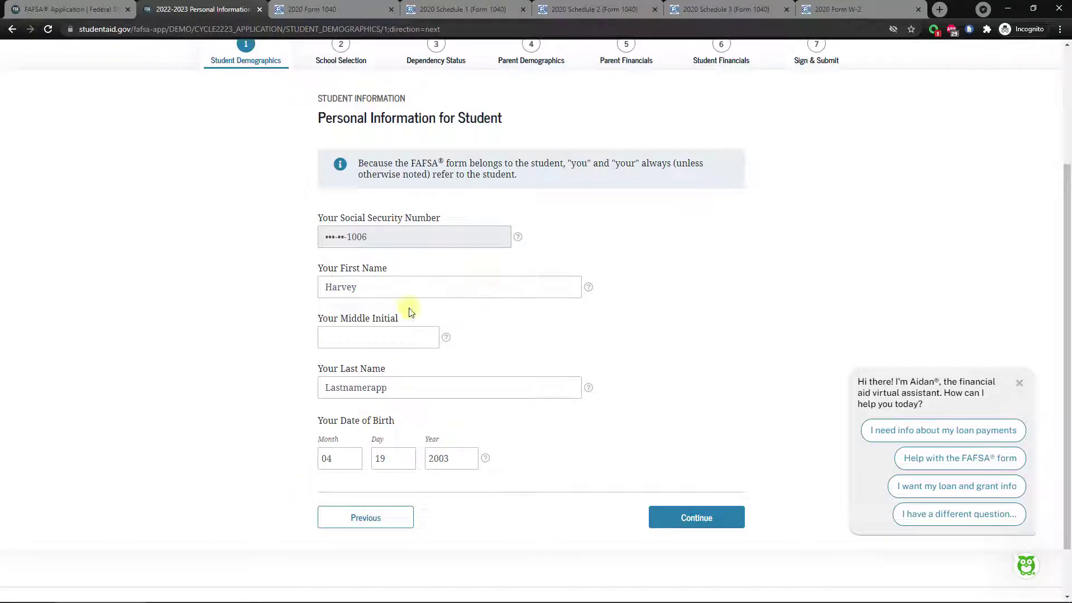
pyautogui.click(702, 515)
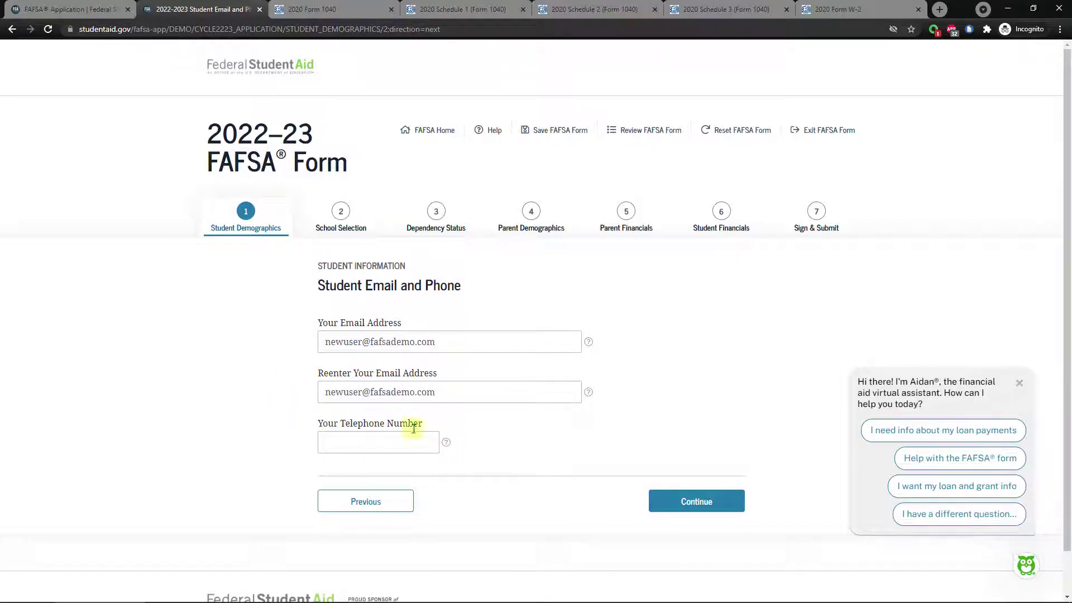
# Enter the student's telephone number and continue to the Student Address page.
pyautogui.click(351, 444)
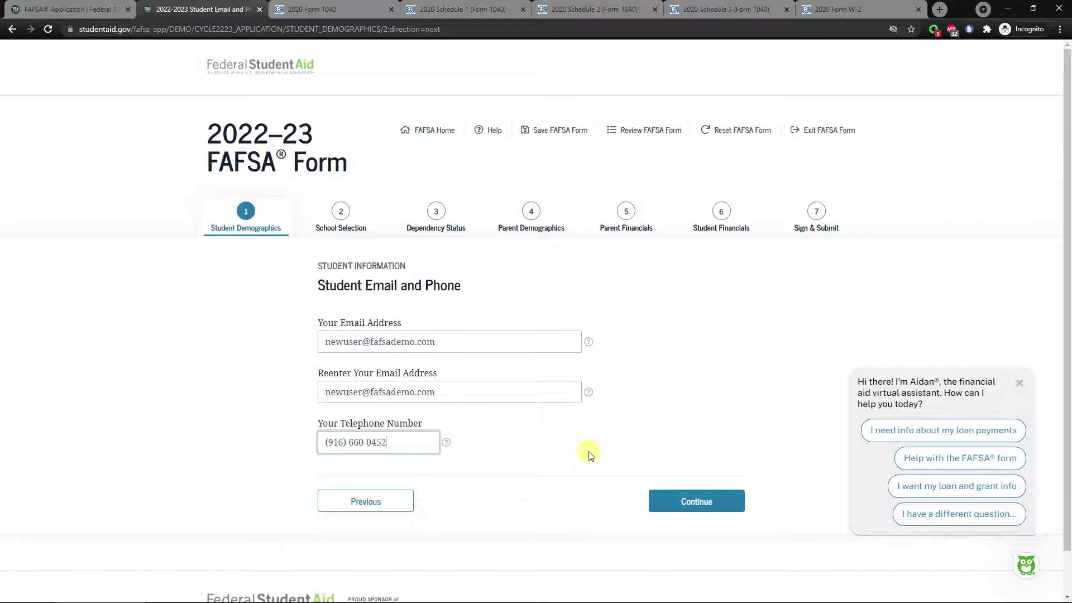
pyautogui.click(710, 508)
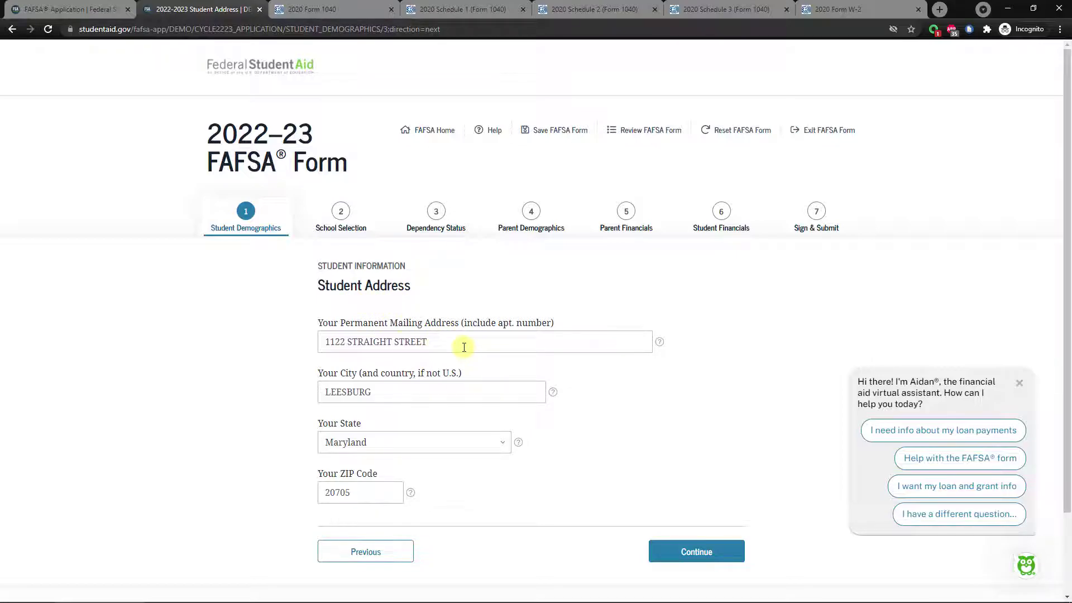
# Replace the student's mailing street address and city with the new ones.
pyautogui.moveTo(464, 346); pyautogui.dragTo(315, 343)
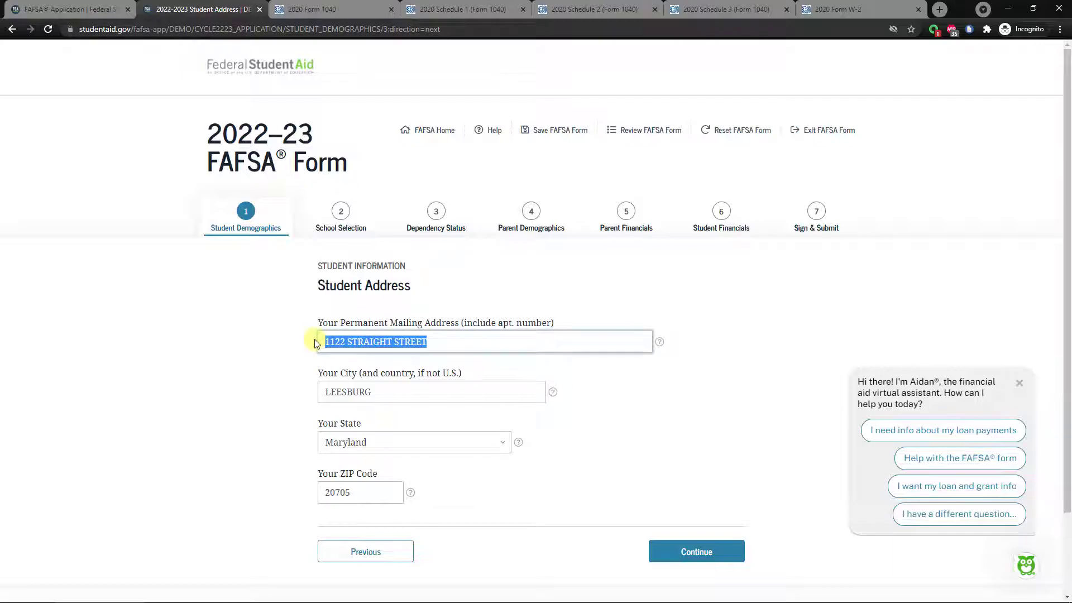
pyautogui.write('5100 S')
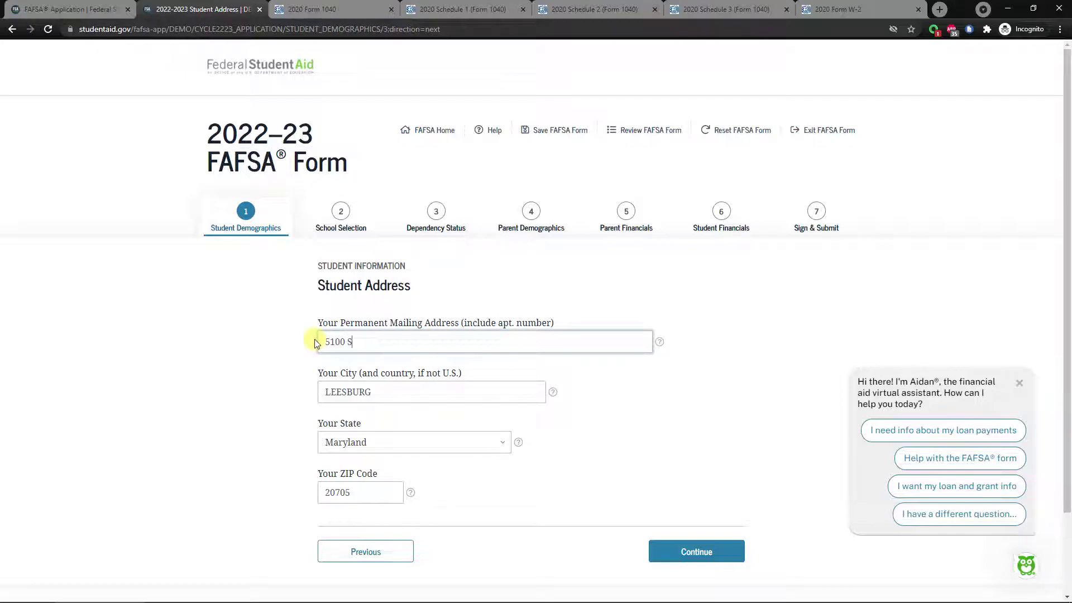
pyautogui.write('ierra College Blvd')
pyautogui.moveTo(385, 392); pyautogui.dragTo(312, 391)
pyautogui.write('Rocklin')
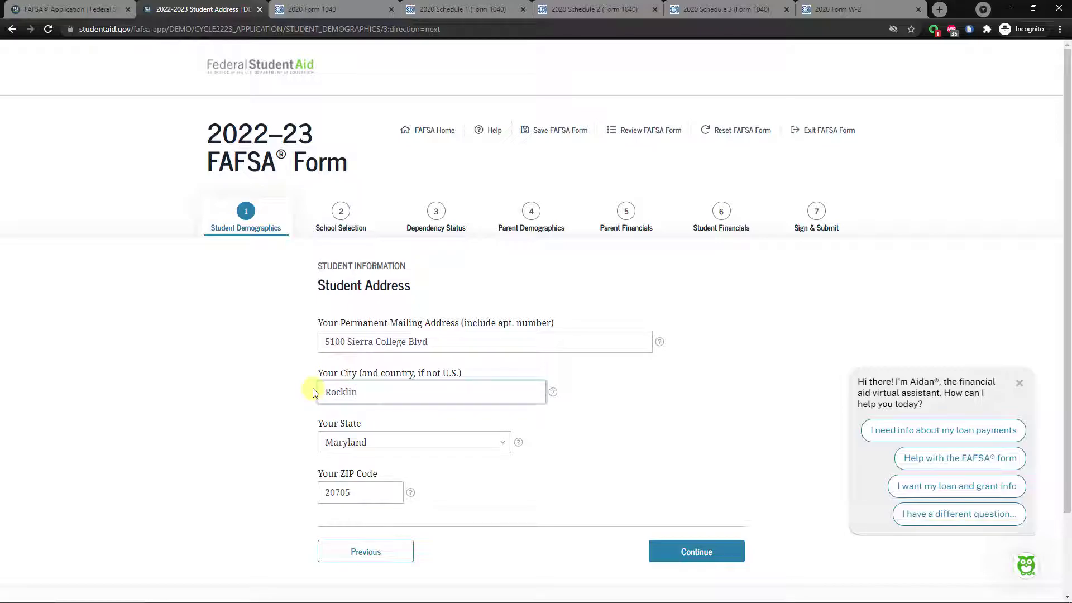
# Set the state to California, update the ZIP code, and submit the address.
pyautogui.click(354, 441)
pyautogui.scroll(-1, 370, 296)
pyautogui.scroll(2, 371, 235)
pyautogui.scroll(3, 368, 237)
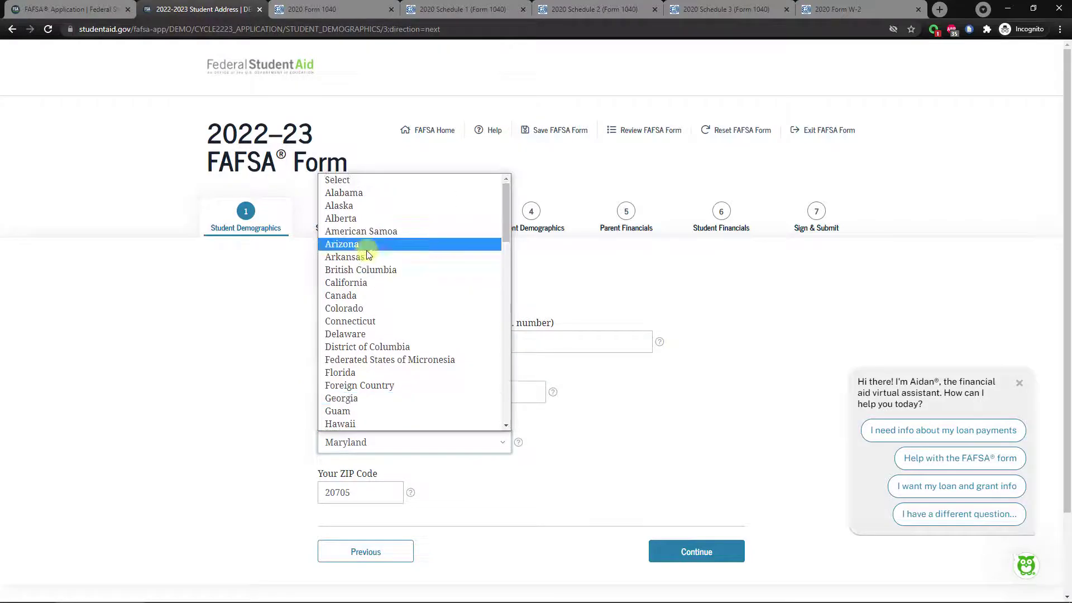
pyautogui.click(370, 290)
pyautogui.moveTo(369, 492); pyautogui.dragTo(307, 487)
pyautogui.write('95670')
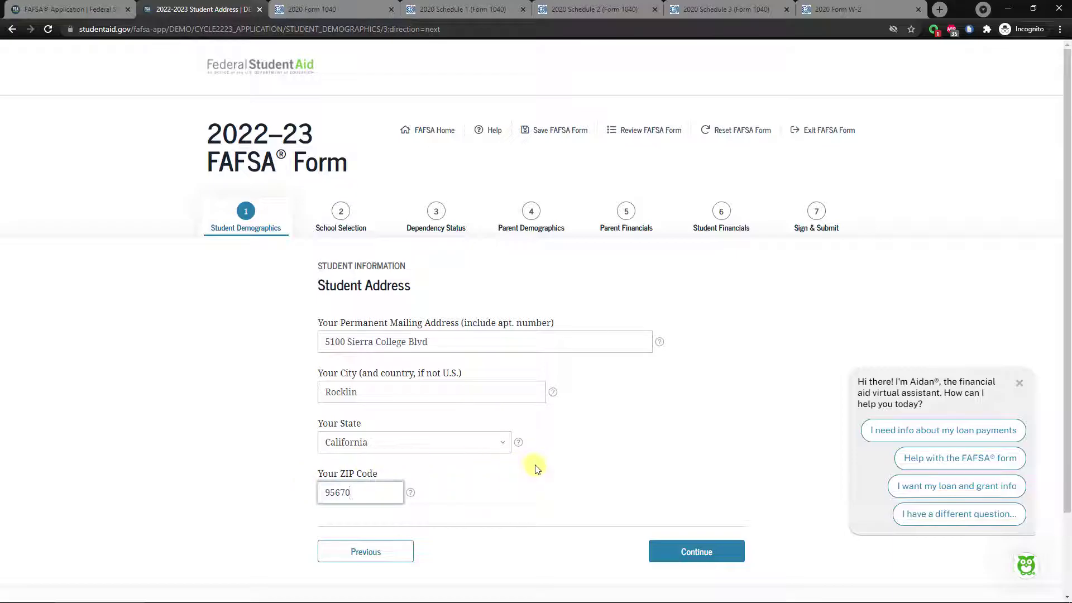
pyautogui.click(696, 553)
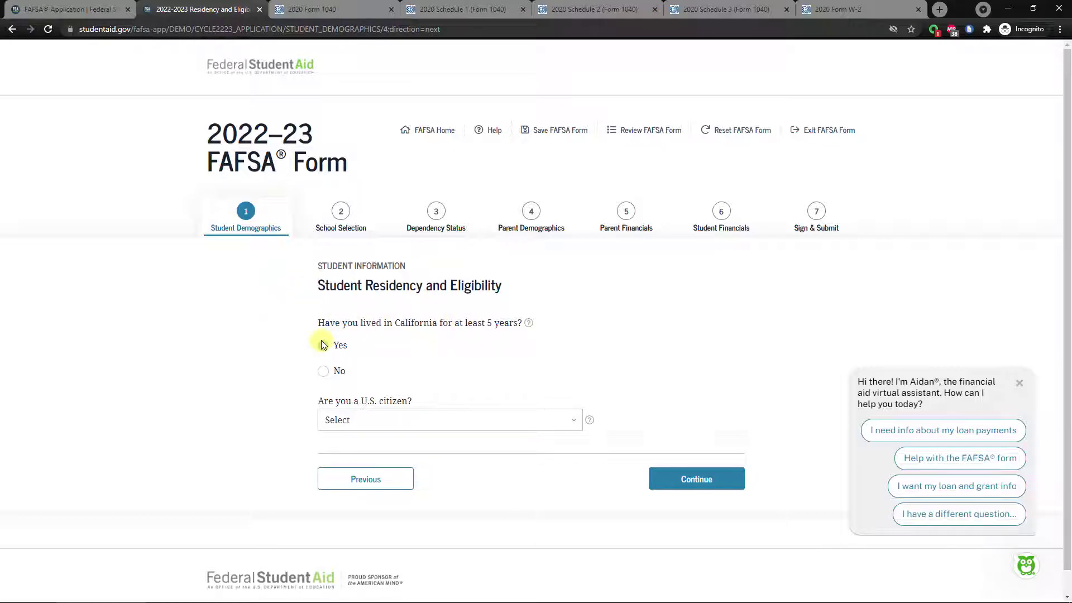
# Try answering No to five years in California with residency starting 06/2018.
pyautogui.click(414, 349)
pyautogui.click(324, 346)
pyautogui.click(324, 372)
pyautogui.scroll(-1, 328, 369)
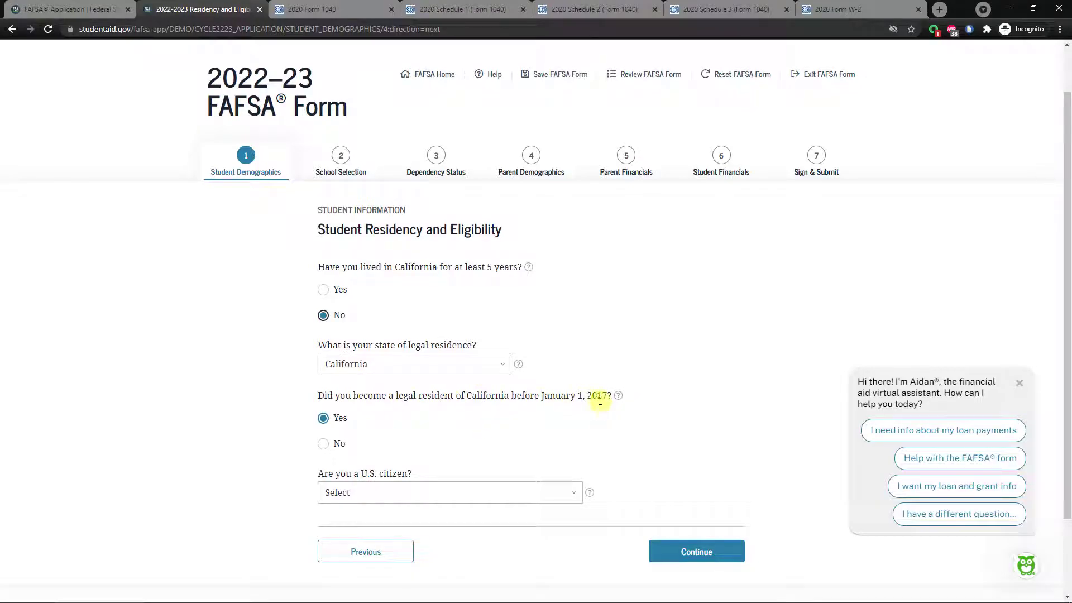
pyautogui.click(323, 443)
pyautogui.click(337, 513)
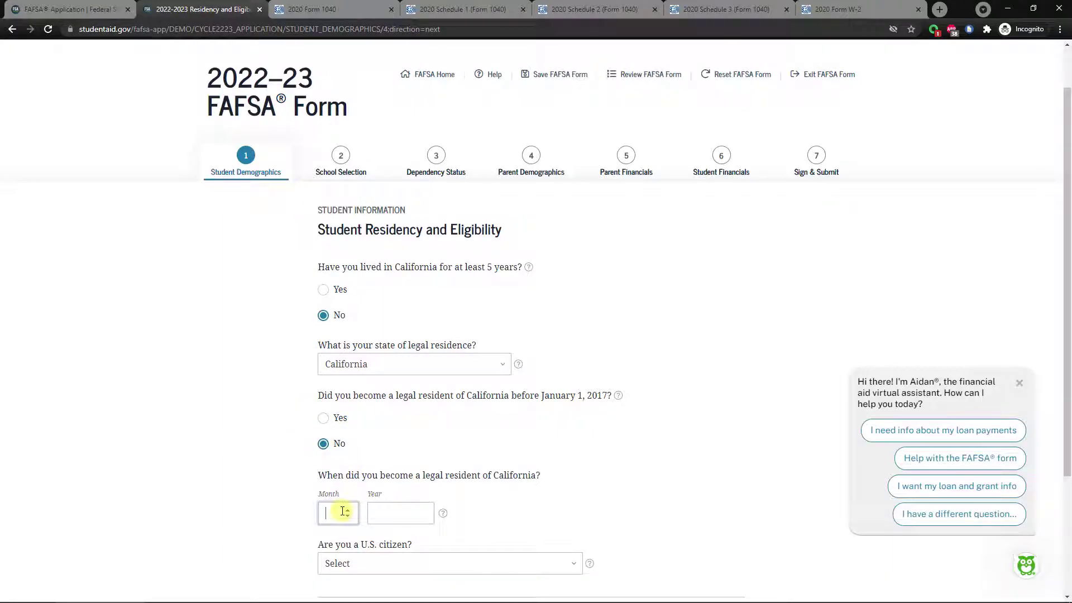
pyautogui.write('06')
pyautogui.press('Tab')
pyautogui.write('2018')
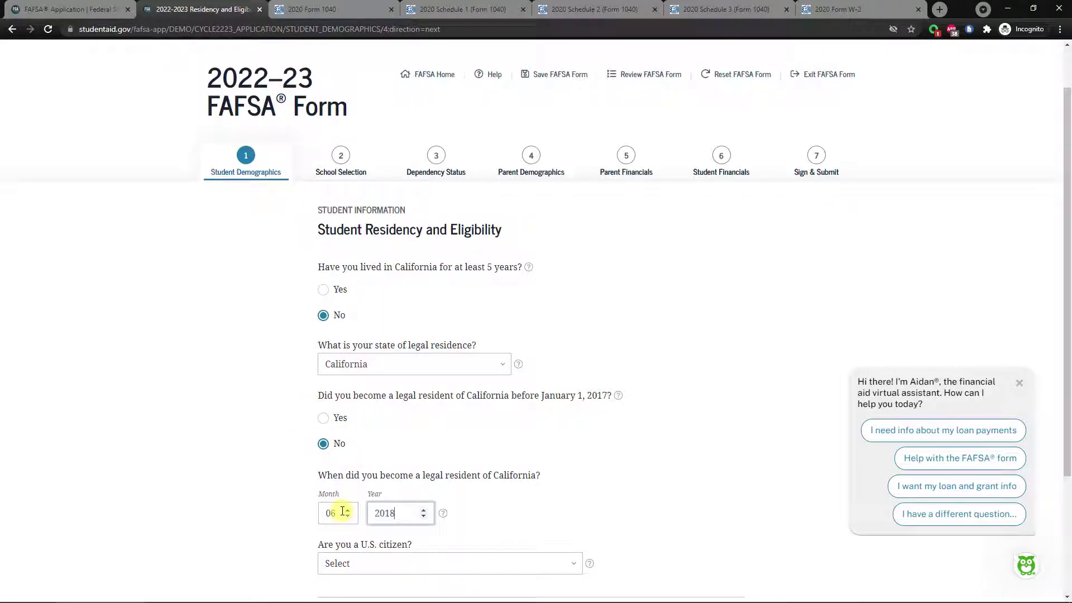
pyautogui.click(283, 467)
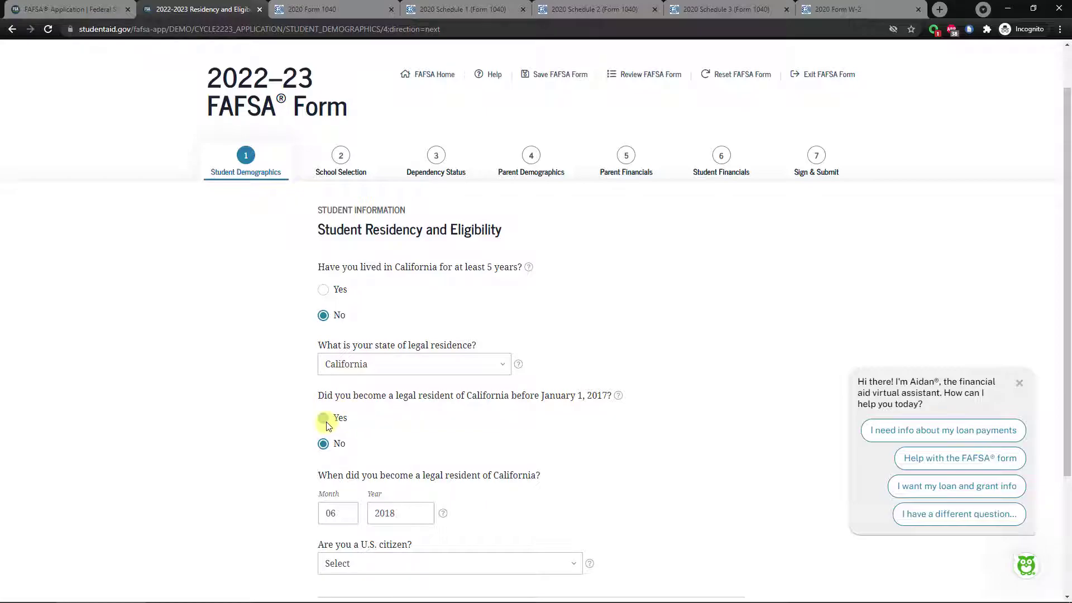
# Answer Yes to five years in California and U.S. citizen, then submit.
pyautogui.click(323, 290)
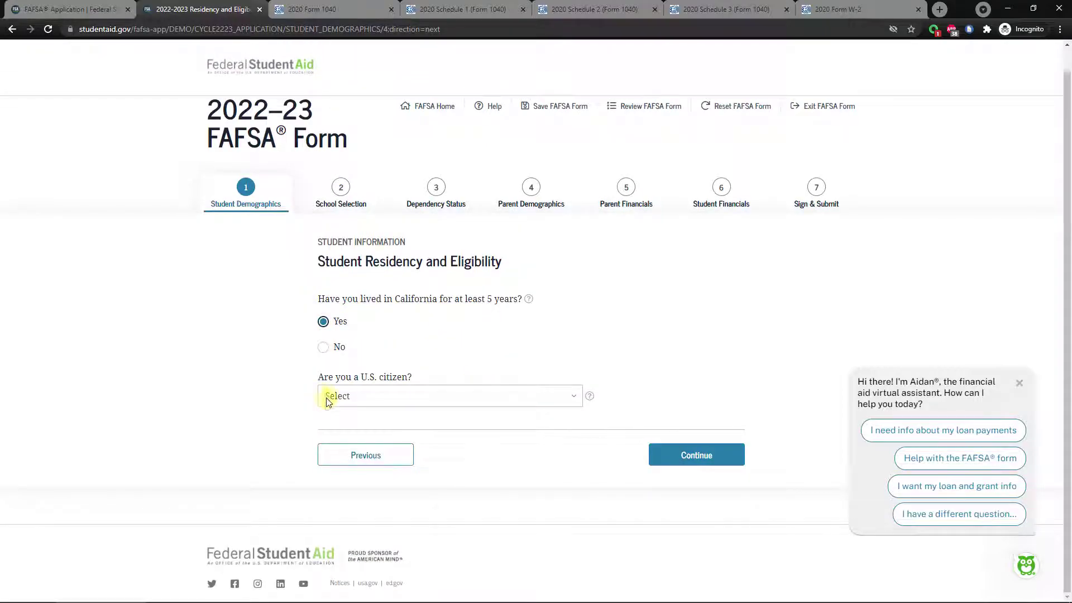
pyautogui.click(451, 397)
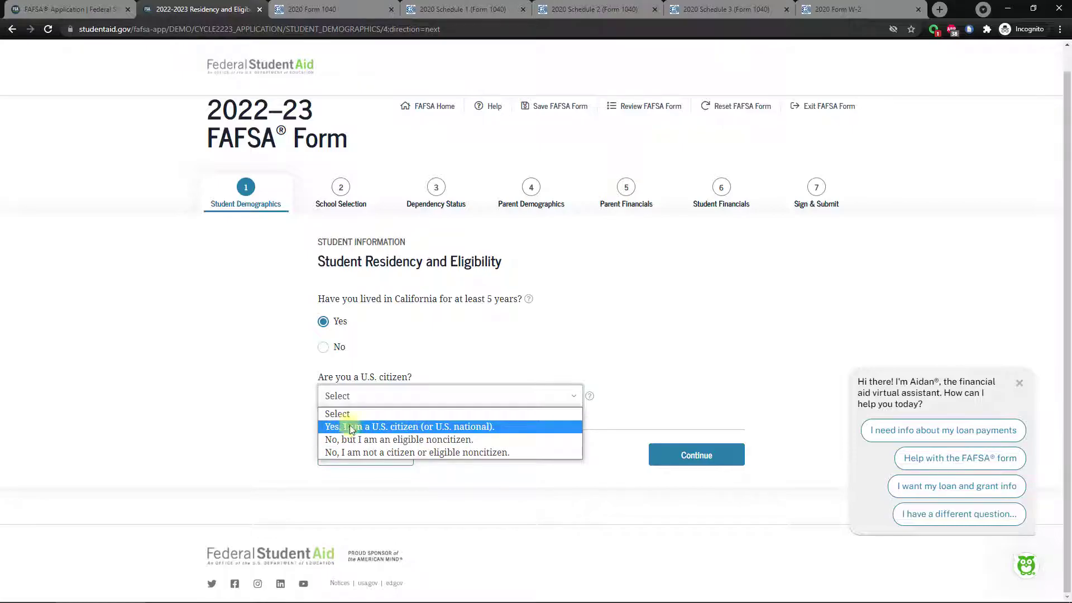
pyautogui.click(426, 428)
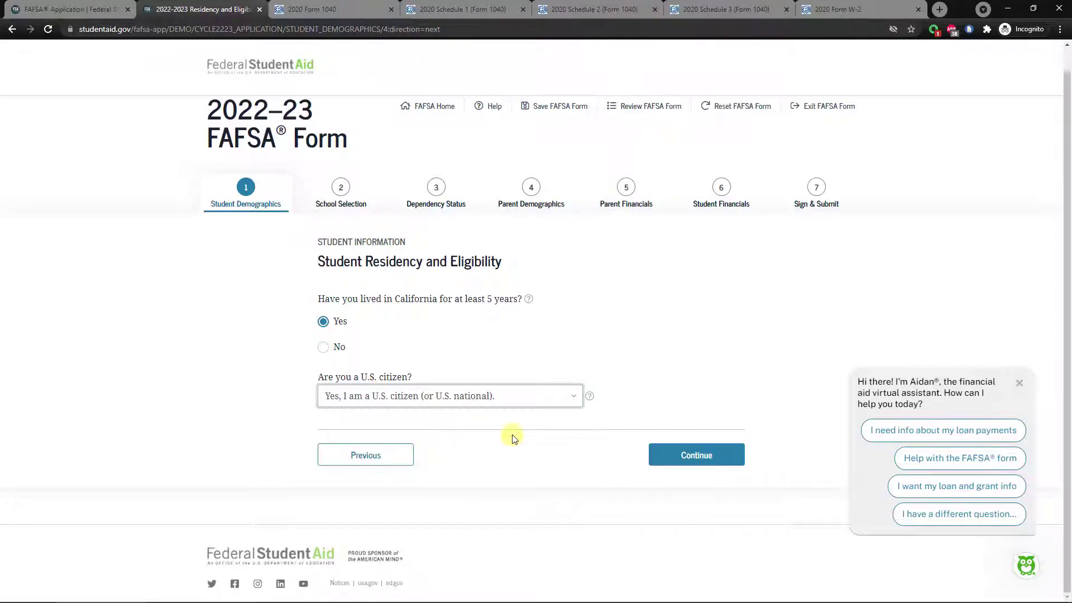
pyautogui.click(718, 456)
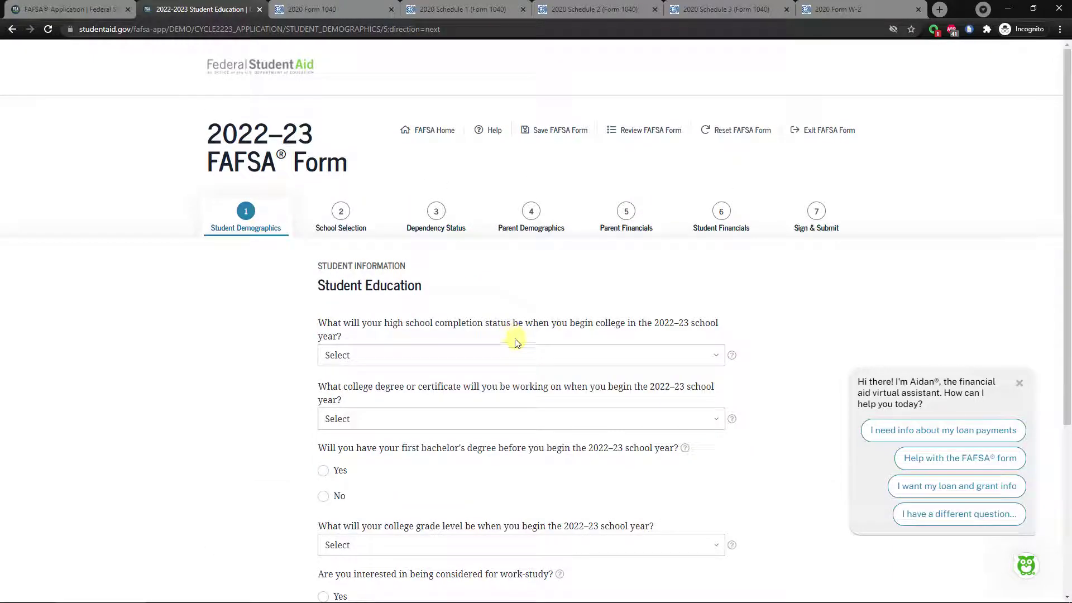
# Choose High school diploma and 1st bachelor's degree, keeping No for a prior bachelor's.
pyautogui.scroll(-1, 284, 281)
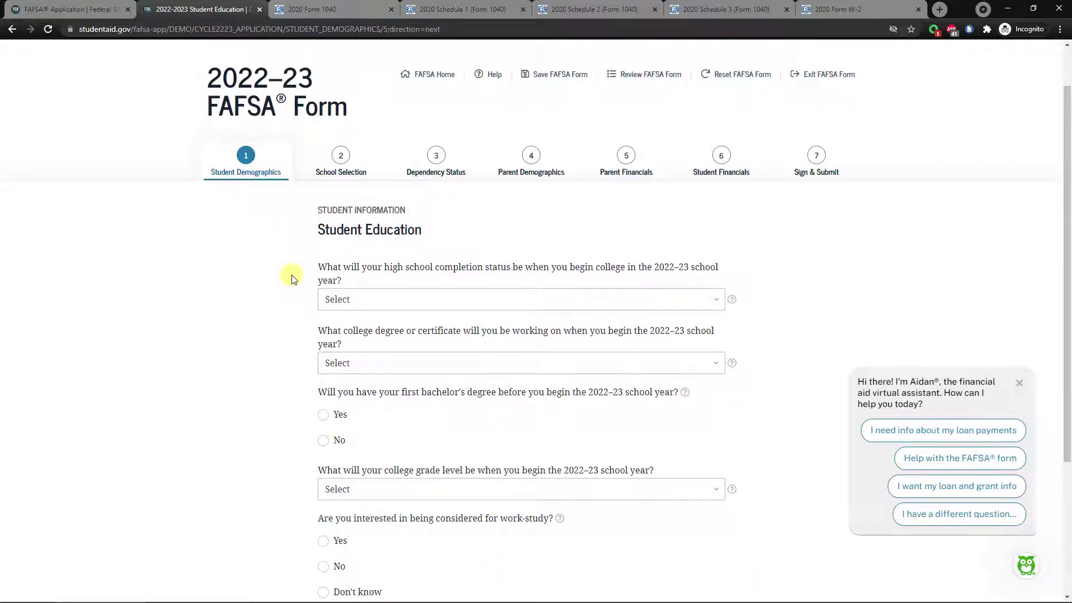
pyautogui.scroll(-1, 575, 268)
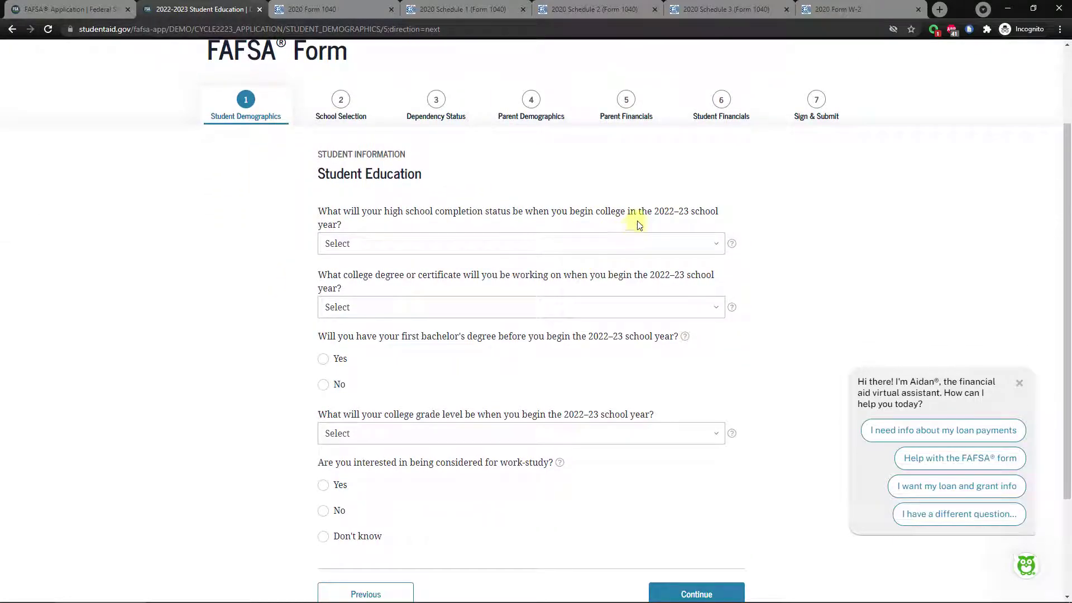
pyautogui.click(374, 245)
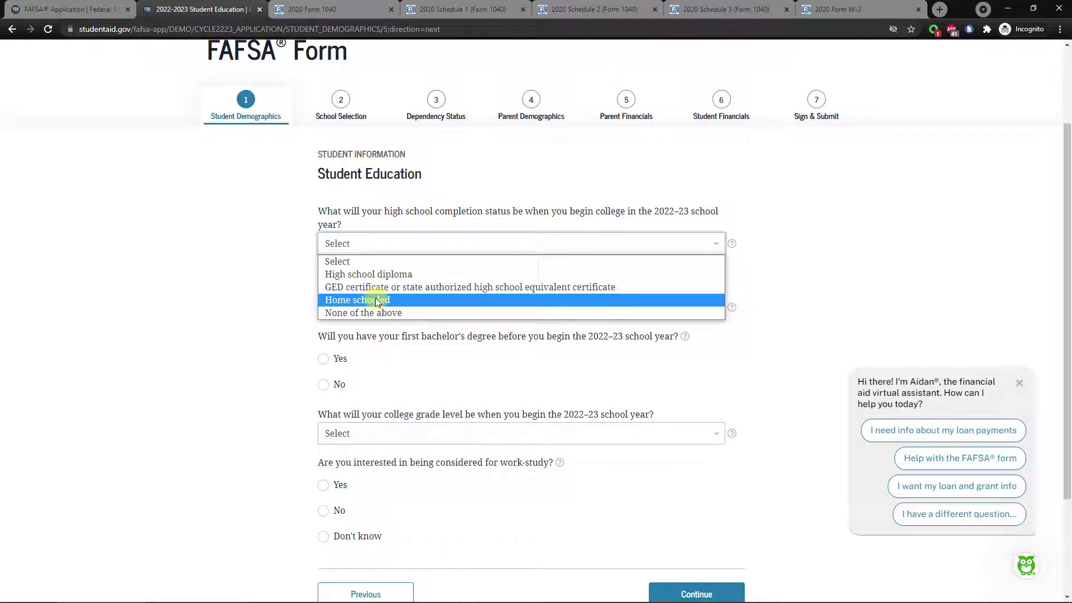
pyautogui.click(360, 275)
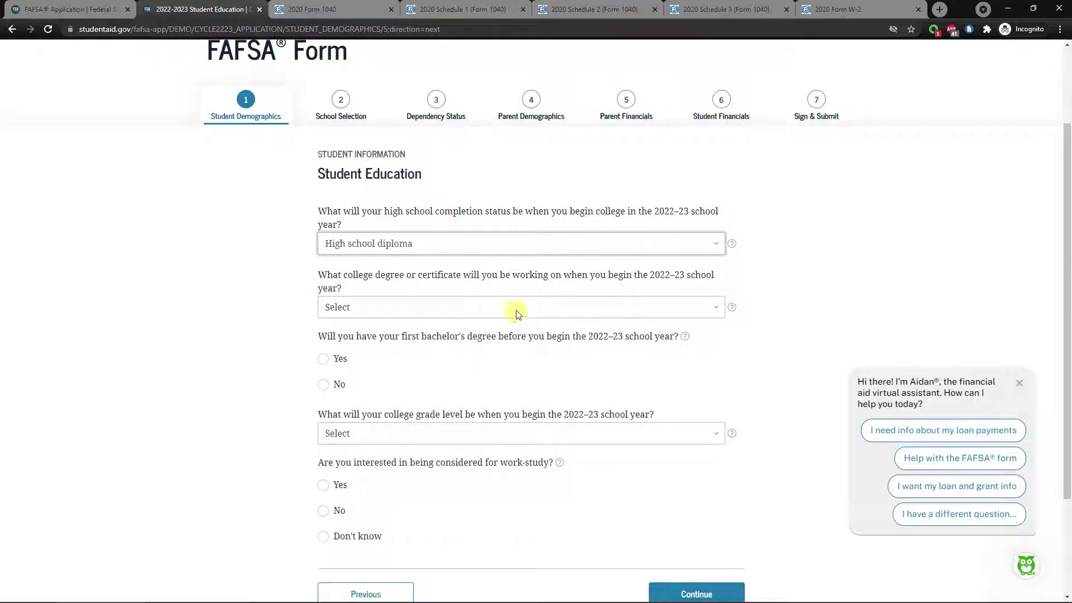
pyautogui.click(487, 313)
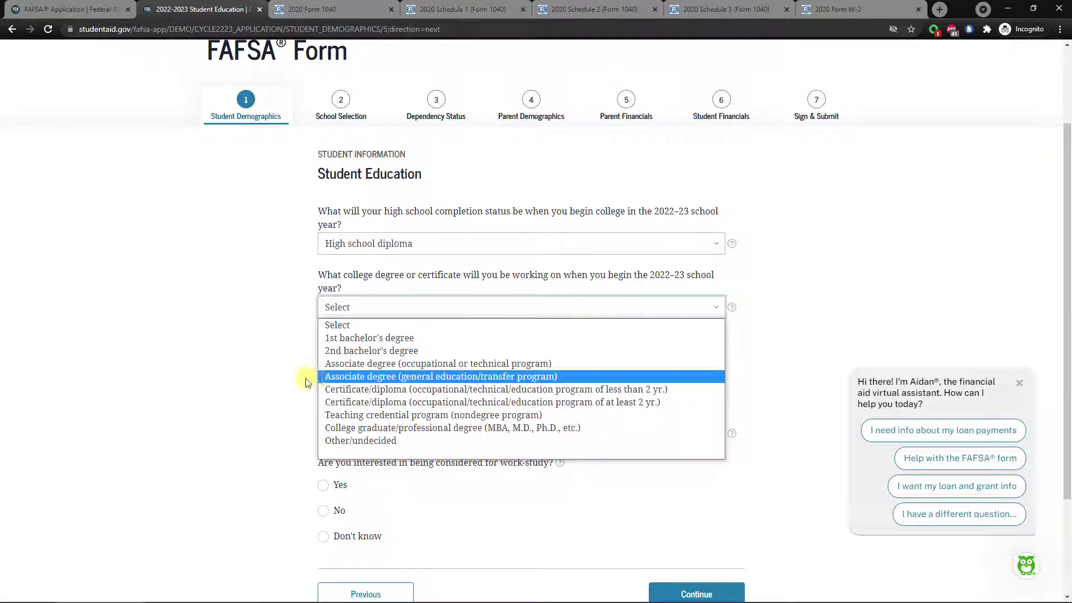
pyautogui.click(357, 338)
pyautogui.click(380, 308)
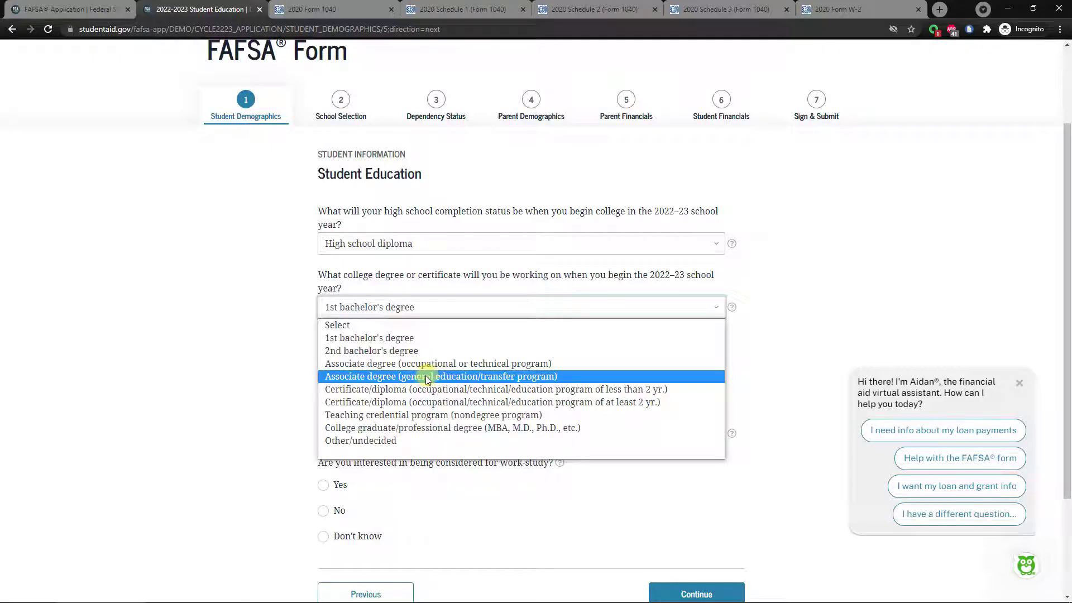
pyautogui.click(458, 378)
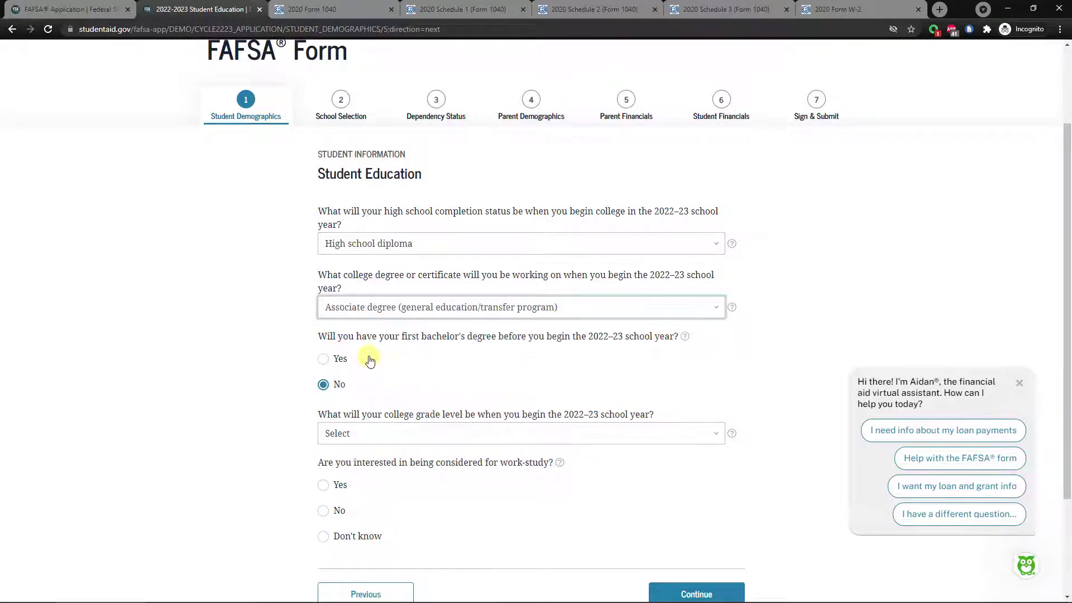
pyautogui.click(371, 306)
pyautogui.click(369, 338)
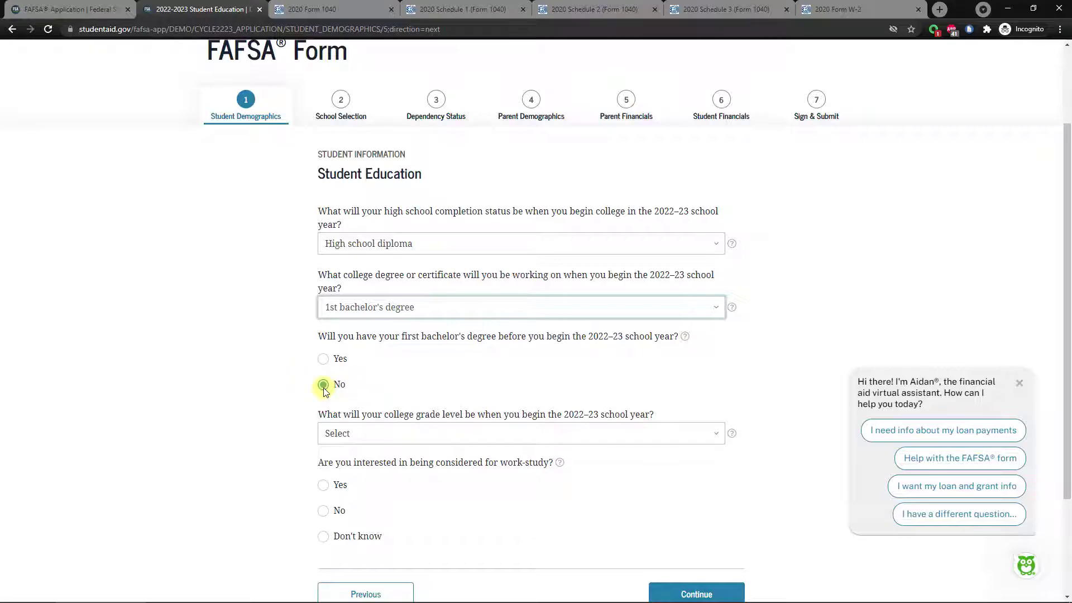
pyautogui.click(324, 389)
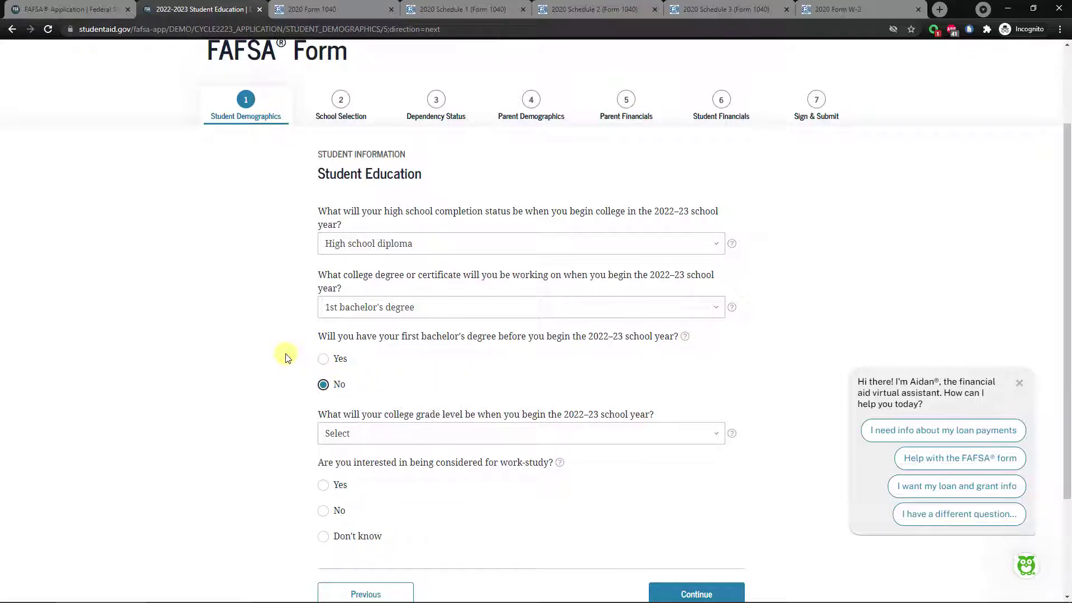
pyautogui.scroll(-1, 285, 358)
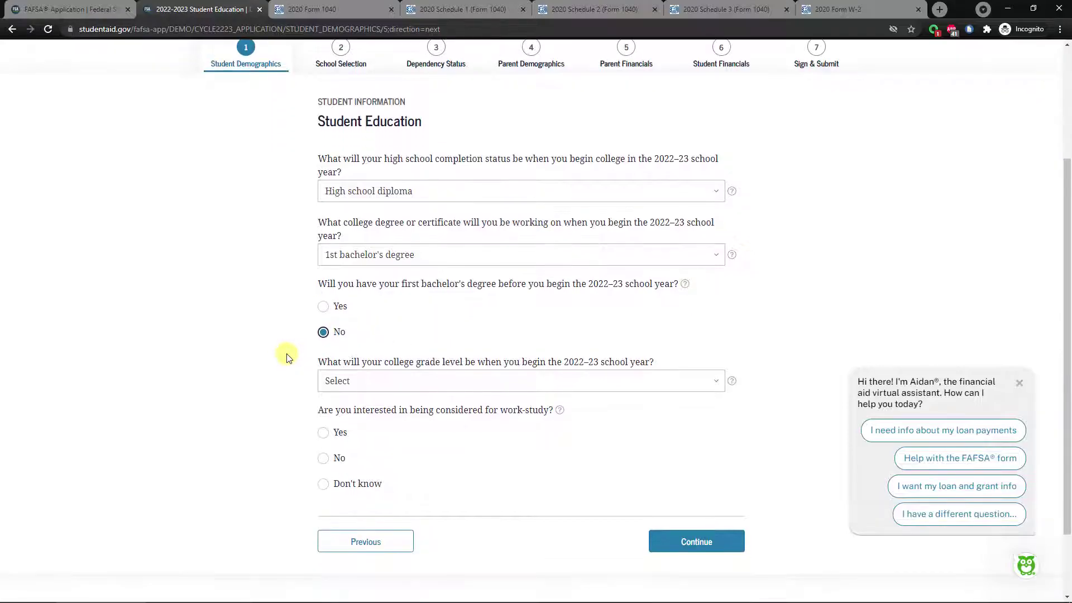
# Set grade level to Never attended college/1st yr., work-study to Yes, then continue.
pyautogui.click(413, 378)
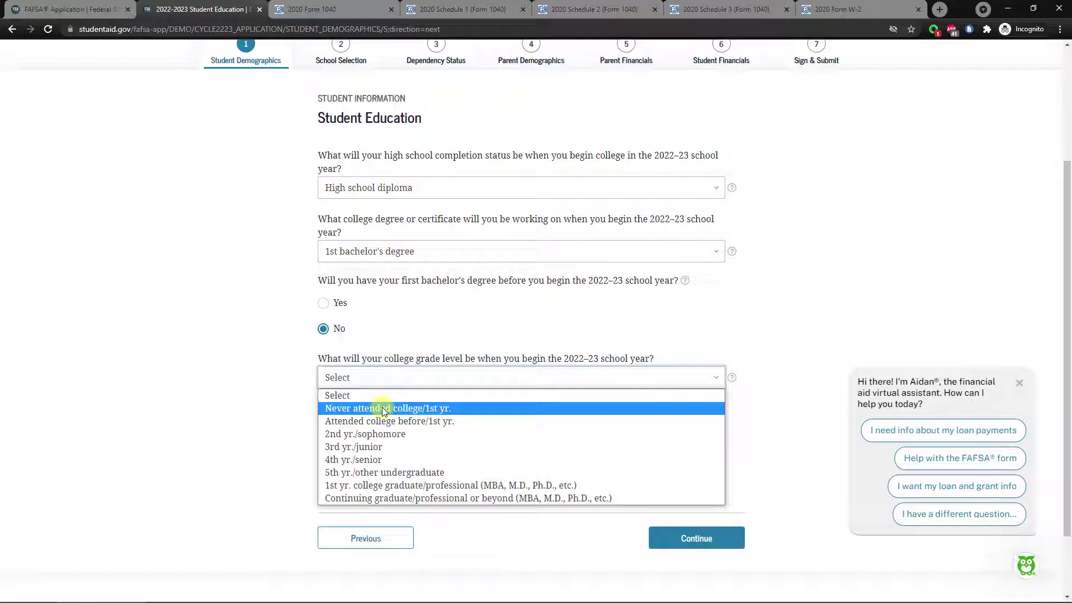
pyautogui.press('Down')
pyautogui.press('Down')
pyautogui.press('Down')
pyautogui.press('Down')
pyautogui.press('Home')
pyautogui.click(340, 410)
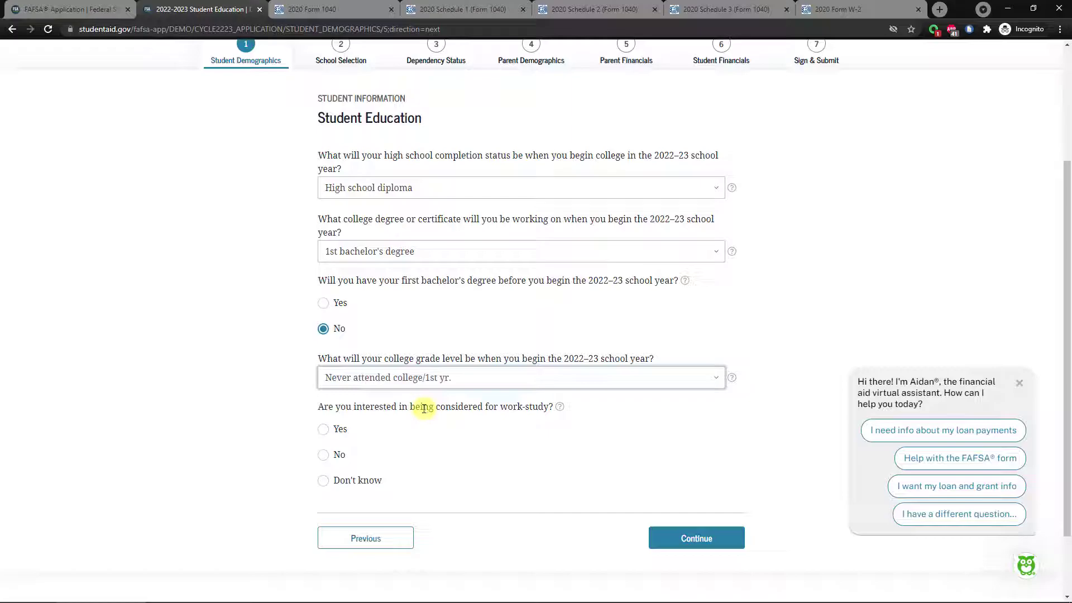
pyautogui.click(322, 429)
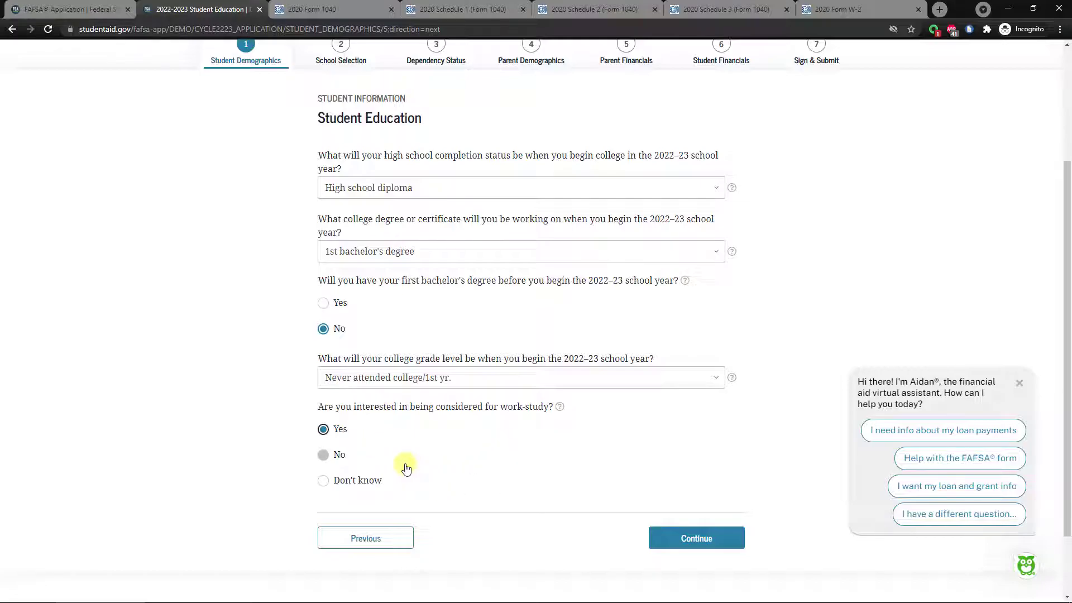
pyautogui.click(323, 455)
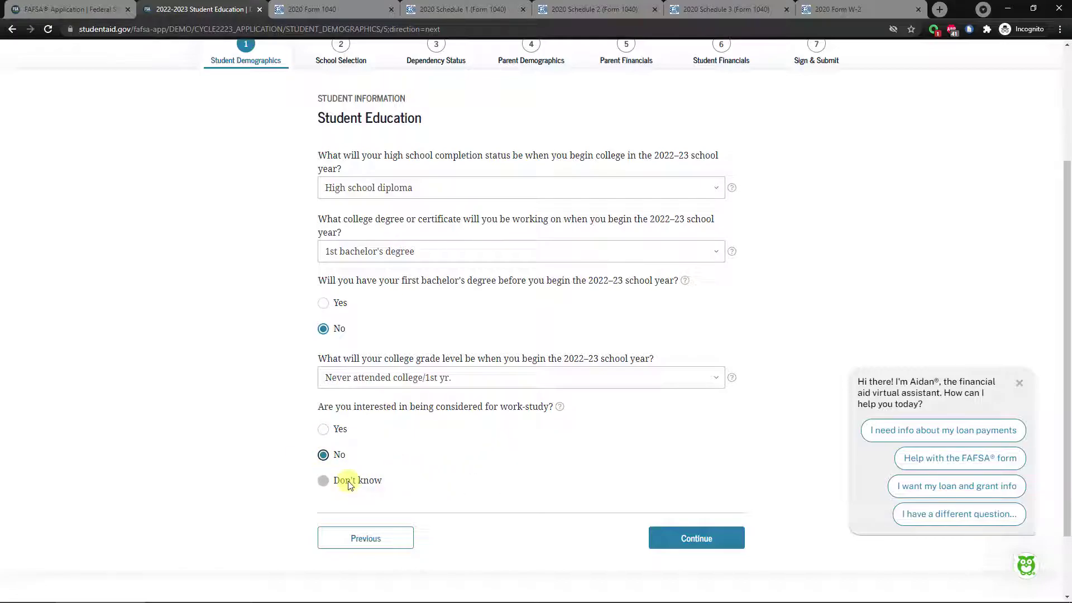
pyautogui.click(322, 481)
pyautogui.click(326, 433)
pyautogui.click(693, 536)
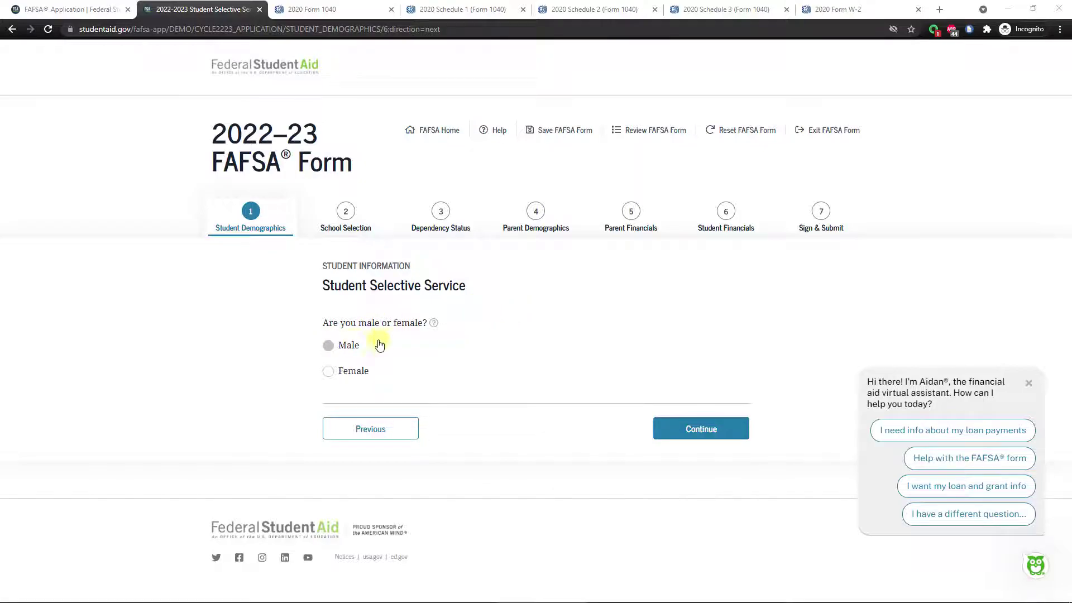
# Answer the Selective Service questions as Male, not registered, and Yes to register me.
pyautogui.click(352, 346)
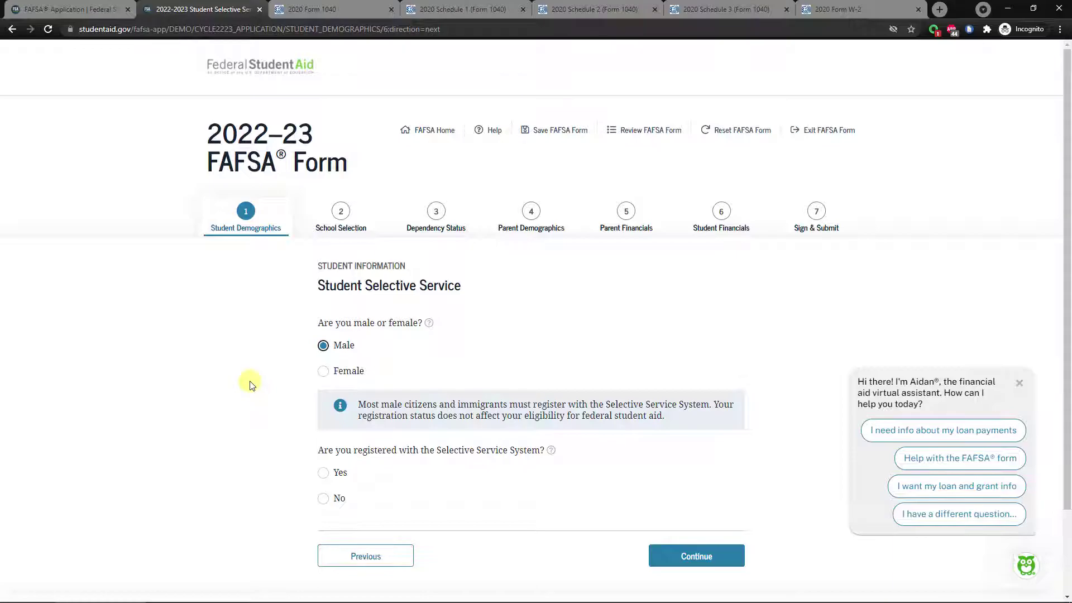
pyautogui.scroll(-1, 249, 384)
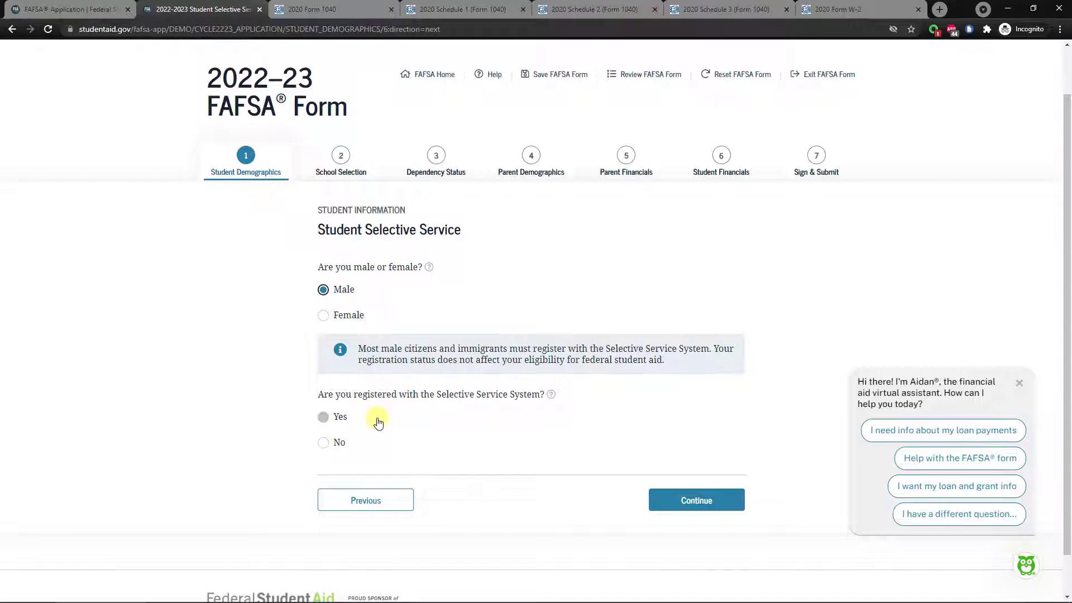
pyautogui.click(323, 444)
pyautogui.click(324, 495)
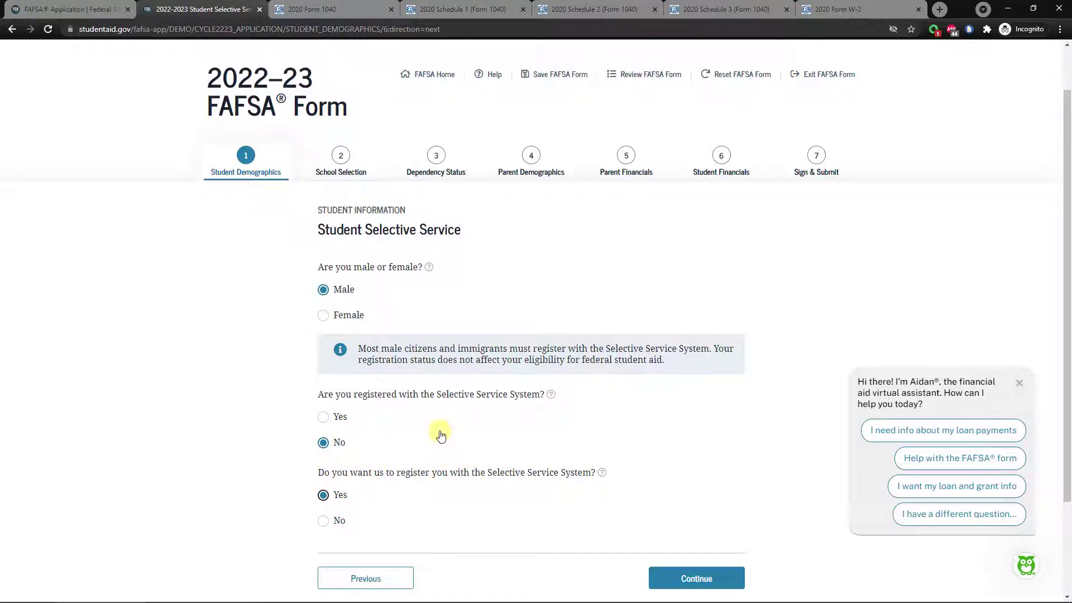
pyautogui.click(323, 315)
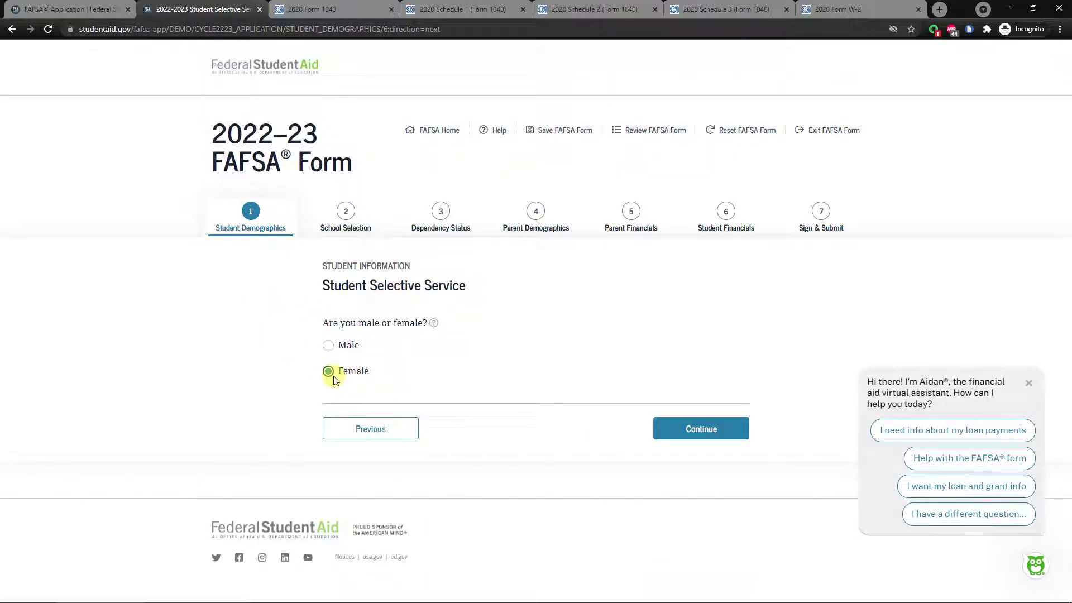
pyautogui.click(328, 347)
pyautogui.scroll(-1, 391, 391)
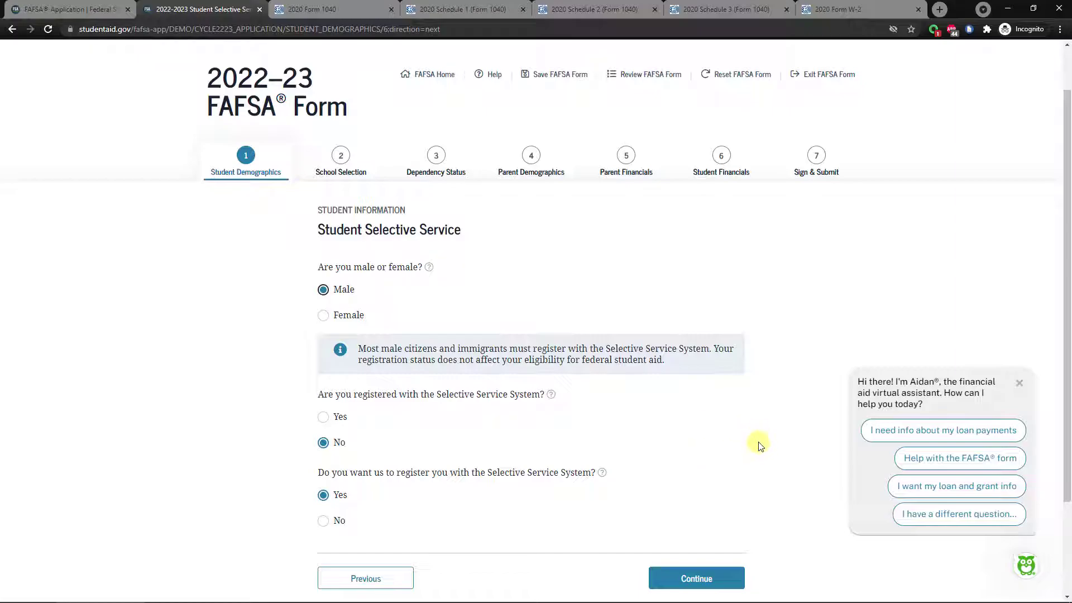
pyautogui.scroll(-1, 765, 444)
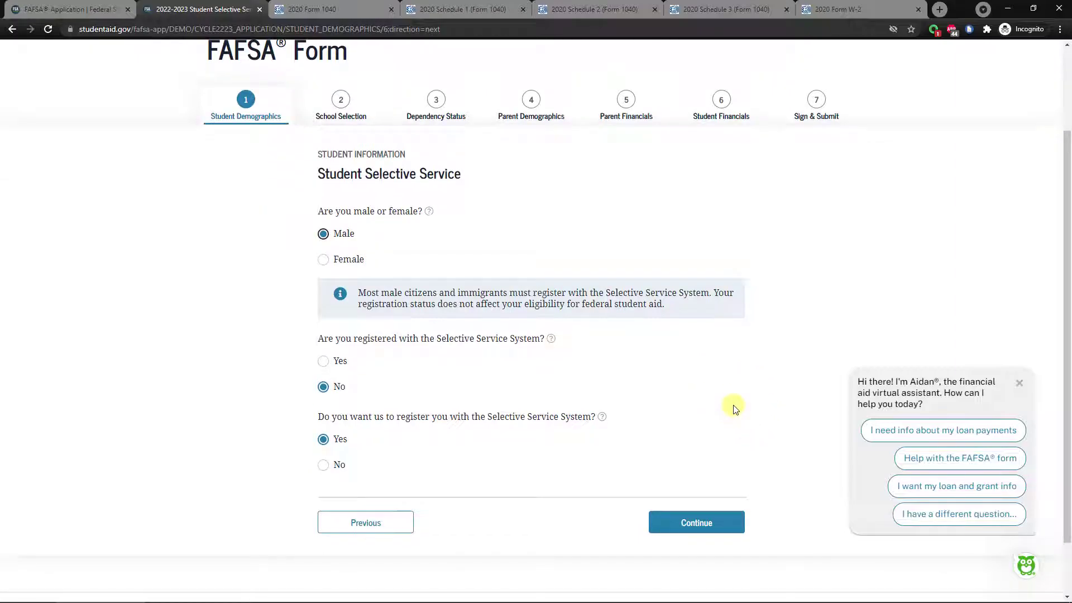
pyautogui.click(698, 524)
pyautogui.click(376, 338)
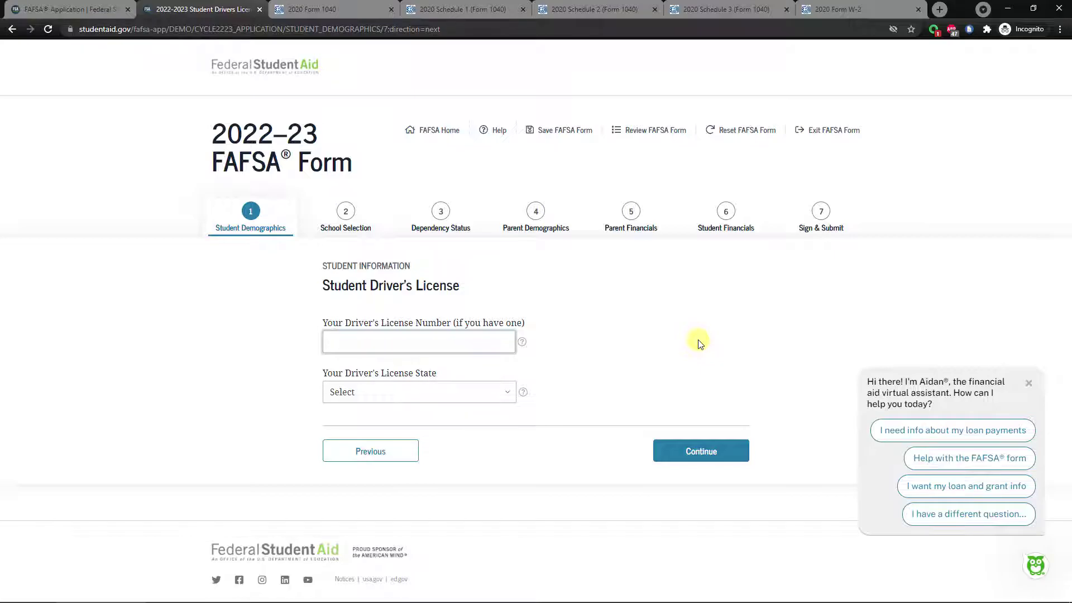
# Enter the student's driver's license number with California as the license state and continue.
pyautogui.write('E123456')
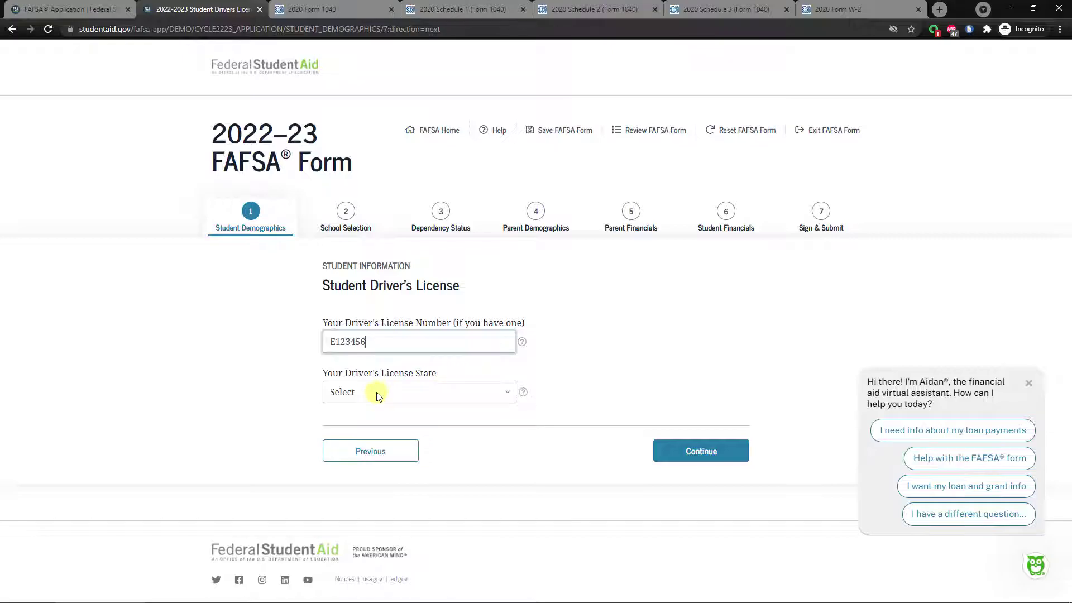
pyautogui.click(423, 395)
pyautogui.scroll(-1, 426, 332)
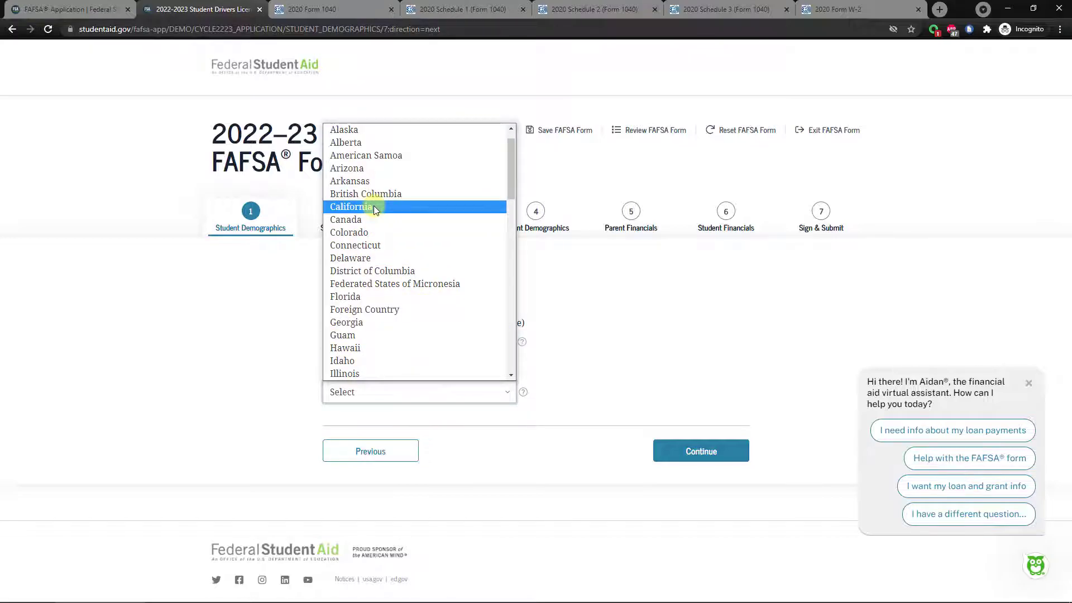
pyautogui.click(373, 210)
pyautogui.click(650, 353)
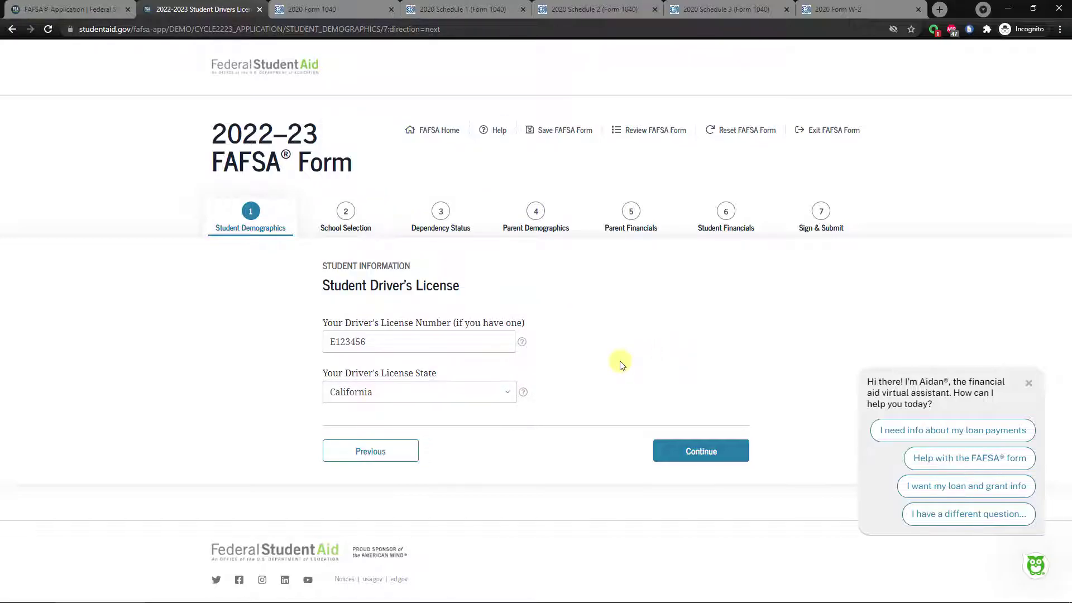
pyautogui.click(690, 460)
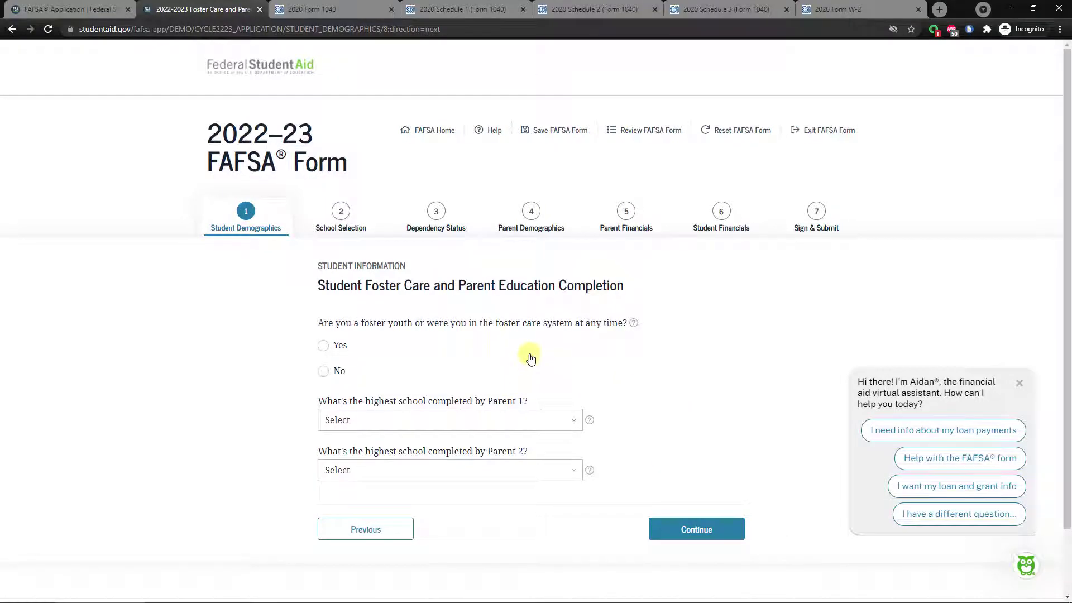
# Answer No to the foster care question.
pyautogui.scroll(-1, 528, 348)
pyautogui.click(516, 318)
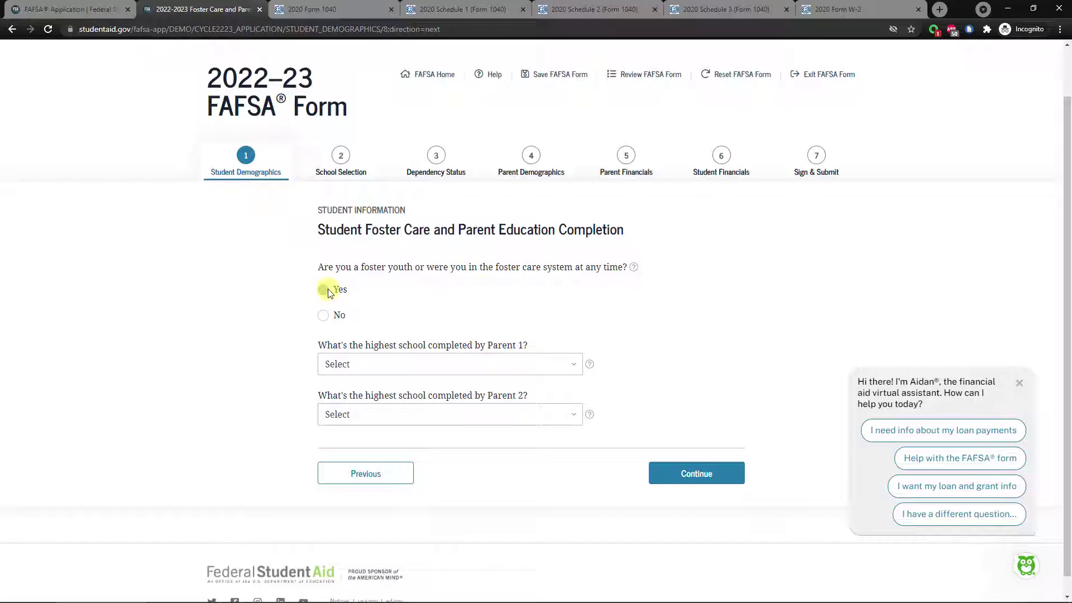
pyautogui.click(324, 290)
pyautogui.click(323, 313)
pyautogui.click(324, 291)
pyautogui.click(329, 316)
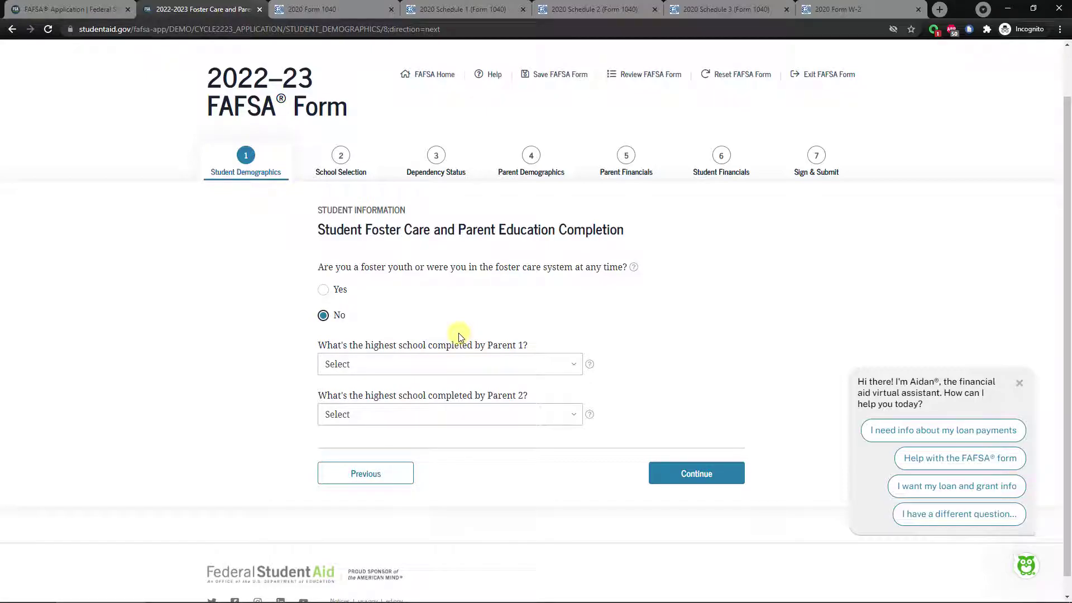
# Set Parent 1 education to College or beyond and Parent 2 to Other/unknown, then continue.
pyautogui.click(466, 365)
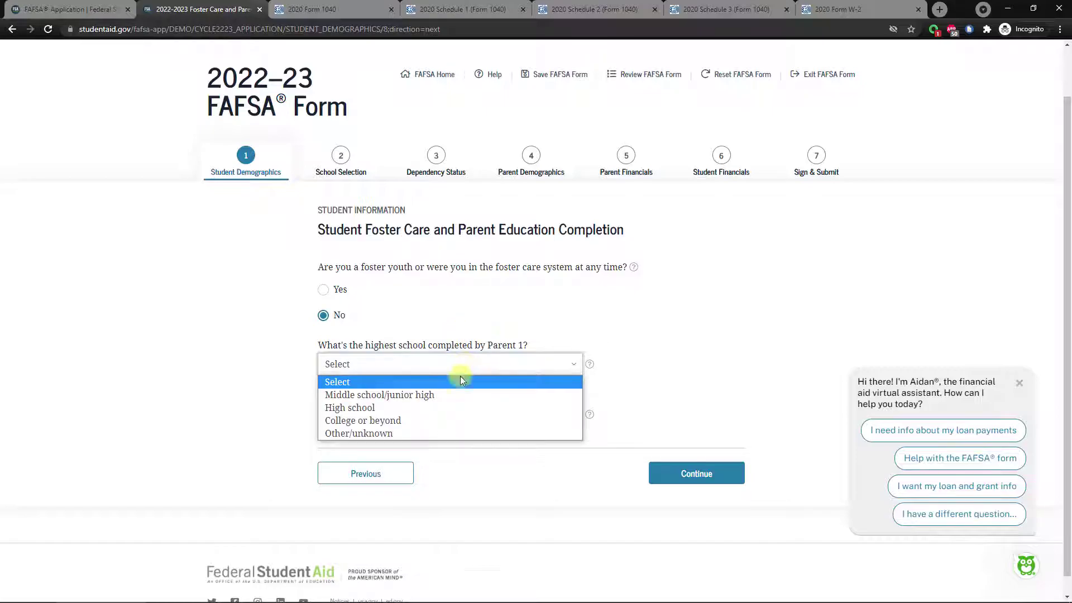
pyautogui.click(426, 420)
pyautogui.click(433, 414)
pyautogui.click(443, 483)
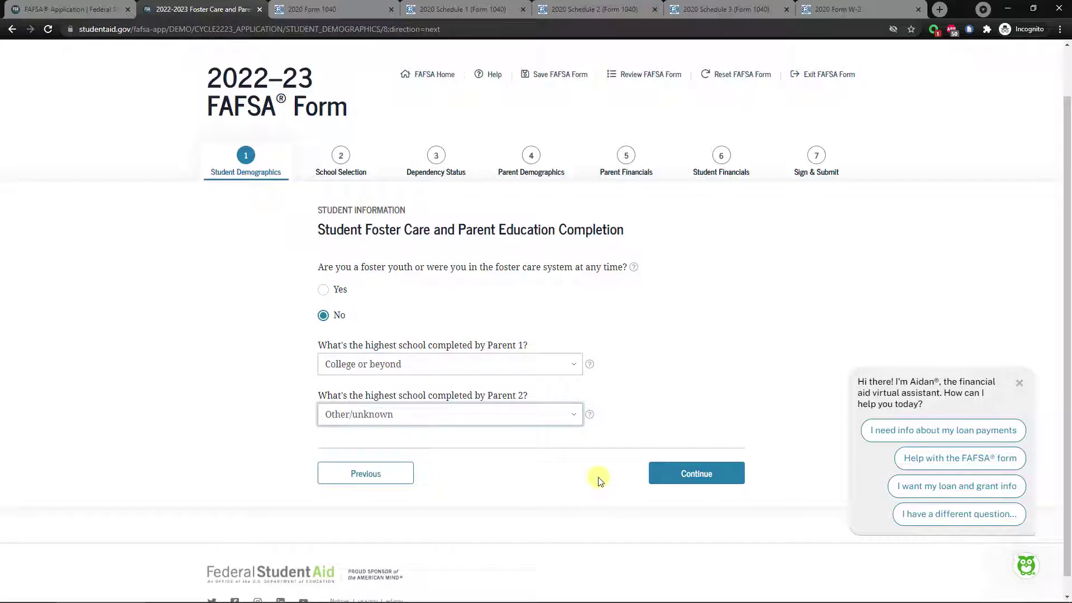
pyautogui.click(690, 474)
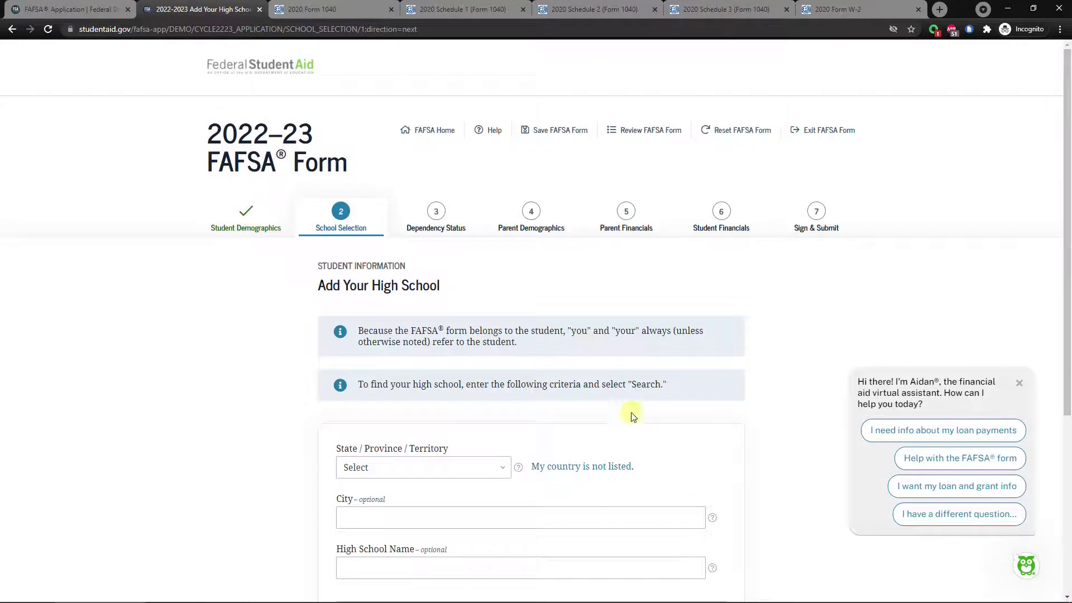
# Search California high schools in Rocklin for 'Rocklin High'.
pyautogui.scroll(-1, 558, 391)
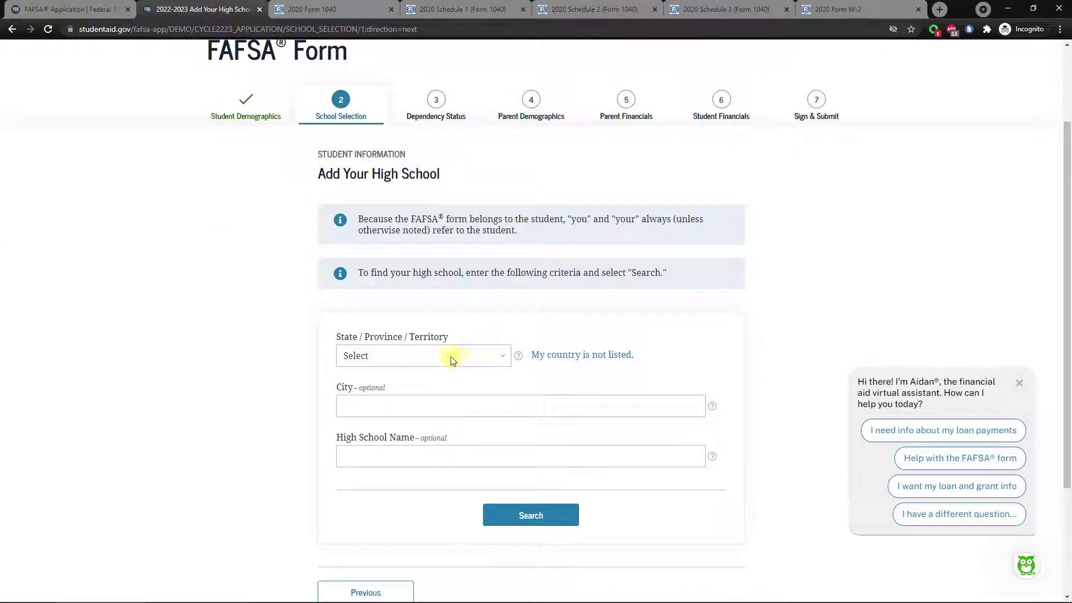
pyautogui.scroll(-1, 408, 357)
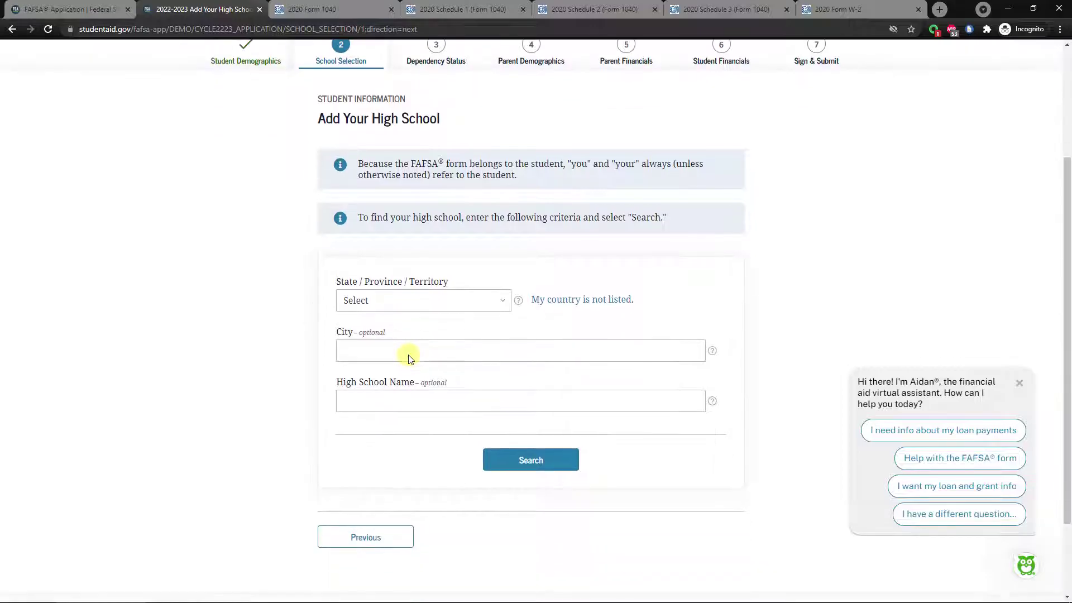
pyautogui.click(363, 299)
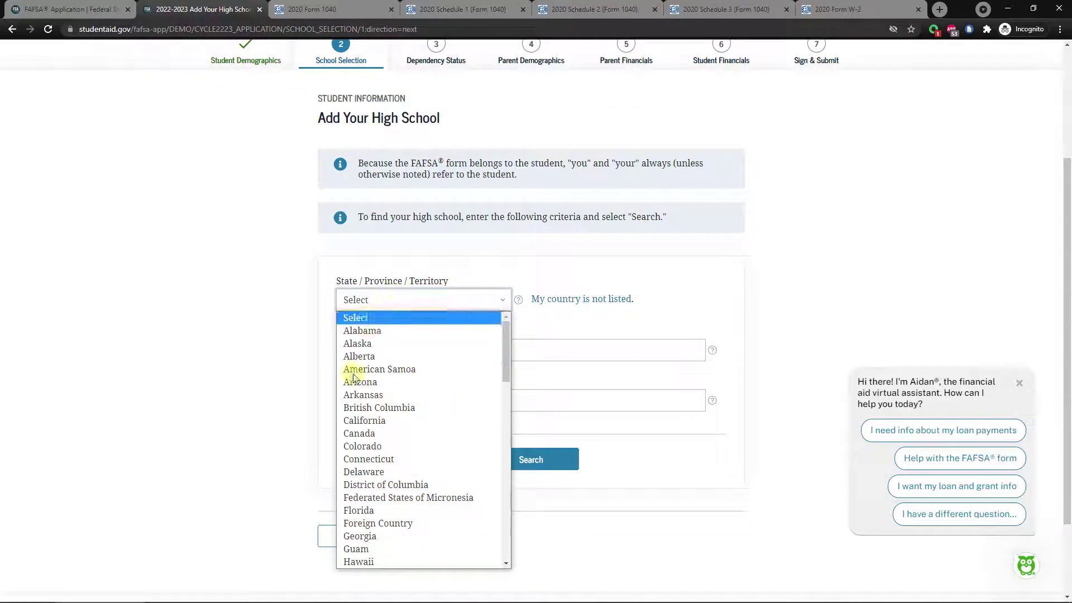
pyautogui.scroll(-14, 439, 434)
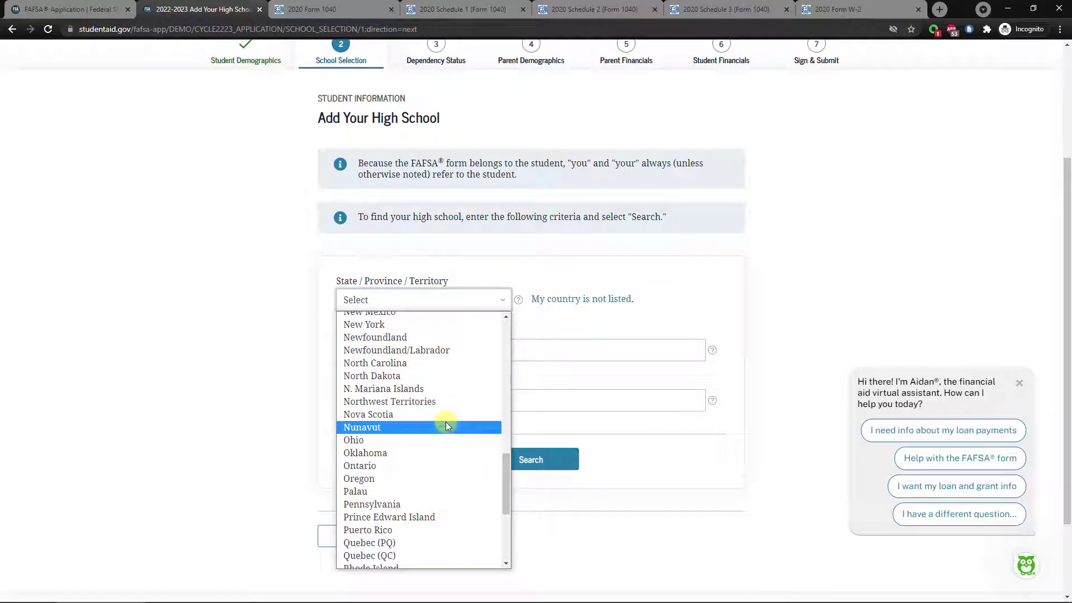
pyautogui.scroll(-4, 445, 424)
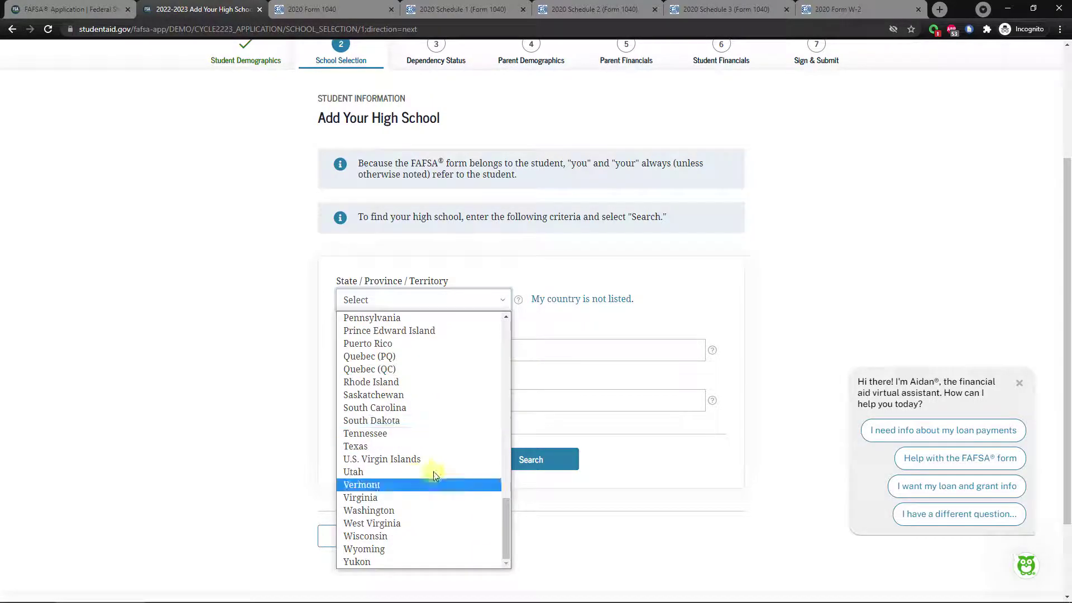
pyautogui.scroll(3, 437, 455)
pyautogui.scroll(15, 439, 455)
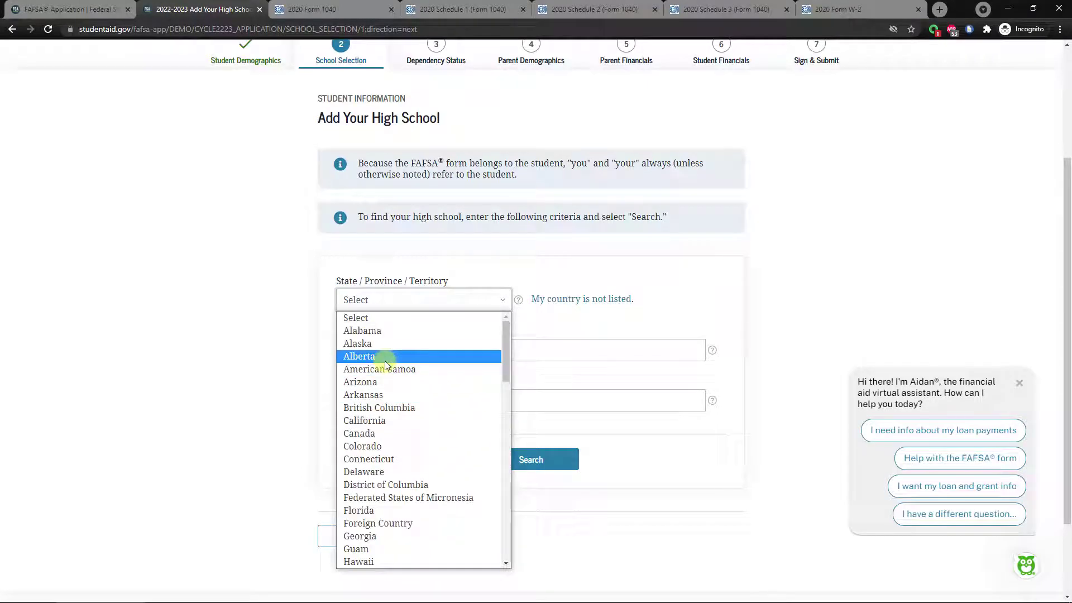
pyautogui.click(373, 420)
pyautogui.click(425, 345)
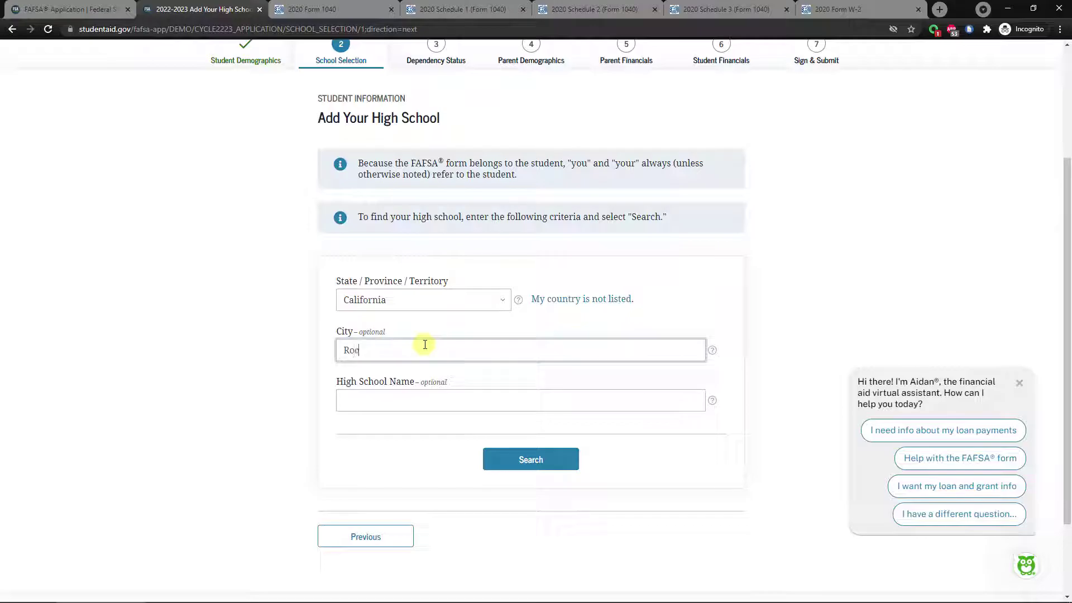
pyautogui.press('Tab')
pyautogui.press('Tab')
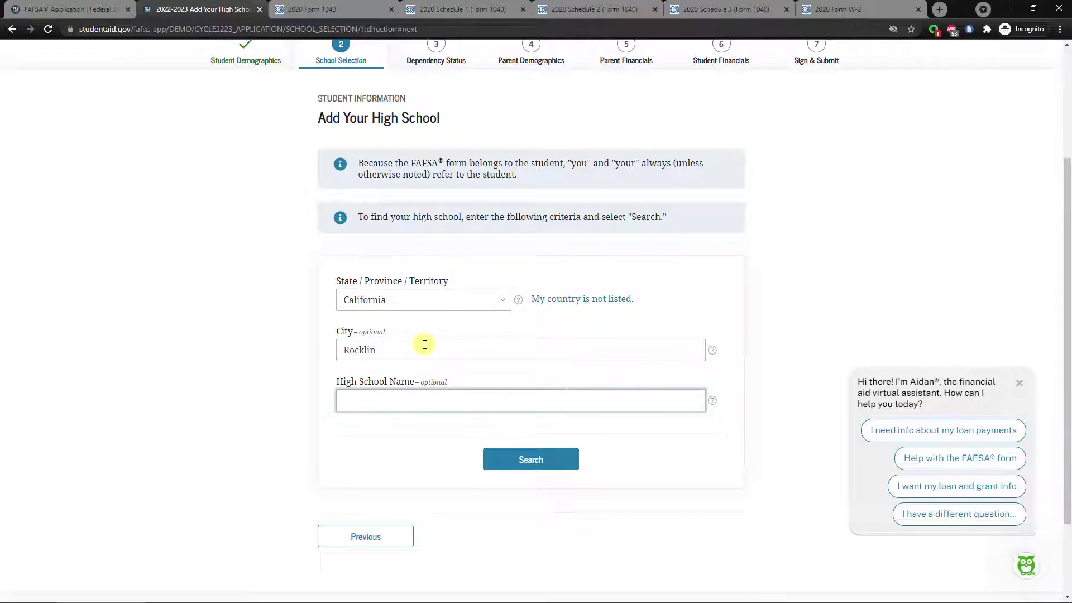
pyautogui.write('Rock')
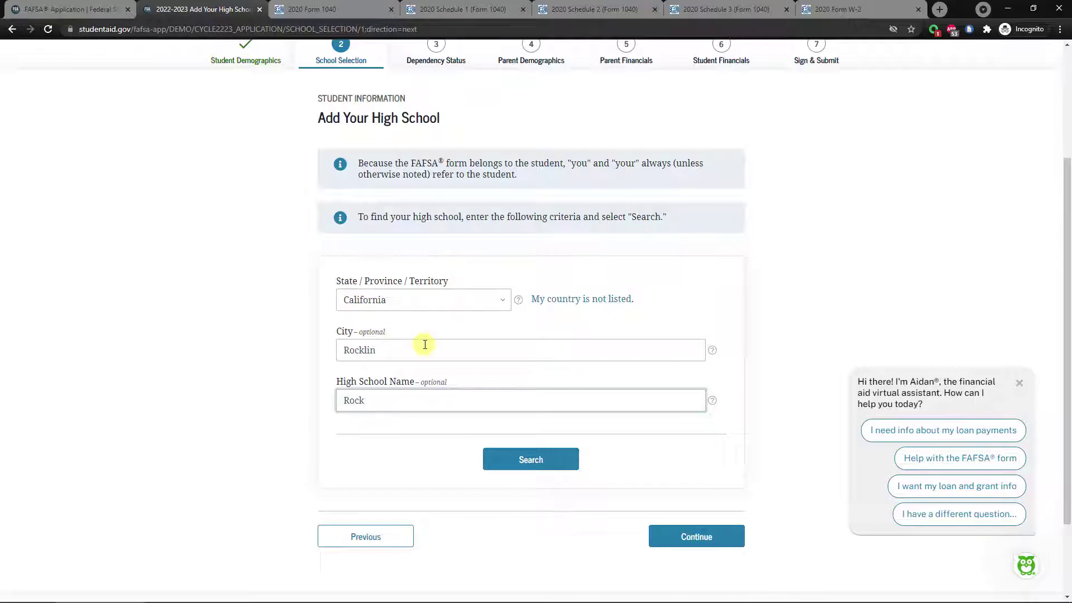
pyautogui.write('lin High School')
pyautogui.click(521, 455)
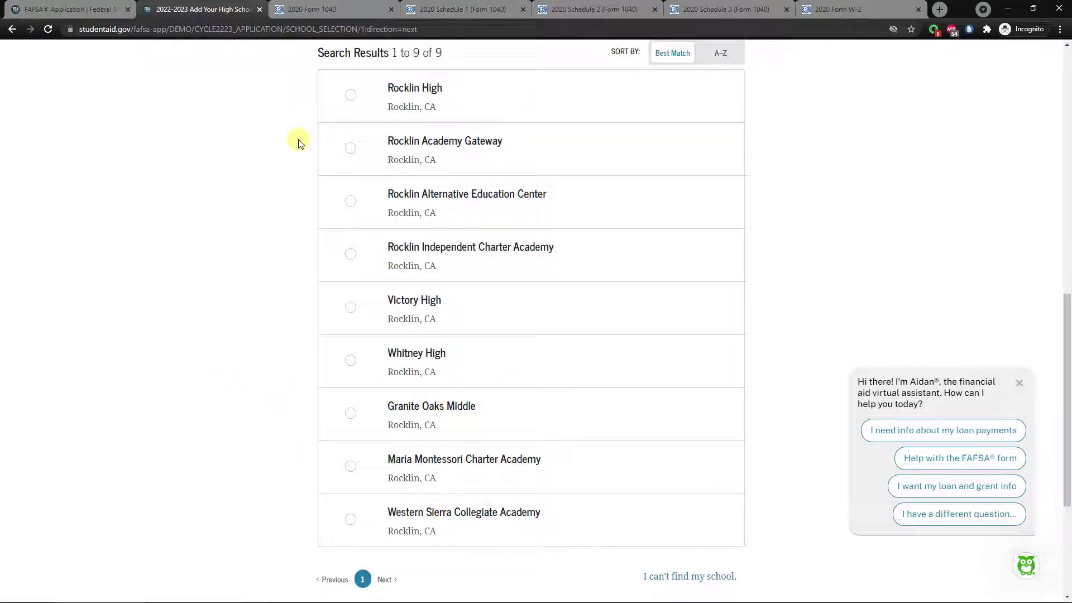
# Select Rocklin High from the search results and continue.
pyautogui.click(356, 101)
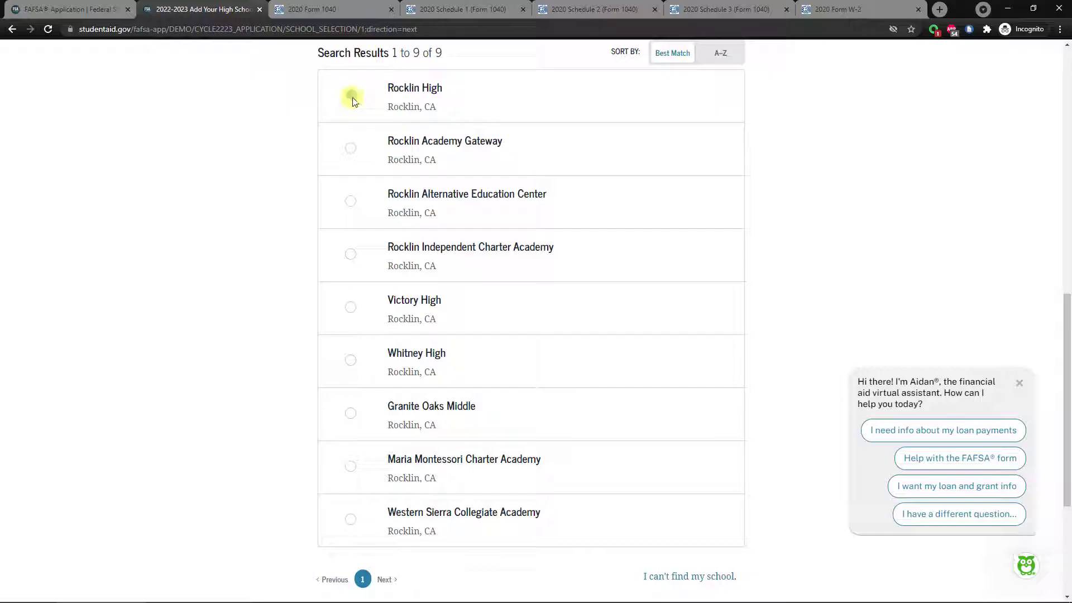
pyautogui.click(350, 98)
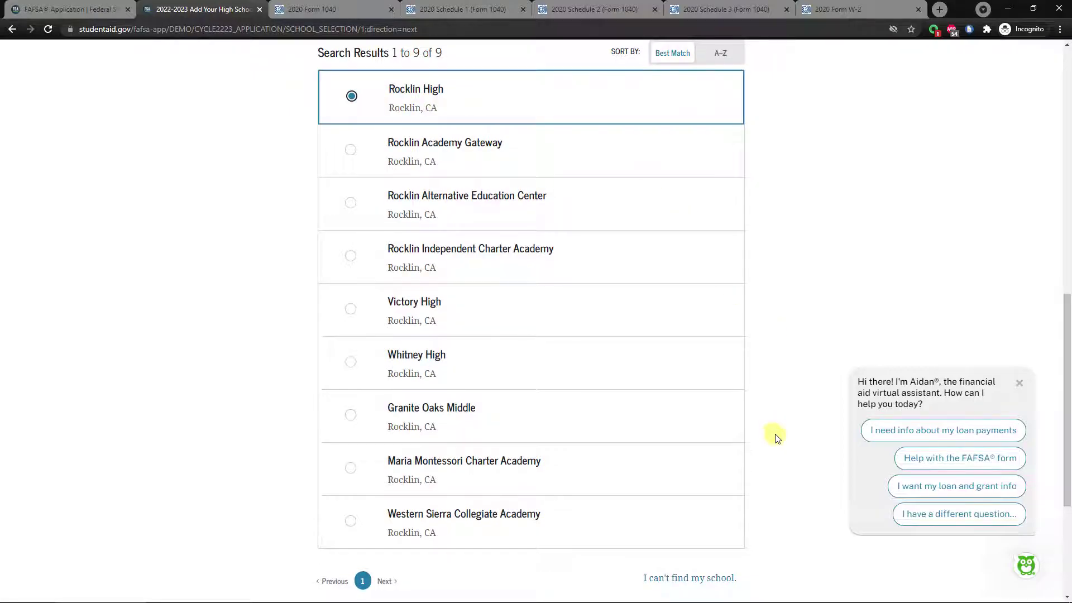
pyautogui.scroll(-1, 774, 414)
pyautogui.scroll(-1, 775, 414)
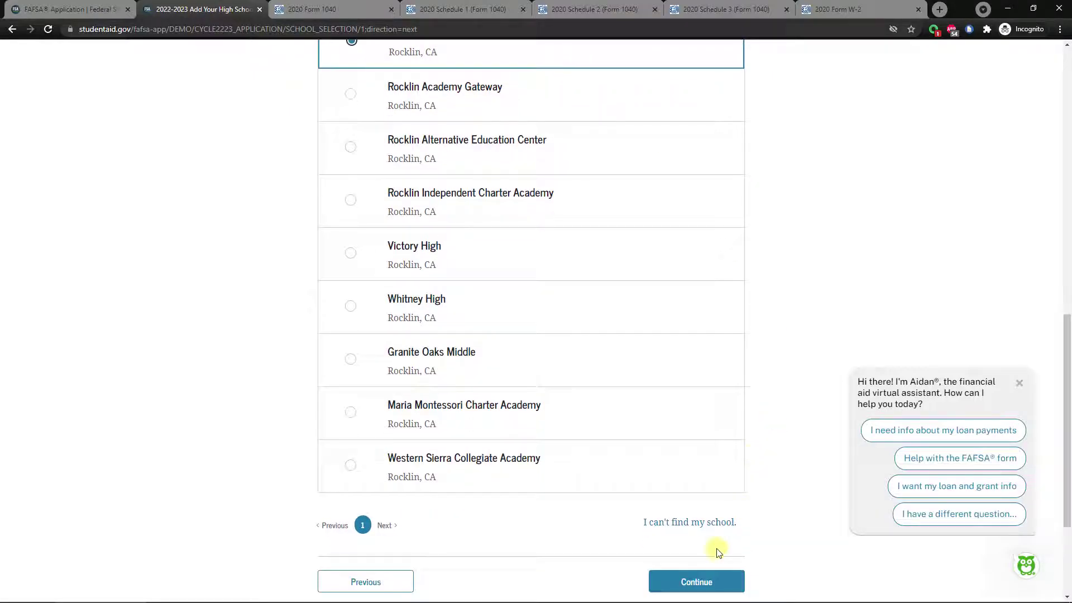
pyautogui.click(684, 585)
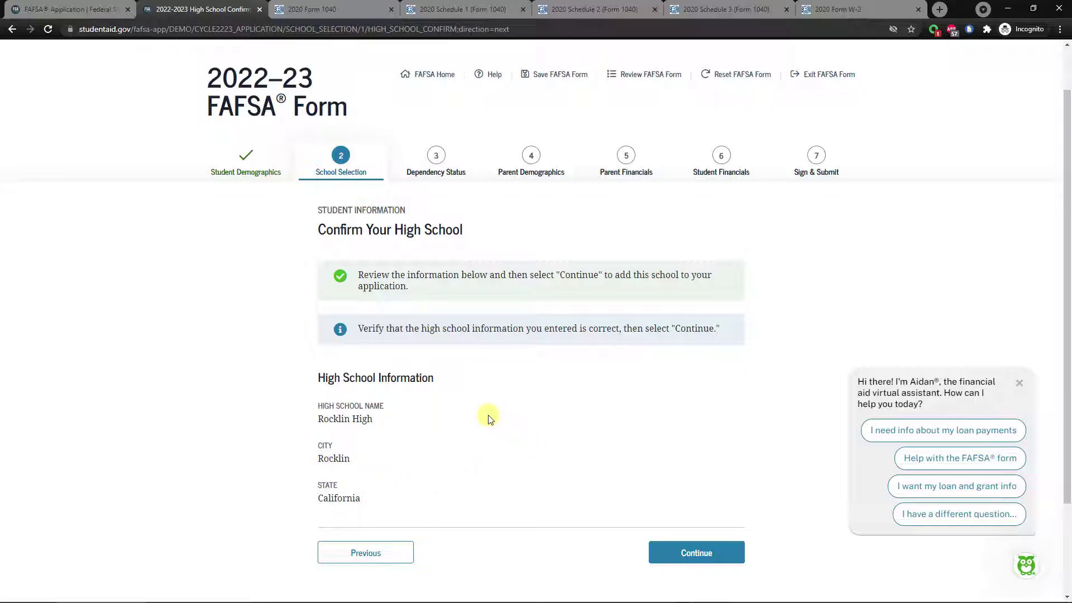
# Confirm Rocklin High and scroll down to the College Search fields.
pyautogui.click(690, 560)
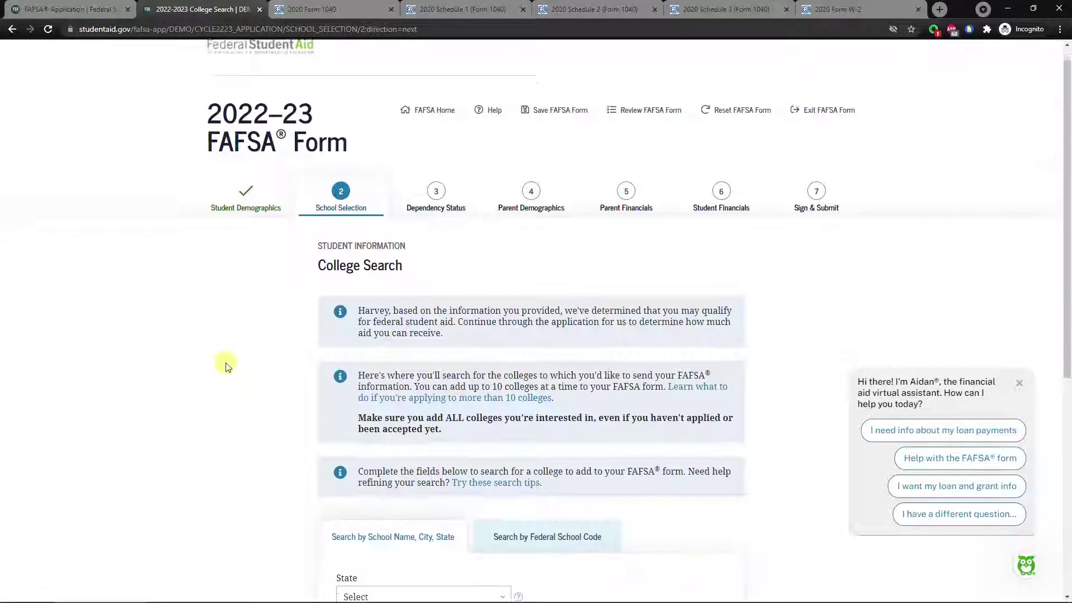
pyautogui.scroll(-5, 224, 367)
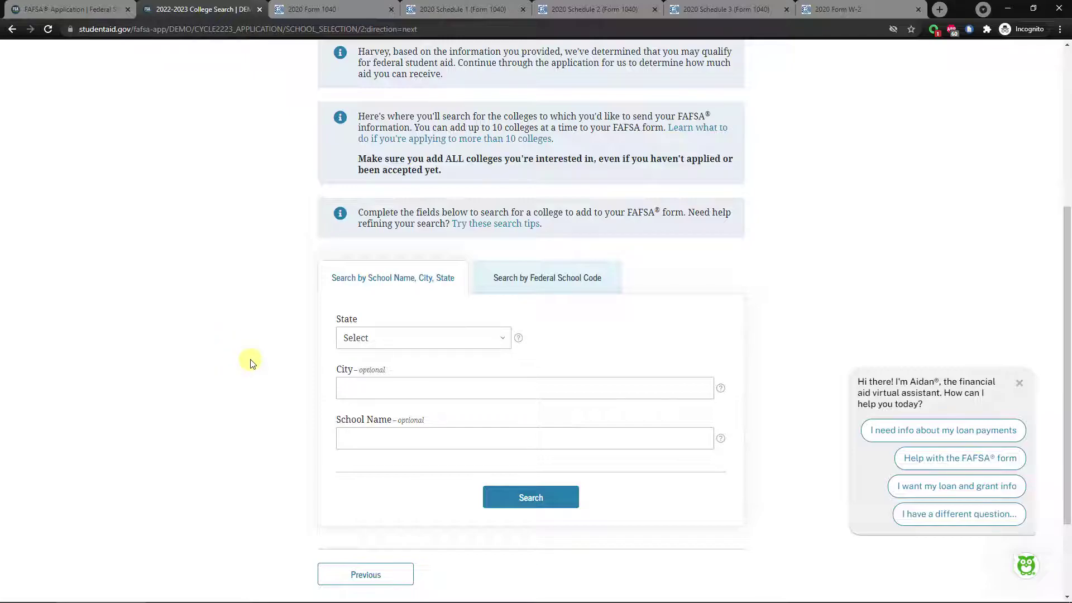
pyautogui.scroll(-1, 251, 355)
pyautogui.scroll(-1, 252, 355)
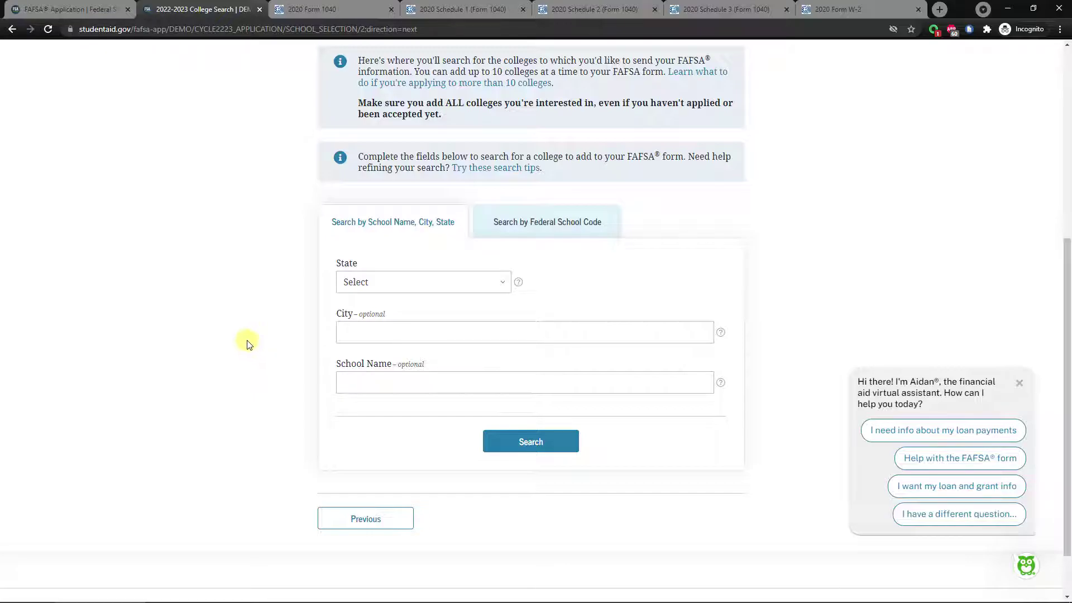
# Search California colleges in Rocklin for Sierra College.
pyautogui.click(400, 290)
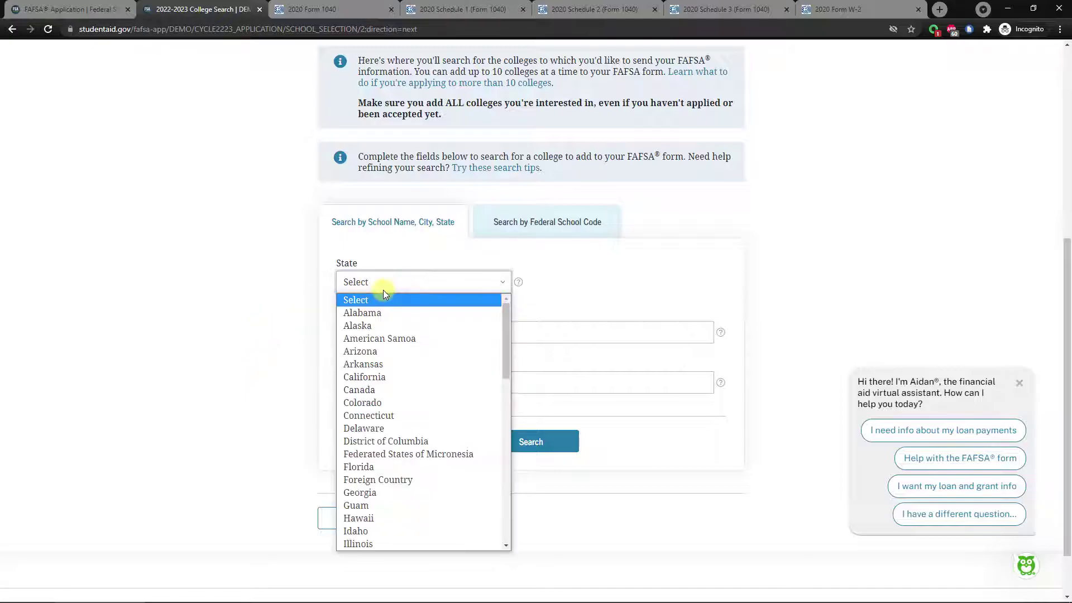
pyautogui.click(390, 375)
pyautogui.click(427, 331)
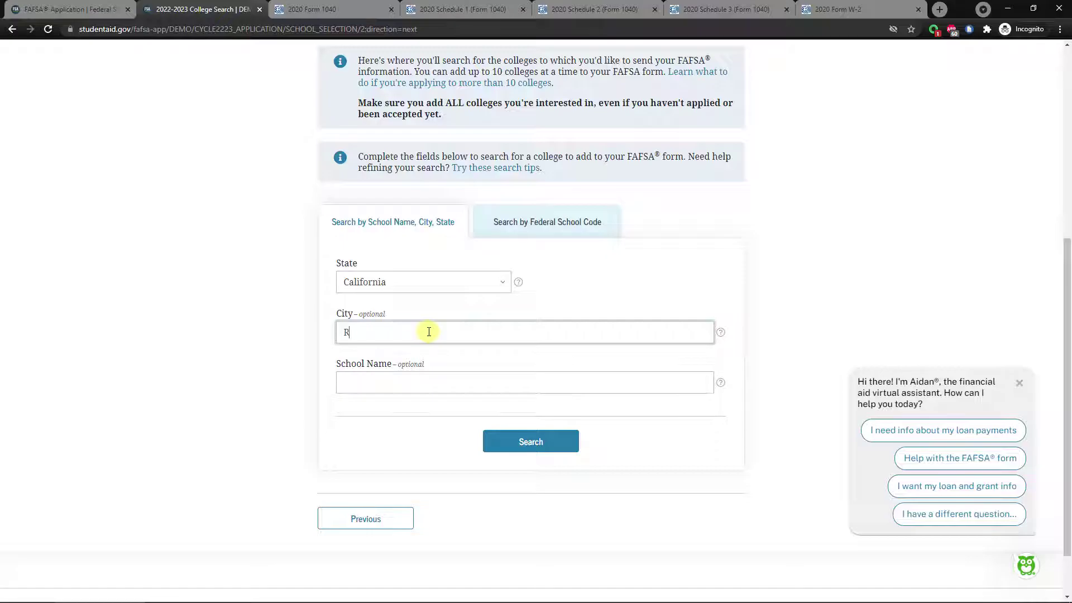
pyautogui.press('Tab')
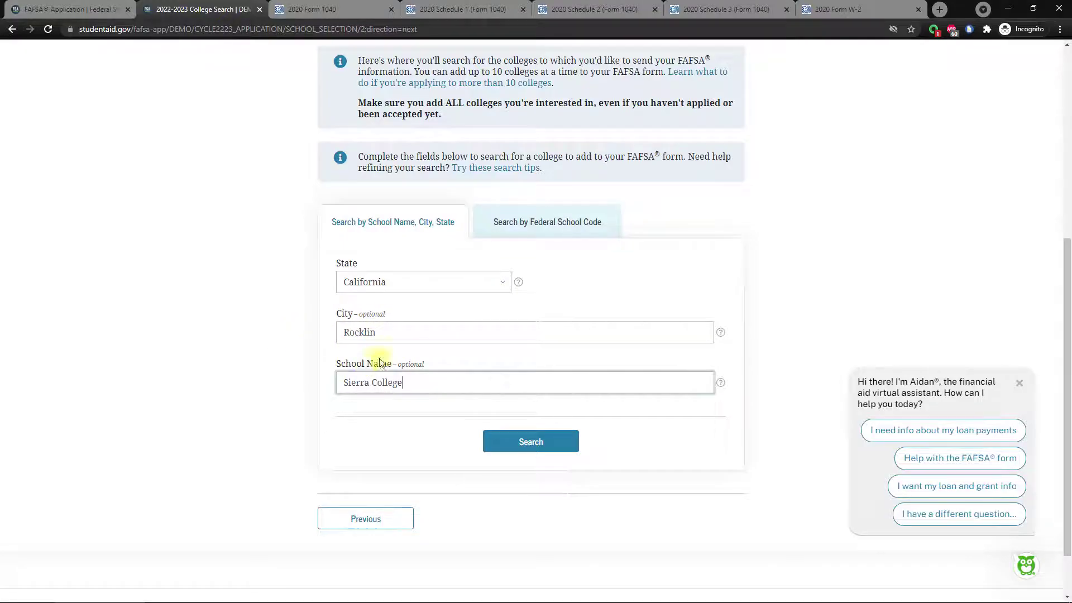
pyautogui.click(509, 440)
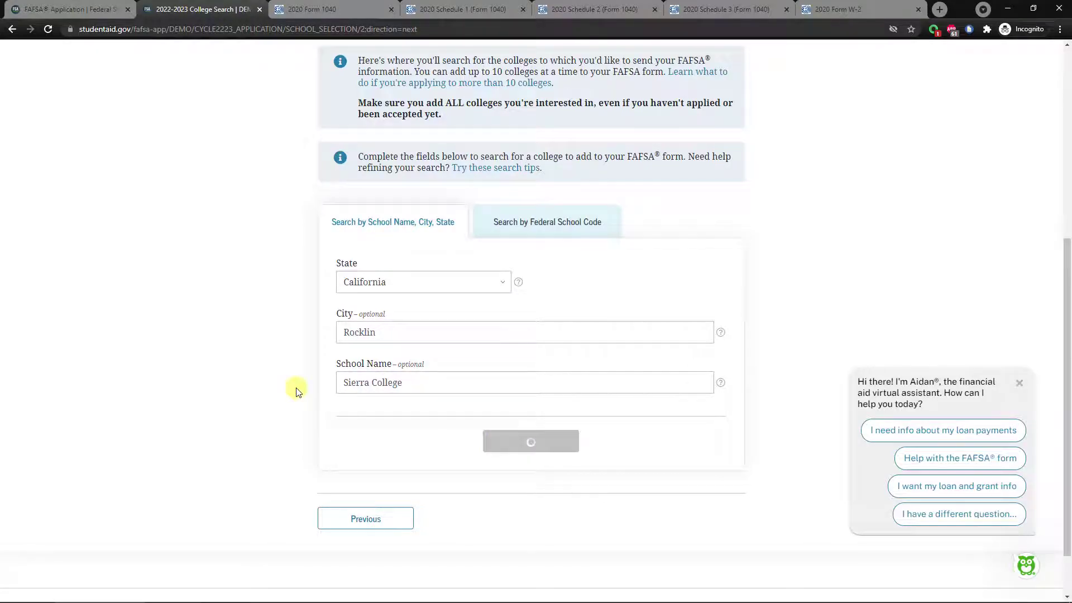
# Tick Sierra College (001290) to make it 1 of 10 selected schools.
pyautogui.scroll(-4, 306, 366)
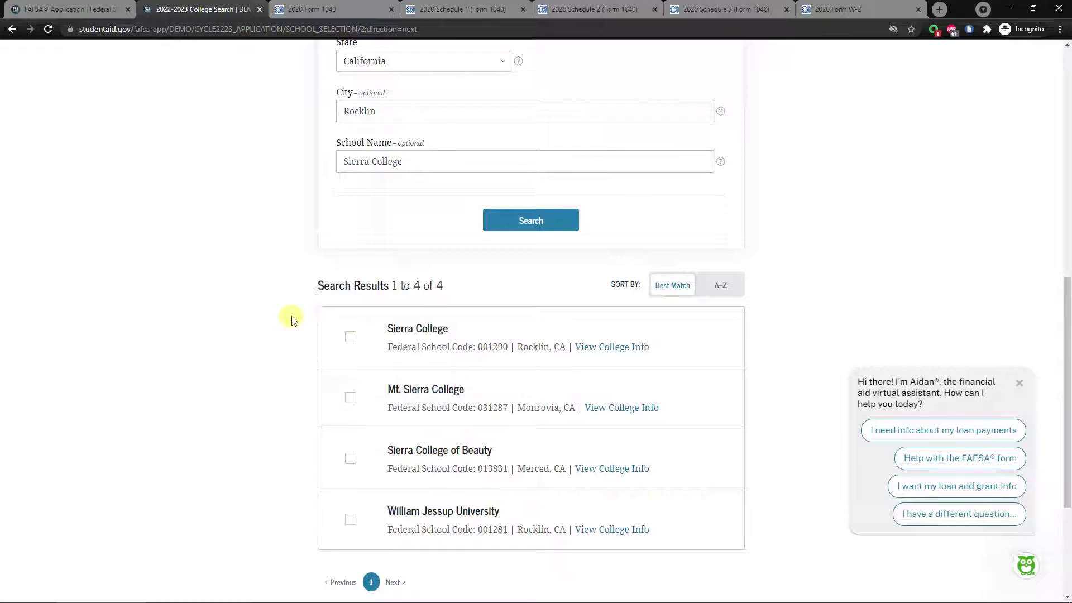
pyautogui.doubleClick(480, 346)
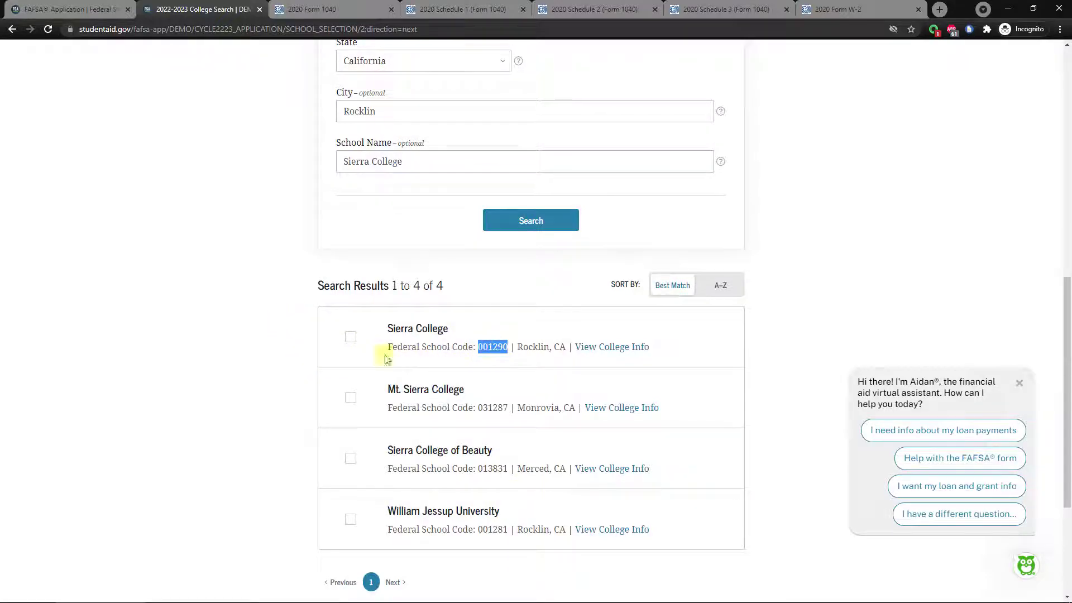
pyautogui.click(258, 338)
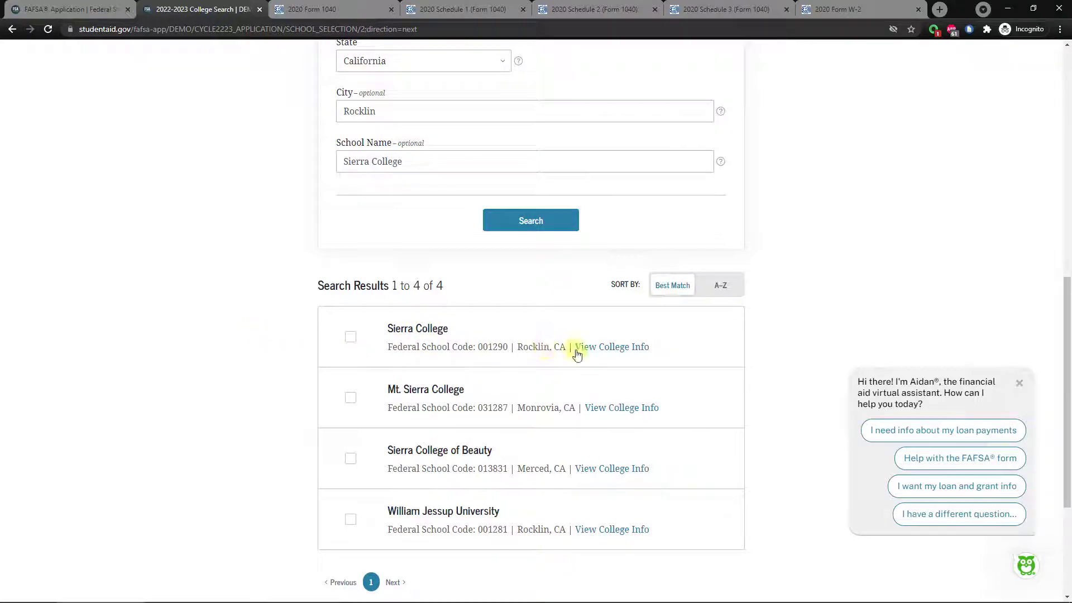
pyautogui.click(349, 338)
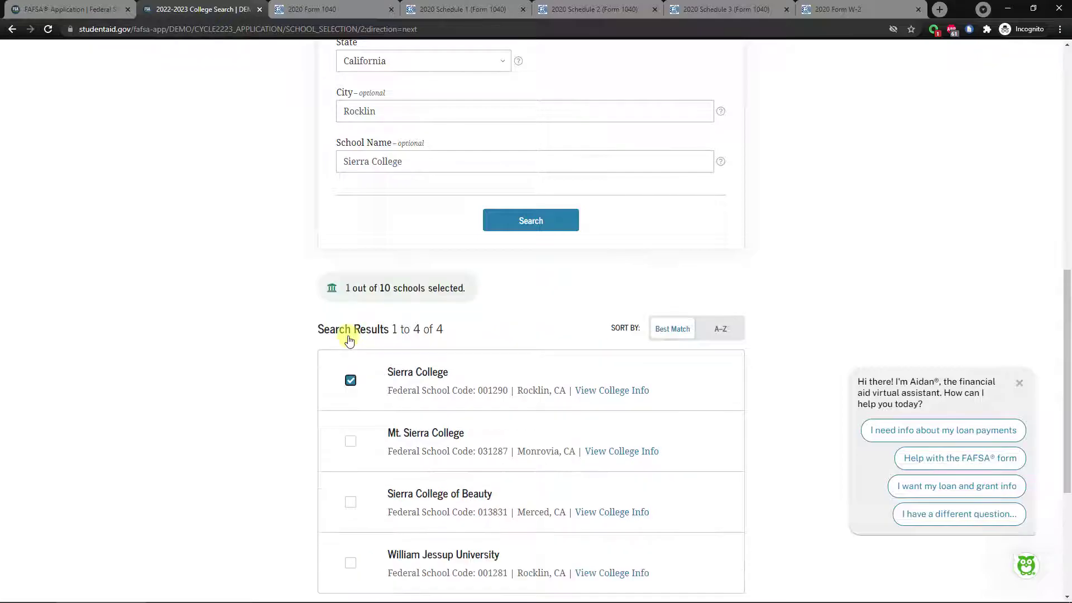
pyautogui.moveTo(346, 288); pyautogui.dragTo(439, 286)
pyautogui.click(446, 287)
pyautogui.scroll(1, 299, 300)
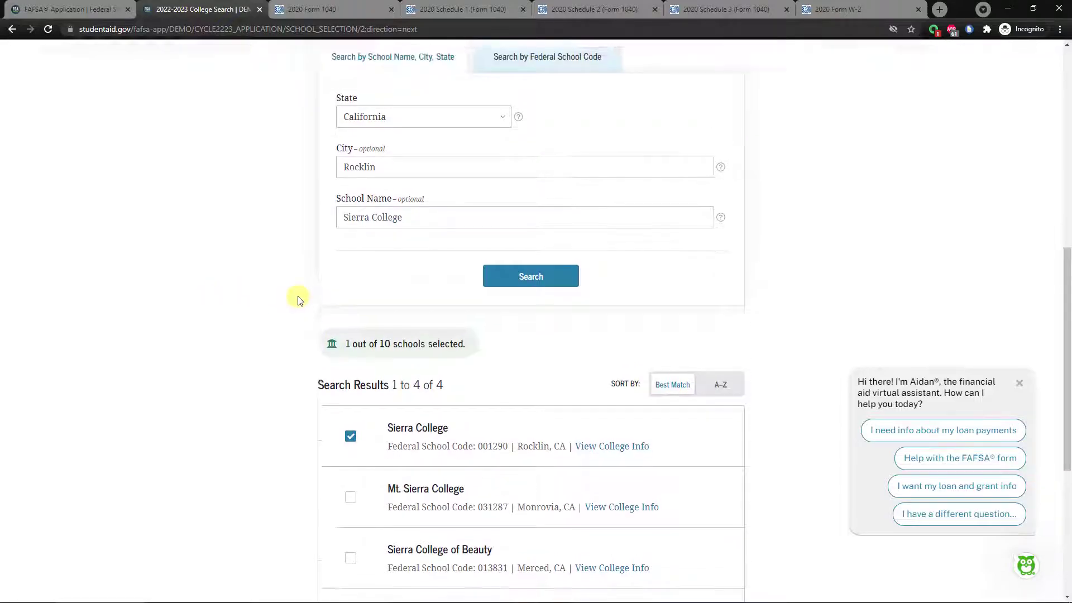
# Search for Sacramento State with the city changed to Sacramento.
pyautogui.scroll(1, 298, 300)
pyautogui.moveTo(440, 217); pyautogui.dragTo(318, 222)
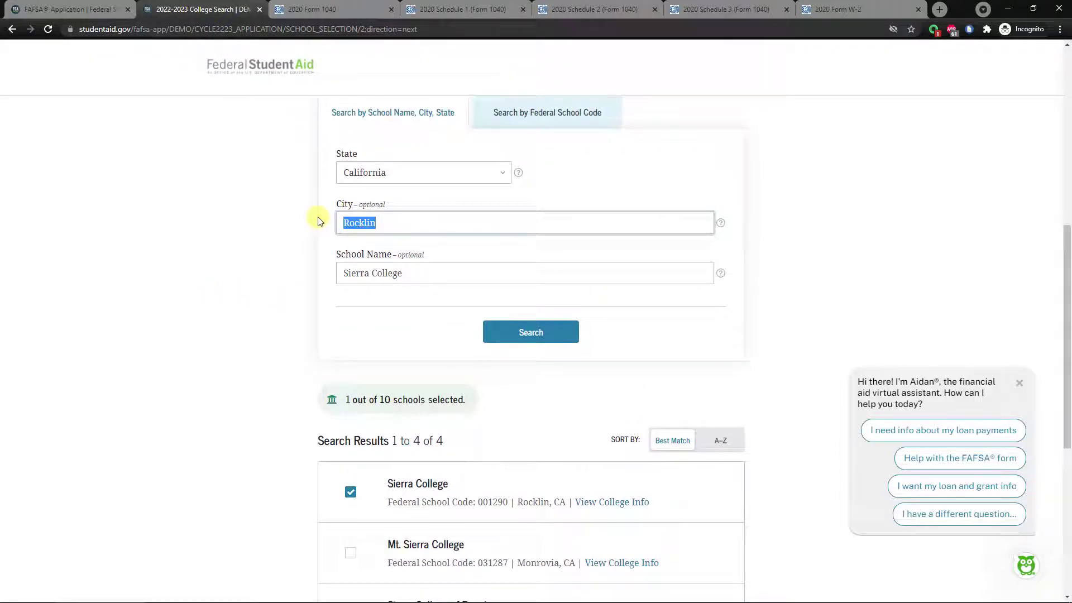
pyautogui.write('Sacramento')
pyautogui.press('Tab')
pyautogui.write('S')
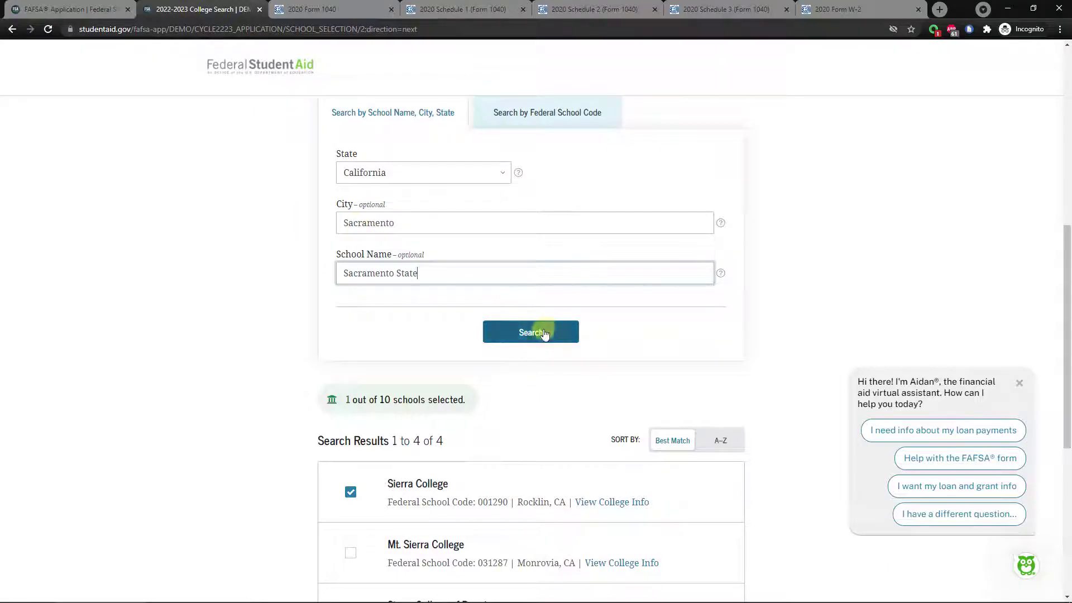
pyautogui.click(525, 334)
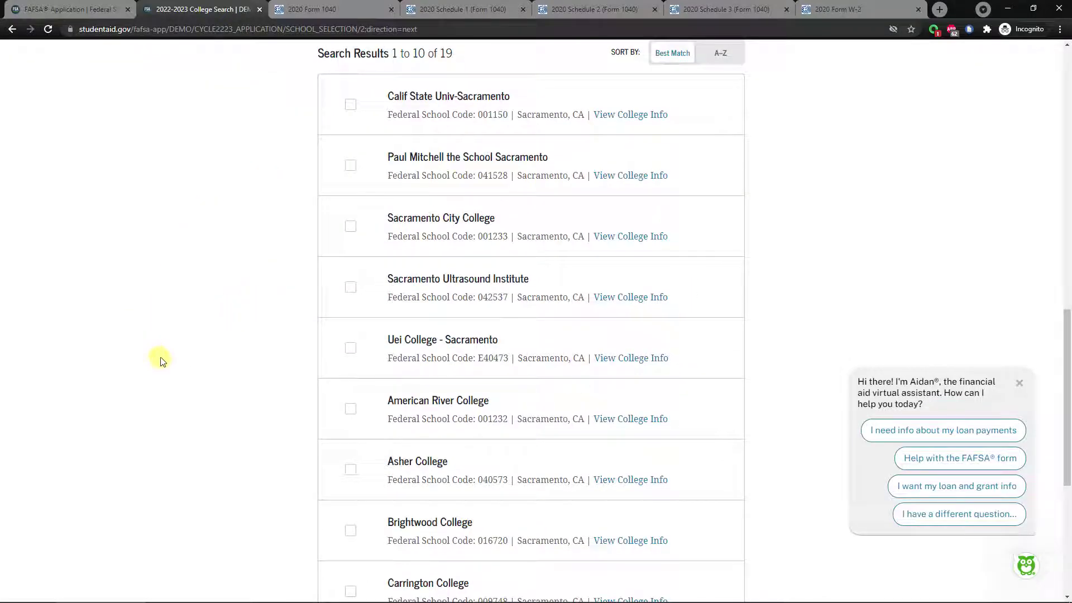
# Tick Calif State Univ-Sacramento (001150), making 2 of 10 schools selected.
pyautogui.scroll(1, 319, 329)
pyautogui.scroll(1, 320, 317)
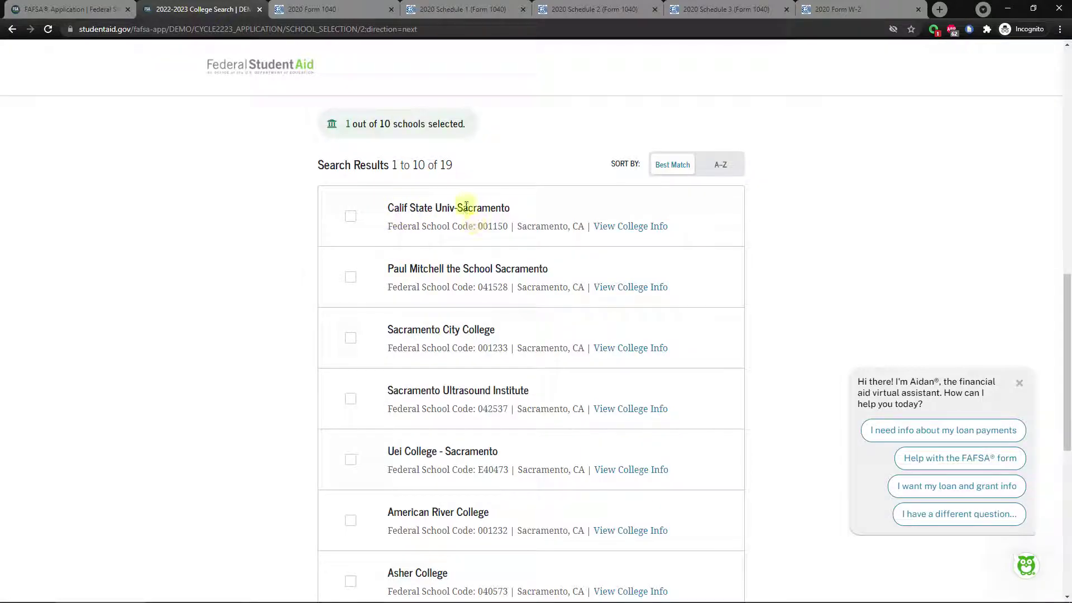
pyautogui.click(350, 218)
pyautogui.scroll(4, 302, 222)
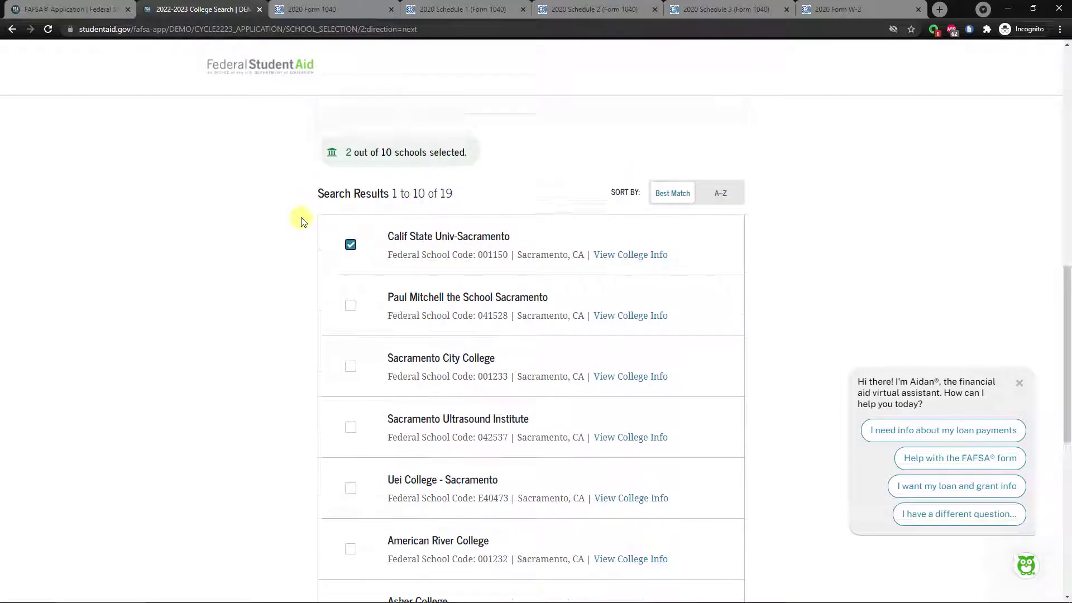
pyautogui.moveTo(445, 173); pyautogui.dragTo(345, 170)
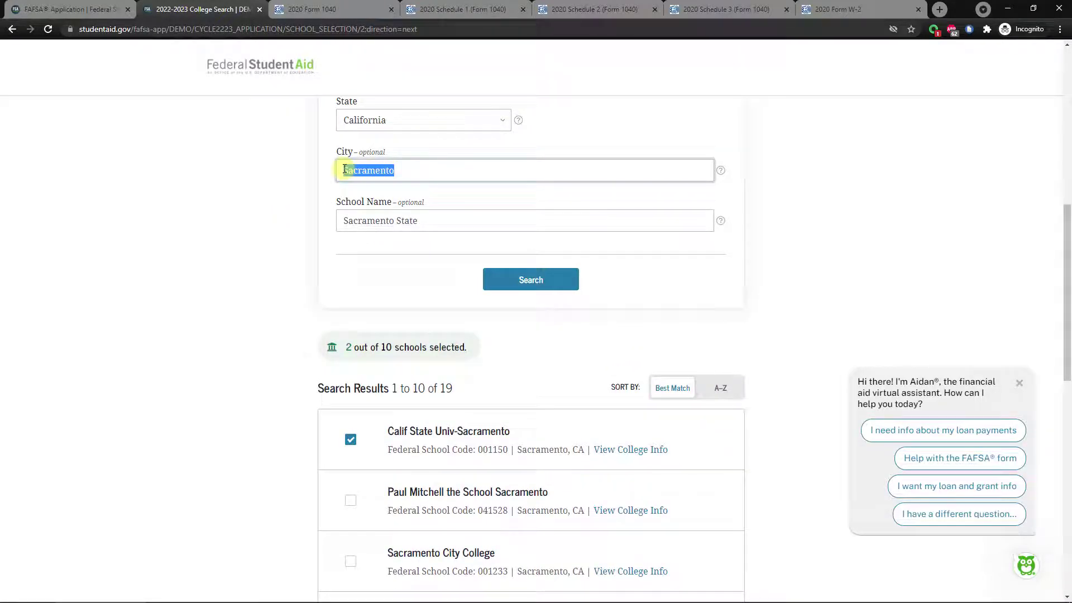
# Search Davis for UC Davis and add University of California-Davis (001313) as the third school.
pyautogui.write('Davis')
pyautogui.press('Tab')
pyautogui.write('U')
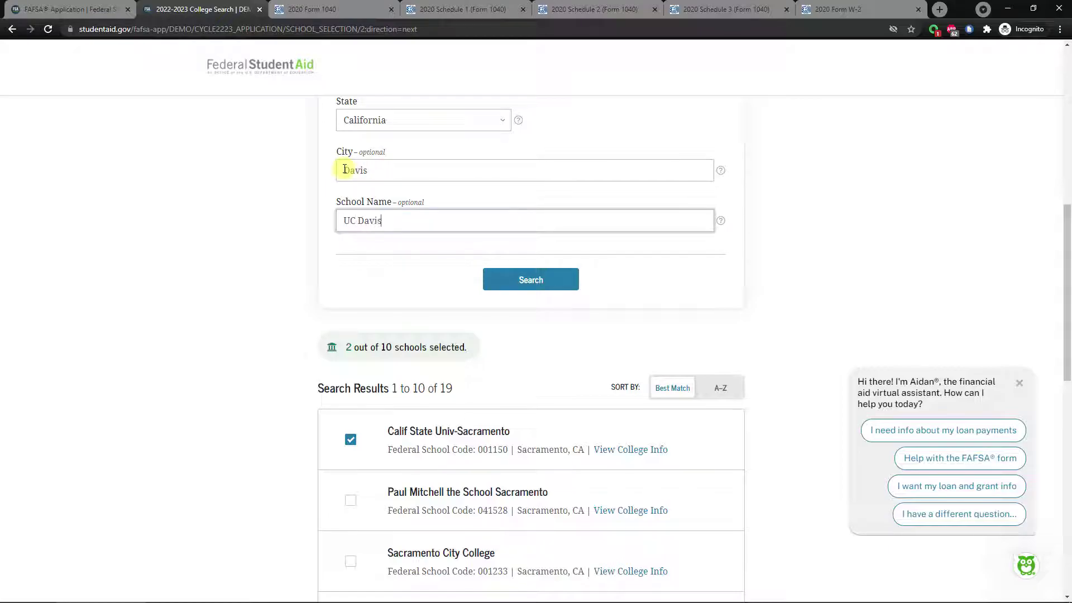
pyautogui.click(537, 281)
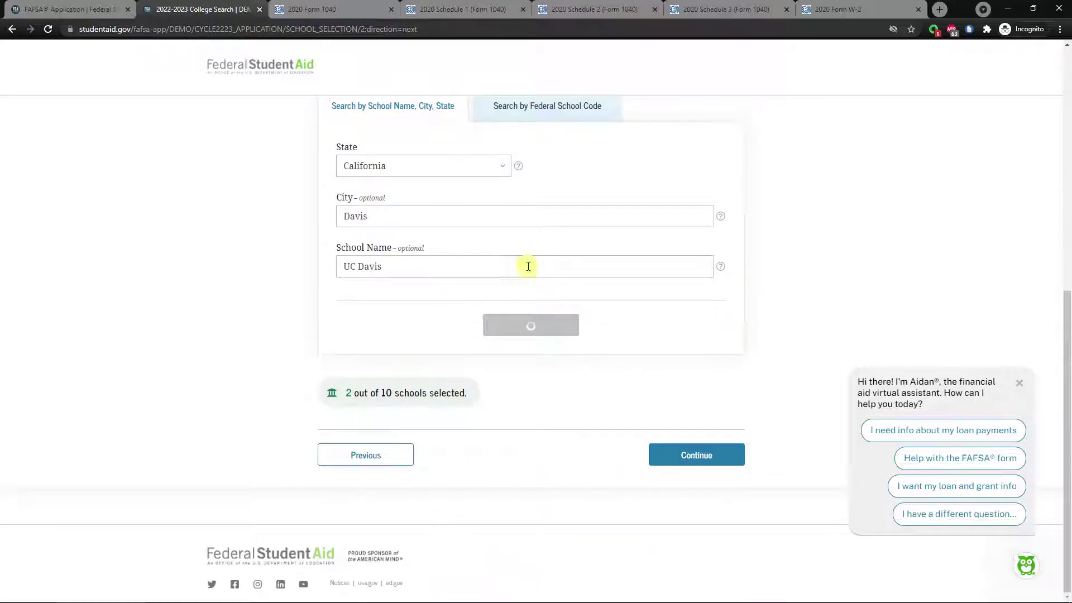
pyautogui.scroll(-3, 287, 260)
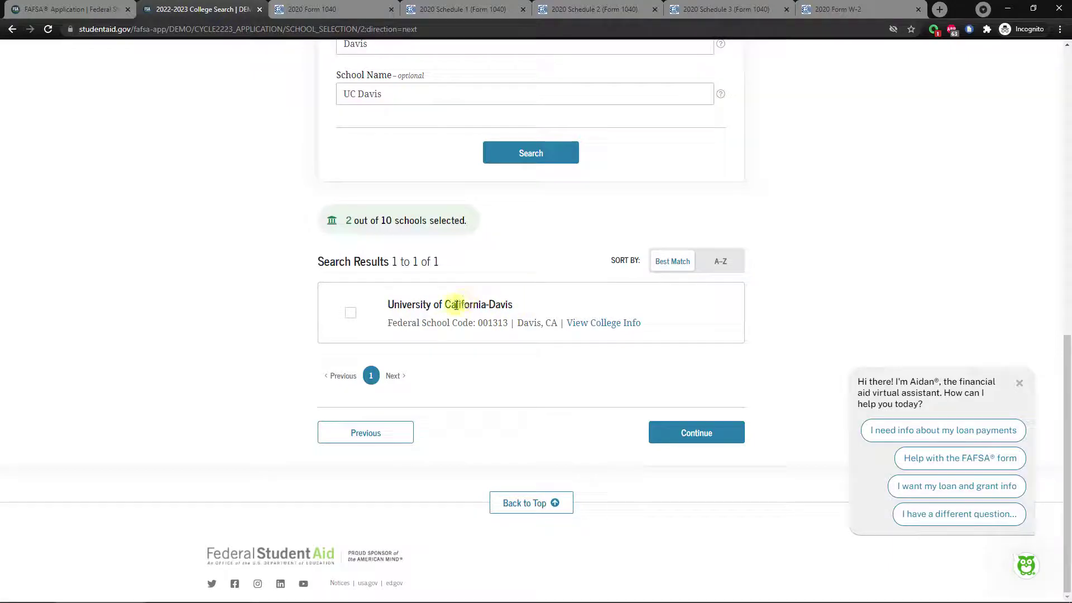
pyautogui.click(350, 318)
pyautogui.scroll(3, 301, 282)
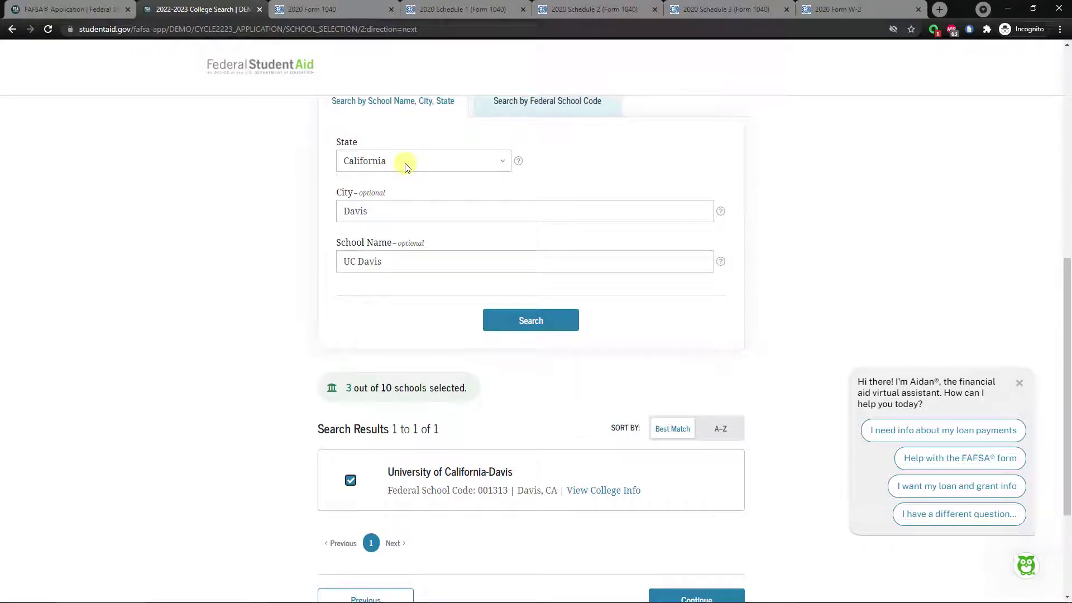
# Search Nevada schools in Reno for UNR.
pyautogui.click(405, 167)
pyautogui.scroll(-4, 395, 306)
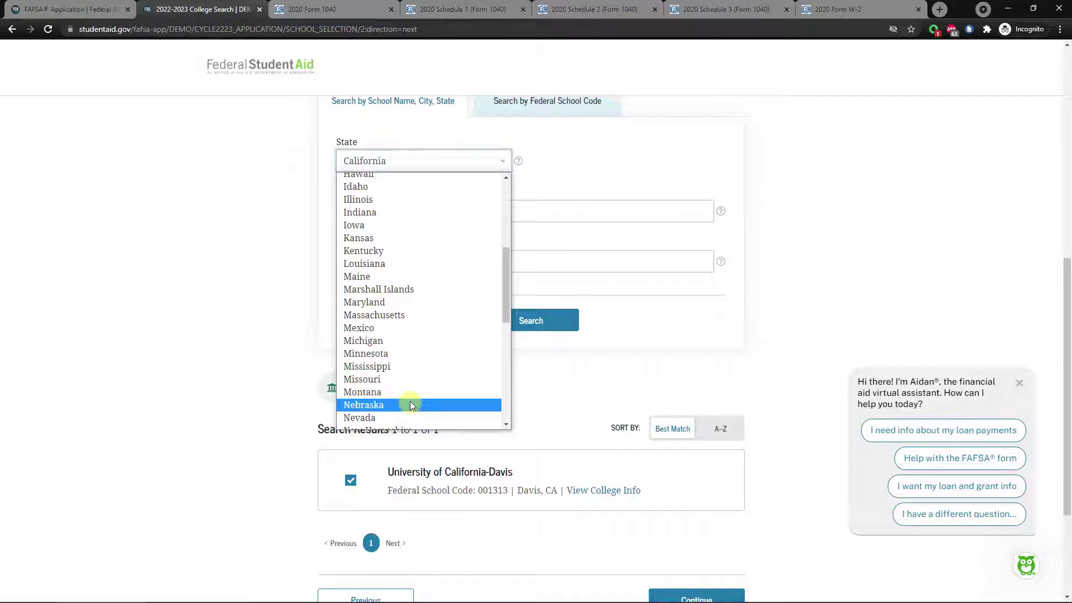
pyautogui.click(399, 417)
pyautogui.moveTo(397, 211); pyautogui.dragTo(333, 208)
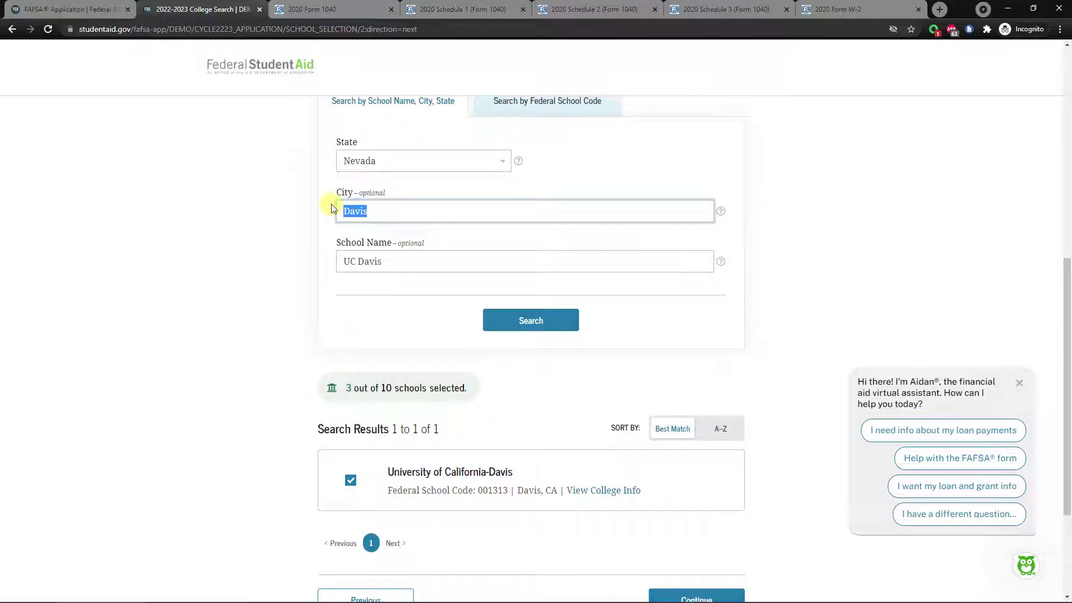
pyautogui.write('Reno')
pyautogui.press('Tab')
pyautogui.write('U')
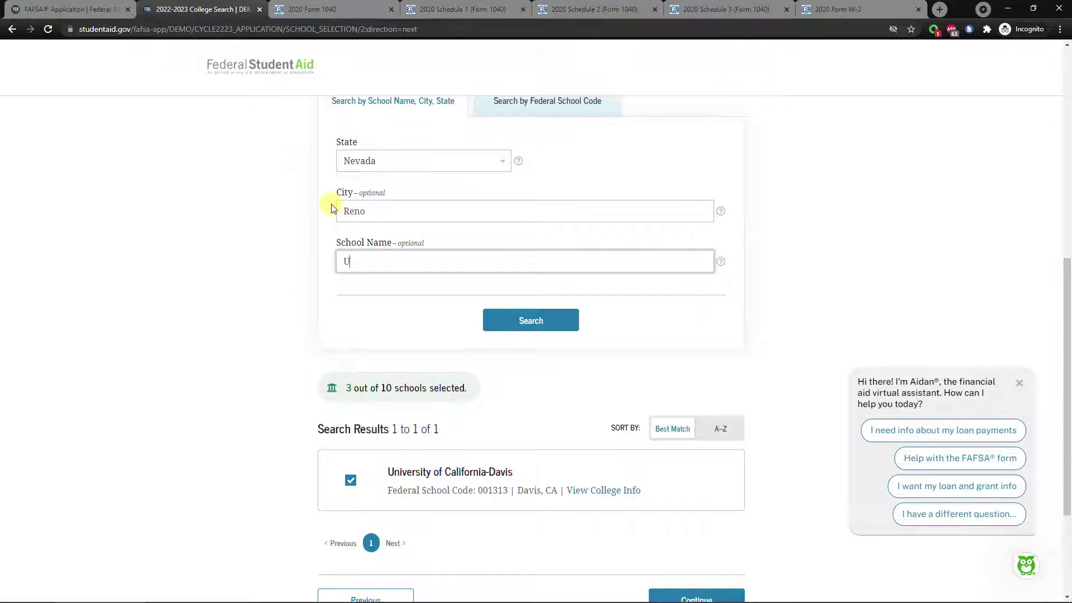
pyautogui.write('NR')
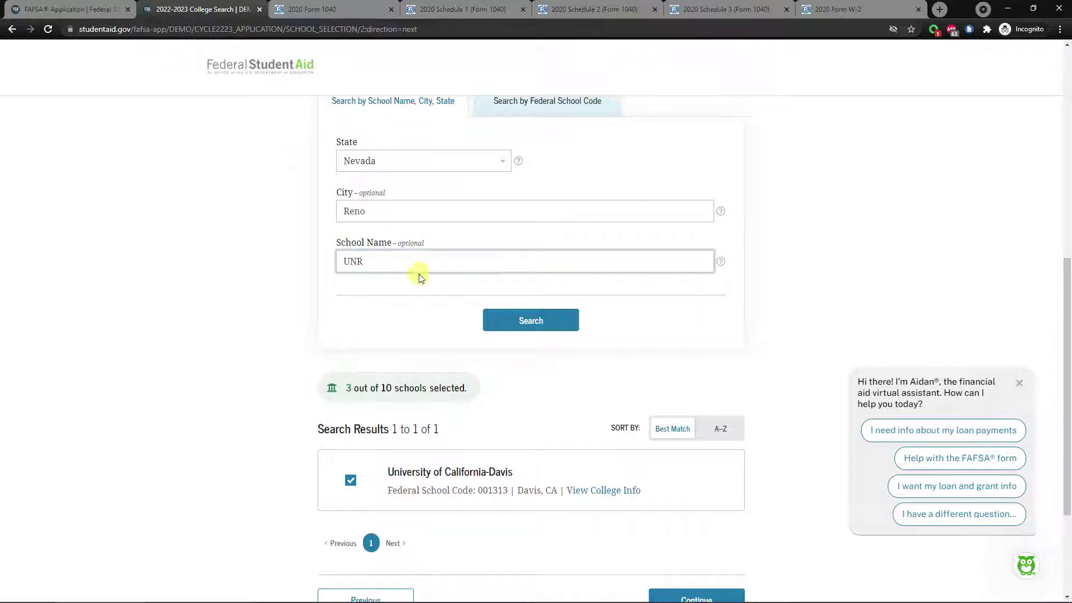
pyautogui.click(516, 322)
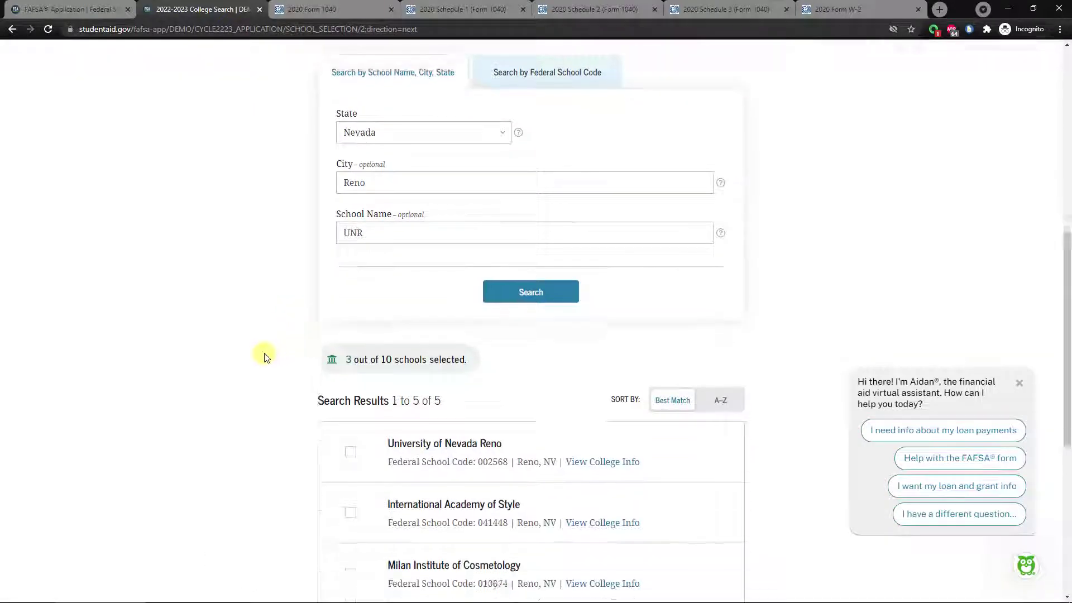
# Add University of Nevada Reno (002568), making 4 of 10 schools selected.
pyautogui.scroll(-7, 358, 287)
pyautogui.scroll(1, 412, 167)
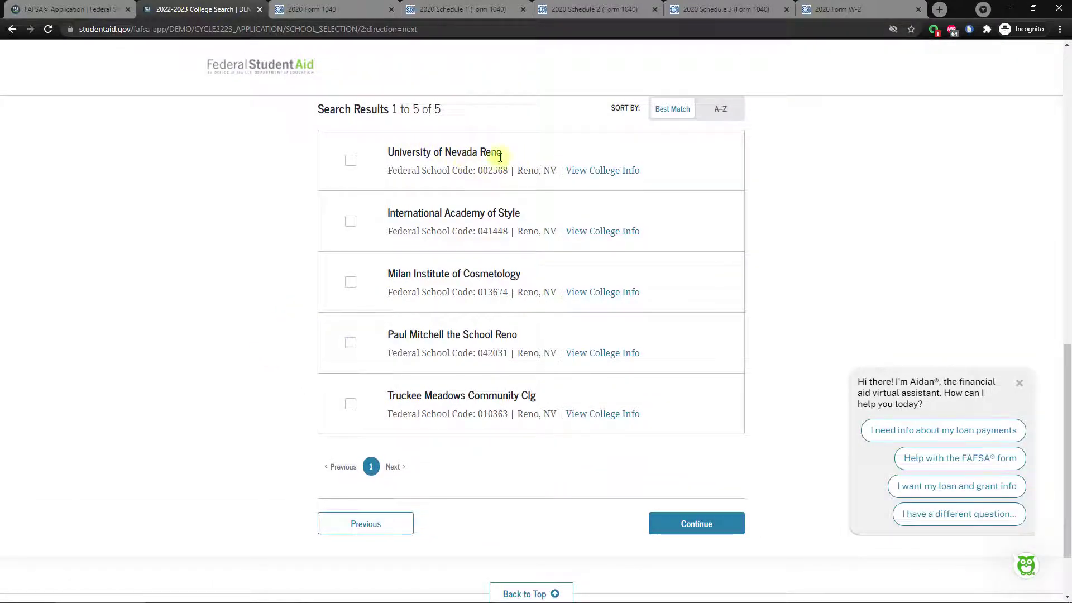
pyautogui.click(350, 162)
pyautogui.scroll(3, 221, 291)
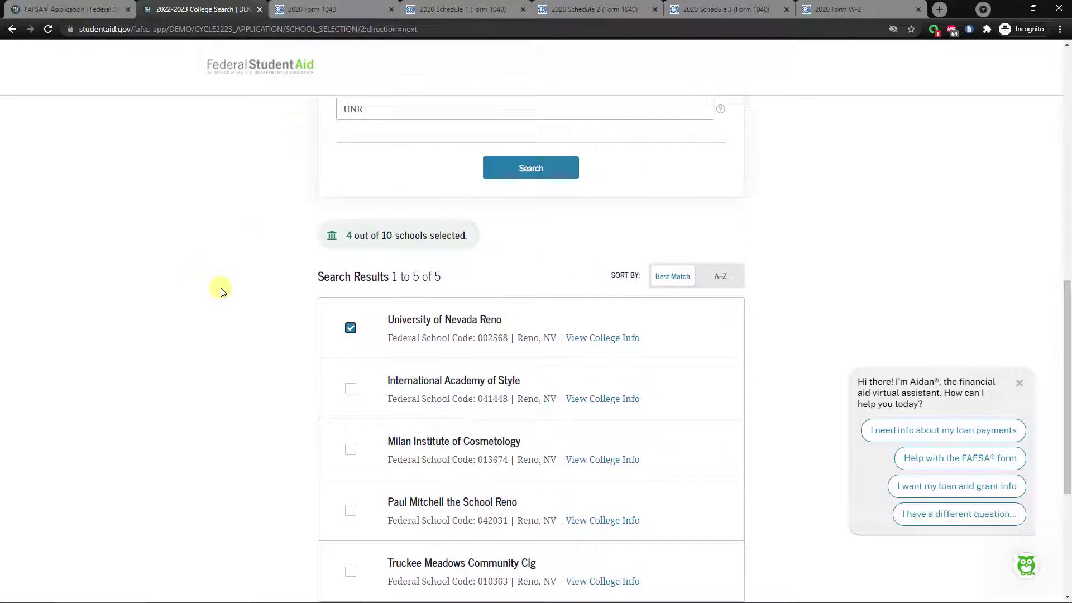
pyautogui.scroll(-2, 223, 290)
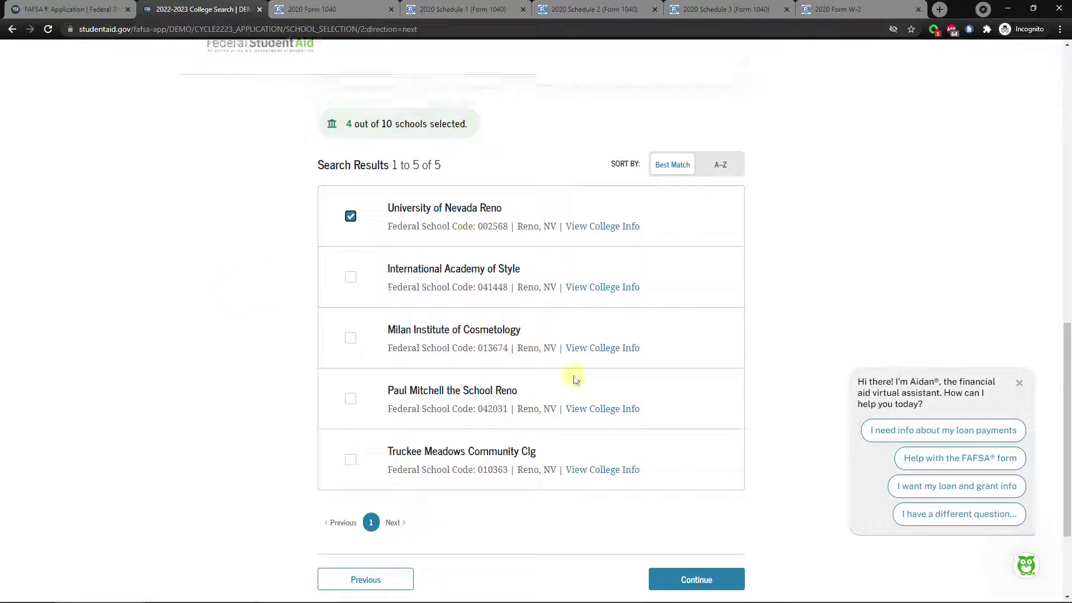
# Move University of California-Davis to position 01 in the selected schools list.
pyautogui.click(690, 581)
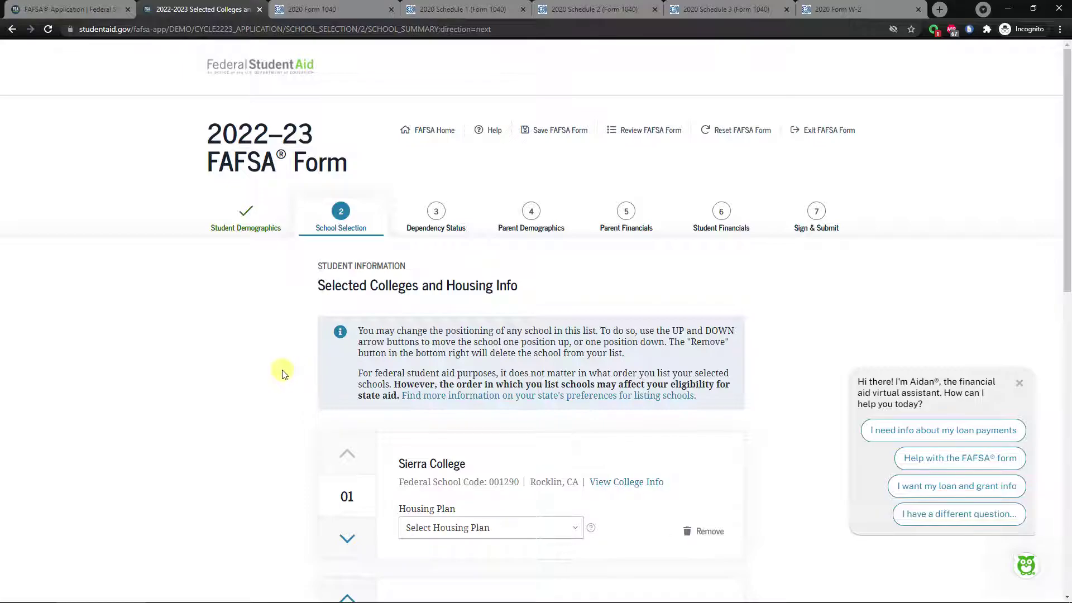
pyautogui.scroll(-2, 281, 361)
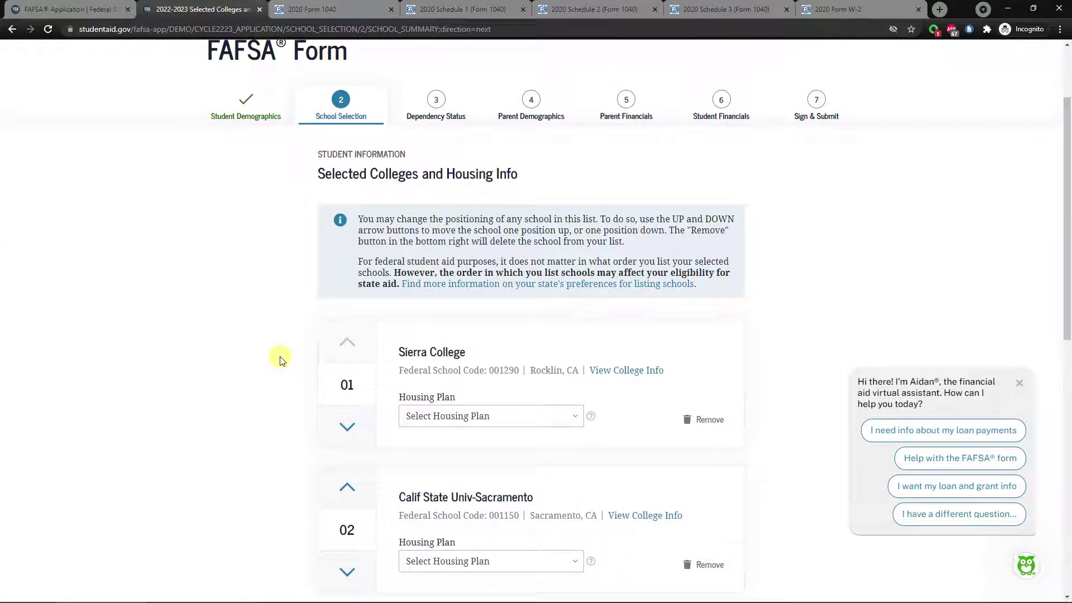
pyautogui.scroll(-2, 281, 360)
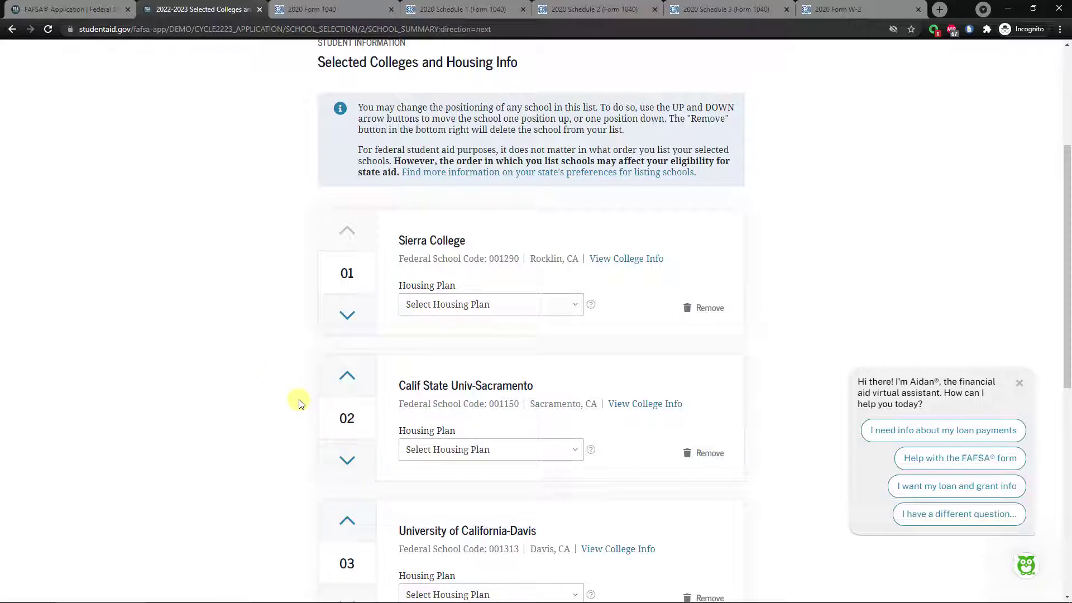
pyautogui.scroll(-1, 282, 372)
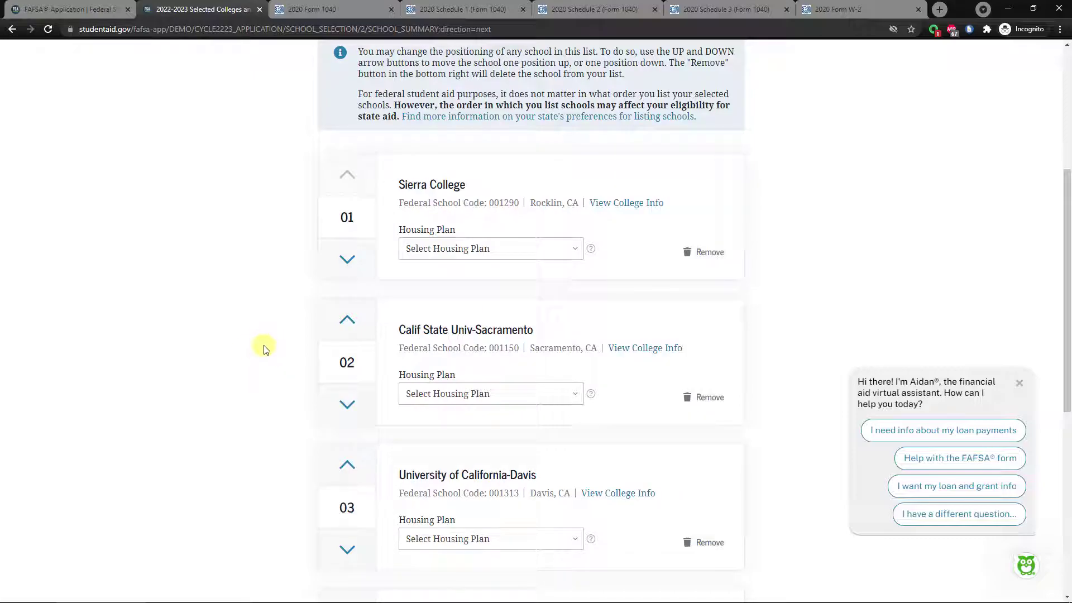
pyautogui.scroll(-2, 260, 335)
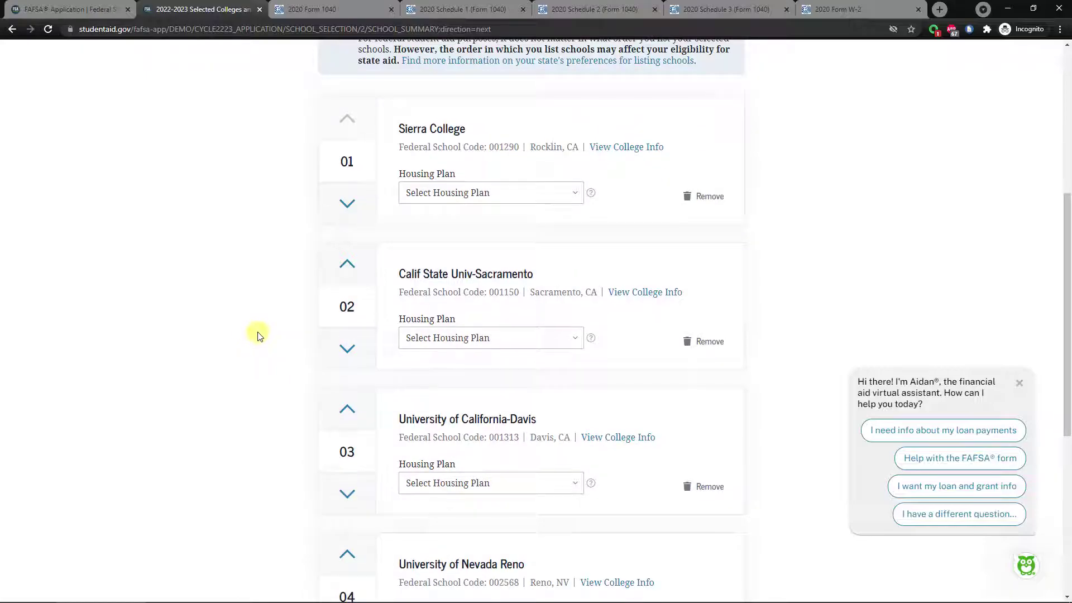
pyautogui.scroll(2, 258, 329)
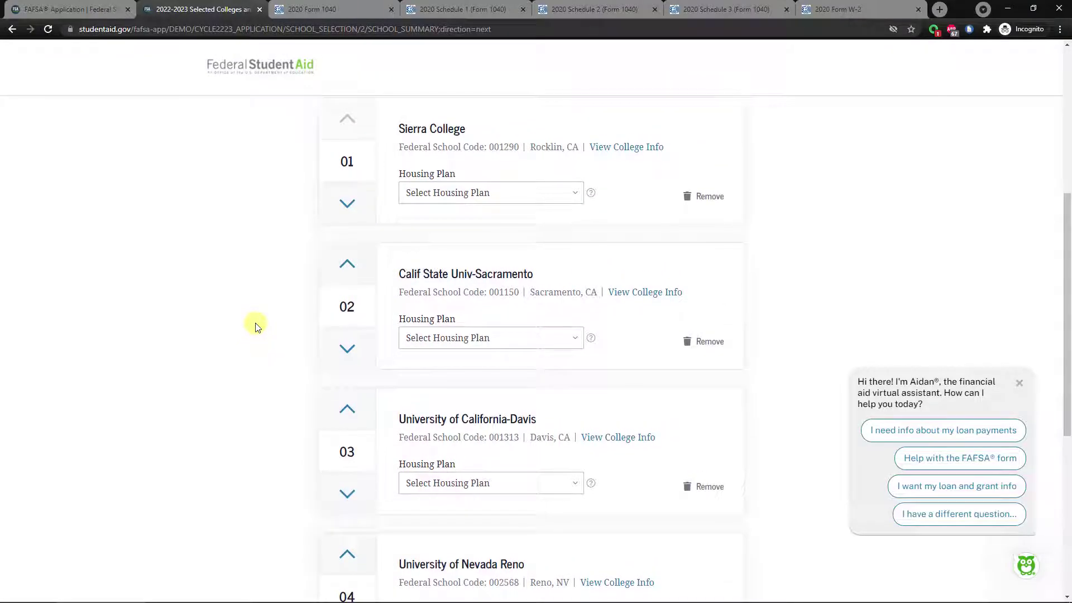
pyautogui.scroll(1, 259, 328)
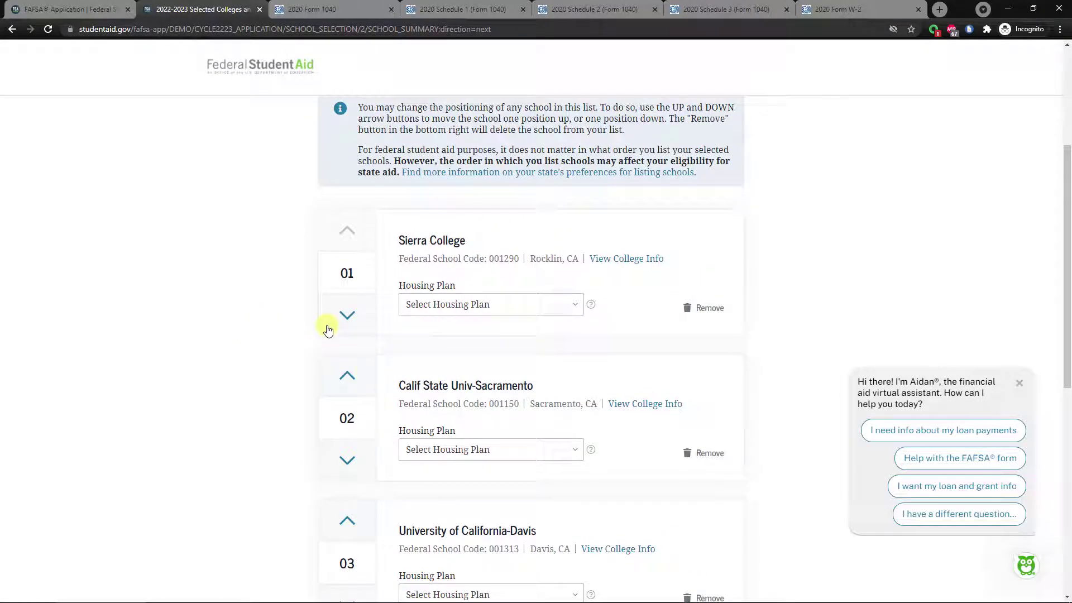
pyautogui.click(347, 520)
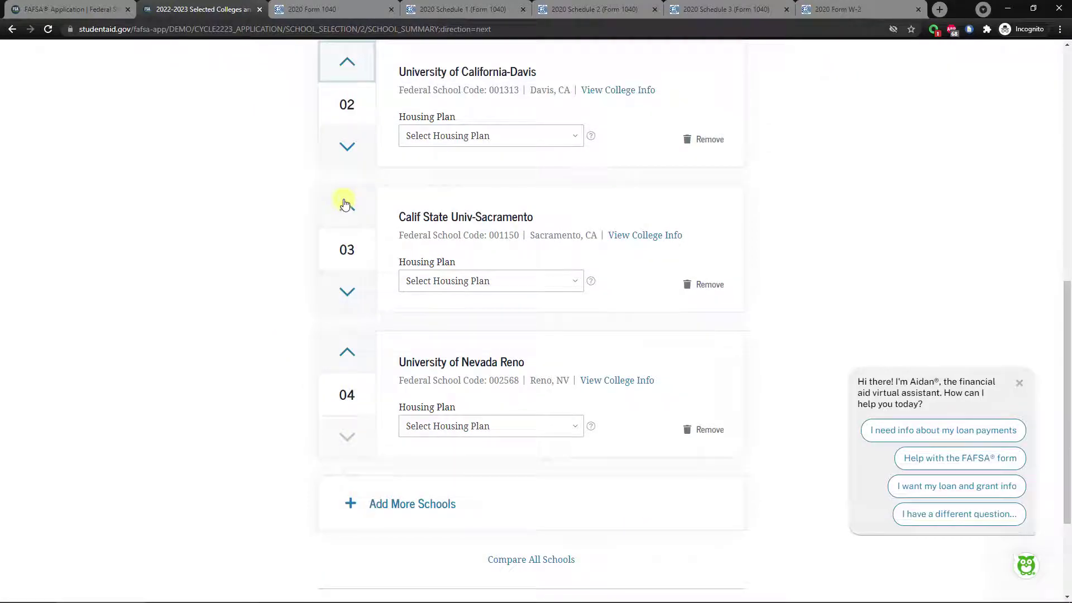
pyautogui.scroll(2, 345, 204)
pyautogui.click(349, 169)
pyautogui.scroll(2, 265, 364)
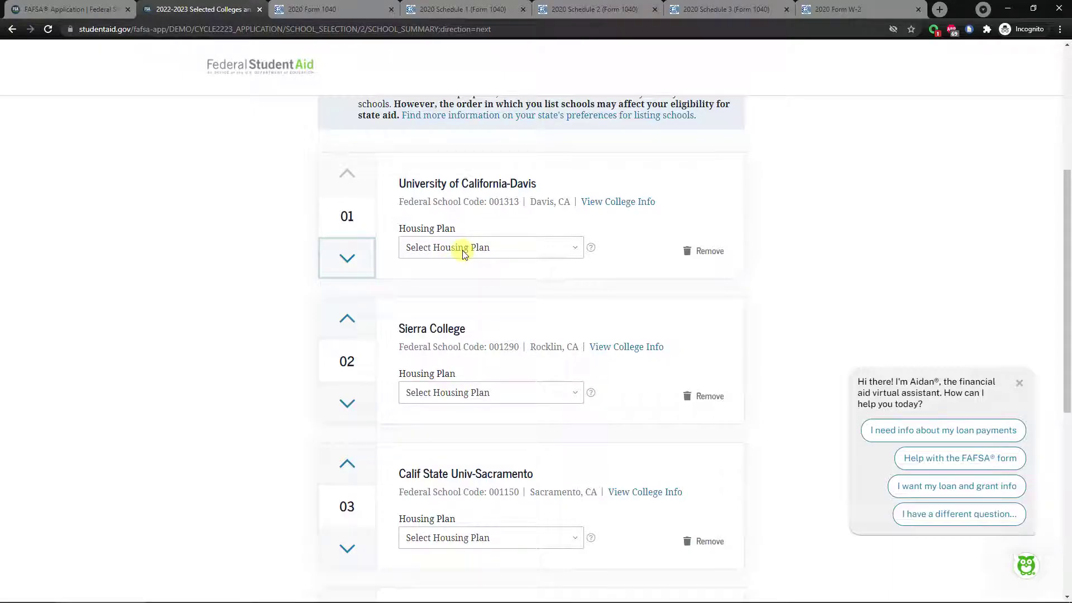
# Set UC Davis housing to On Campus and Sierra College to With Parent.
pyautogui.click(275, 284)
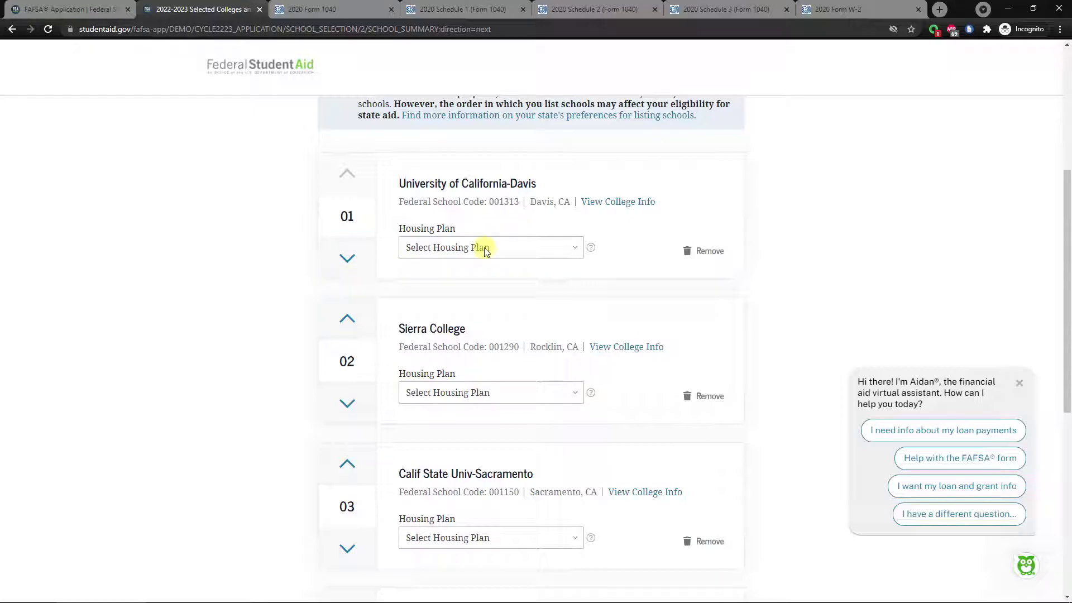
pyautogui.click(483, 248)
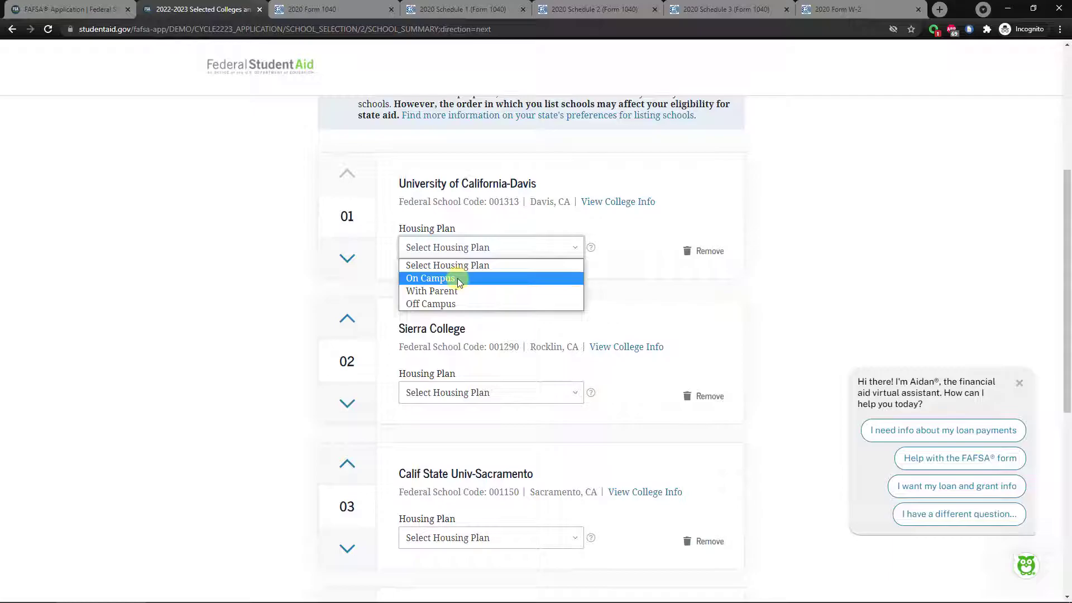
pyautogui.click(459, 279)
pyautogui.click(455, 393)
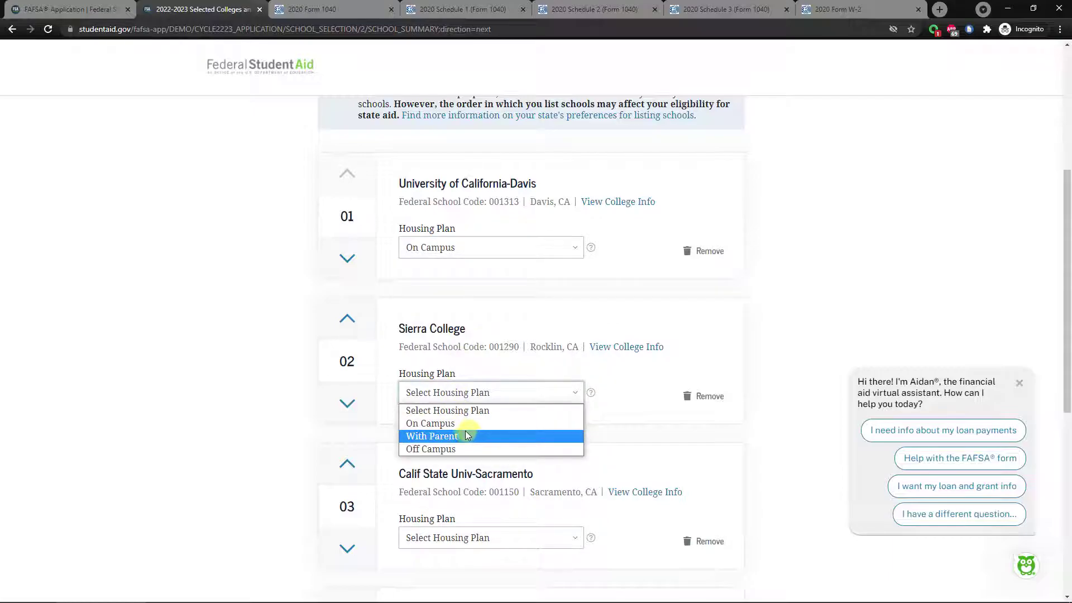
pyautogui.click(447, 437)
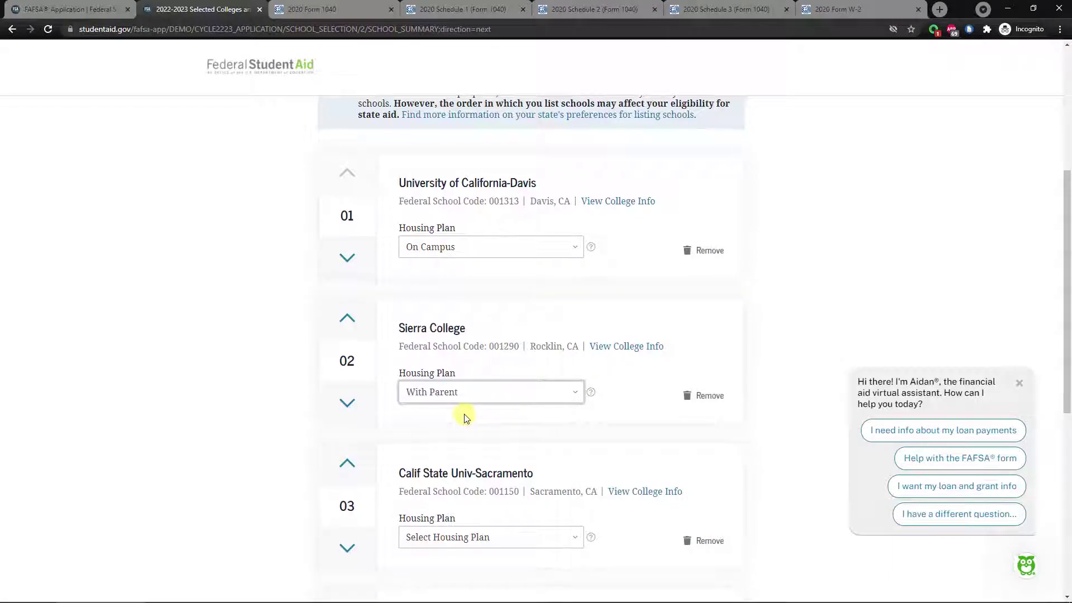
# Set Calif State-Sacramento housing to Off Campus and Nevada Reno to On Campus, then continue.
pyautogui.scroll(-1, 480, 441)
pyautogui.click(483, 484)
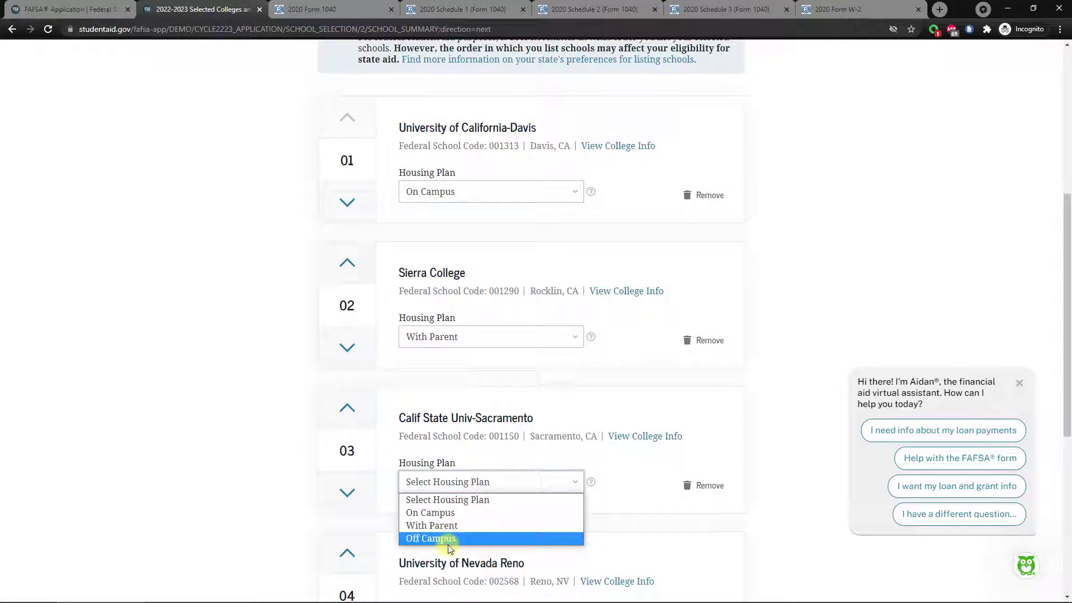
pyautogui.click(458, 540)
pyautogui.scroll(-2, 462, 463)
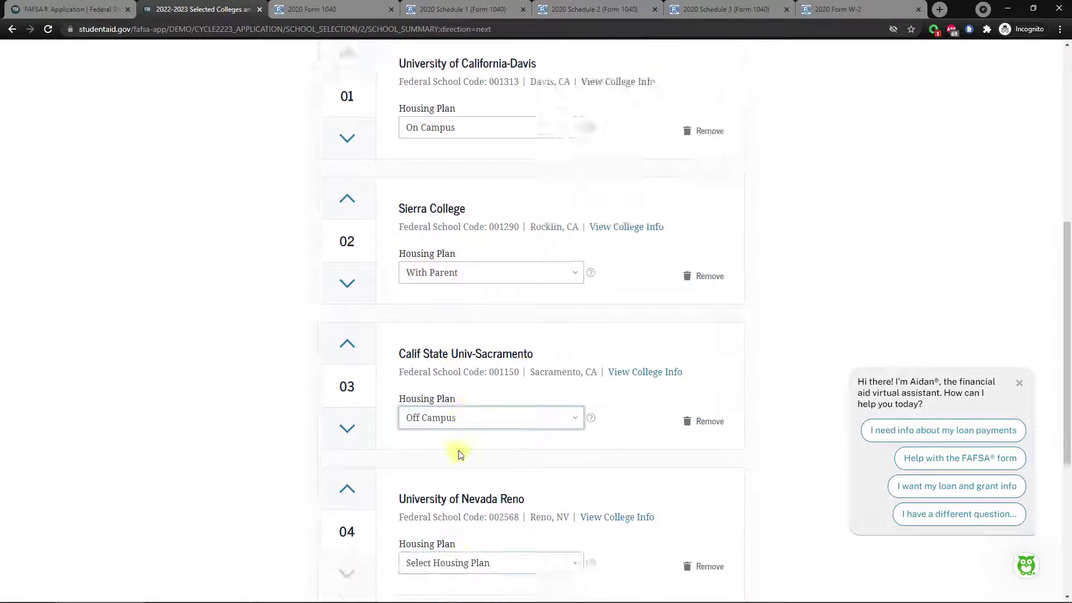
pyautogui.click(470, 519)
pyautogui.click(454, 545)
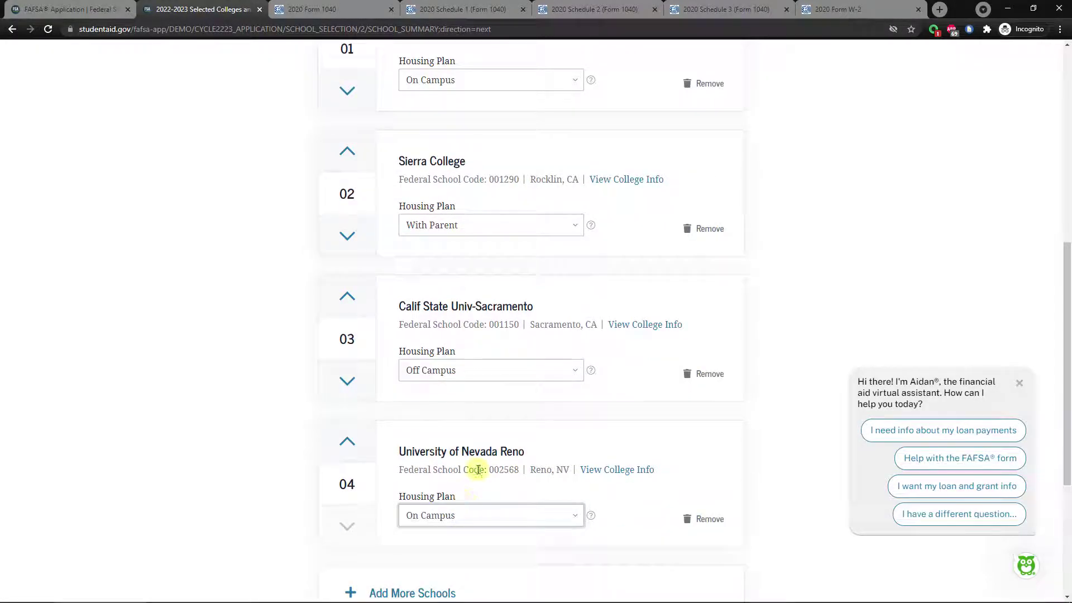
pyautogui.scroll(-1, 473, 475)
pyautogui.scroll(6, 510, 438)
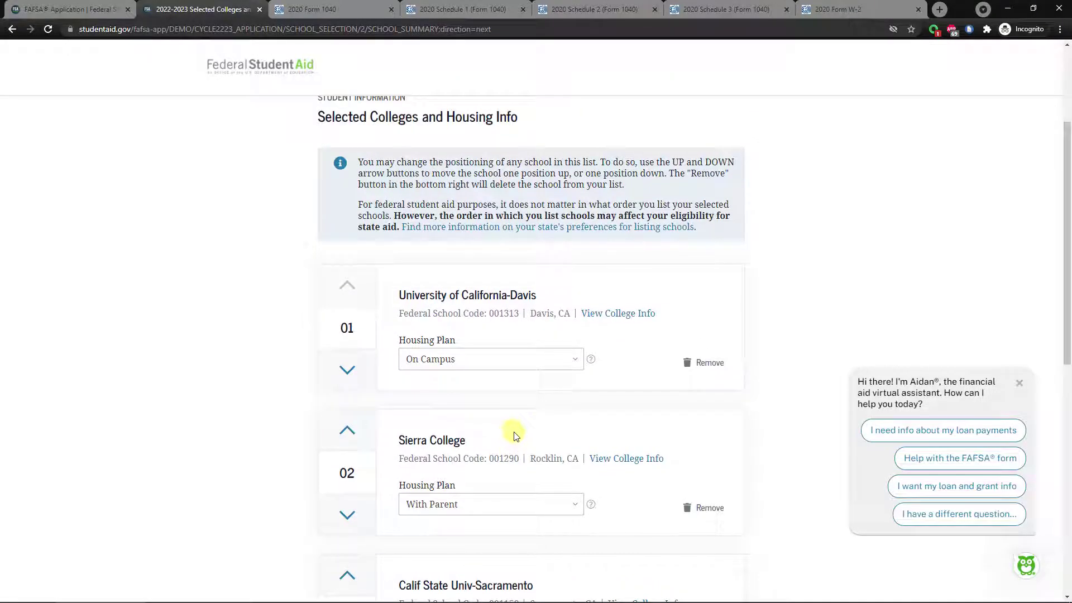
pyautogui.scroll(-8, 518, 432)
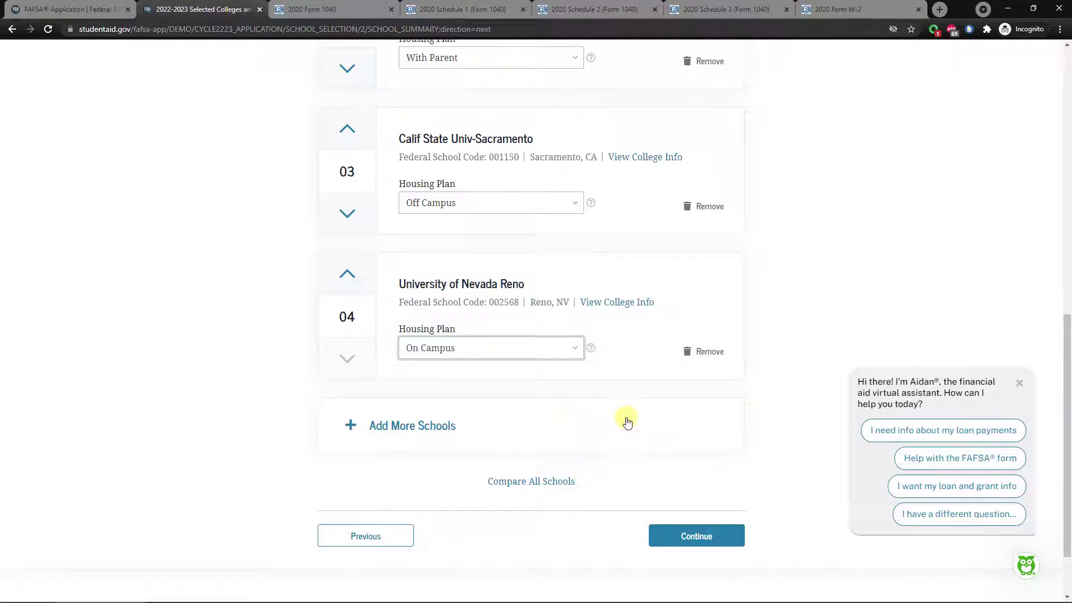
pyautogui.click(679, 539)
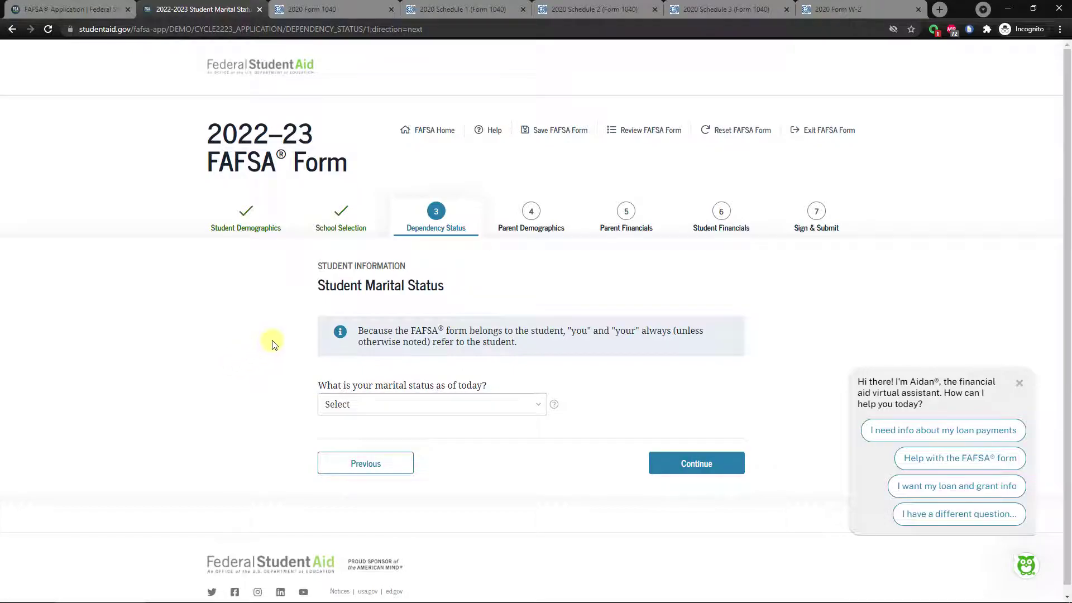
# Set the student's marital status to Single.
pyautogui.moveTo(320, 268); pyautogui.dragTo(447, 288)
pyautogui.click(454, 291)
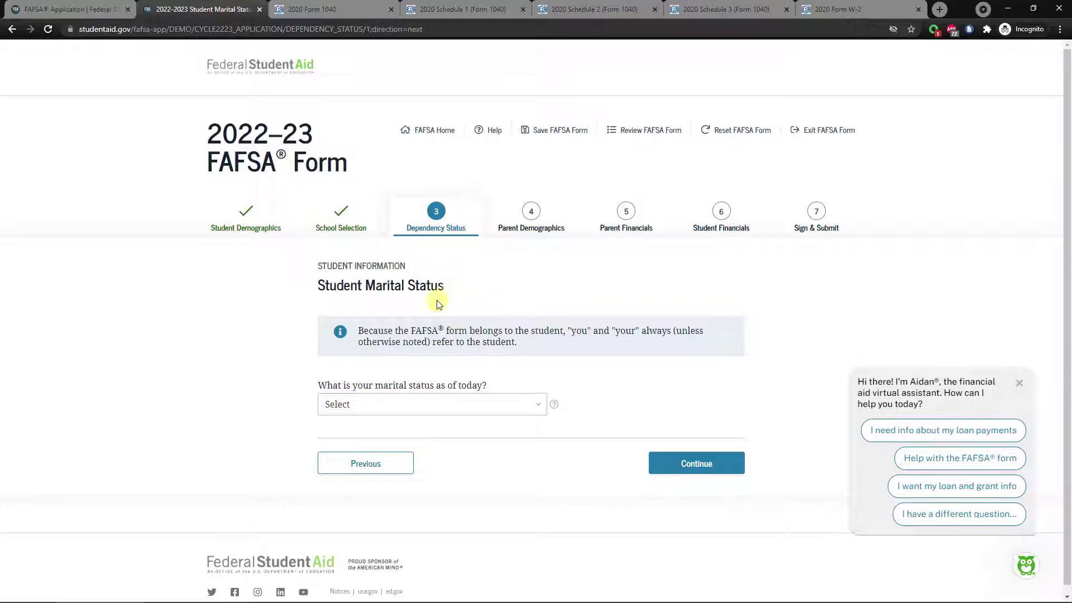
pyautogui.click(432, 407)
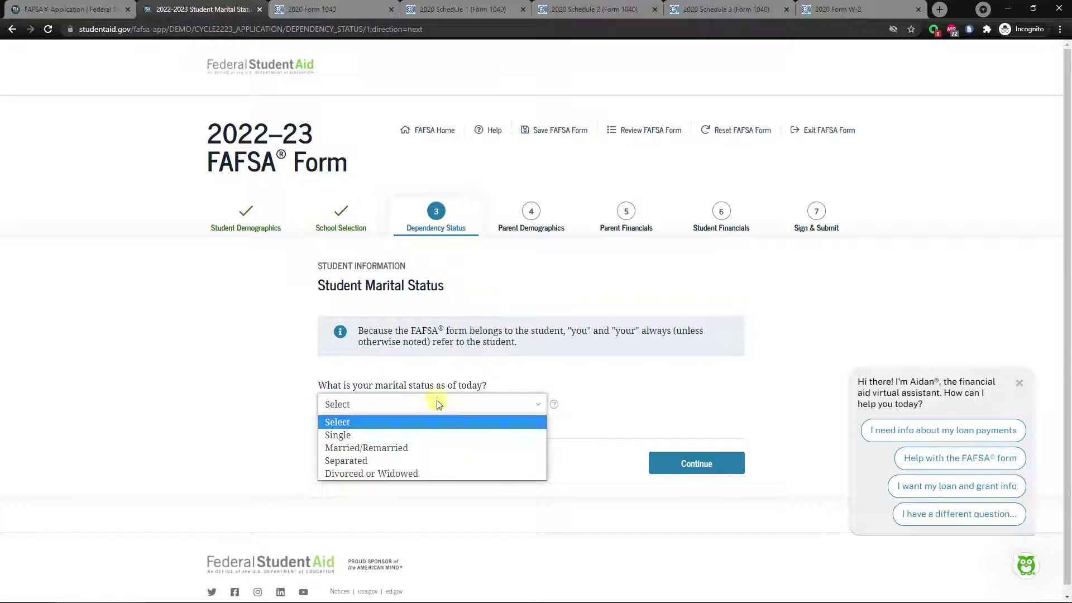
pyautogui.click(353, 434)
pyautogui.click(690, 463)
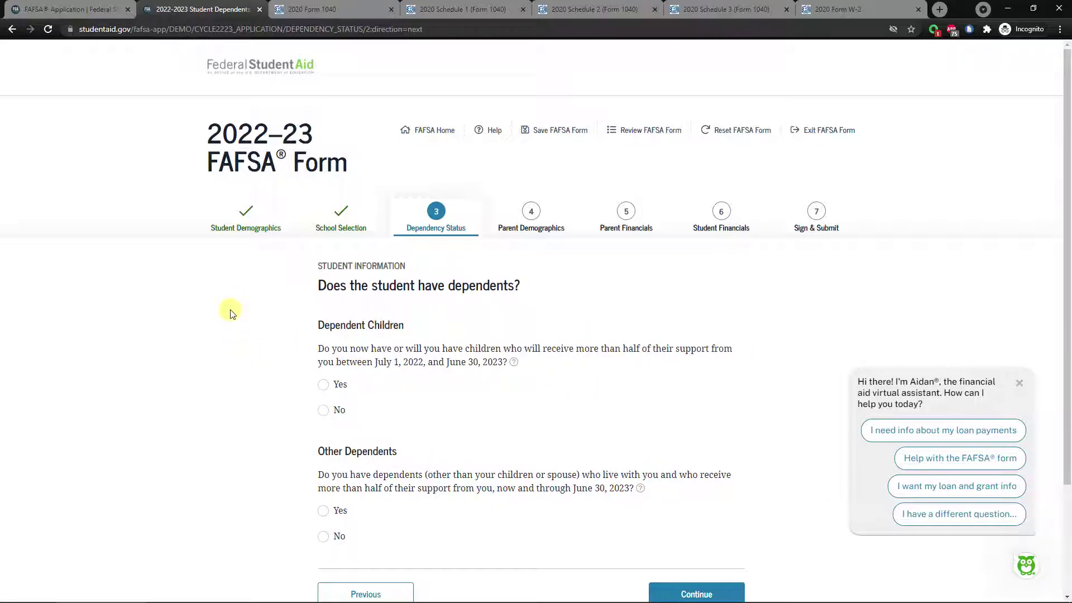
# Answer No to both the dependent children and other dependents questions.
pyautogui.scroll(-1, 231, 312)
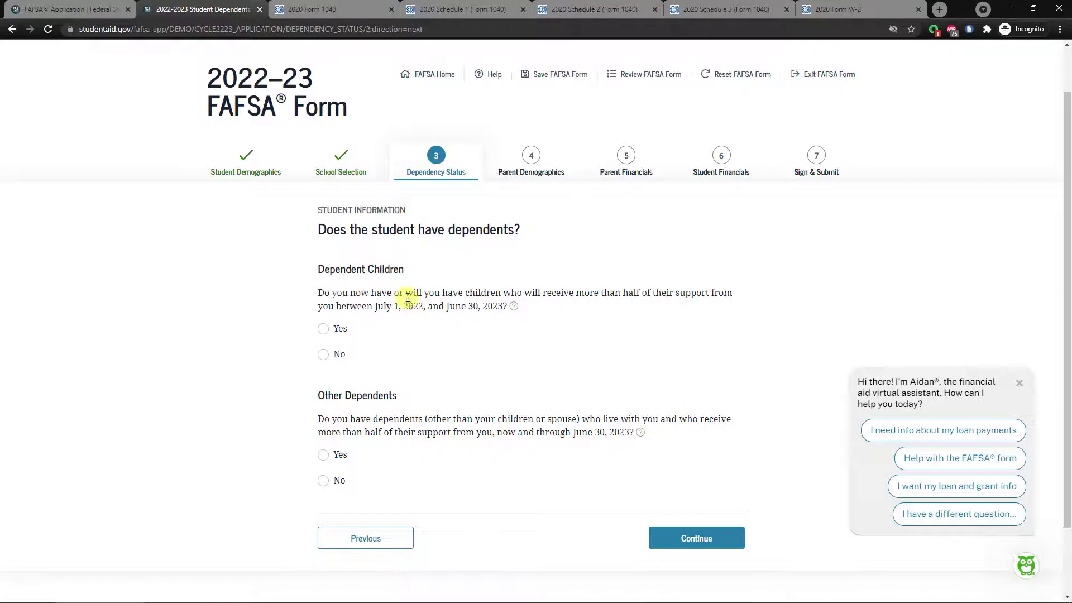
pyautogui.click(323, 358)
pyautogui.scroll(-1, 402, 371)
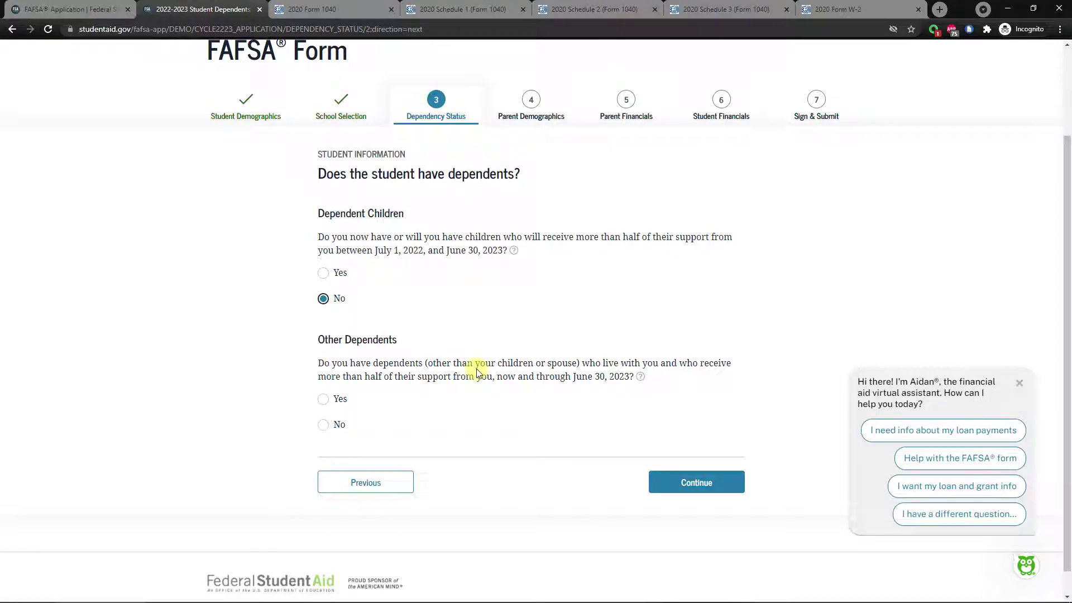
pyautogui.click(323, 399)
pyautogui.click(342, 426)
pyautogui.click(323, 424)
pyautogui.click(694, 481)
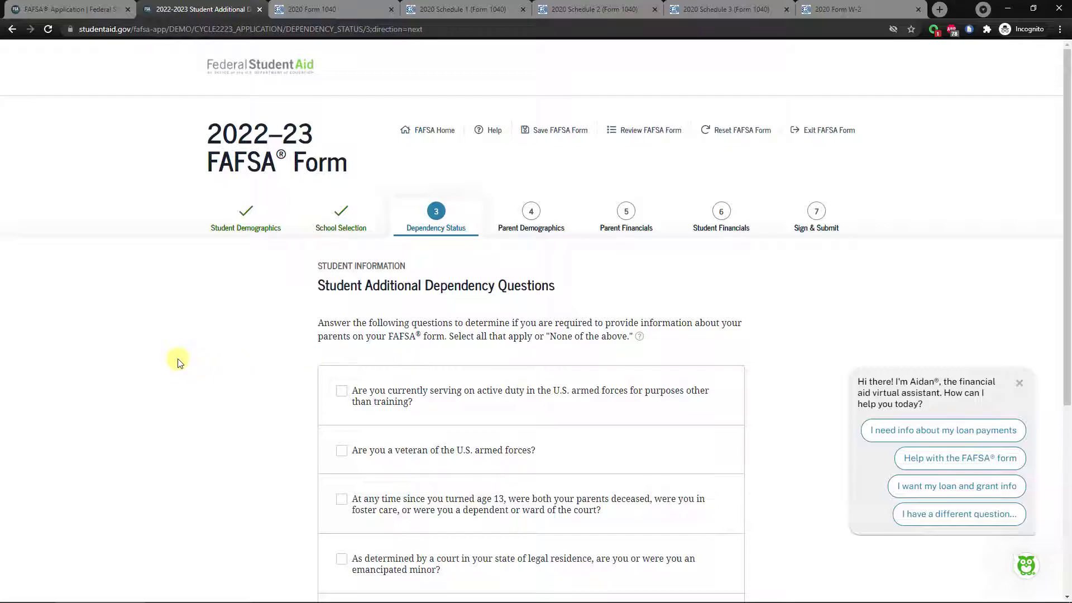
# Leave veteran and foster care unticked and mark only None of the above.
pyautogui.scroll(-3, 190, 357)
pyautogui.scroll(-1, 197, 357)
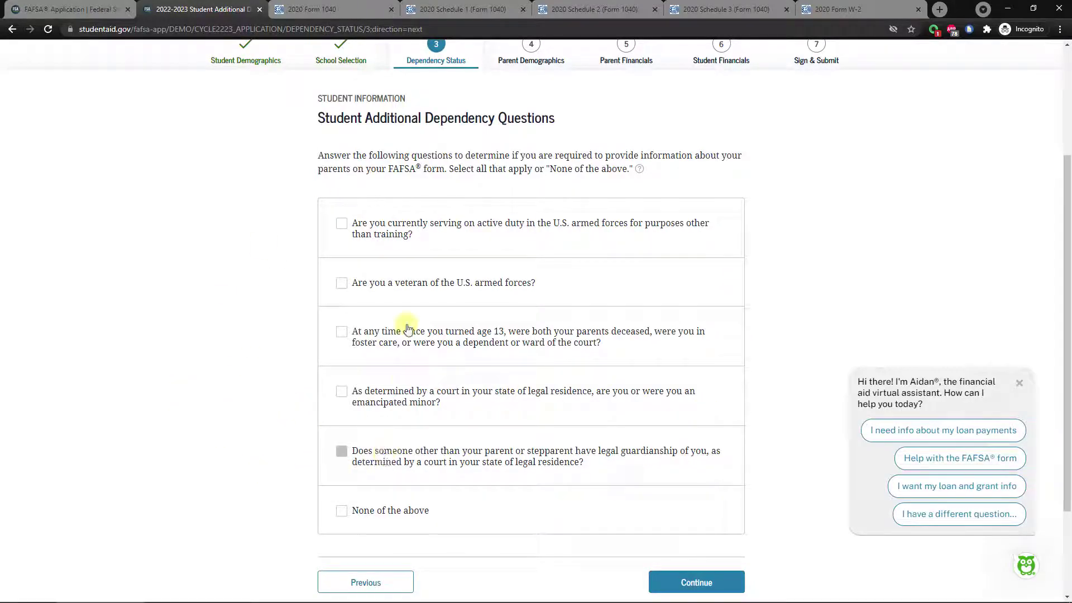
pyautogui.click(341, 282)
pyautogui.click(341, 331)
pyautogui.click(341, 283)
pyautogui.click(360, 331)
pyautogui.click(339, 512)
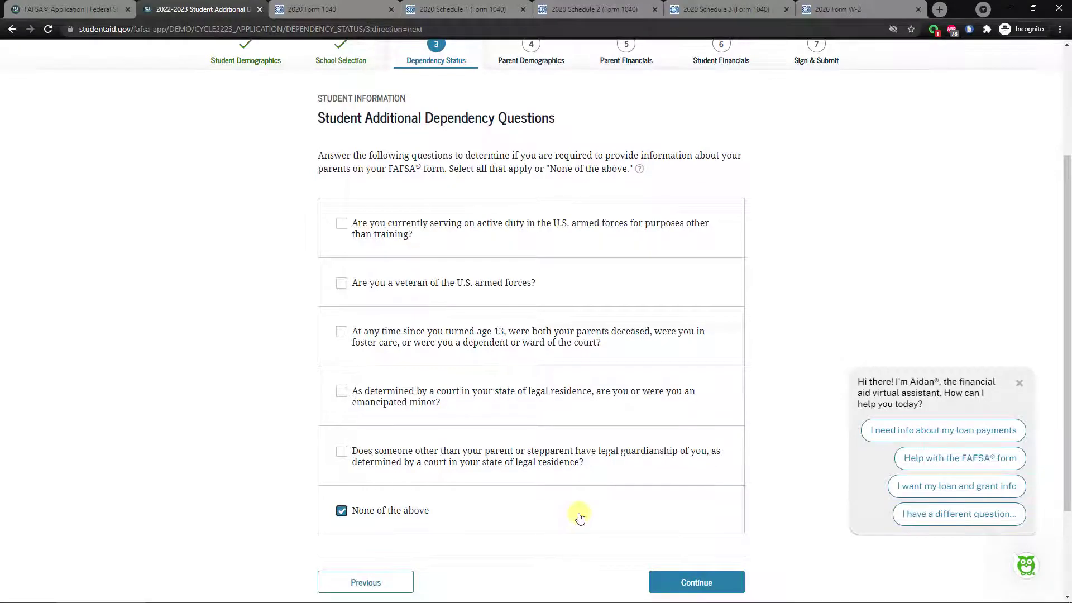
pyautogui.scroll(-1, 574, 514)
pyautogui.click(683, 526)
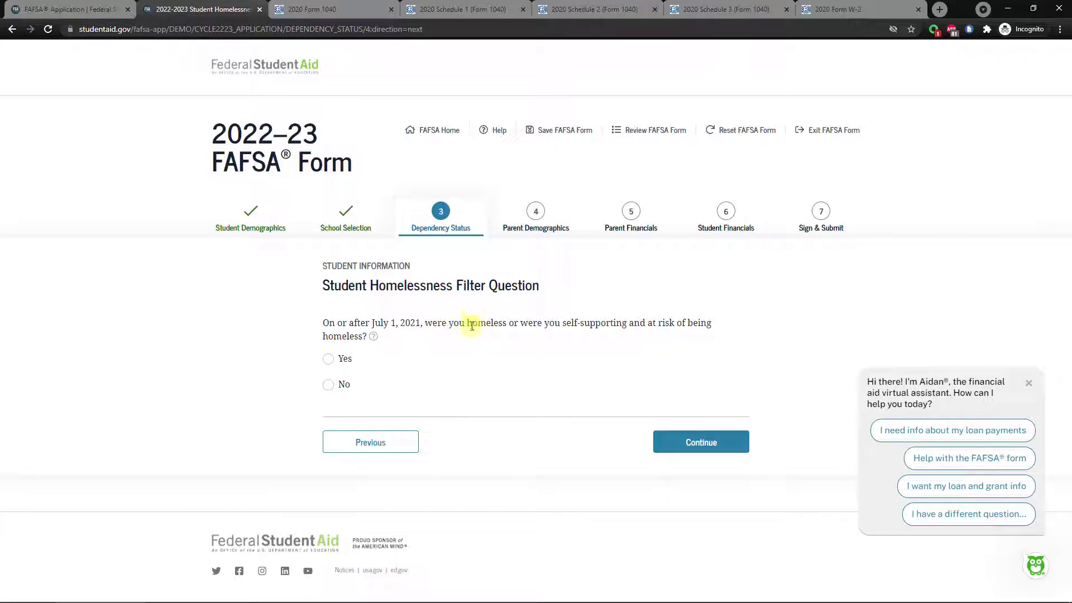
# Answer No to homelessness and keep providing parent information as a dependent student.
pyautogui.click(328, 359)
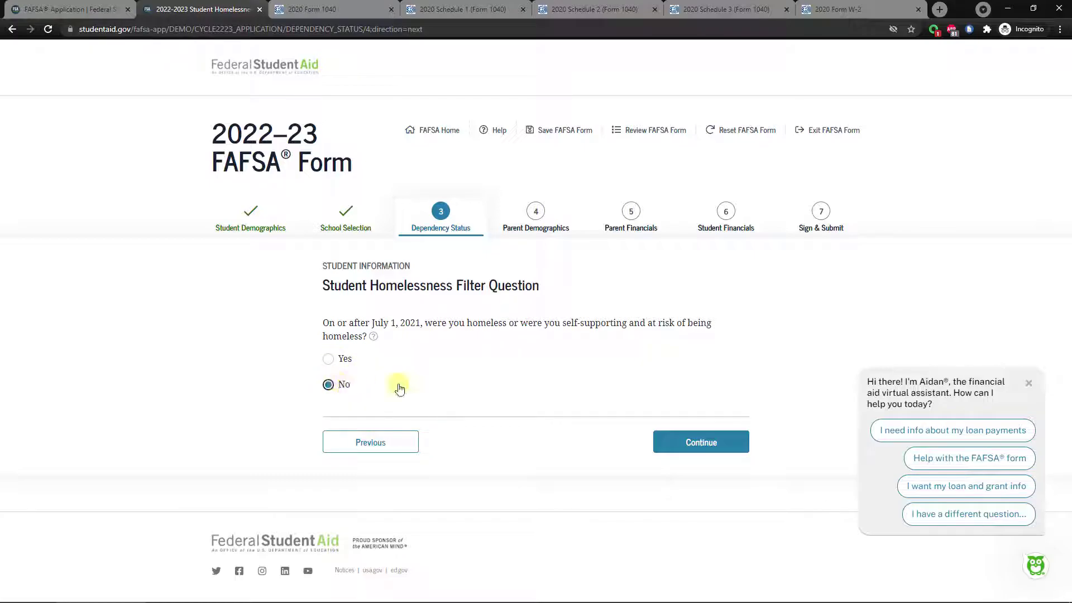
pyautogui.click(710, 445)
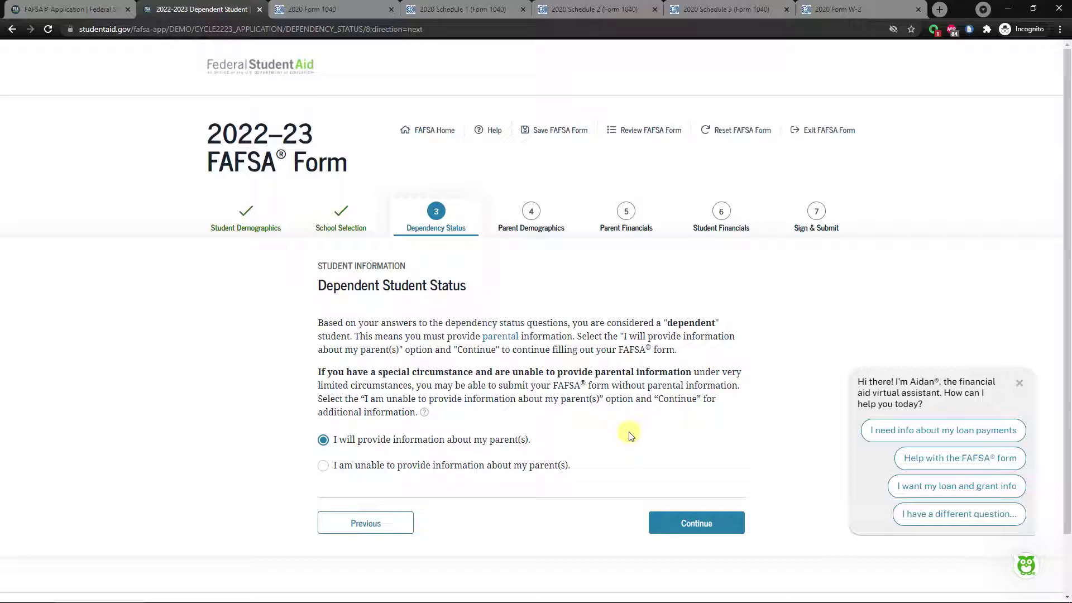
pyautogui.click(692, 521)
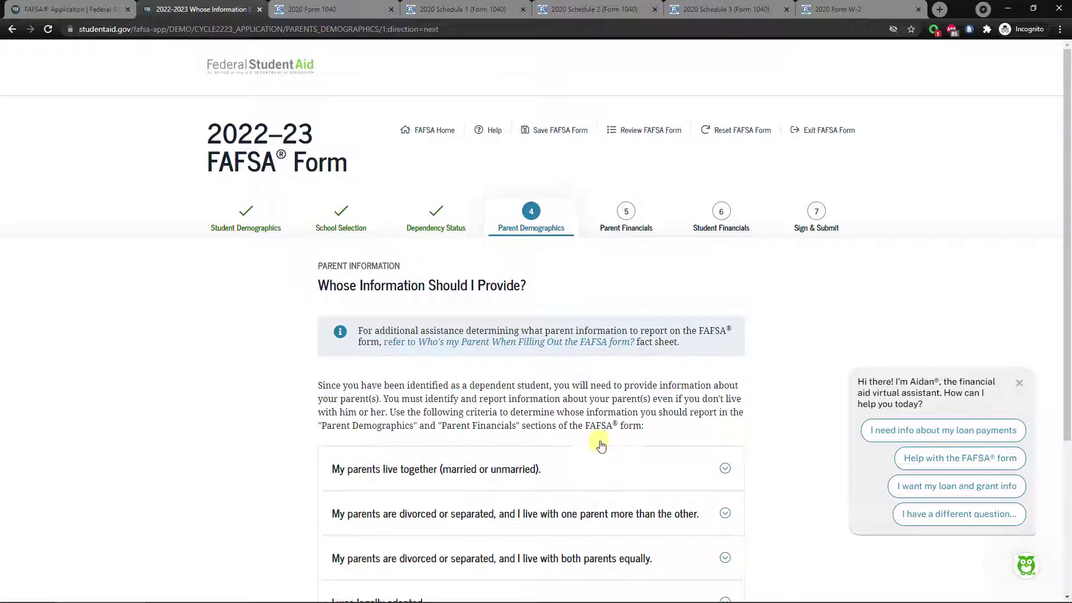
# Briefly view 'My parents live together', then expand the divorced-or-separated, one-parent-more guidance.
pyautogui.scroll(-1, 207, 308)
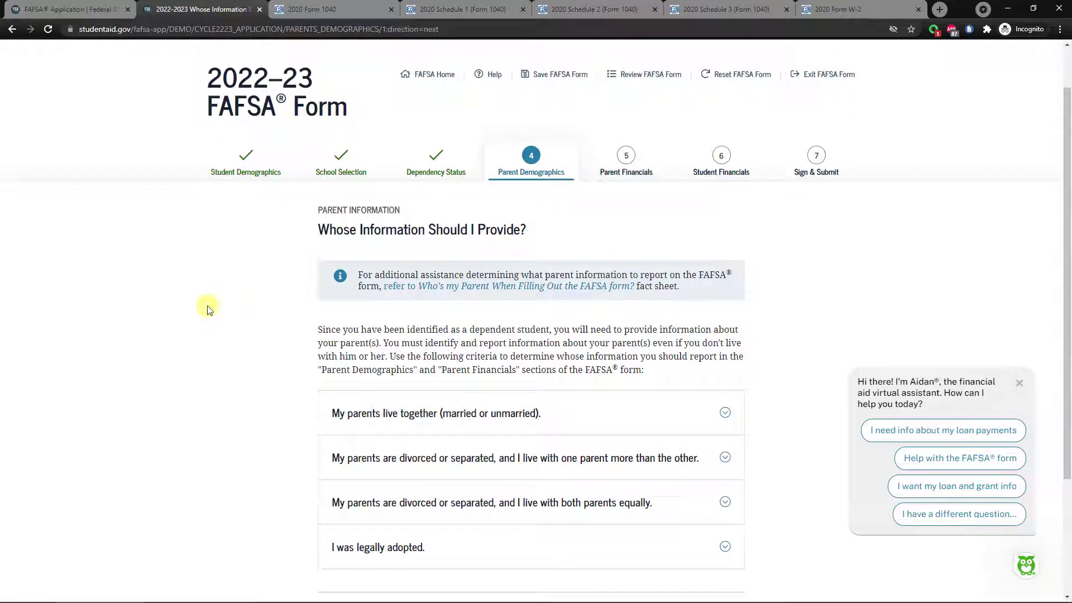
pyautogui.scroll(-1, 208, 309)
pyautogui.scroll(-1, 208, 309)
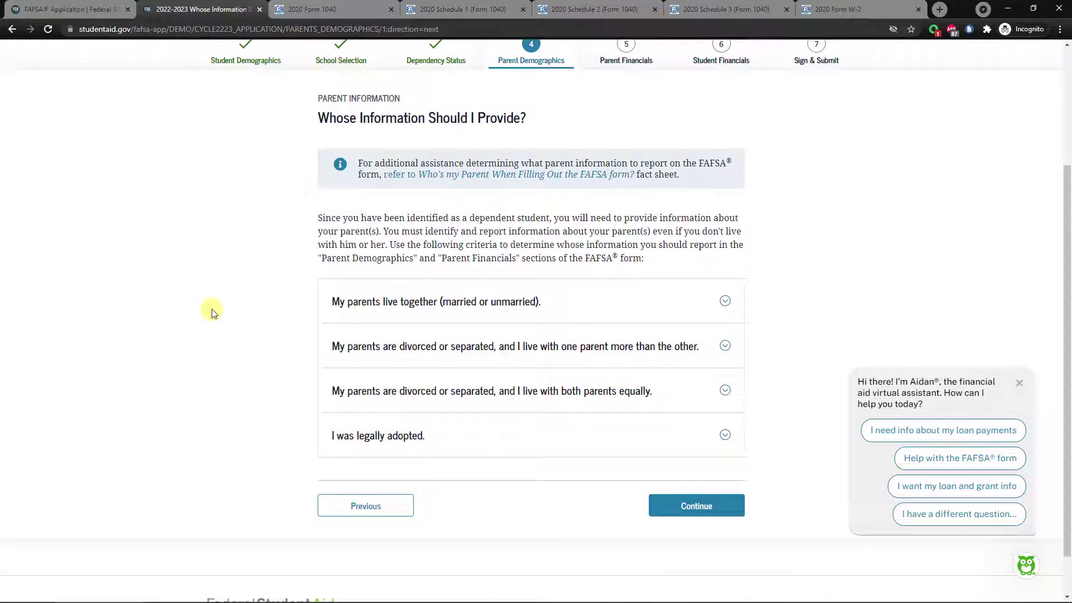
pyautogui.click(359, 307)
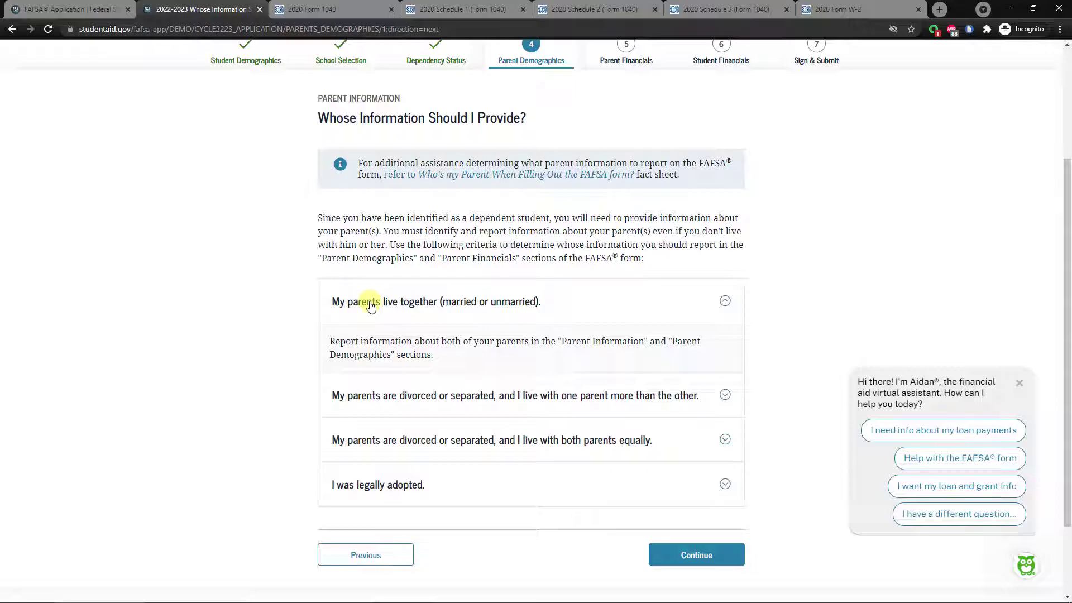
pyautogui.click(370, 304)
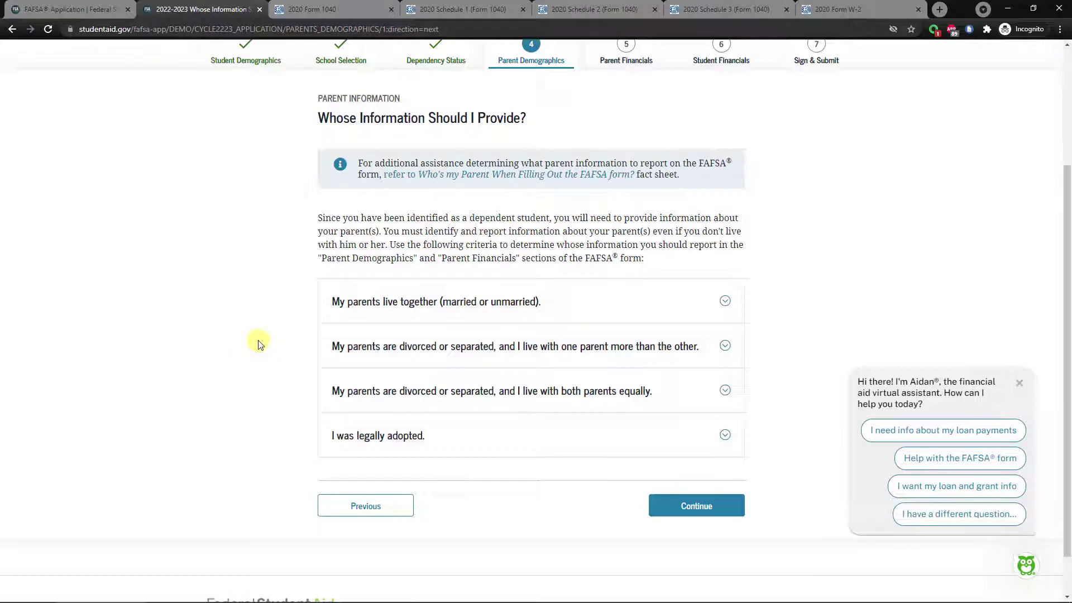
pyautogui.click(361, 345)
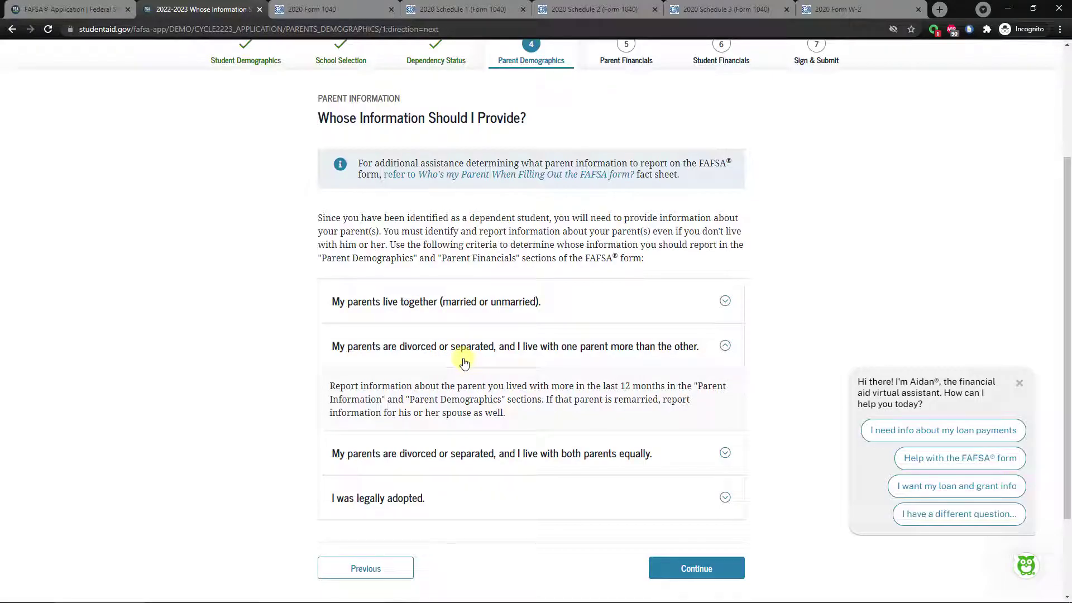
# Review the 'both parents equally' and 'legally adopted' explanations, collapsing each afterward.
pyautogui.click(463, 360)
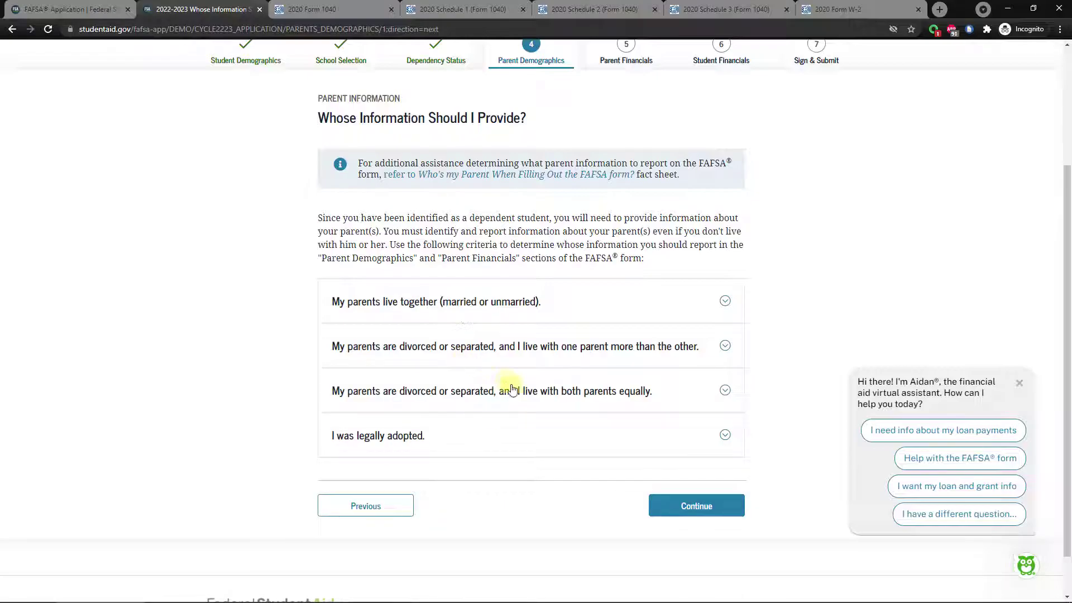
pyautogui.click(467, 398)
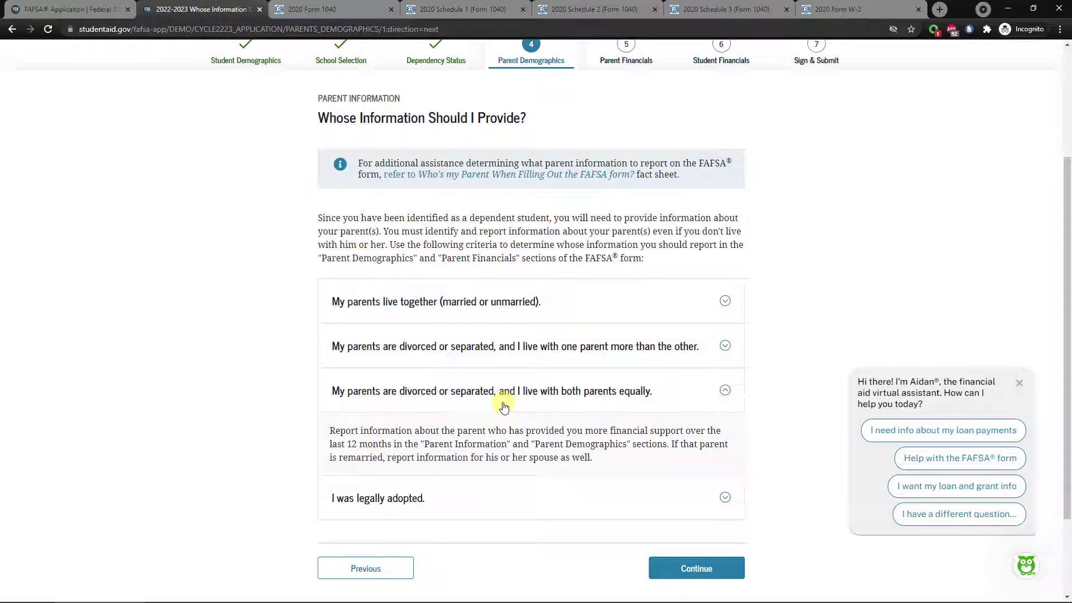
pyautogui.click(504, 406)
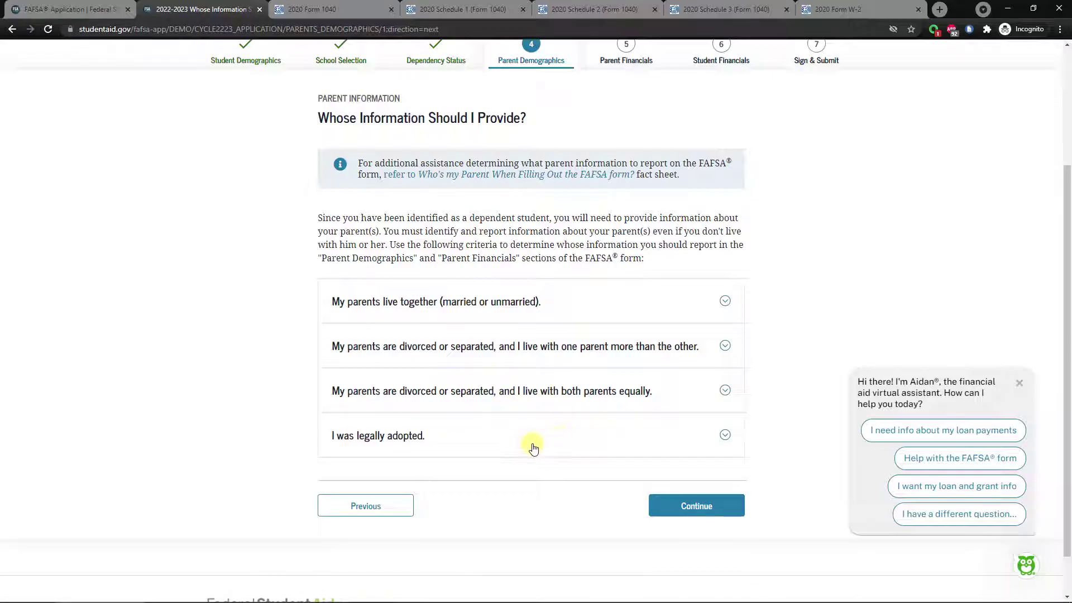
pyautogui.click(480, 441)
pyautogui.scroll(-1, 558, 436)
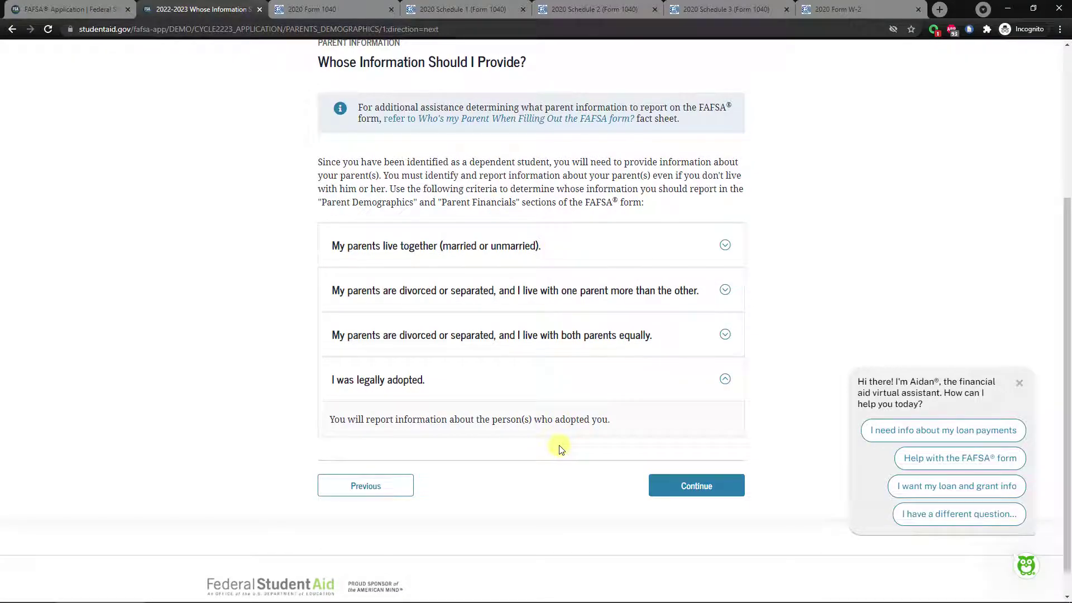
pyautogui.click(503, 391)
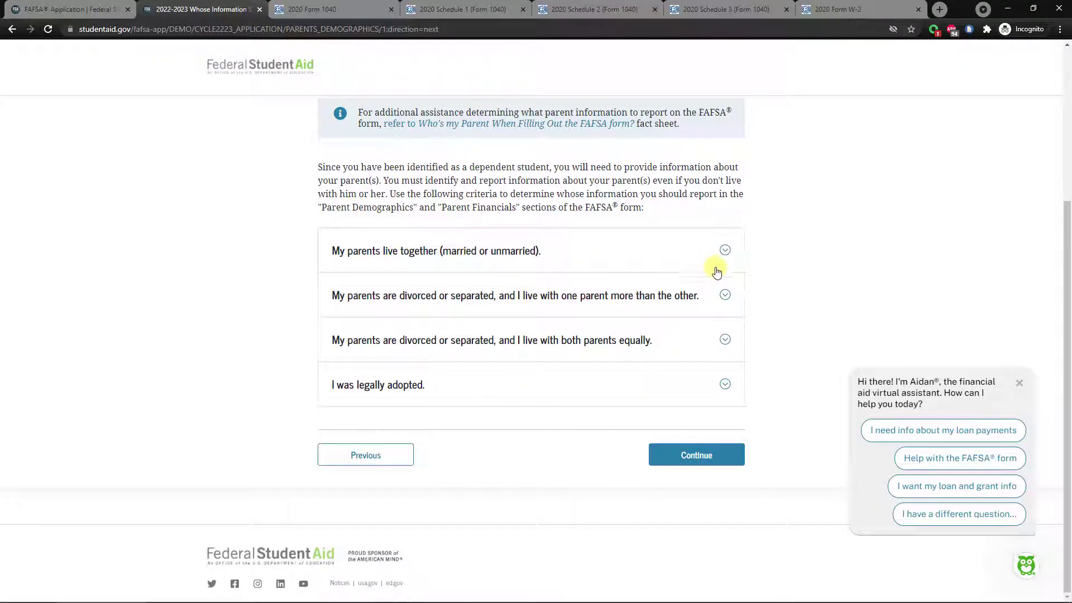
# Recheck the earlier explanations, collapse them all, and continue to Parent Marital Status.
pyautogui.scroll(1, 804, 267)
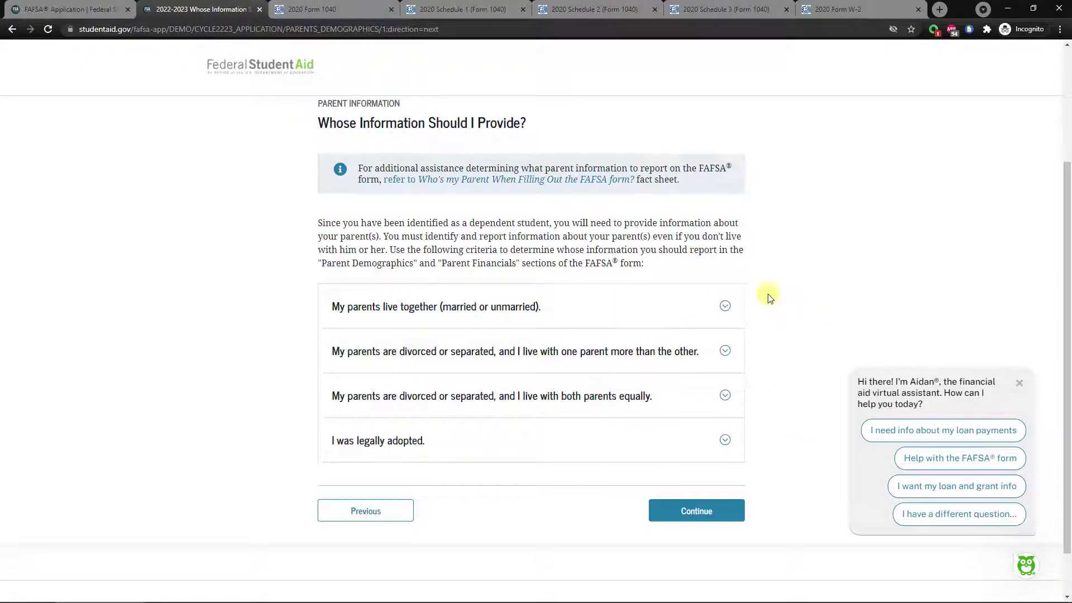
pyautogui.click(726, 306)
pyautogui.click(729, 310)
pyautogui.click(726, 352)
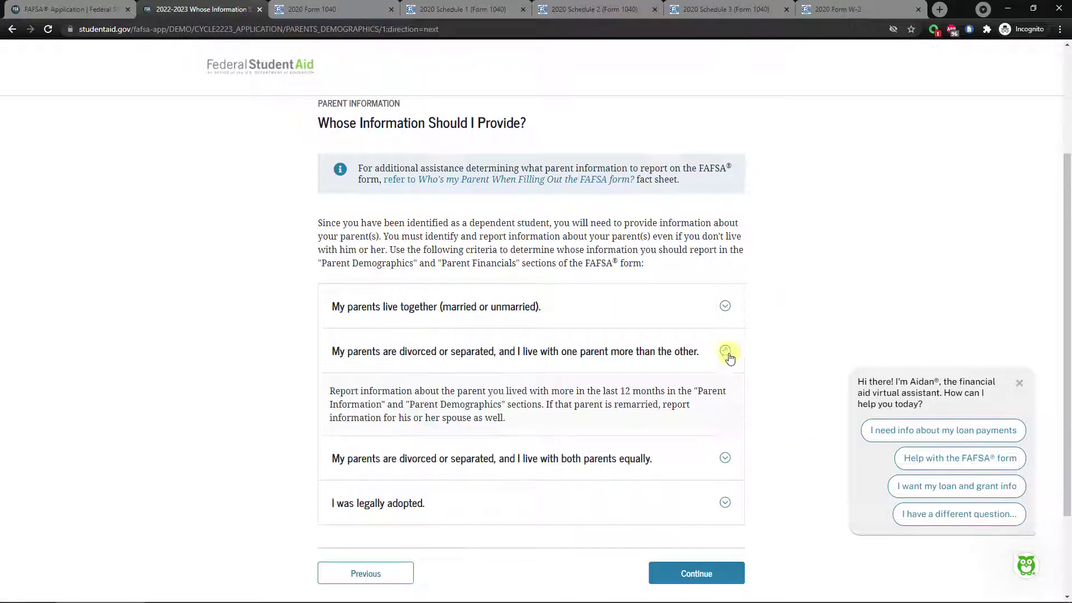
pyautogui.click(716, 352)
pyautogui.click(719, 396)
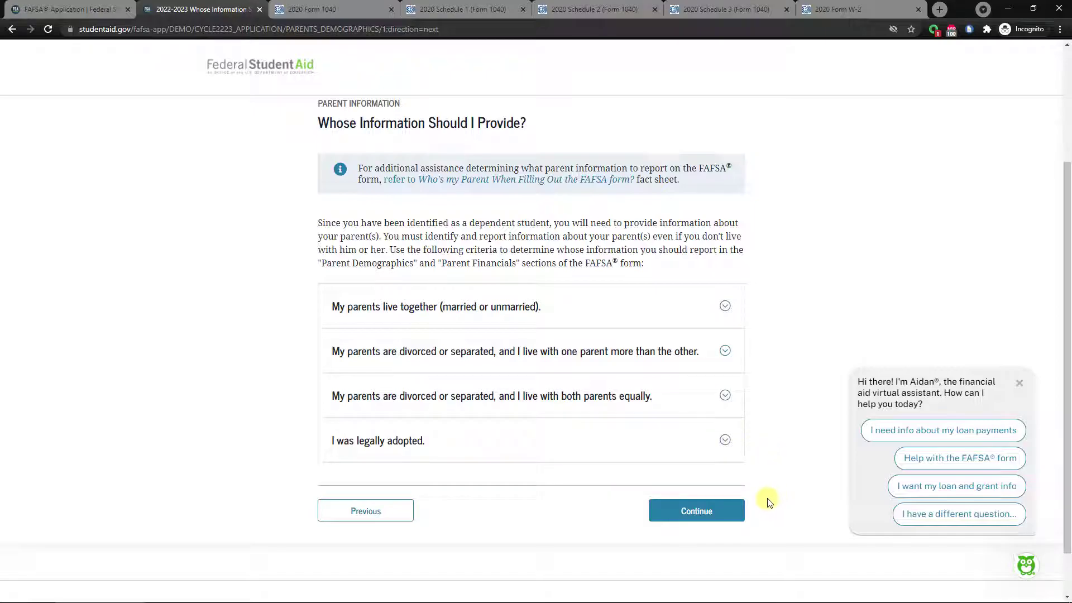
pyautogui.click(718, 505)
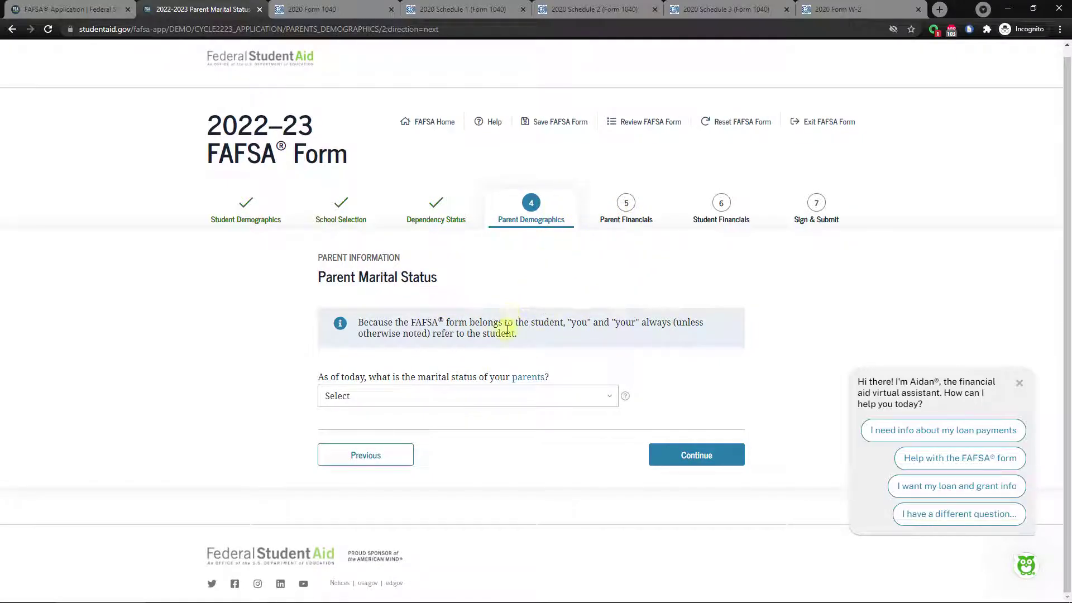
# Set the parents' marital status to Married or remarried, dated 08/1988.
pyautogui.click(386, 396)
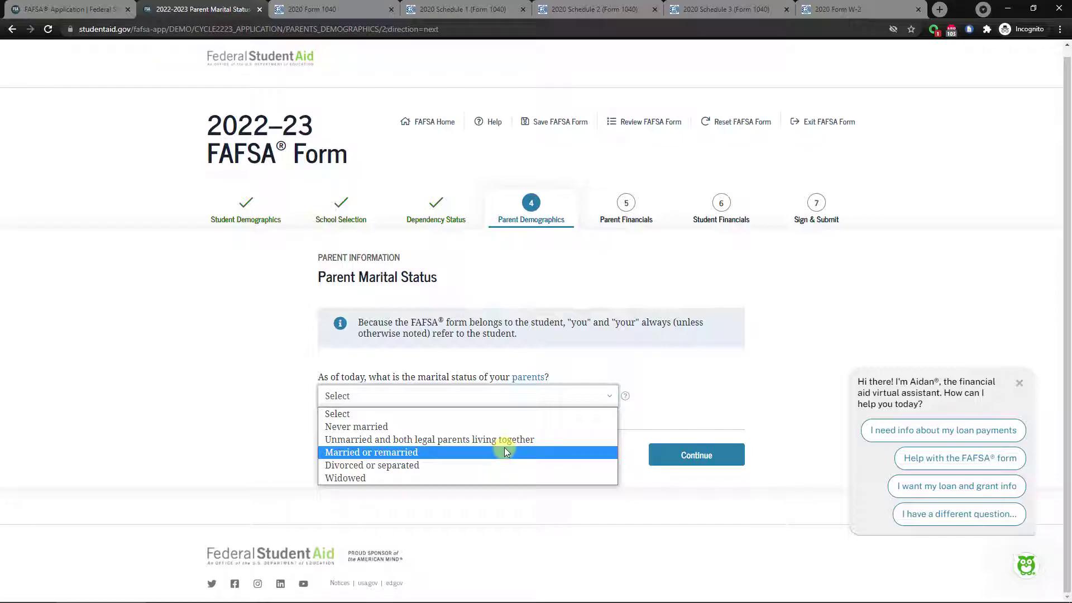
pyautogui.click(454, 452)
pyautogui.click(325, 461)
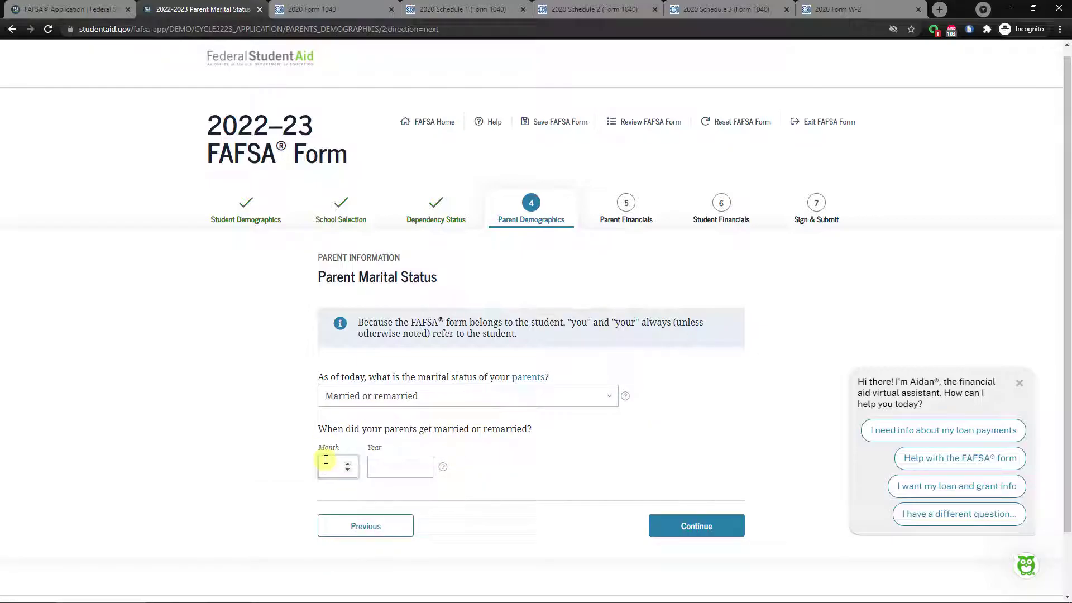
pyautogui.write('08')
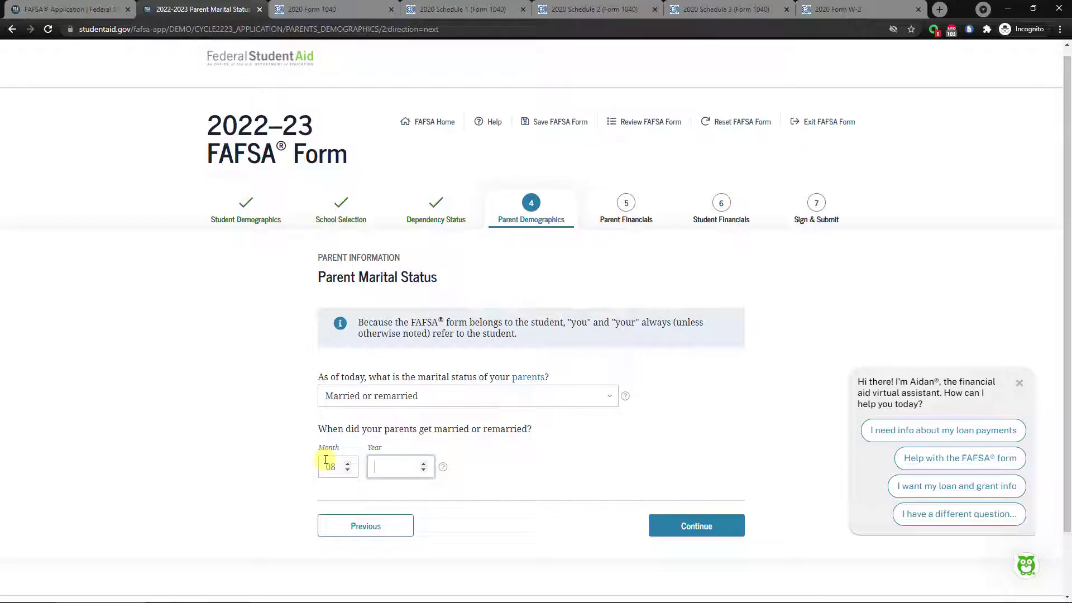
pyautogui.write('1988')
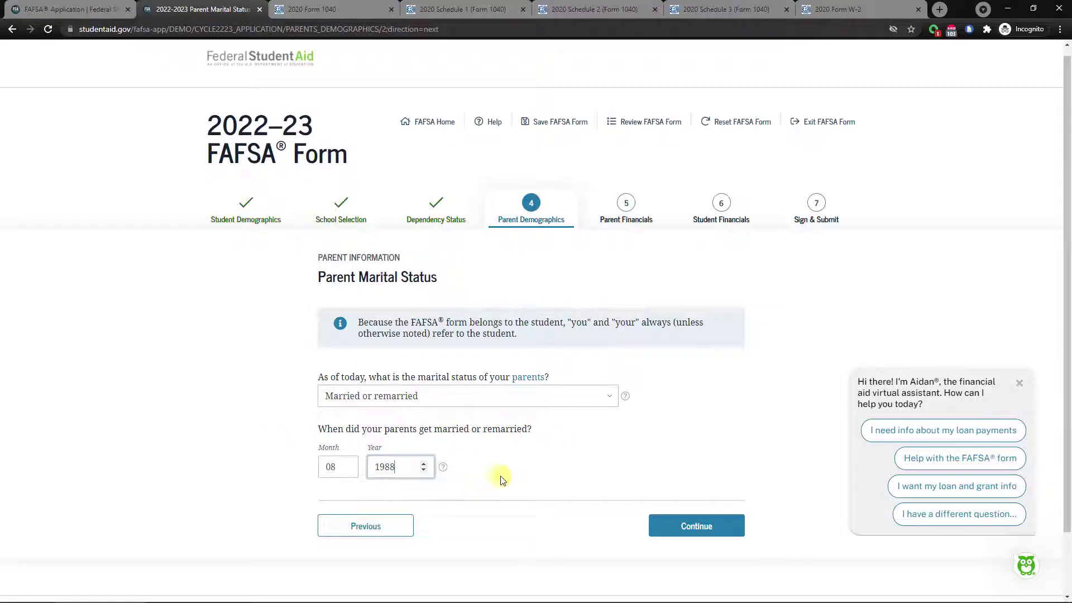
pyautogui.click(705, 526)
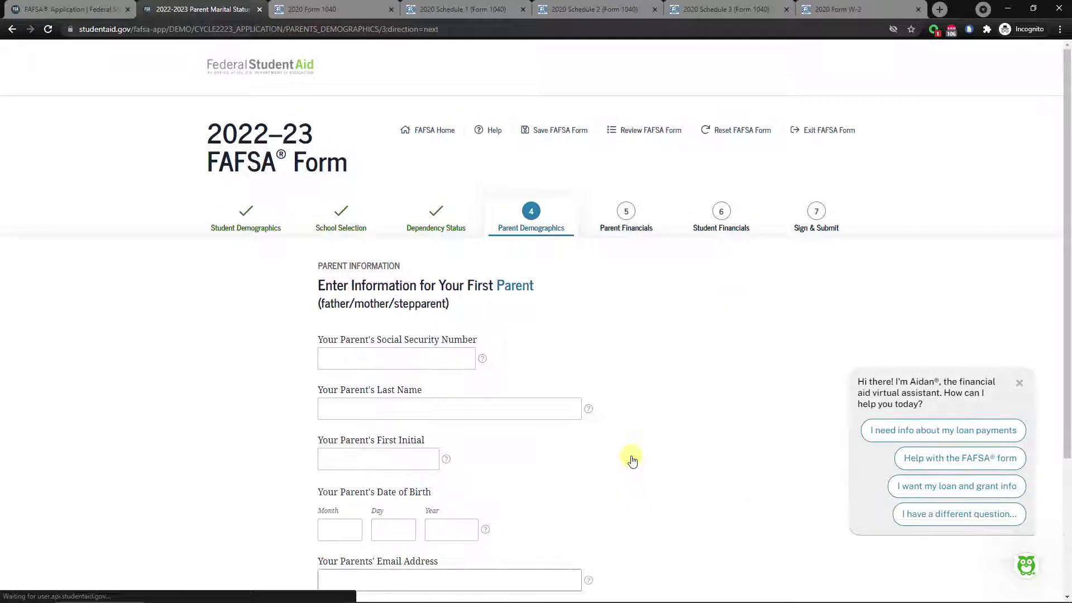
pyautogui.scroll(-2, 581, 334)
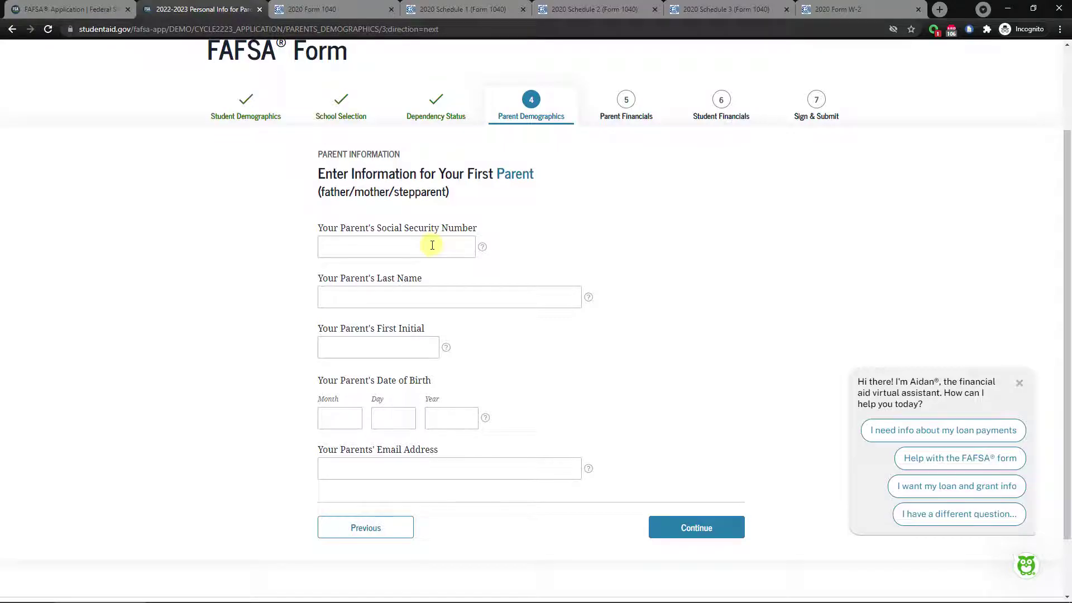
pyautogui.click(382, 249)
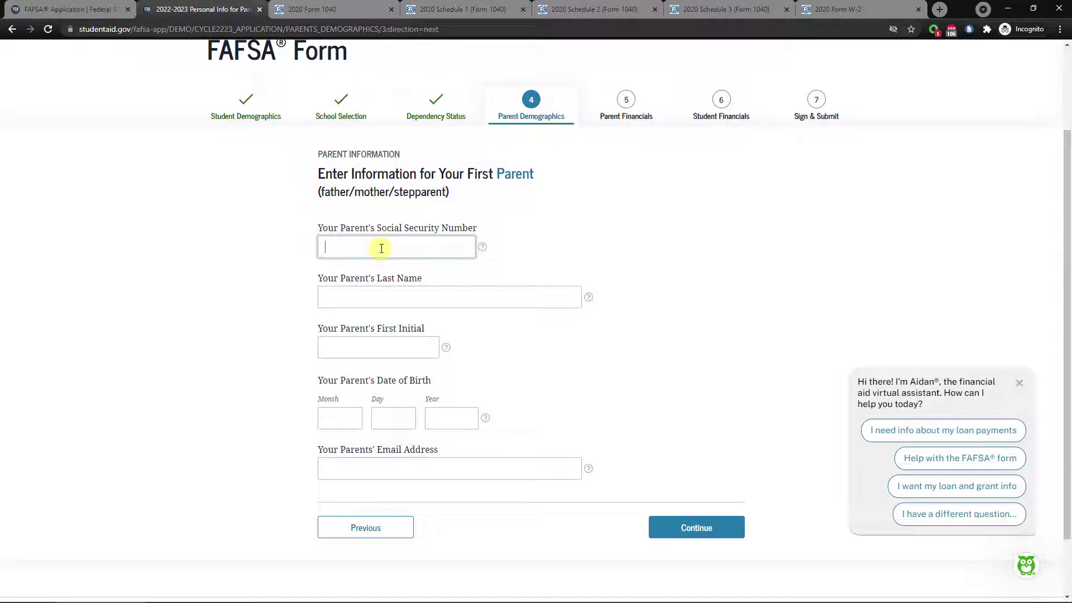
pyautogui.write('123456789')
pyautogui.click(370, 298)
pyautogui.write('Lastnamepp')
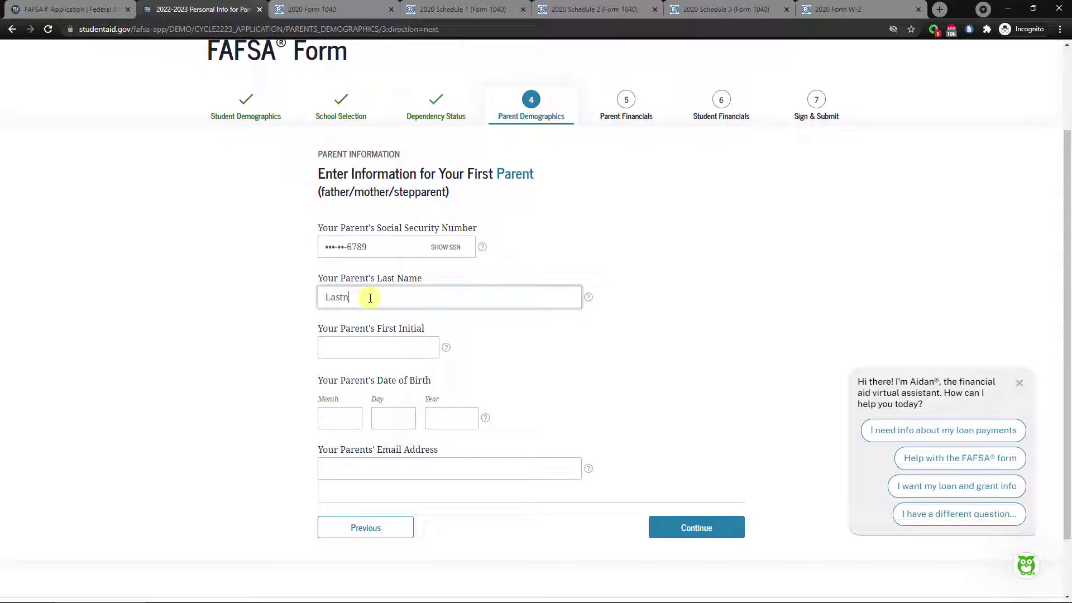
pyautogui.click(343, 343)
pyautogui.write('M')
pyautogui.click(339, 422)
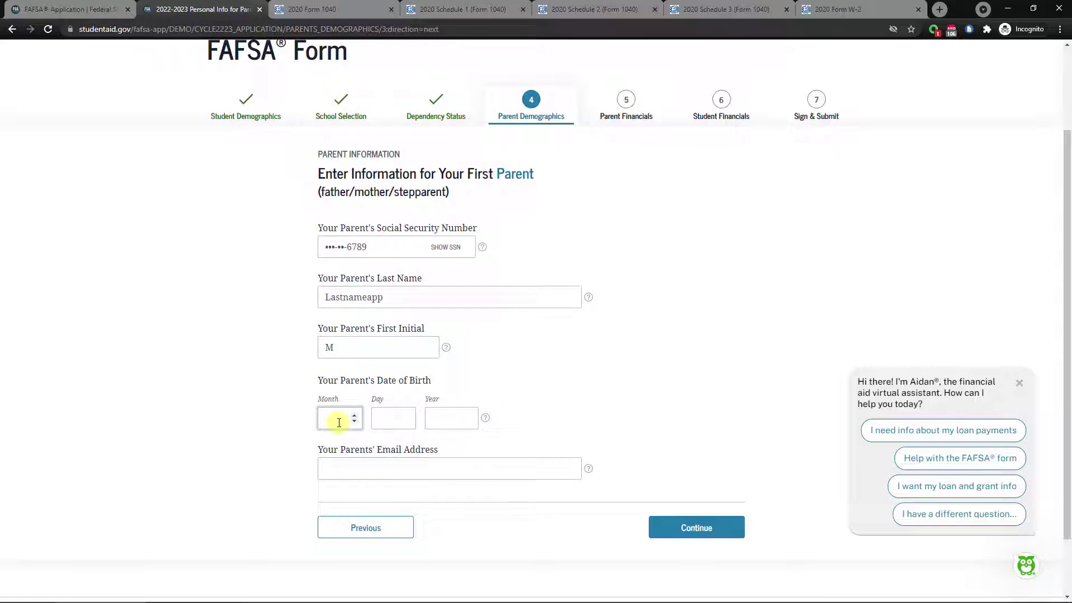
pyautogui.write('04')
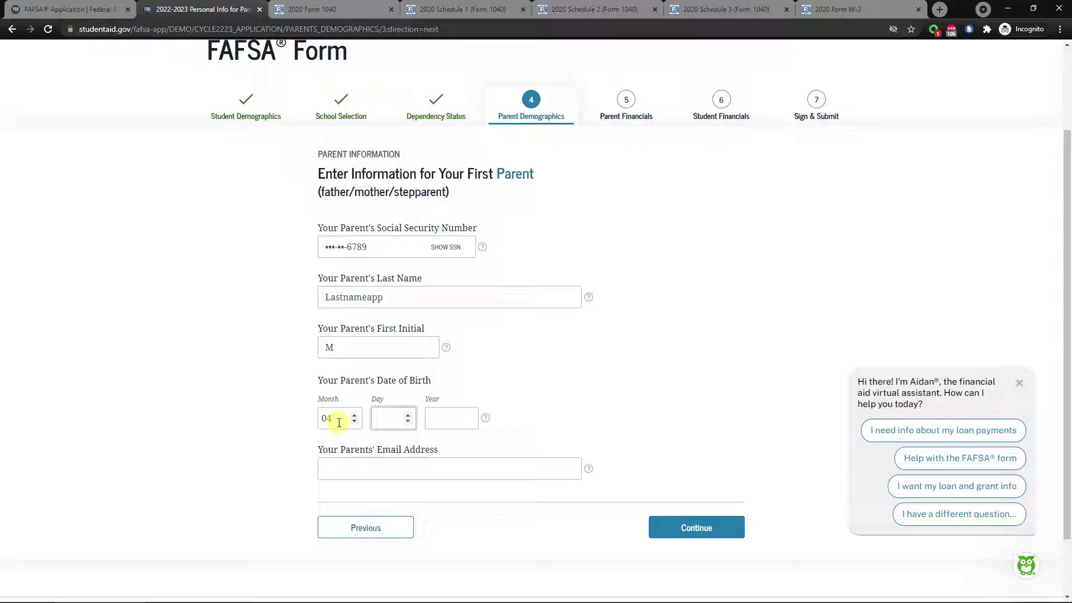
pyautogui.write('15')
pyautogui.write('19')
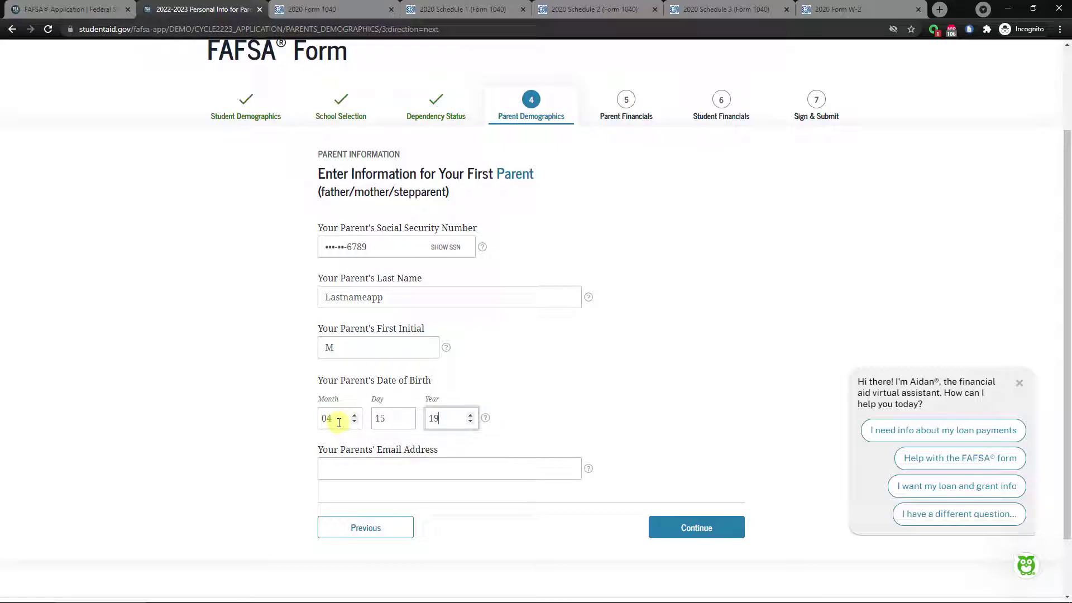
pyautogui.write('55')
# Enter the parent's email address in both email fields and continue.
pyautogui.click(378, 466)
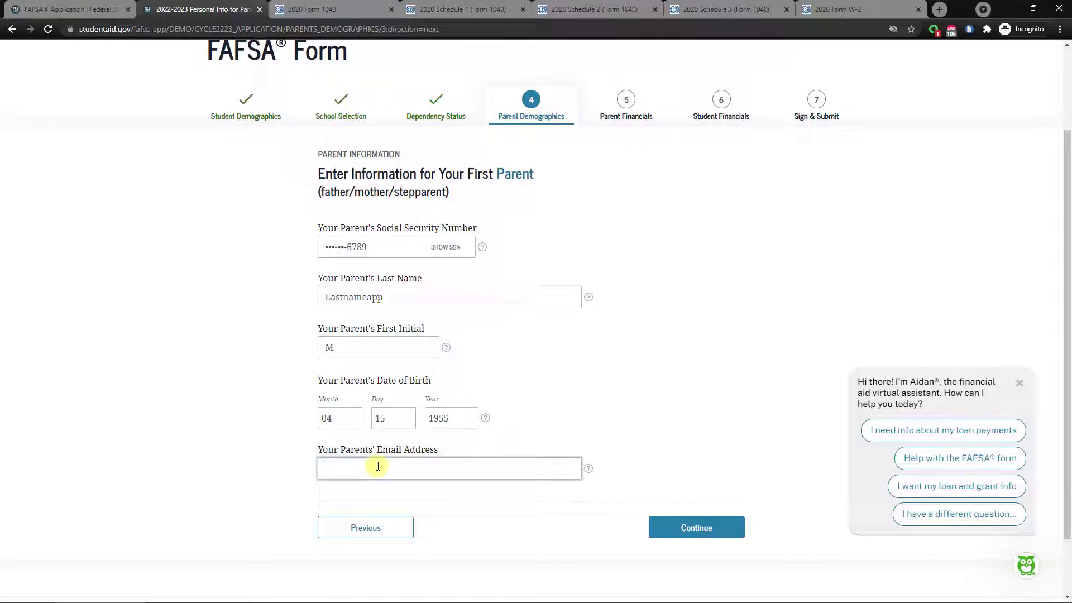
pyautogui.write('momse')
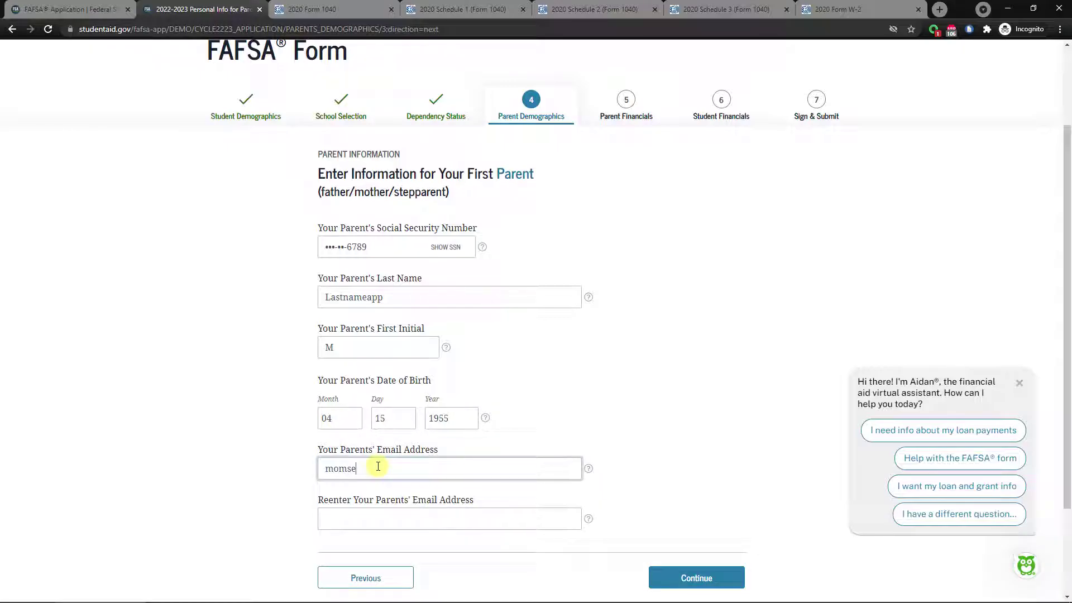
pyautogui.write('mail@email.org')
pyautogui.press('Tab')
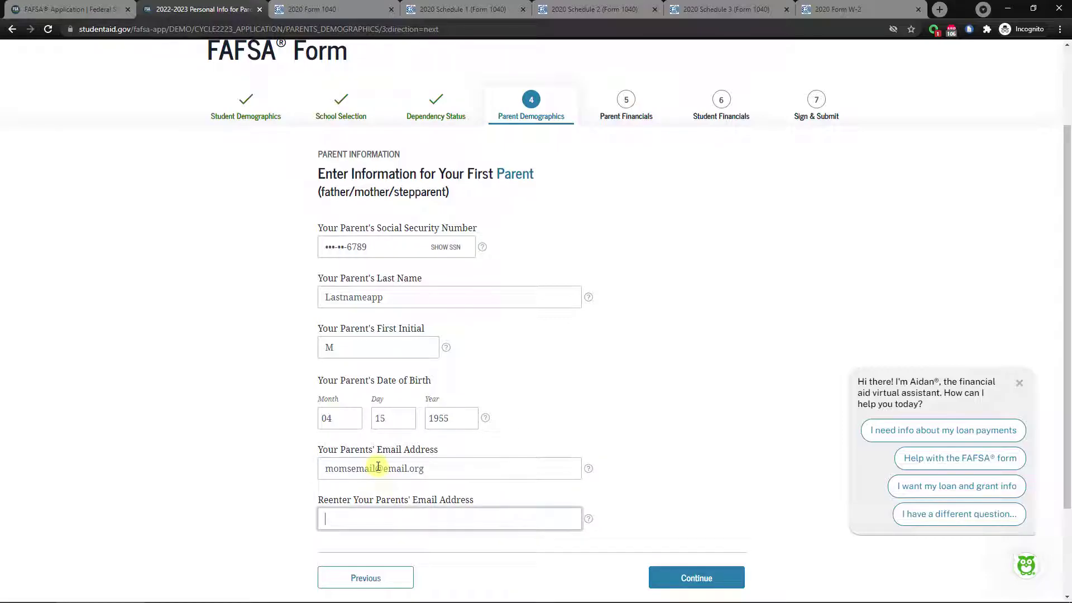
pyautogui.write('momsemail@email.org')
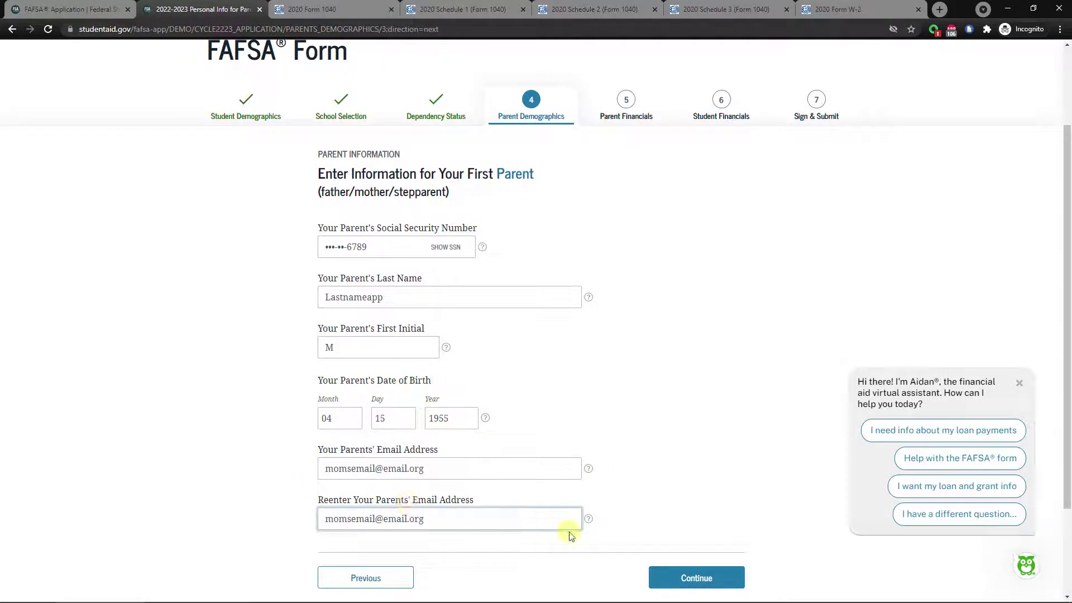
pyautogui.click(672, 575)
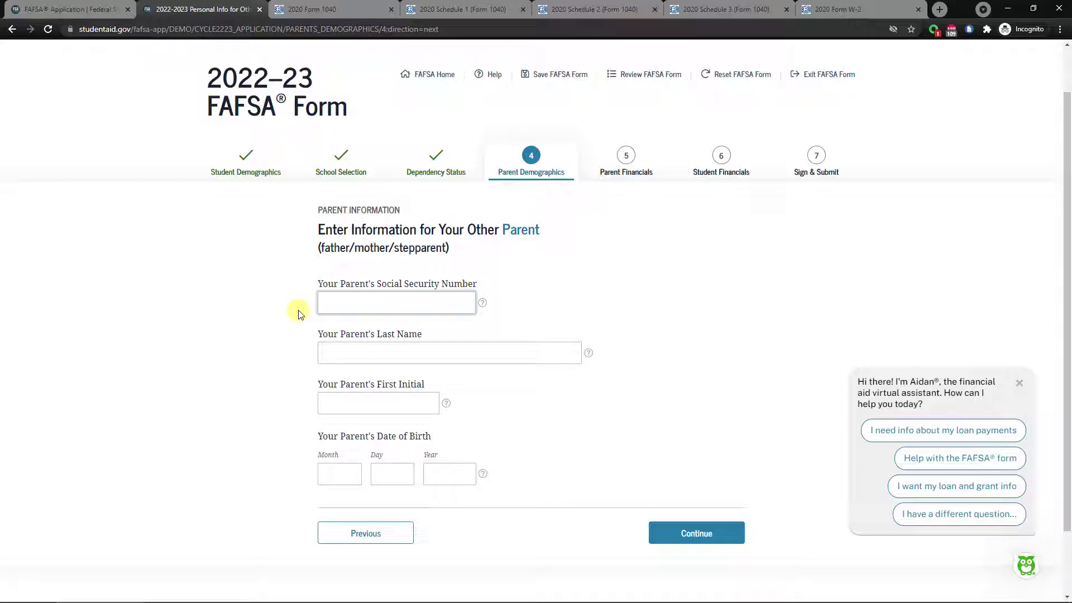
pyautogui.write('00000000')
pyautogui.click(445, 303)
pyautogui.click(445, 304)
pyautogui.click(400, 351)
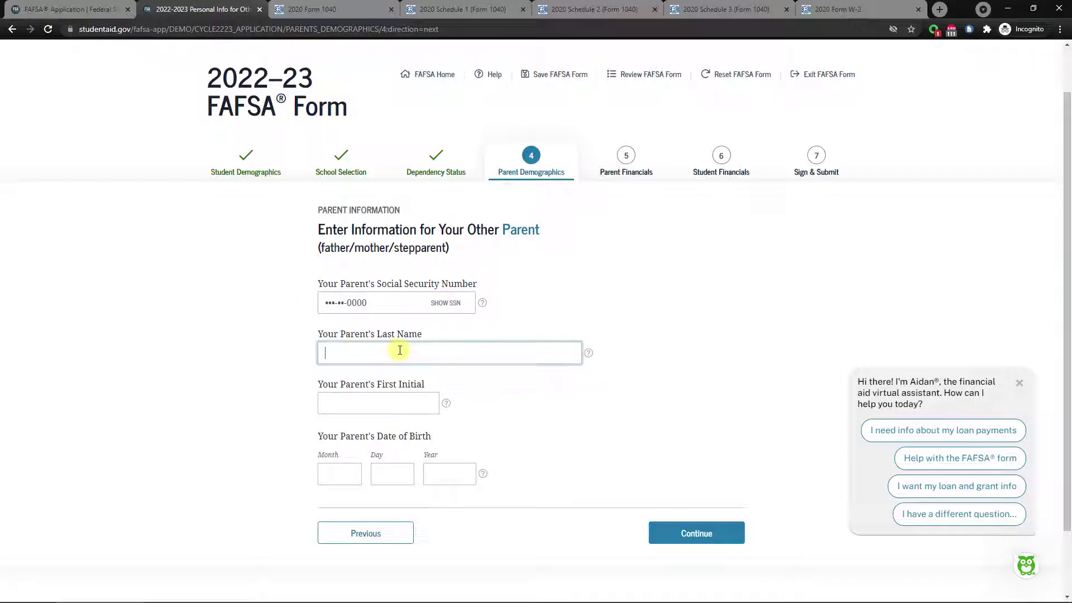
pyautogui.write('Lastnameapp')
pyautogui.click(378, 403)
pyautogui.write('F')
pyautogui.click(339, 474)
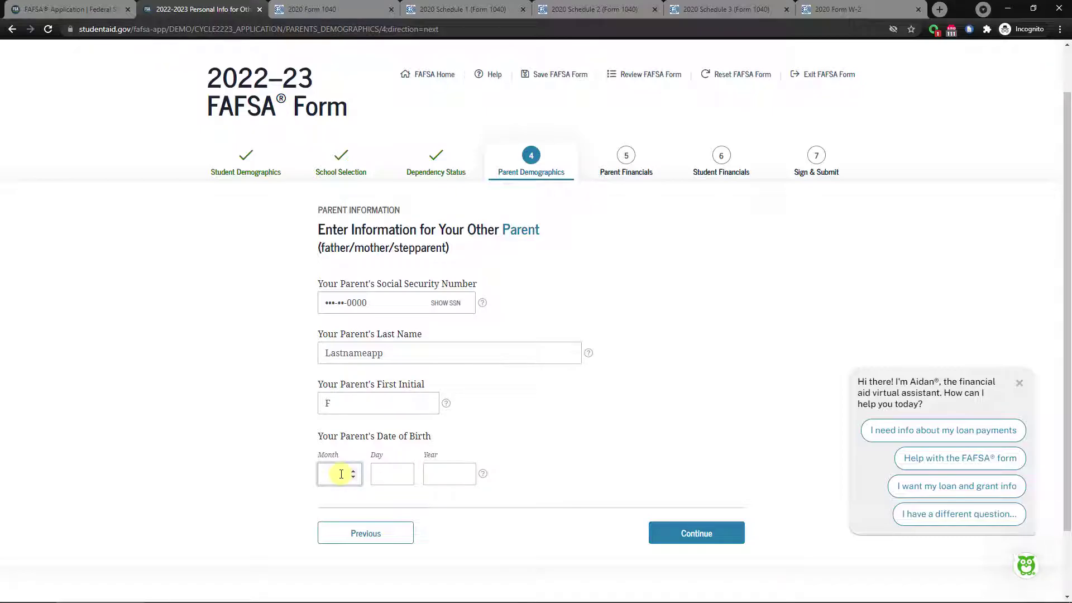
pyautogui.write('11')
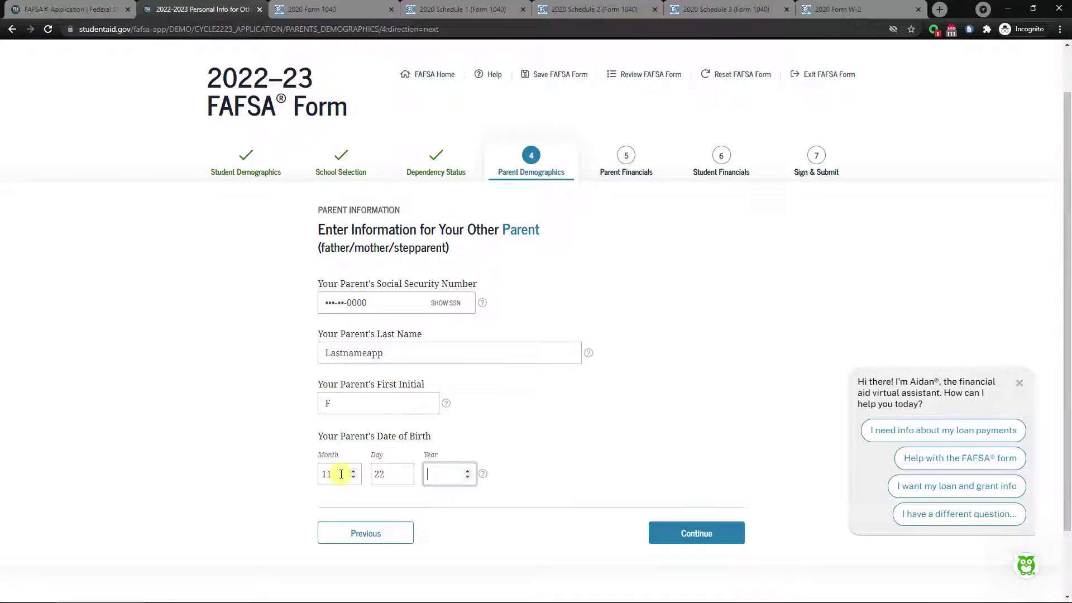
pyautogui.write('221960')
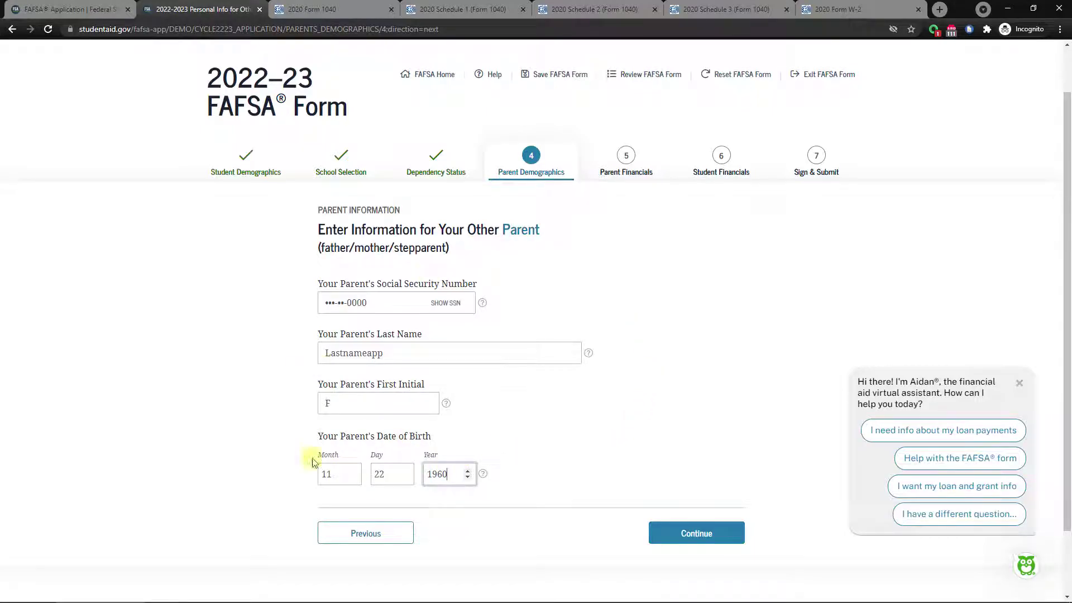
pyautogui.click(697, 532)
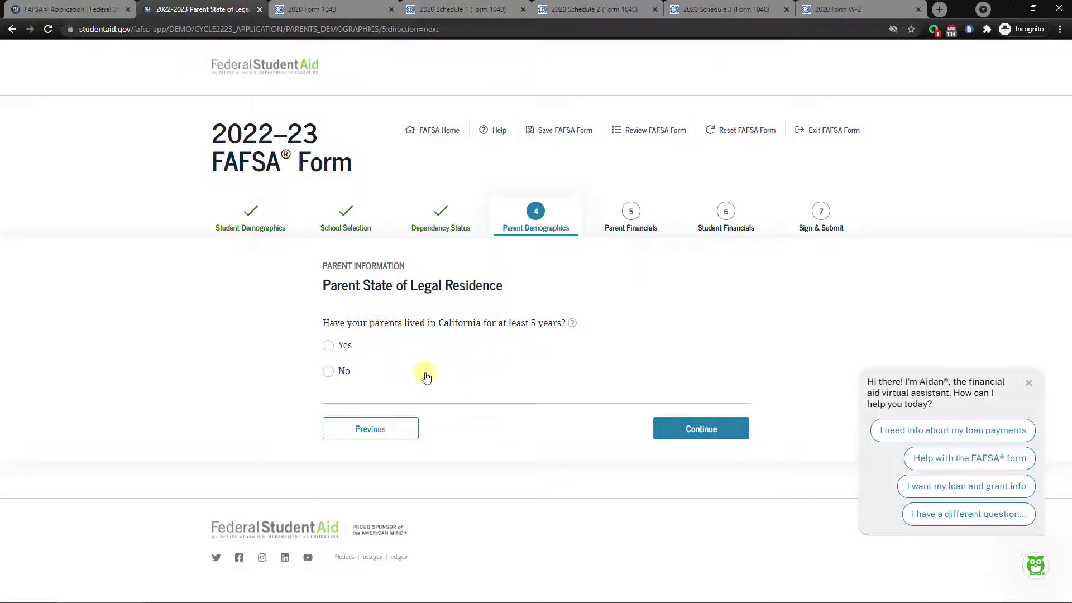
# After first choosing No, answer Yes to the parents living in California five-plus years.
pyautogui.click(329, 346)
pyautogui.click(328, 371)
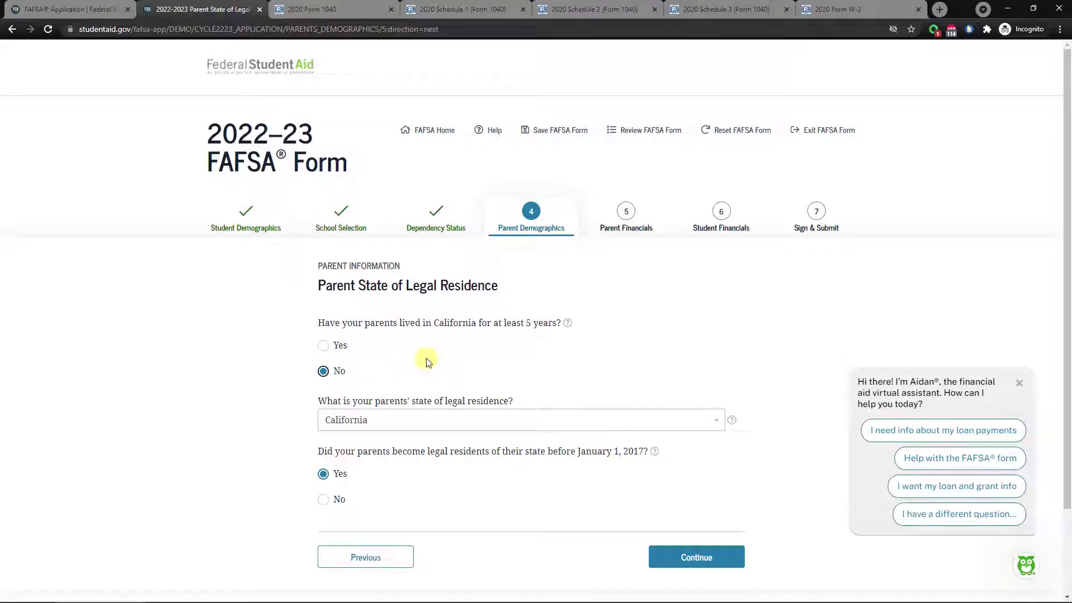
pyautogui.scroll(-1, 426, 362)
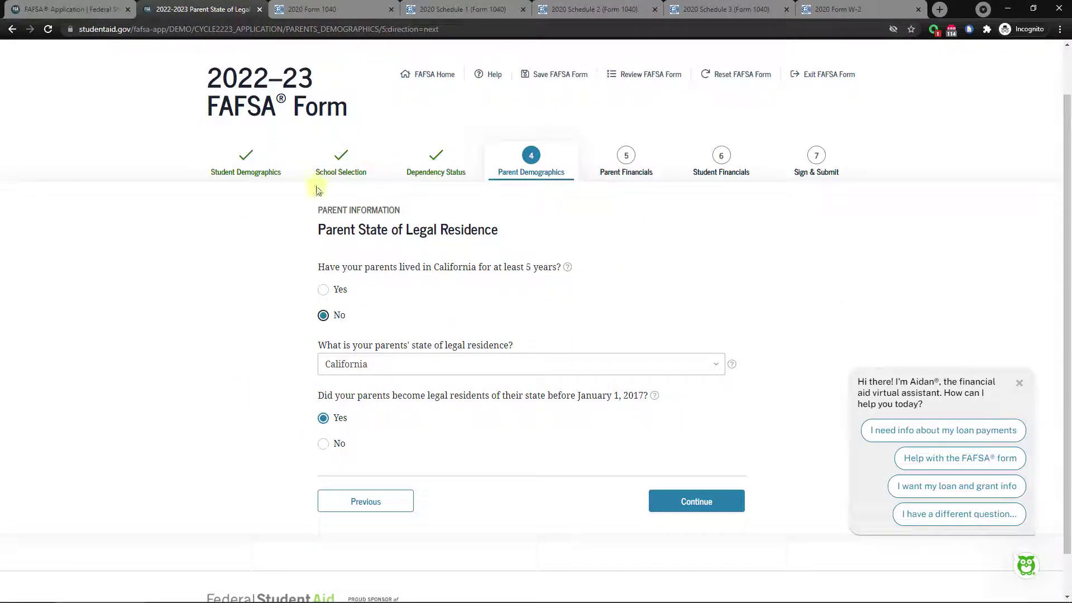
pyautogui.click(324, 444)
pyautogui.scroll(-2, 369, 424)
pyautogui.scroll(1, 362, 291)
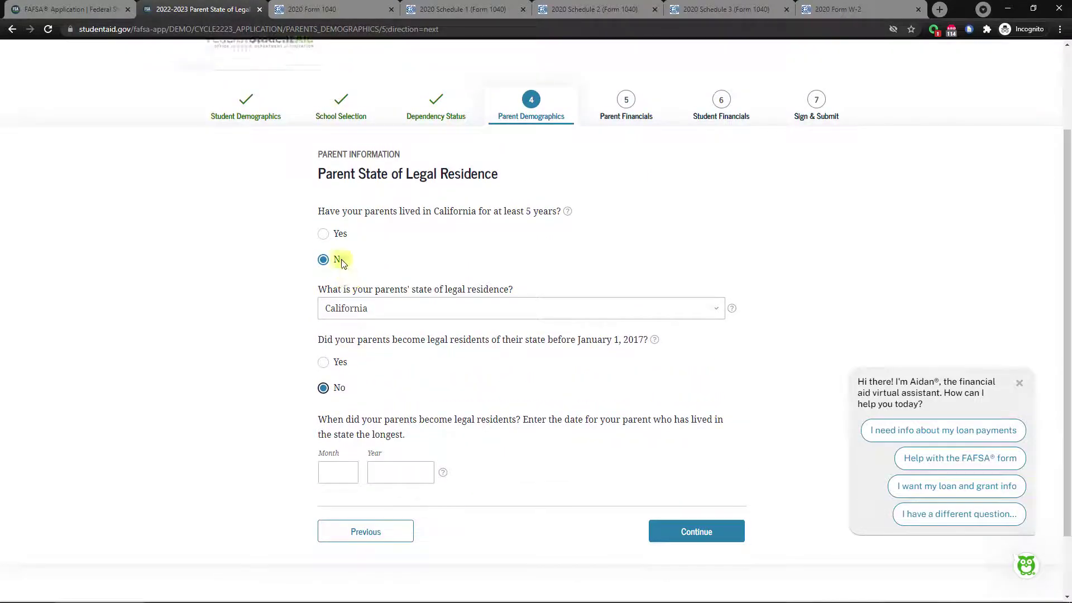
pyautogui.click(324, 234)
pyautogui.click(701, 428)
pyautogui.scroll(-1, 268, 363)
pyautogui.scroll(-1, 268, 363)
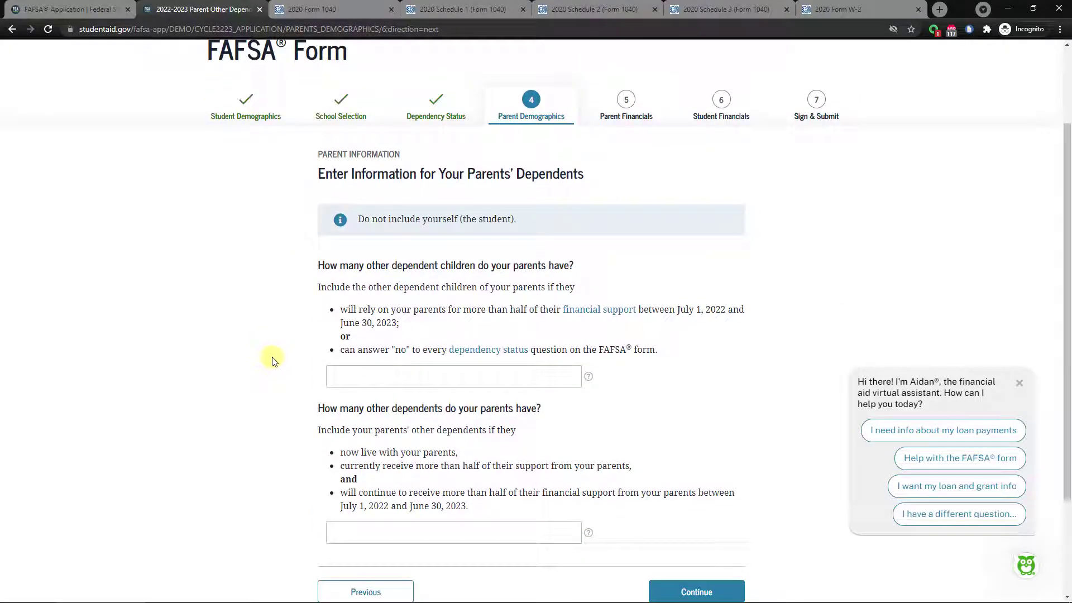
# Enter 2 dependent children and 1 other dependent on the Parents' Dependents page.
pyautogui.click(420, 381)
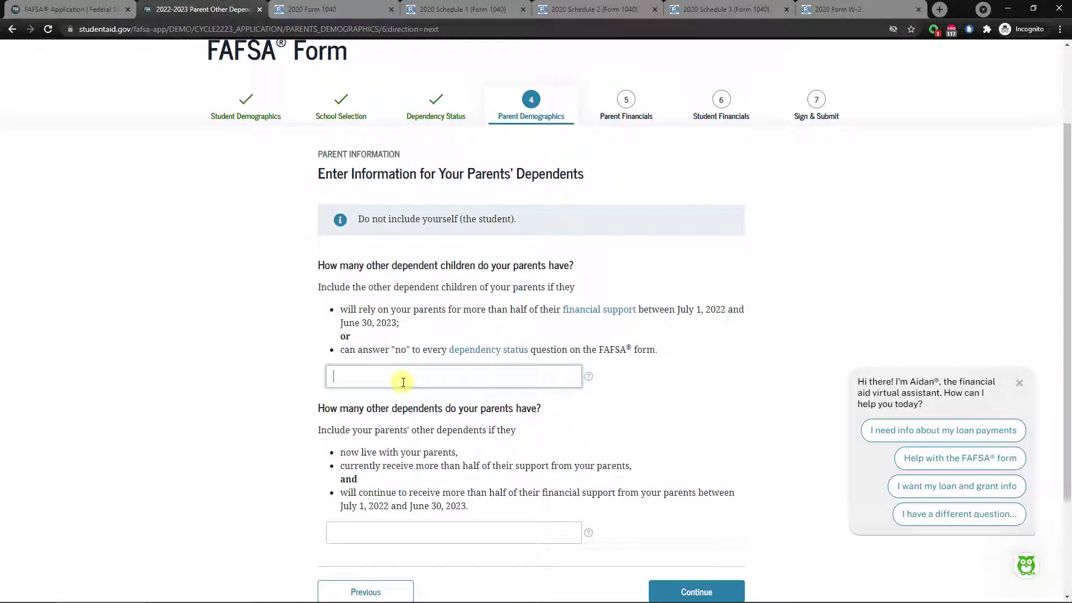
pyautogui.write('2')
pyautogui.click(444, 535)
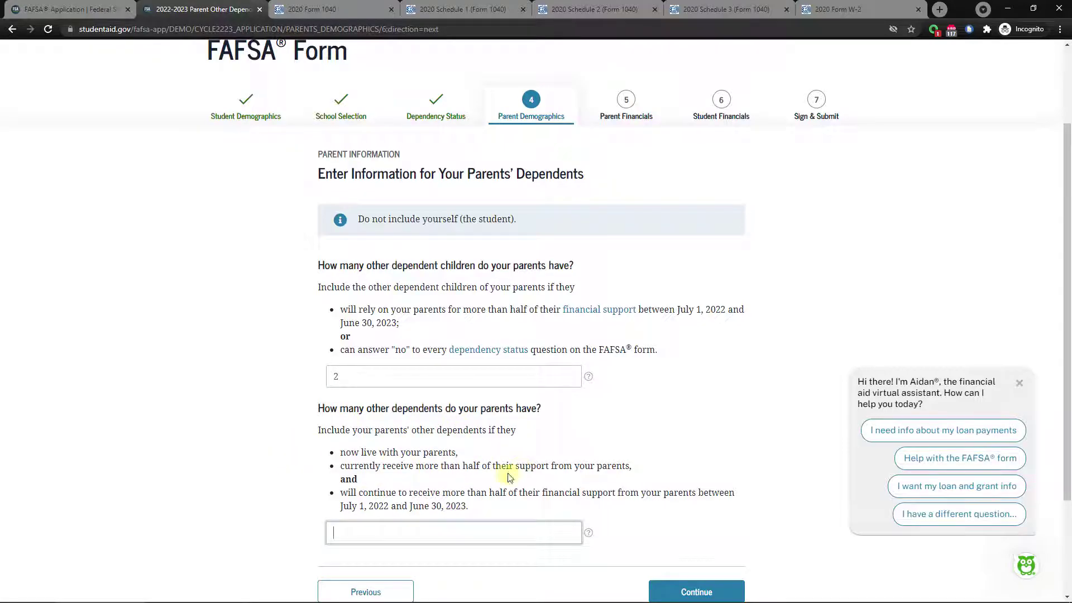
pyautogui.scroll(-1, 434, 506)
pyautogui.click(450, 478)
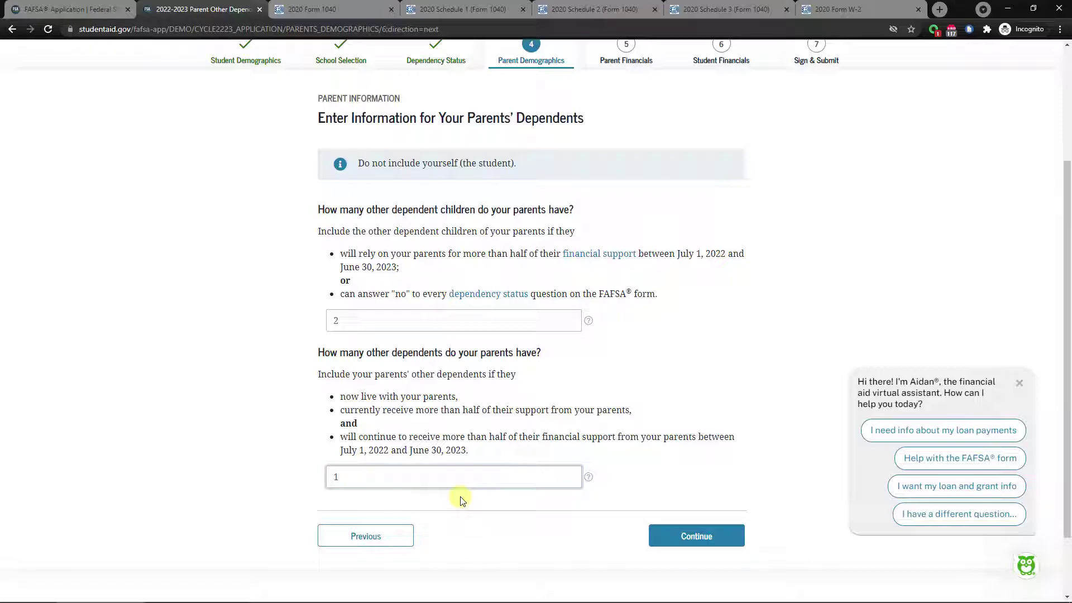
pyautogui.click(674, 537)
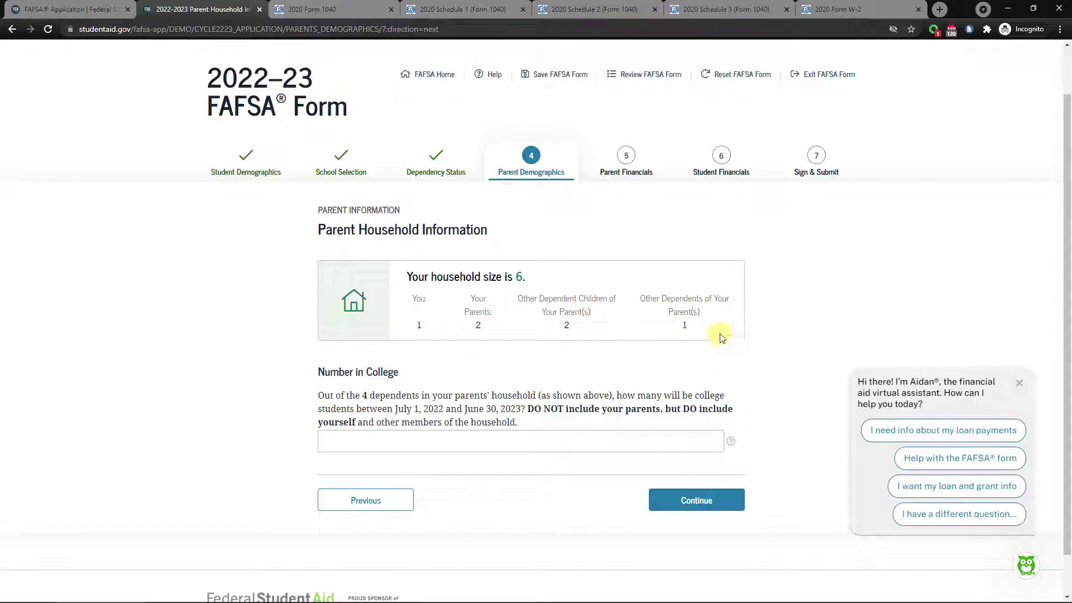
# After reviewing the household size of 6, change the number in college from 3 to 1 and continue.
pyautogui.moveTo(523, 279); pyautogui.dragTo(519, 279)
pyautogui.click(518, 279)
pyautogui.click(422, 442)
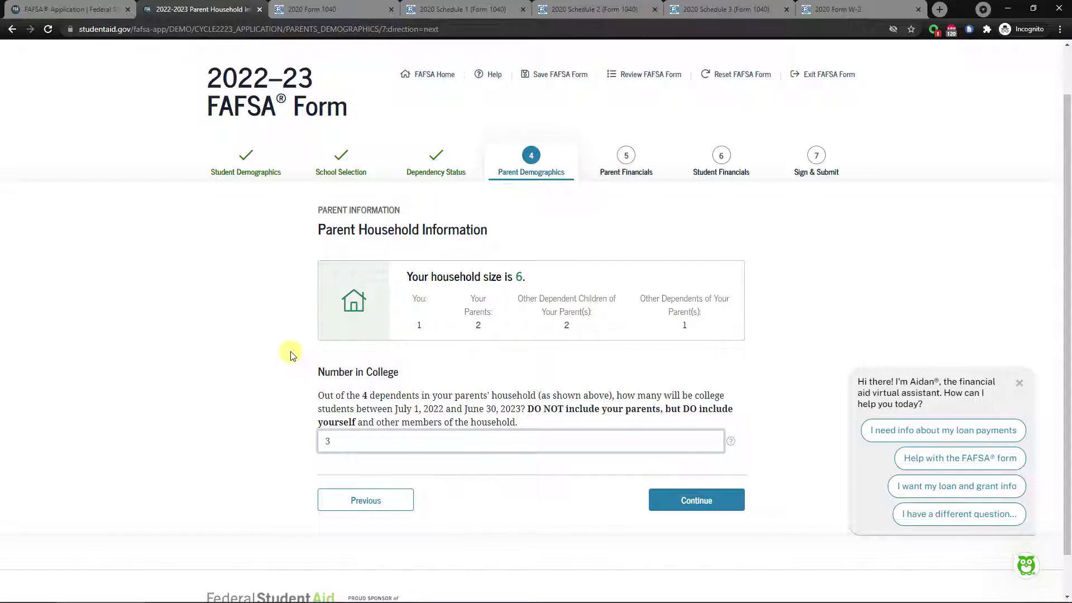
pyautogui.doubleClick(328, 443)
pyautogui.write('1')
pyautogui.moveTo(372, 448); pyautogui.dragTo(316, 442)
pyautogui.click(702, 502)
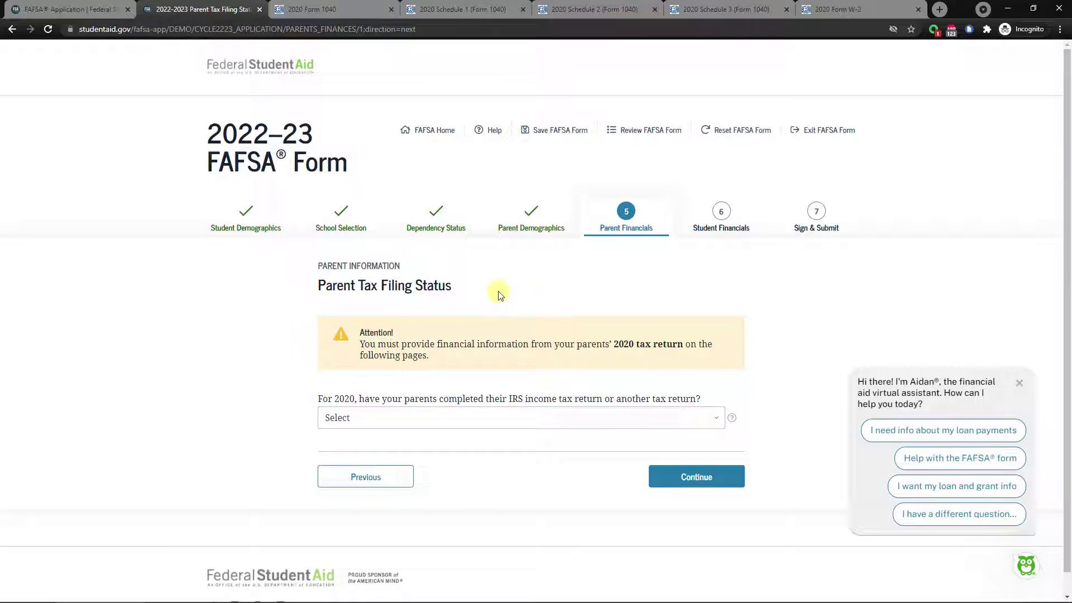
# Review the parents' 2020 Form 1040, Schedules 1–3 and W-2, then return to the FAFSA page.
pyautogui.click(310, 9)
pyautogui.click(480, 14)
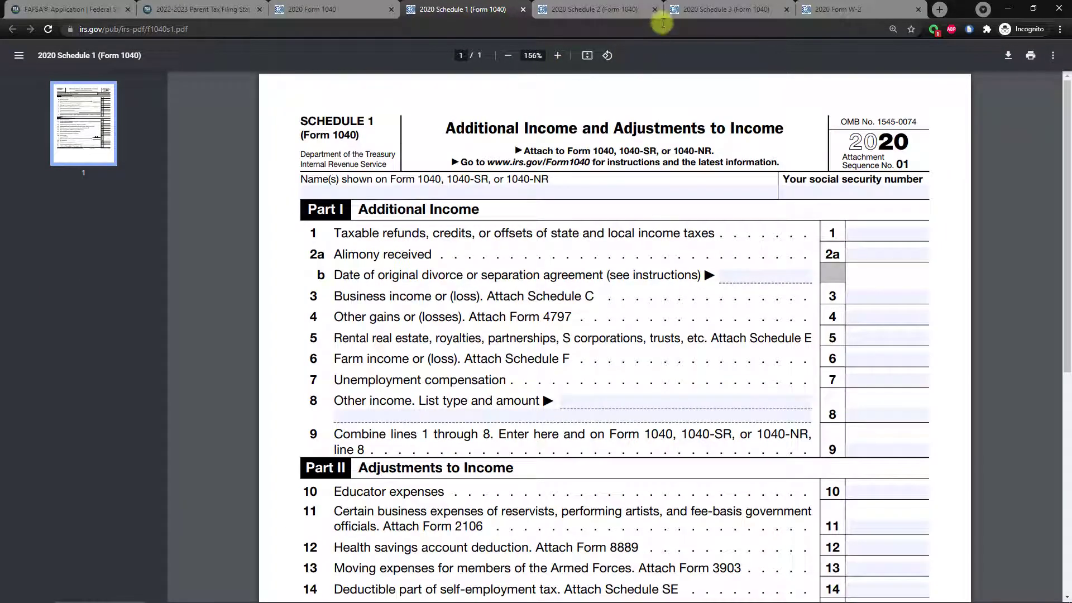
pyautogui.click(622, 14)
pyautogui.click(715, 14)
pyautogui.click(881, 12)
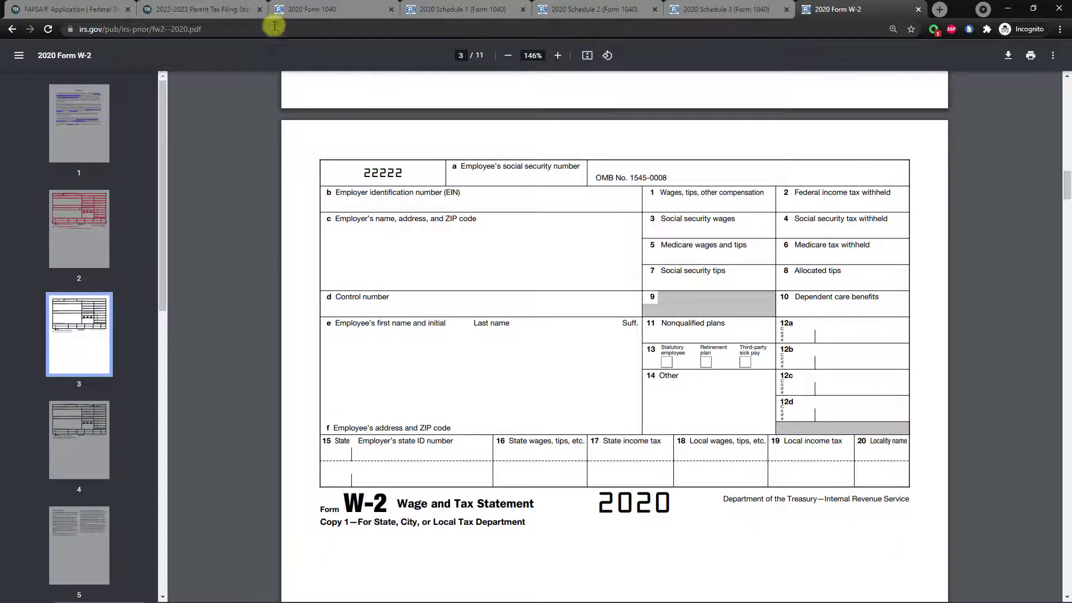
pyautogui.click(189, 10)
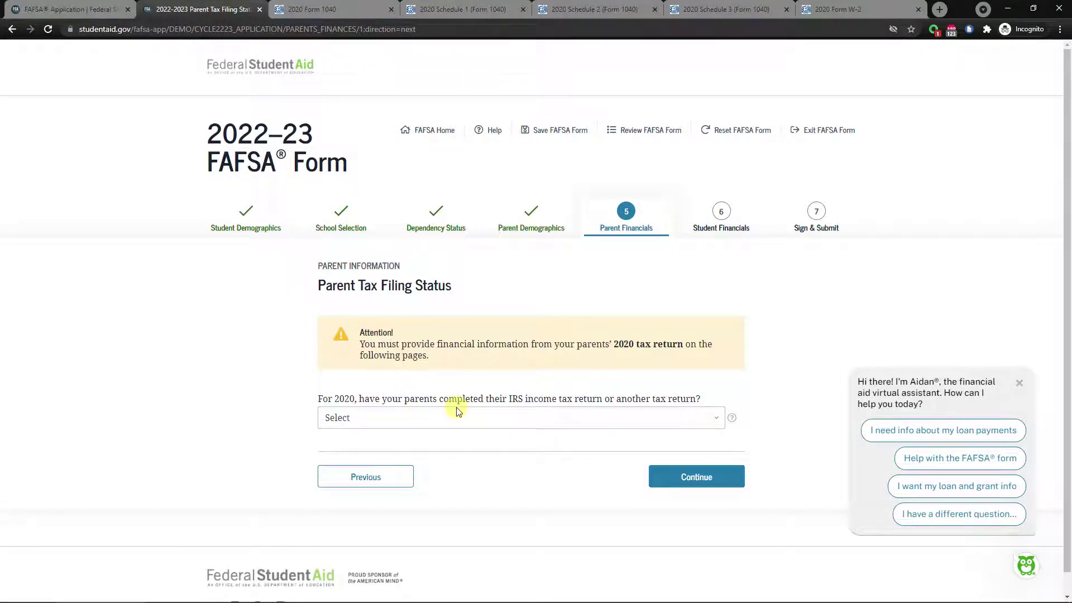
# Answer that the parents' 2020 tax return is Already completed.
pyautogui.click(490, 420)
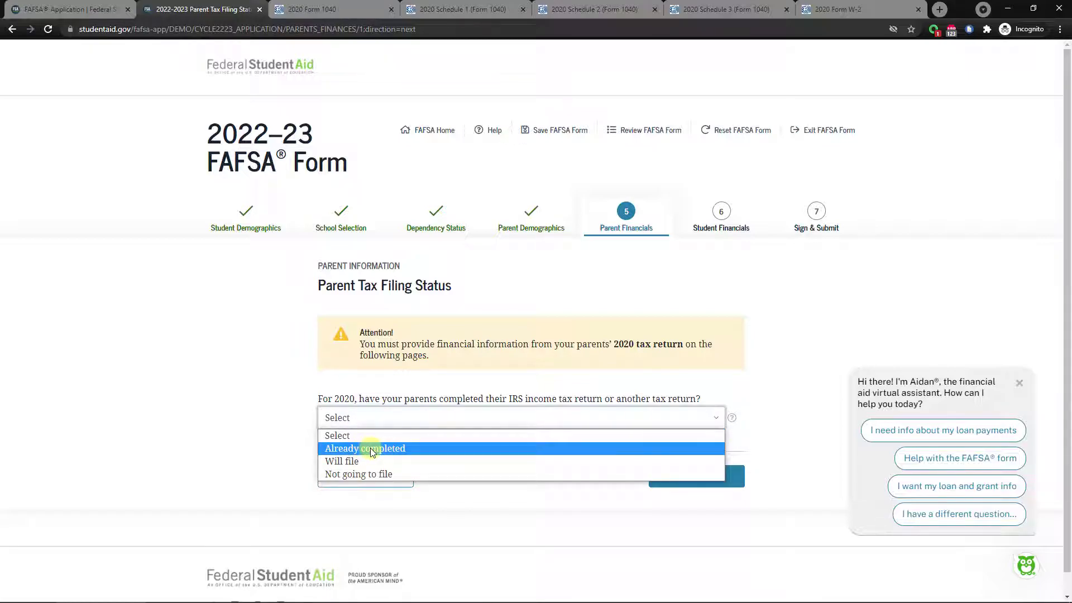
pyautogui.click(371, 448)
pyautogui.scroll(-2, 278, 390)
pyautogui.click(363, 359)
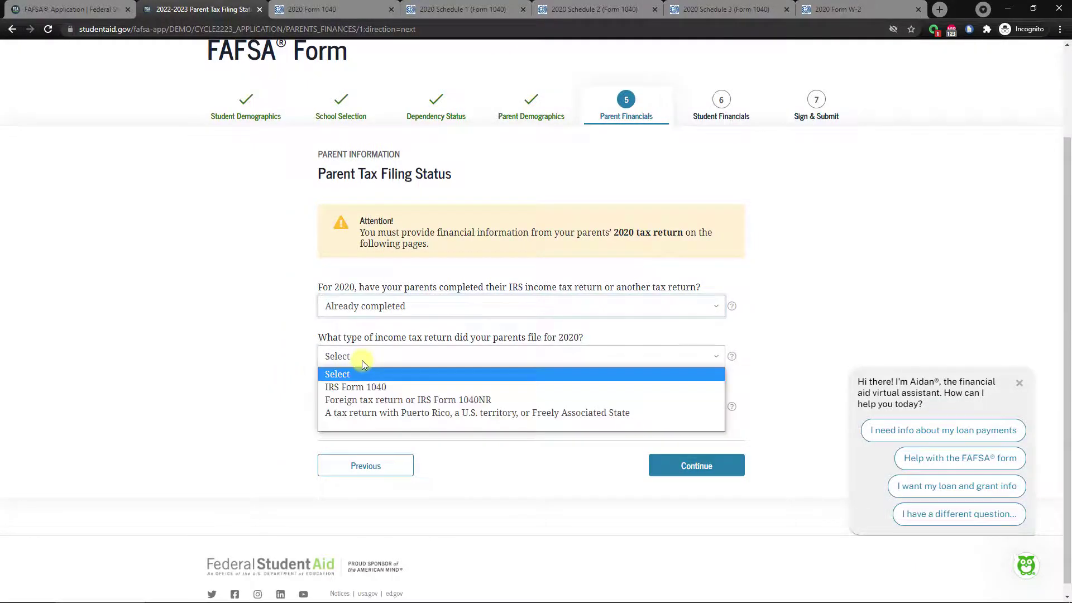
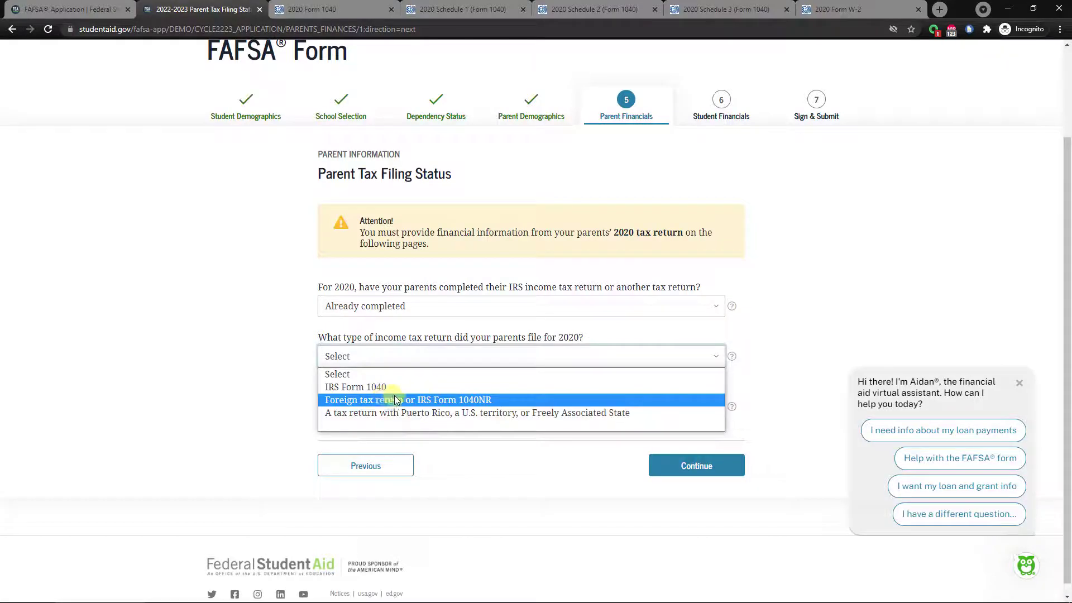
# Choose IRS Form 1040 and check Married filing jointly on the sample 2020 Form 1040.
pyautogui.click(344, 388)
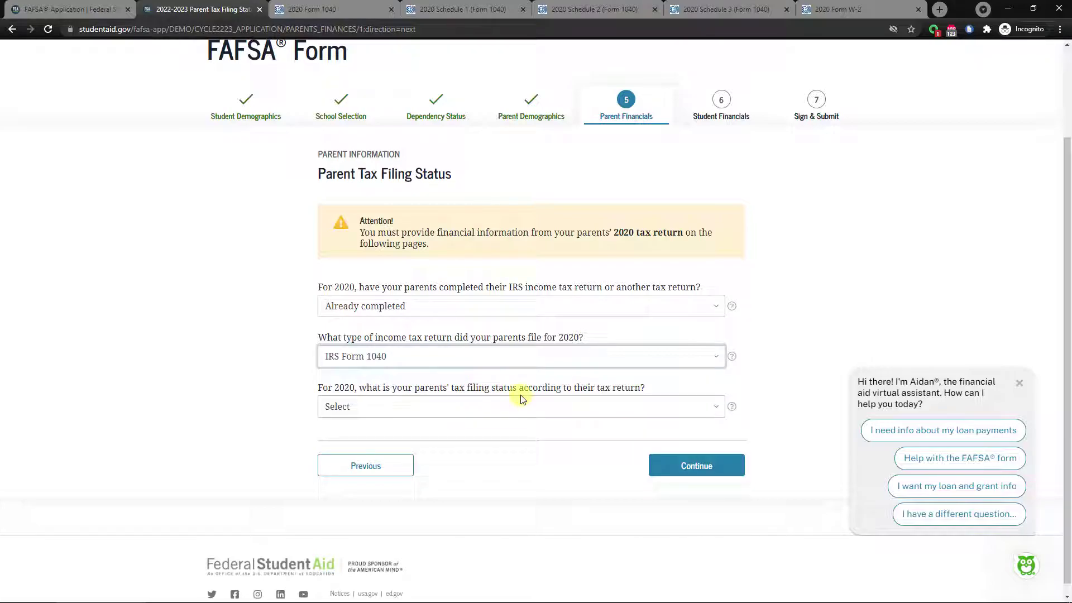
pyautogui.click(461, 403)
pyautogui.click(462, 403)
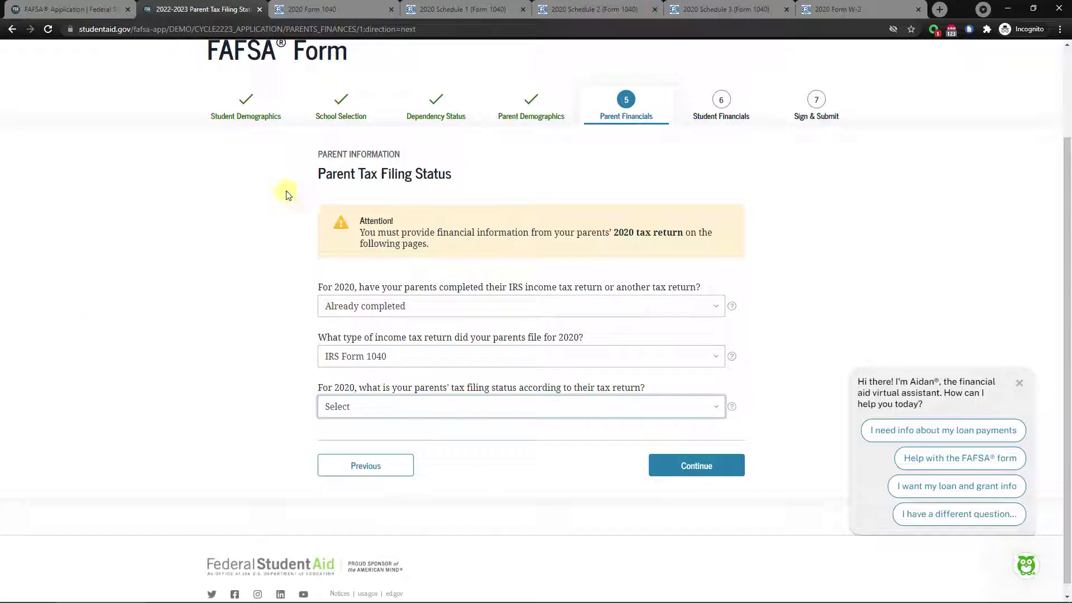
pyautogui.click(302, 12)
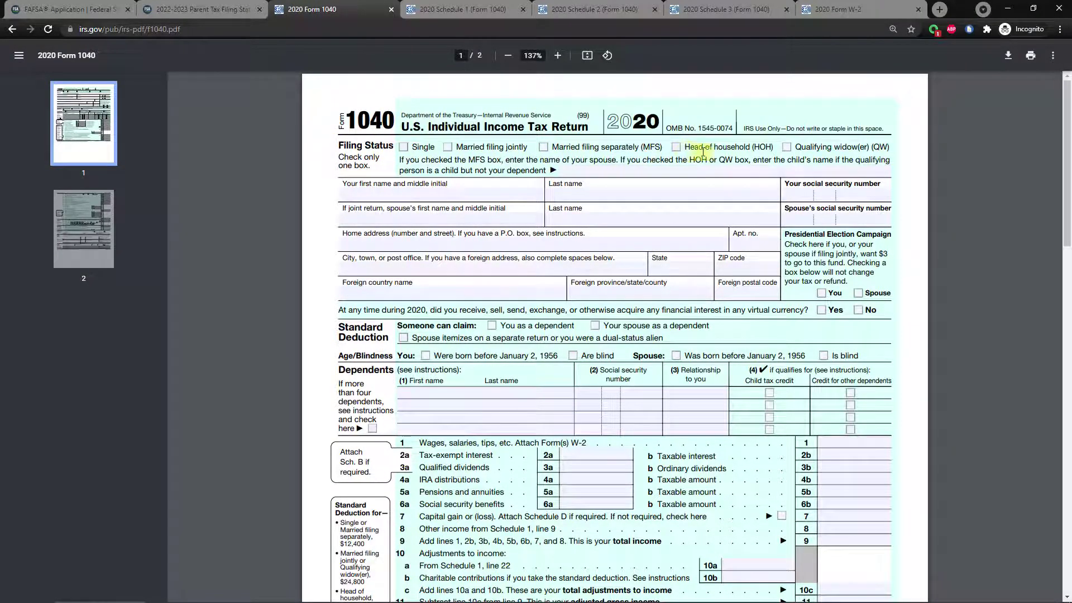
pyautogui.click(448, 149)
pyautogui.click(184, 11)
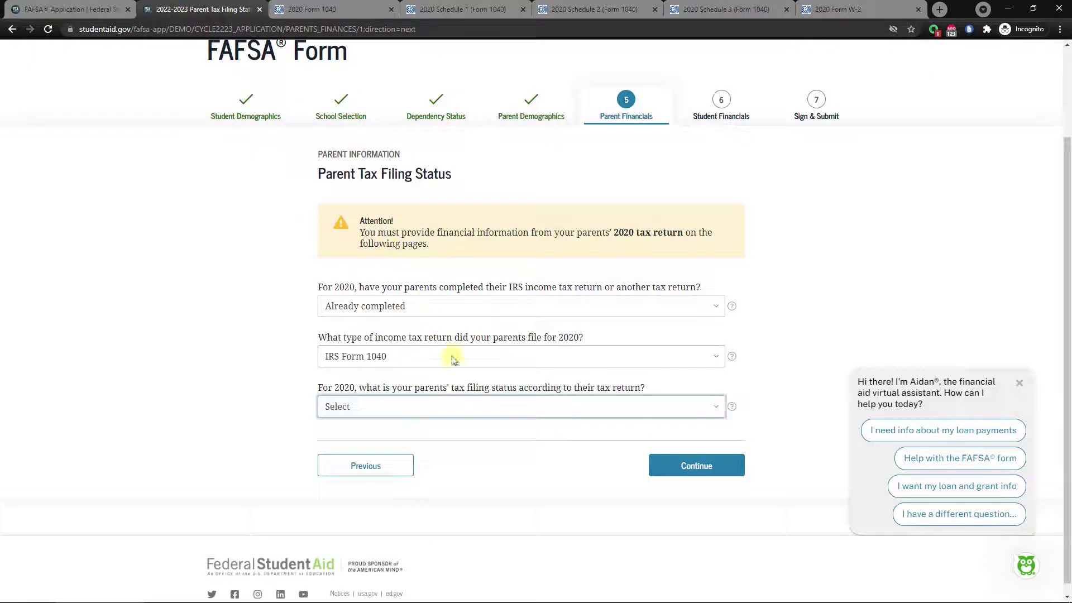
# Set filing status to Married–filed joint return and skip the IRS DRT to complete manually.
pyautogui.click(348, 406)
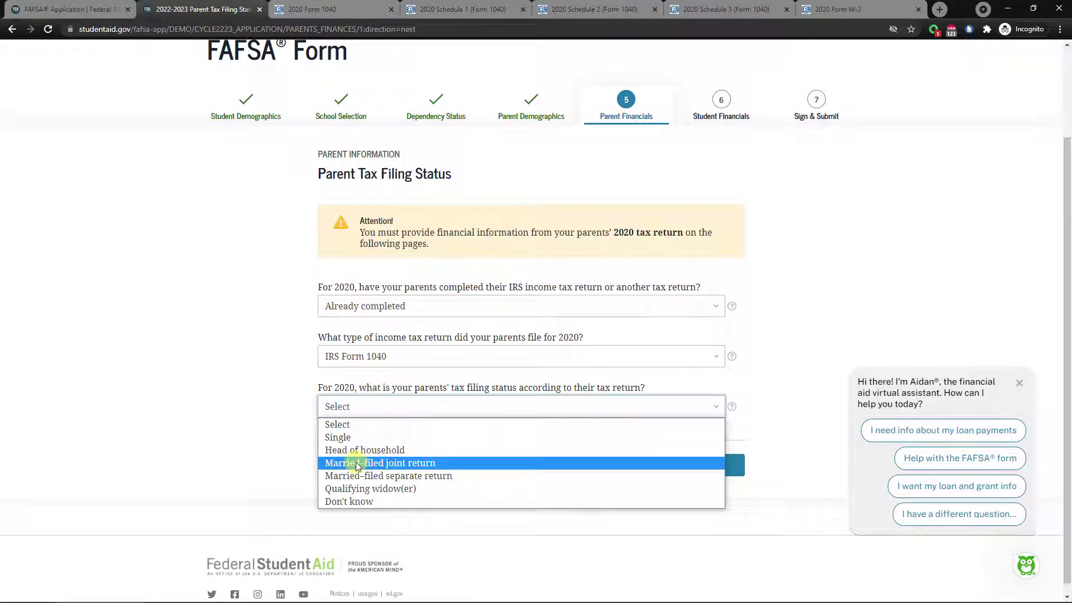
pyautogui.click(359, 462)
pyautogui.scroll(-3, 483, 389)
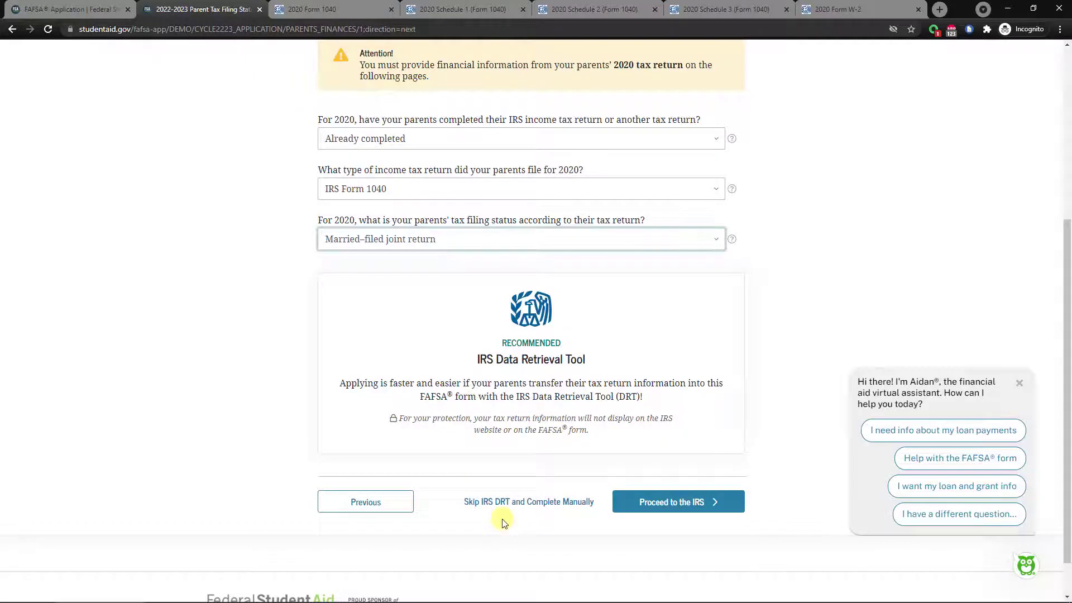
pyautogui.click(539, 502)
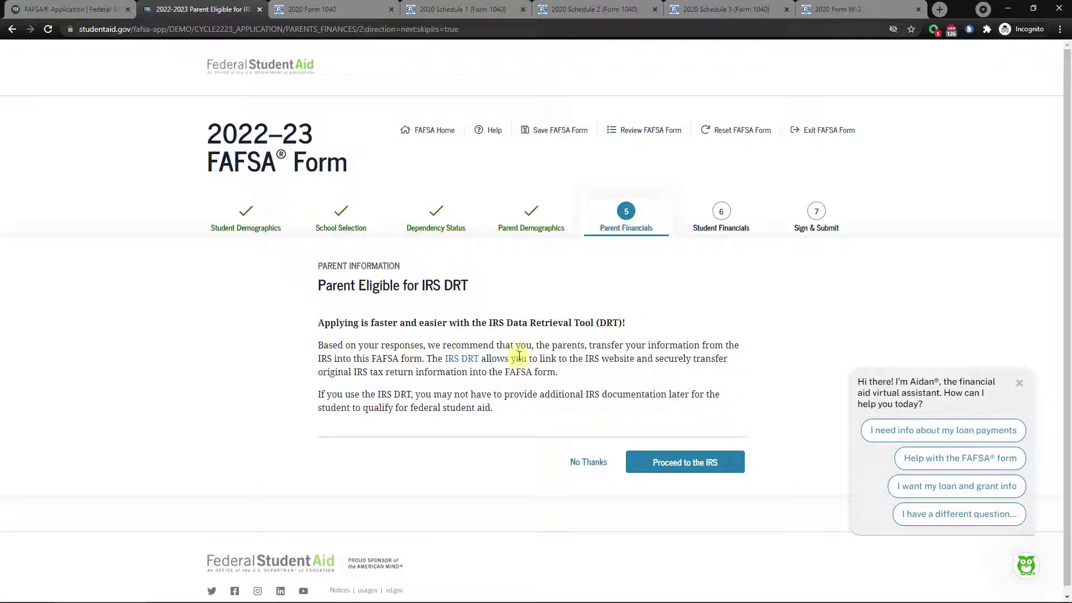
pyautogui.click(586, 462)
# Enter 60000 as the adjusted gross income on line 11 of the sample 2020 Form 1040.
pyautogui.click(444, 353)
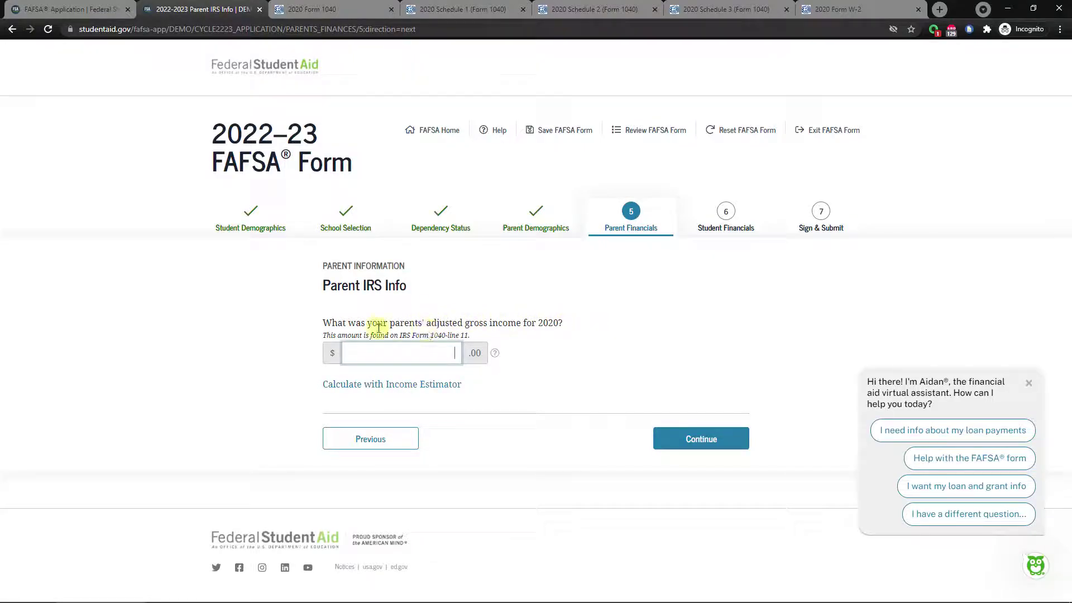
pyautogui.moveTo(400, 335); pyautogui.dragTo(458, 333)
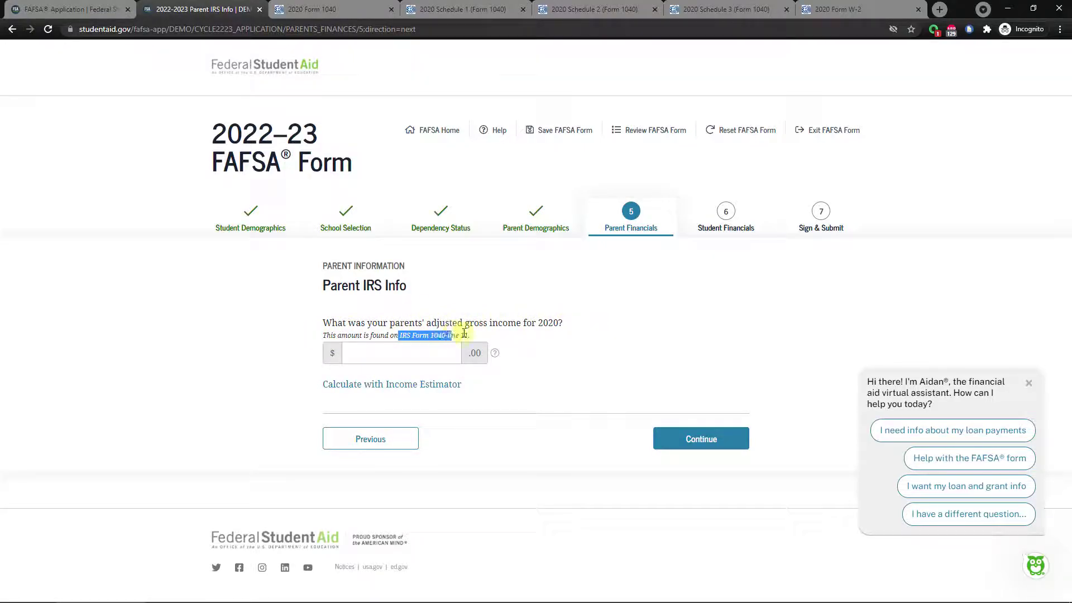
pyautogui.click(468, 334)
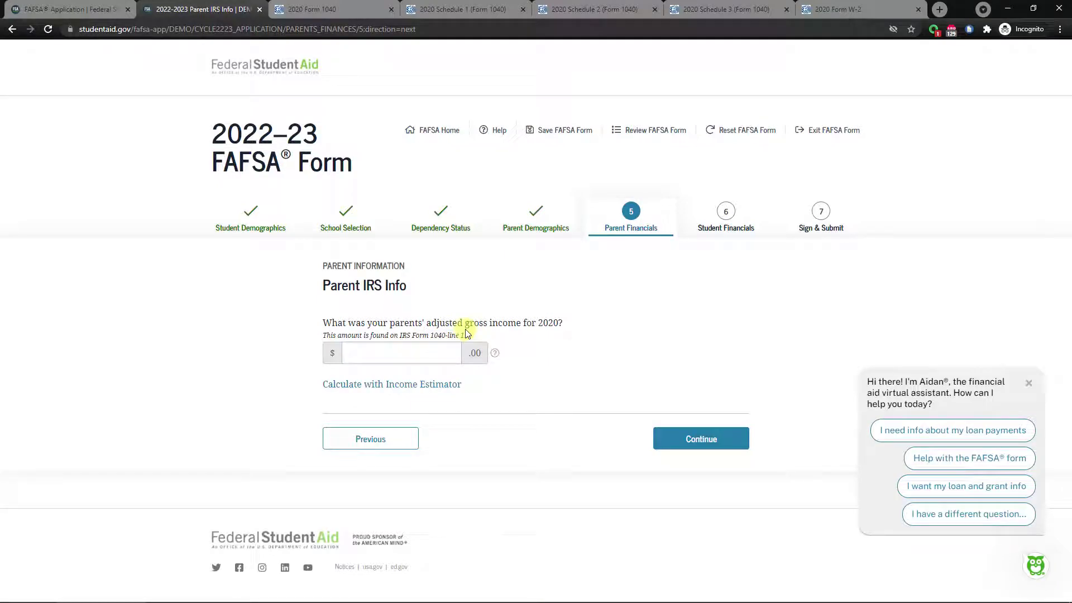
pyautogui.click(334, 9)
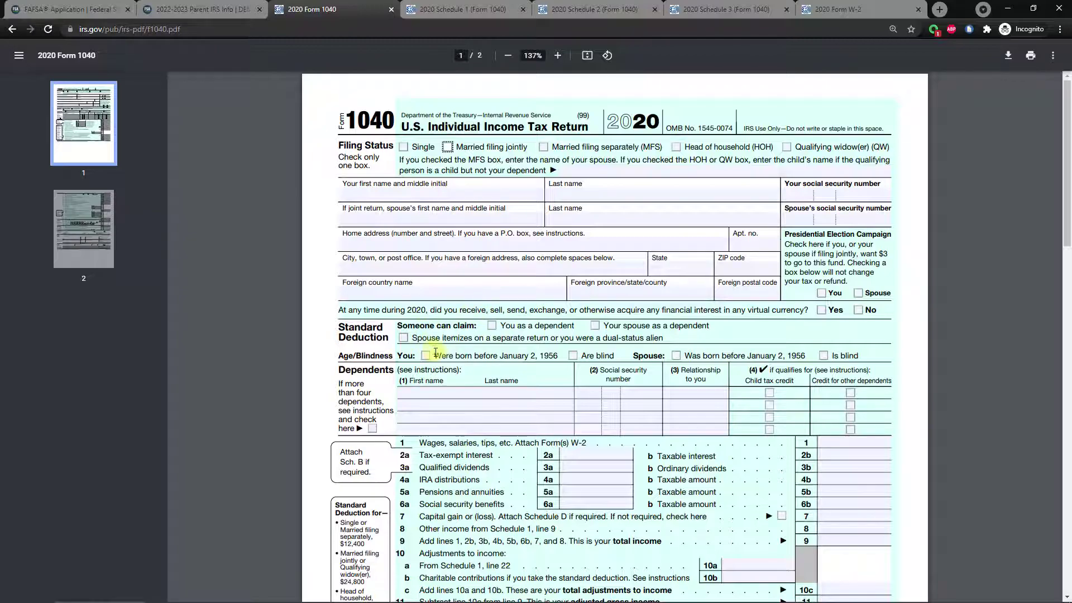
pyautogui.scroll(-3, 434, 352)
pyautogui.moveTo(400, 438); pyautogui.dragTo(758, 439)
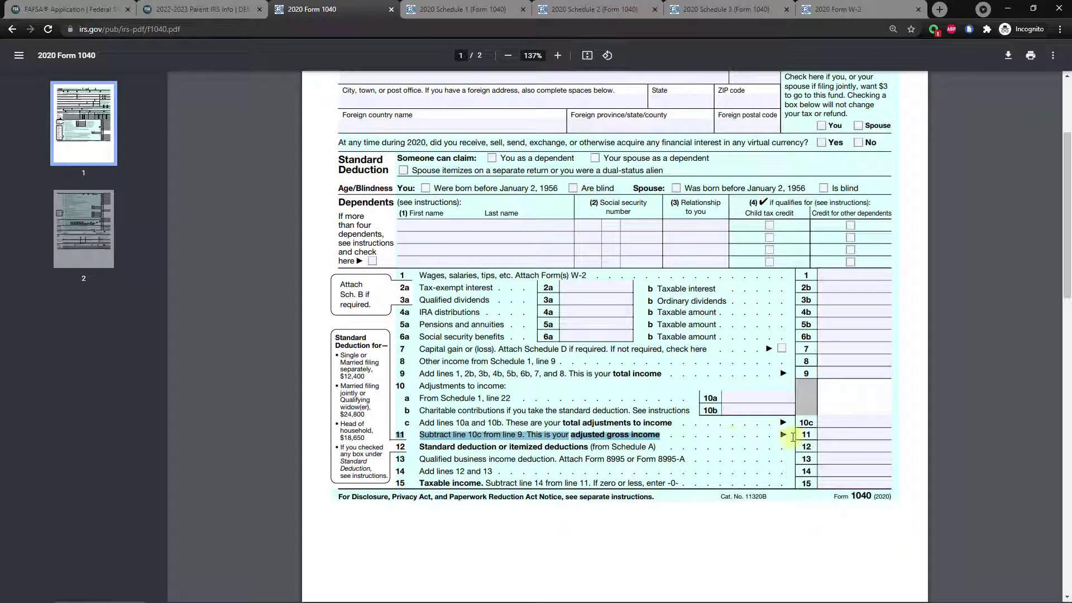
pyautogui.click(749, 436)
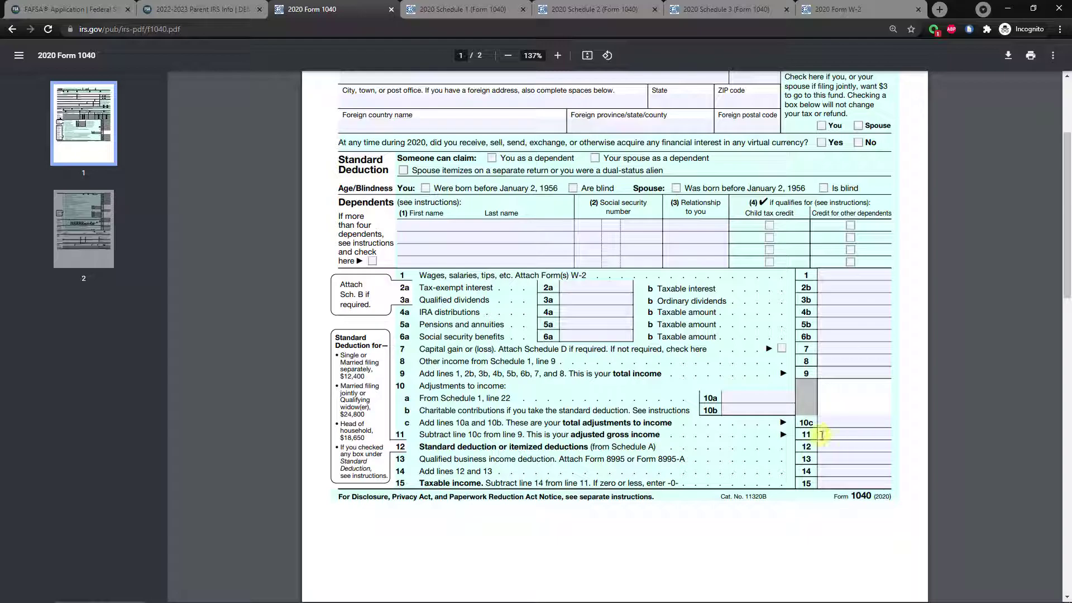
pyautogui.click(838, 433)
pyautogui.write('60000')
pyautogui.click(215, 79)
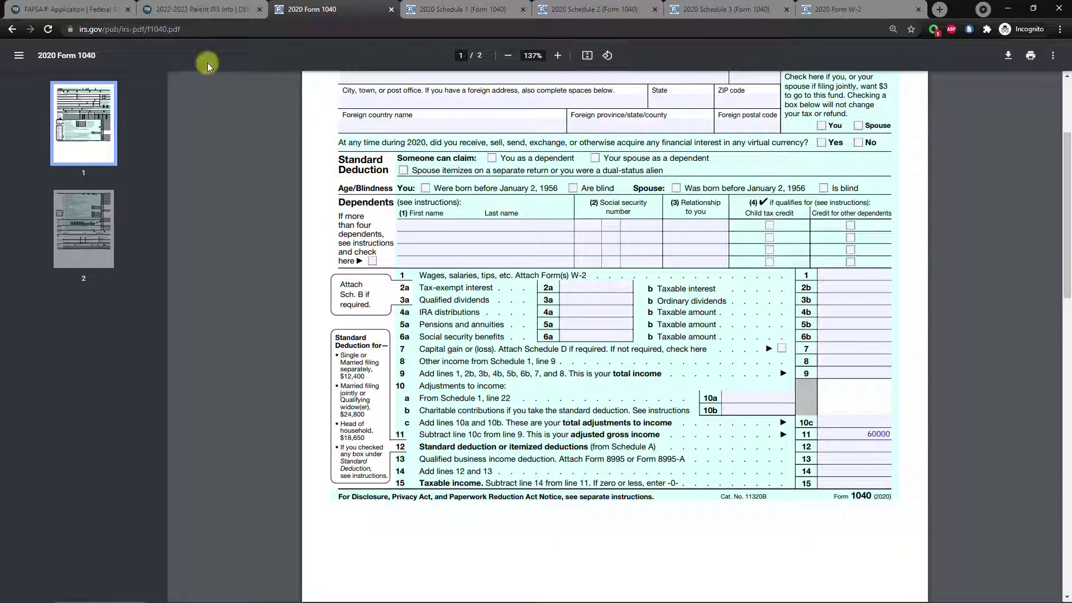
# Enter 60,000 as the parents' 2020 adjusted gross income in the FAFSA.
pyautogui.click(193, 14)
pyautogui.click(412, 355)
pyautogui.write('60,000')
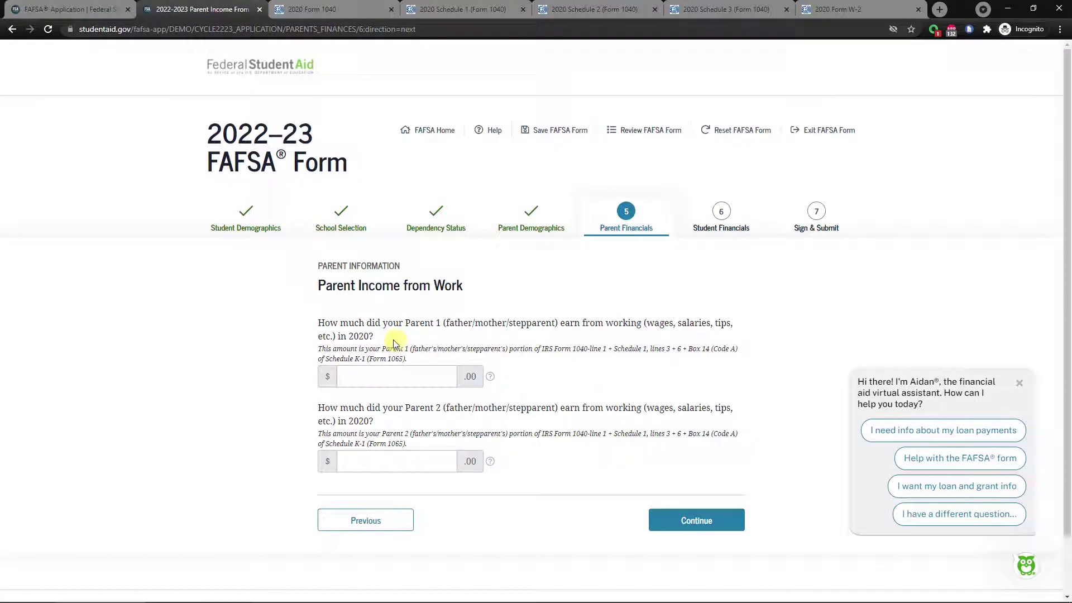
# Enter work earnings of 45,000 for Parent 1 and 15,000 for Parent 2, then continue.
pyautogui.scroll(-1, 410, 369)
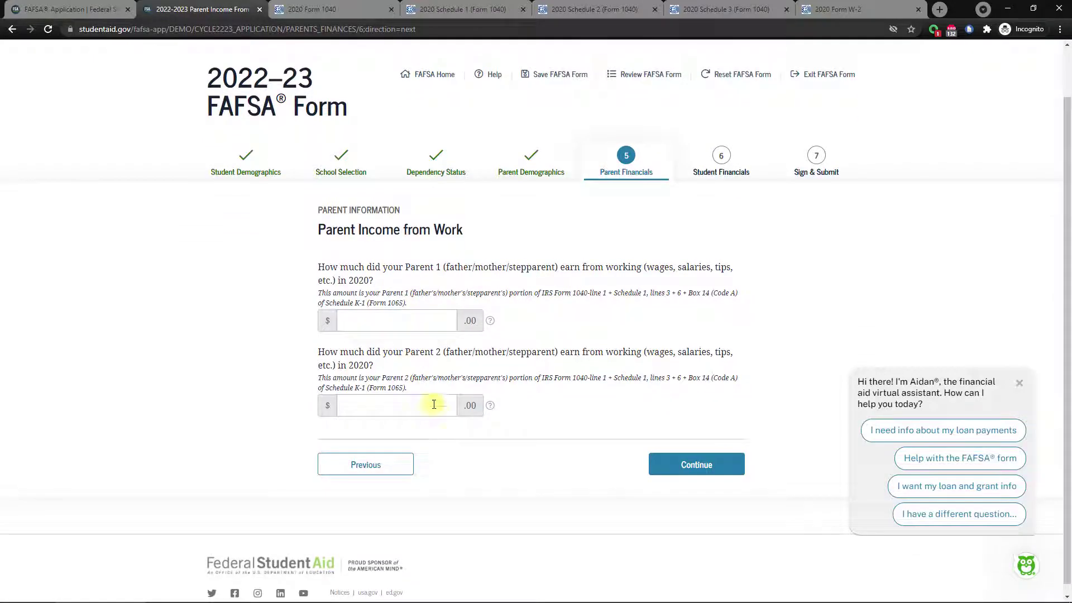
pyautogui.click(418, 322)
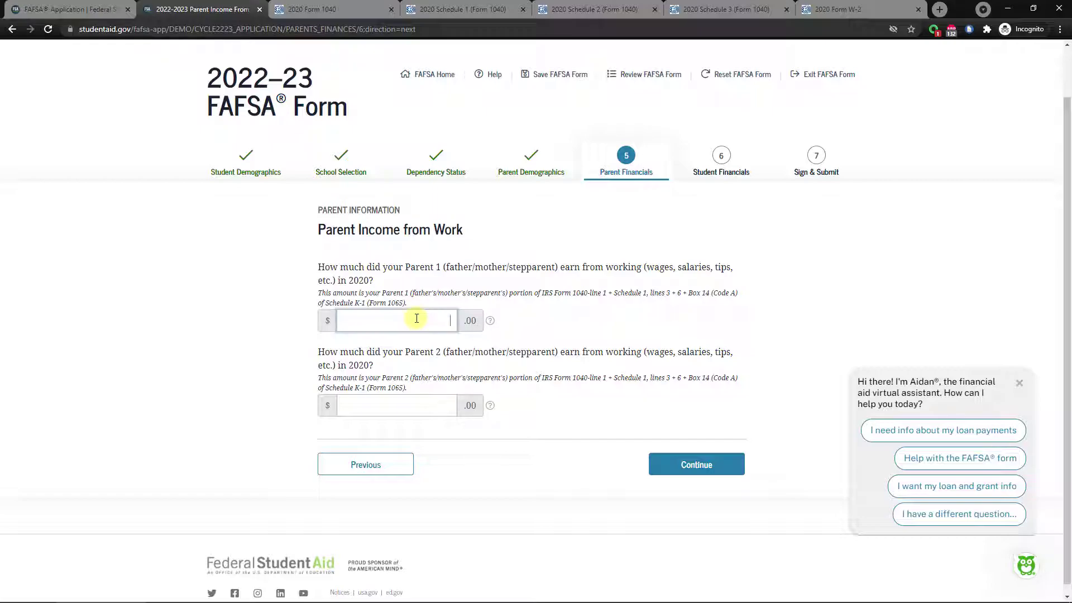
pyautogui.write('45,000')
pyautogui.click(435, 412)
pyautogui.write('15,000')
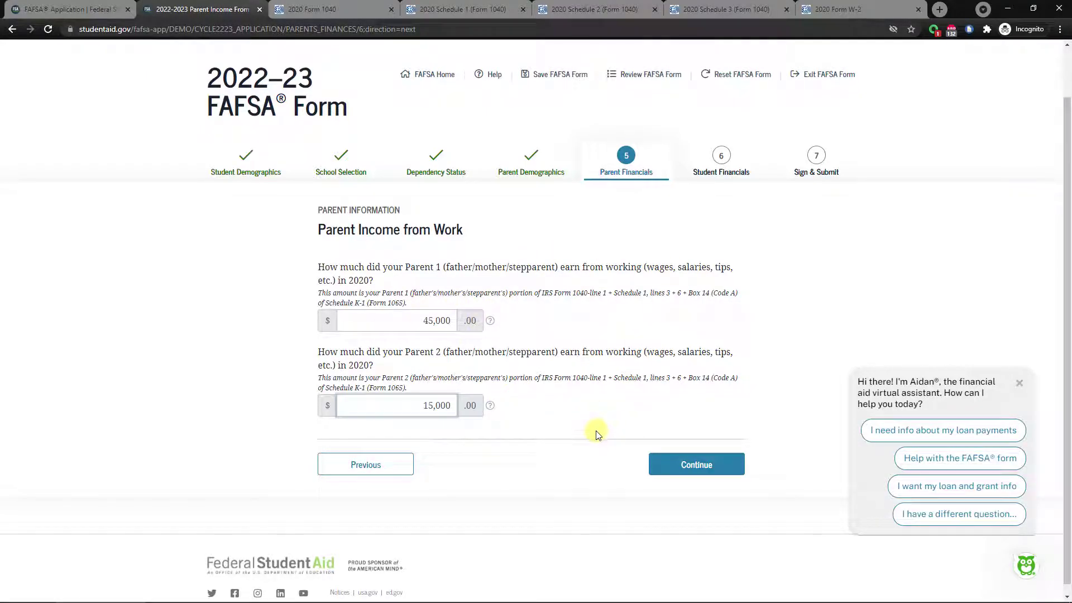
pyautogui.click(704, 472)
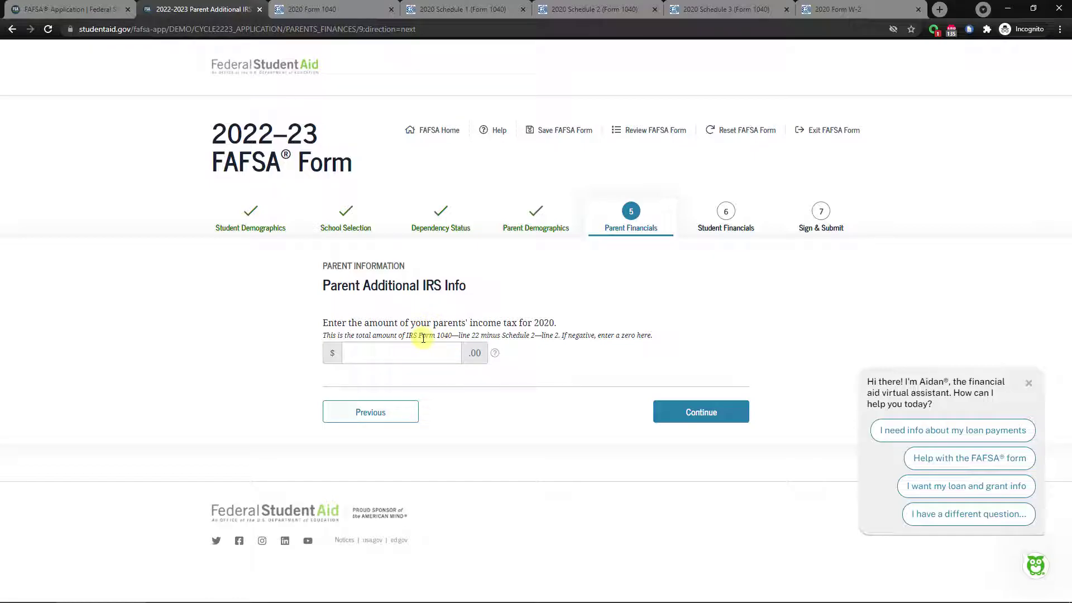
# Enter 100 as the line 22 amount on the sample 2020 Form 1040.
pyautogui.moveTo(467, 335); pyautogui.dragTo(509, 335)
pyautogui.click(513, 335)
pyautogui.click(322, 9)
pyautogui.scroll(-10, 478, 224)
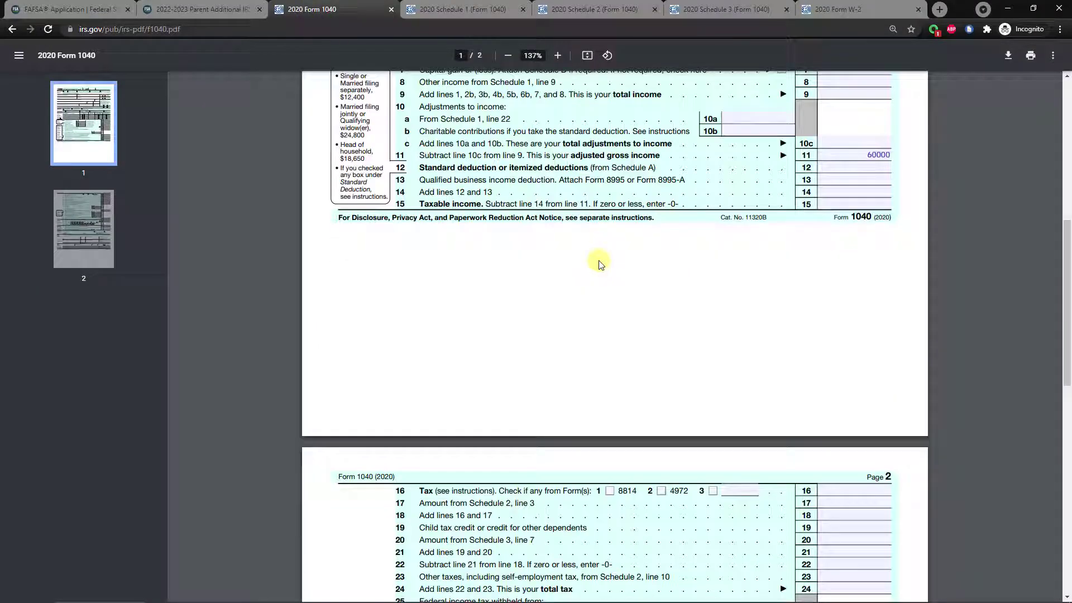
pyautogui.moveTo(423, 288); pyautogui.dragTo(770, 283)
pyautogui.click(827, 286)
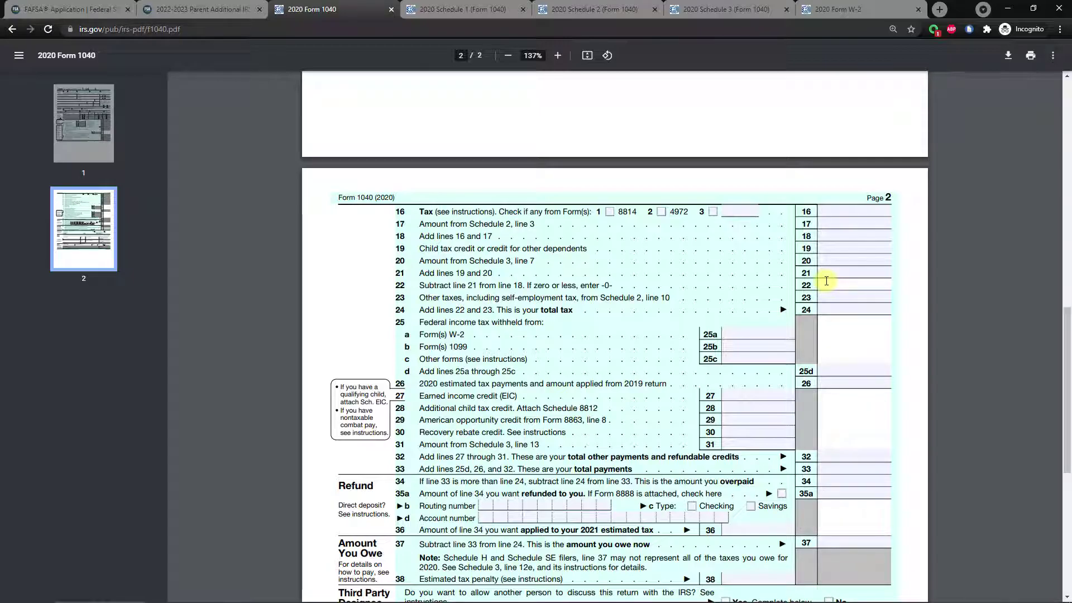
pyautogui.write('100')
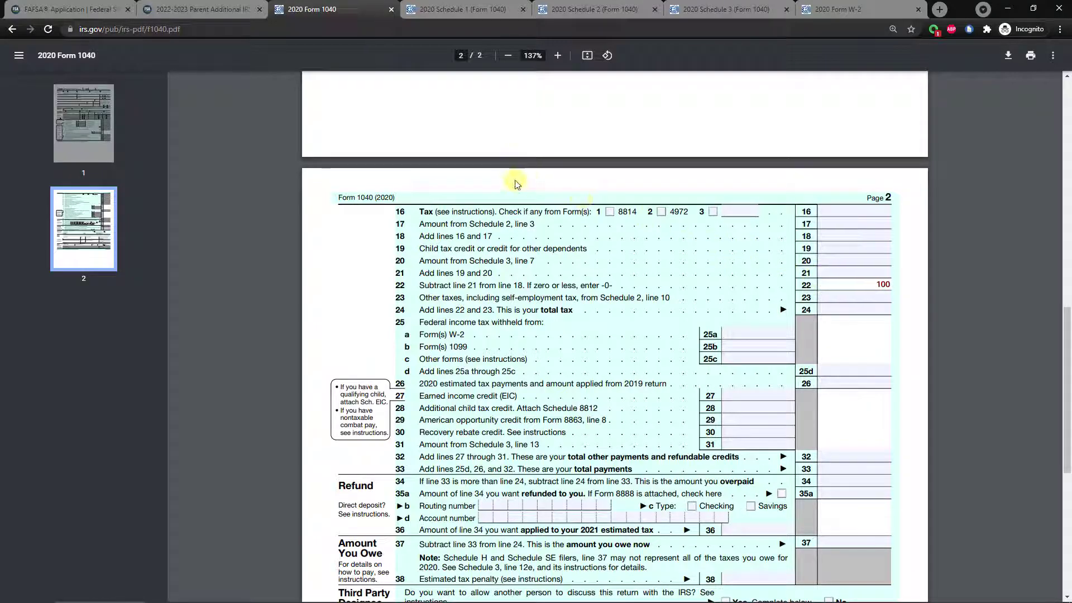
# Review the 2020 Schedules 1, 2 and 3 to work out the parents' income tax.
pyautogui.click(585, 11)
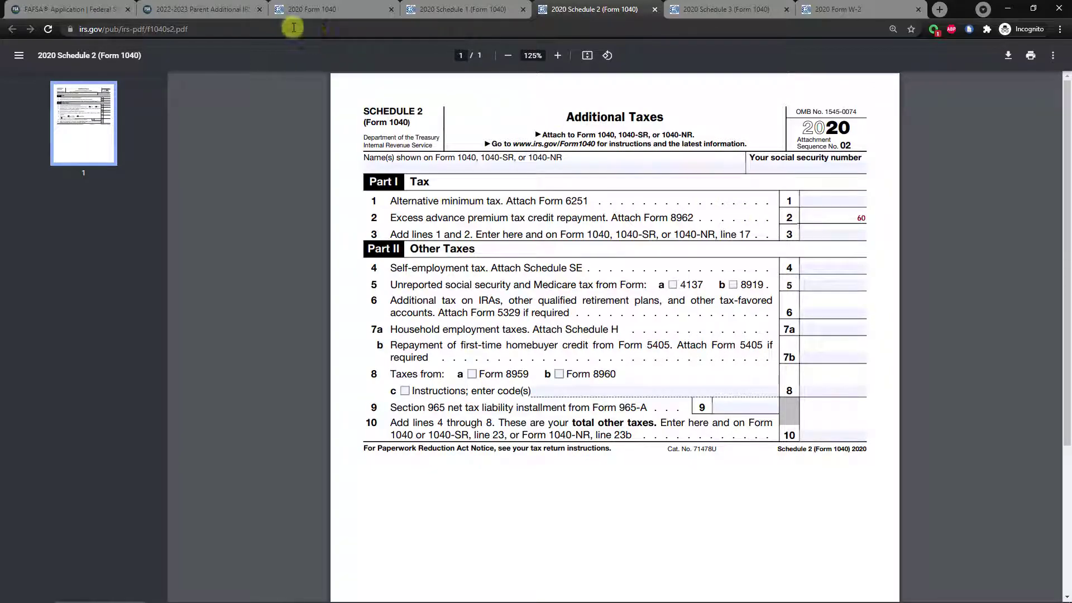
pyautogui.click(212, 10)
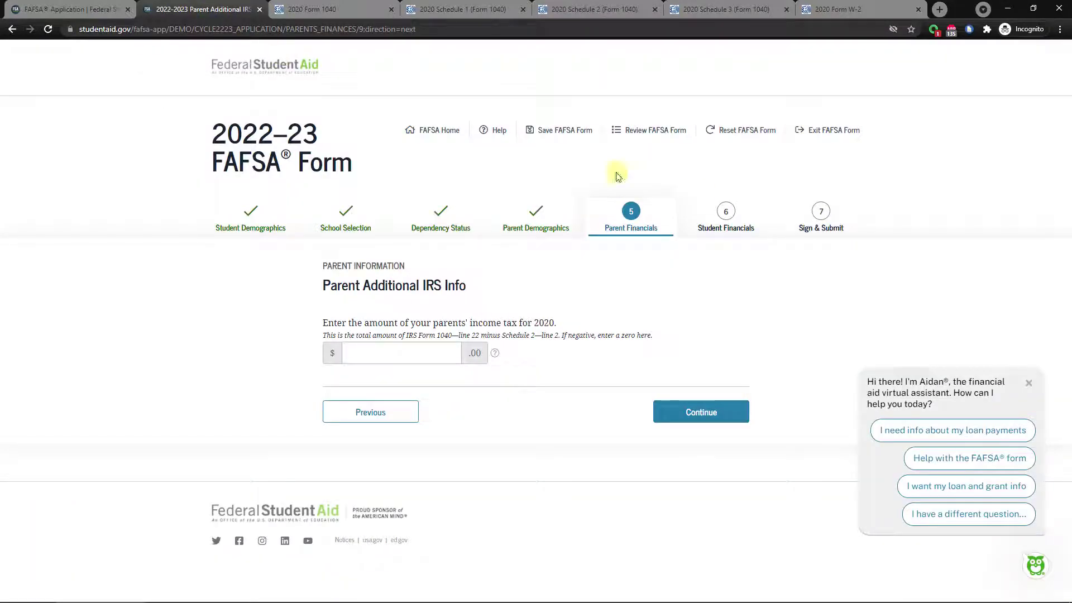
pyautogui.click(398, 352)
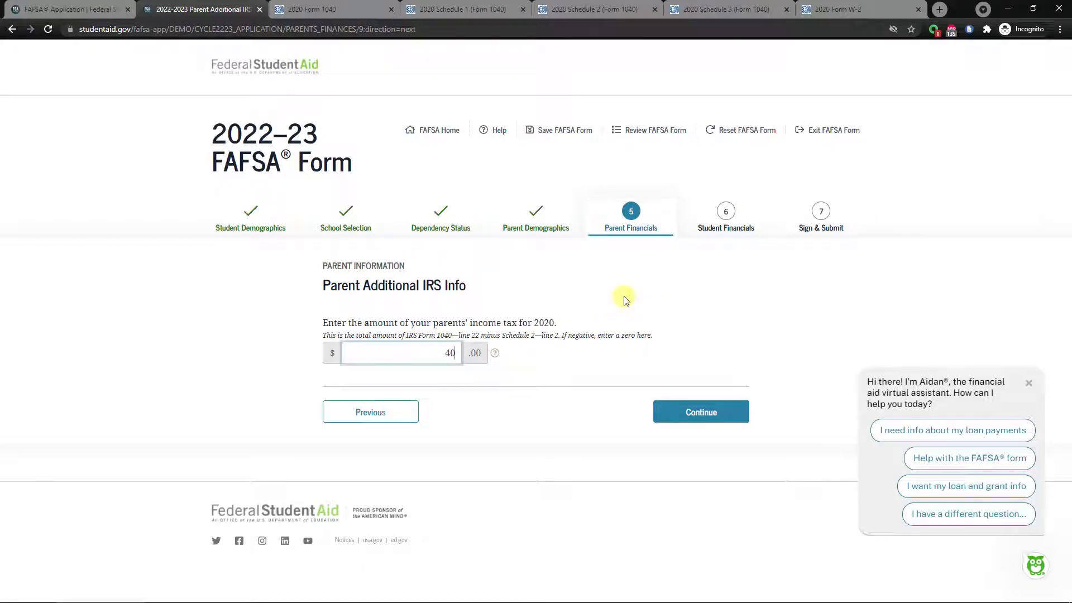
pyautogui.click(476, 11)
pyautogui.click(593, 12)
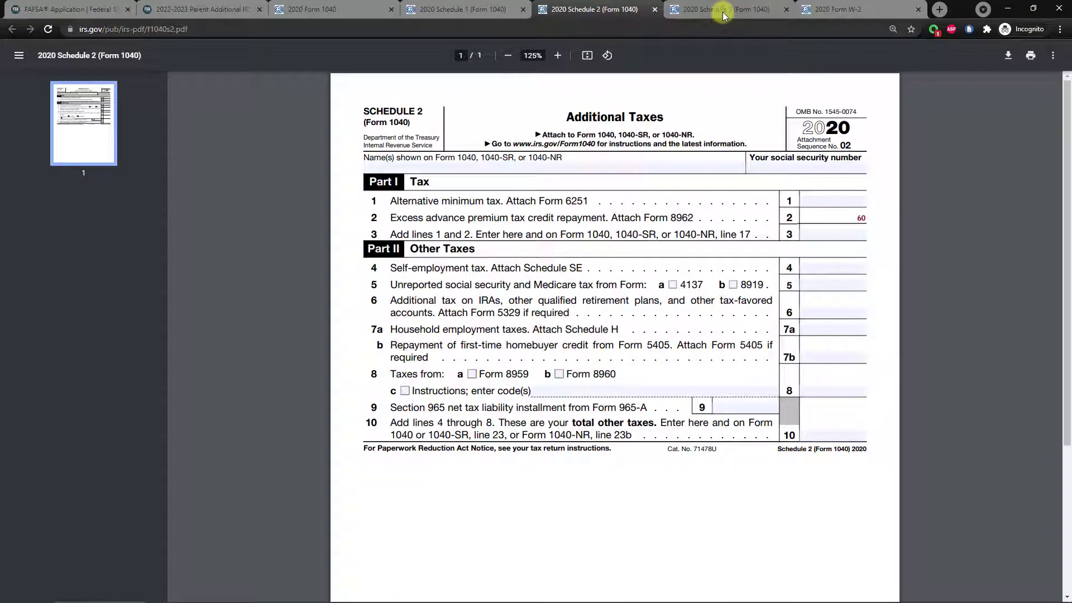
pyautogui.click(720, 10)
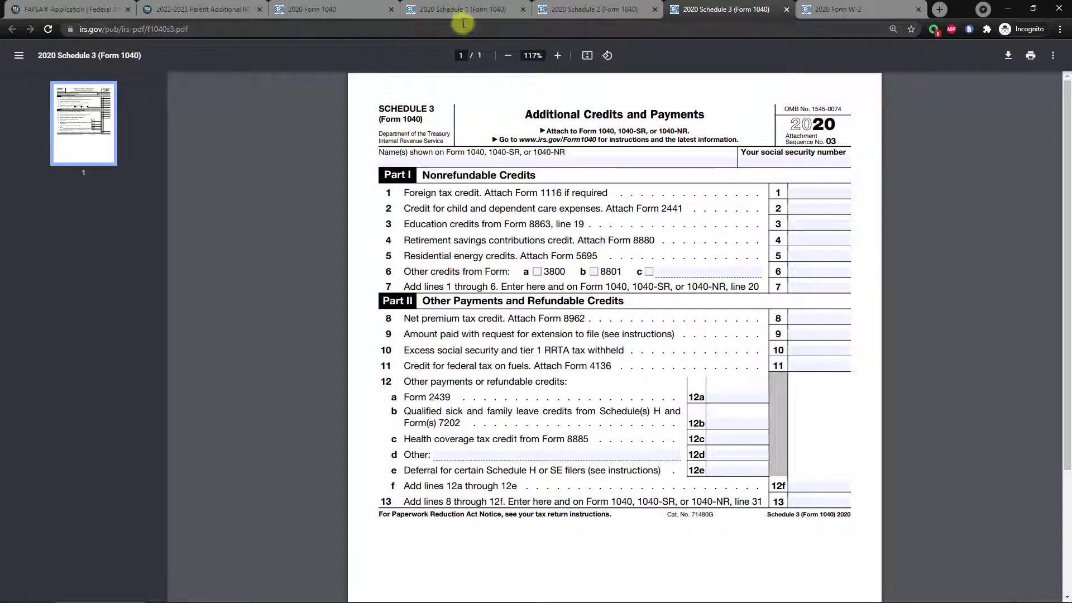
pyautogui.click(573, 11)
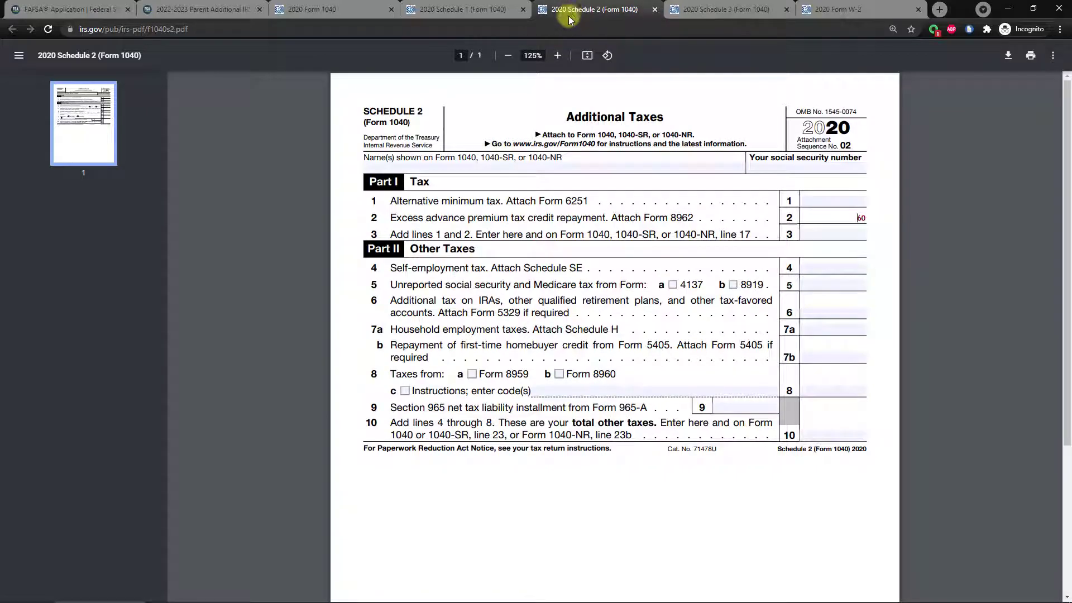
pyautogui.click(471, 14)
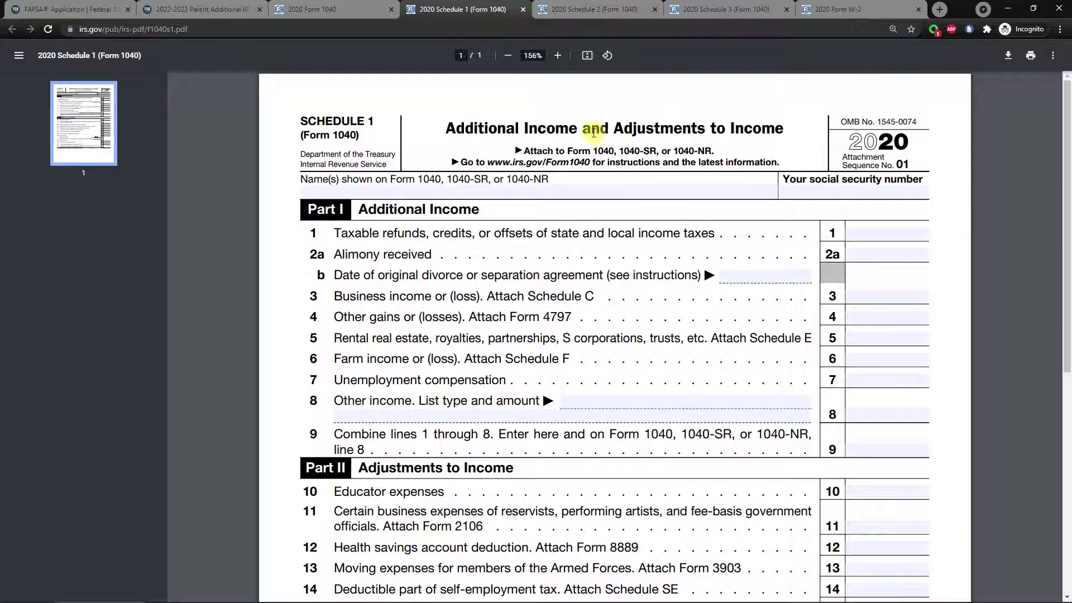
# Recheck the Form 1040 and submit 40 as the parents' 2020 income tax.
pyautogui.click(304, 15)
pyautogui.scroll(15, 546, 296)
pyautogui.scroll(1, 545, 295)
pyautogui.scroll(-15, 545, 296)
pyautogui.scroll(-1, 537, 296)
pyautogui.click(204, 9)
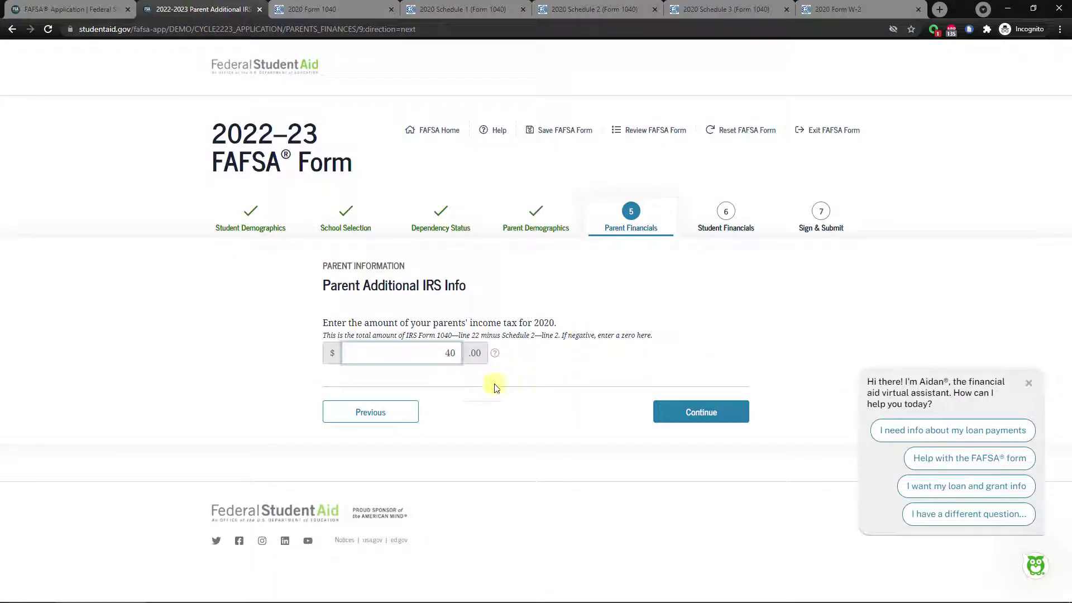
pyautogui.click(700, 418)
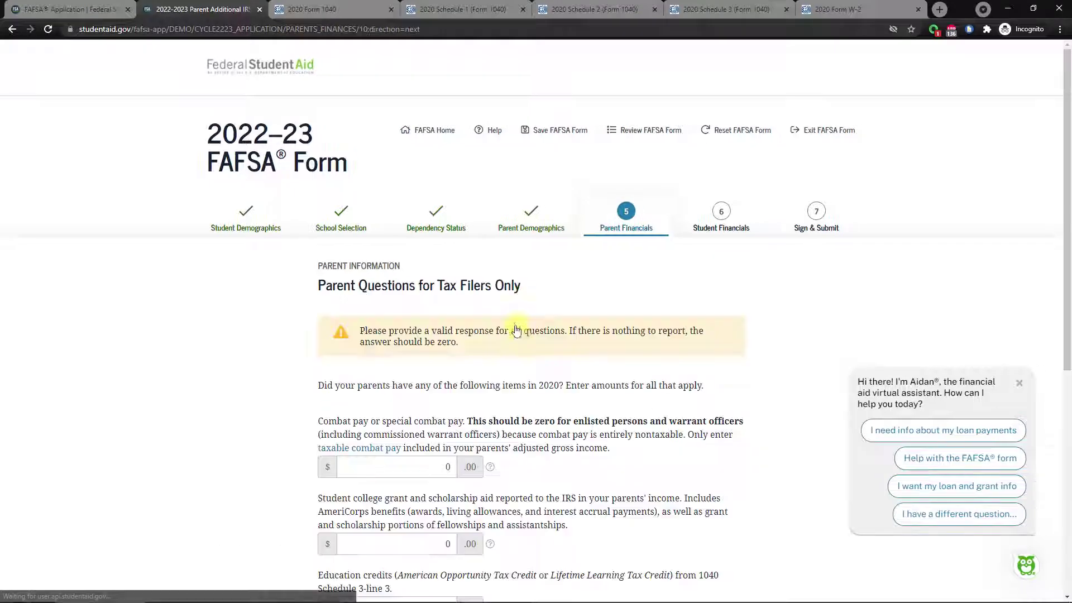
# Read the help explanation for the student college grant and scholarship question.
pyautogui.scroll(-4, 523, 340)
pyautogui.scroll(-2, 525, 339)
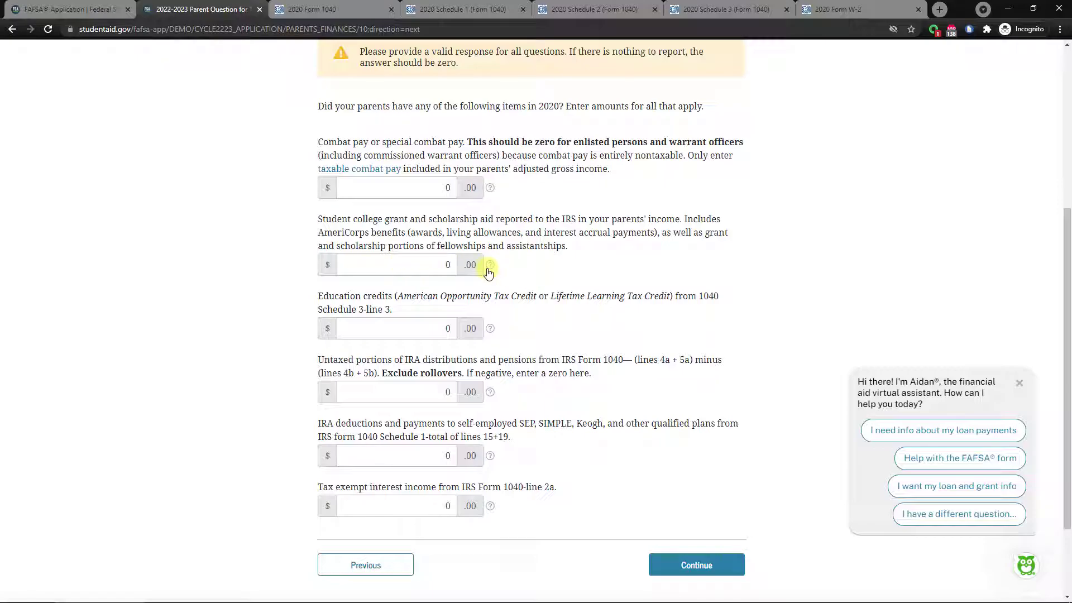
pyautogui.click(490, 266)
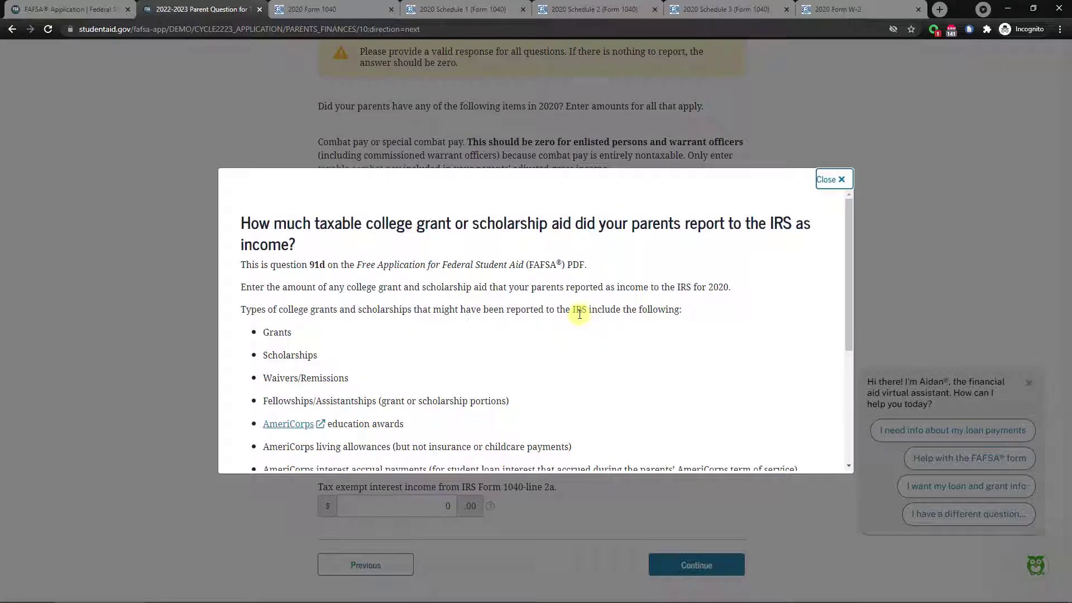
pyautogui.scroll(-1, 587, 312)
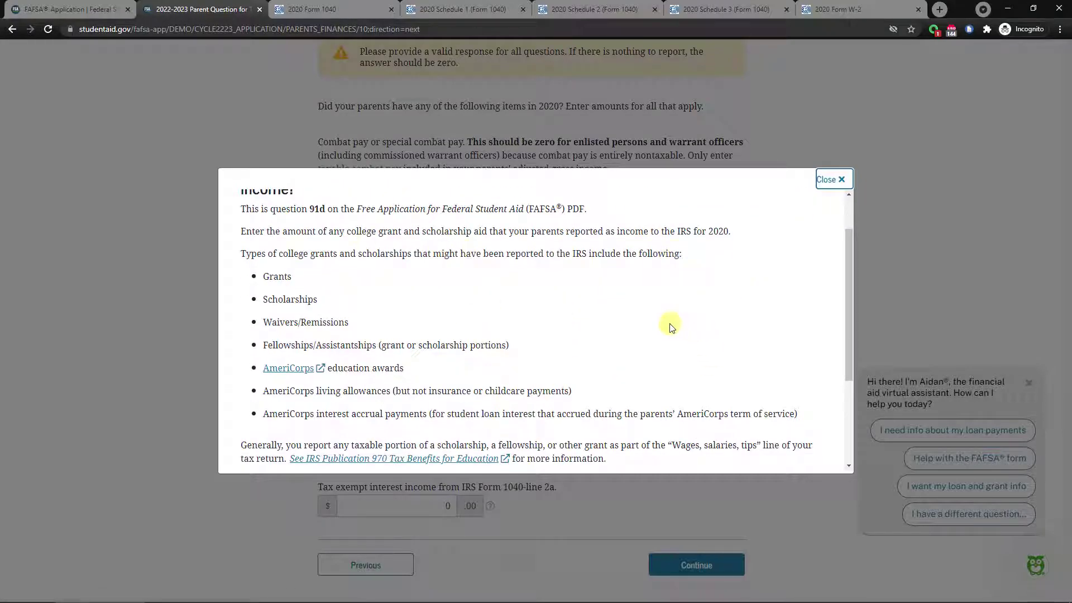
pyautogui.scroll(-2, 647, 322)
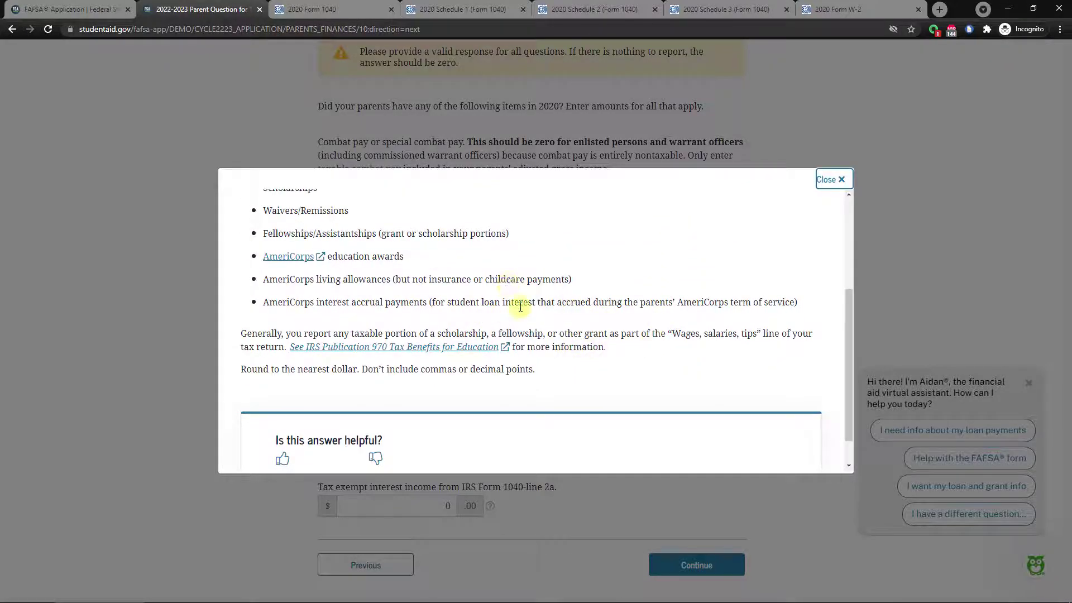
pyautogui.scroll(2, 685, 371)
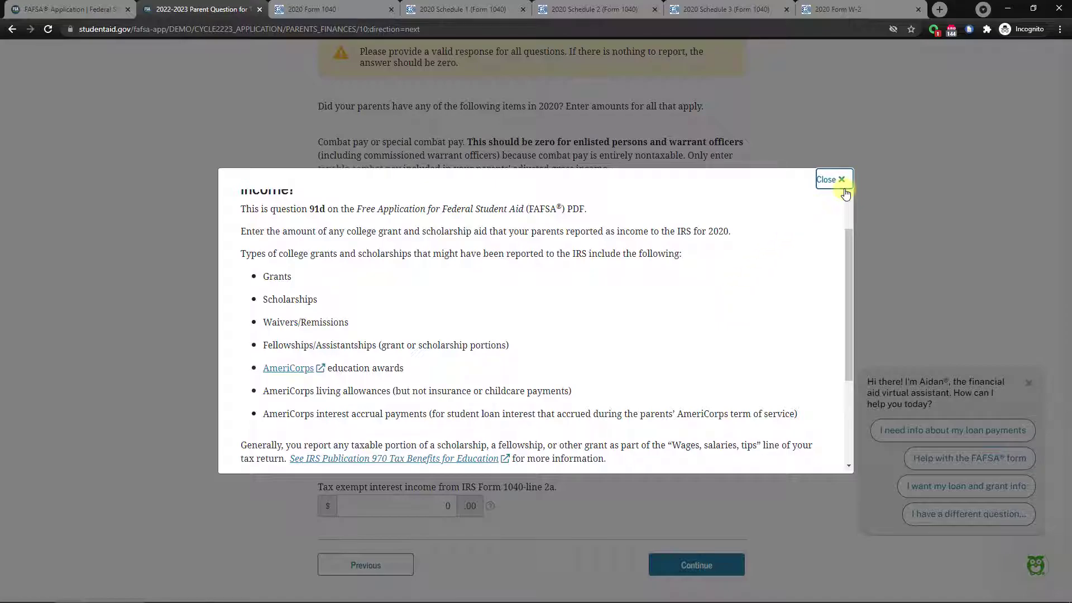
pyautogui.click(832, 179)
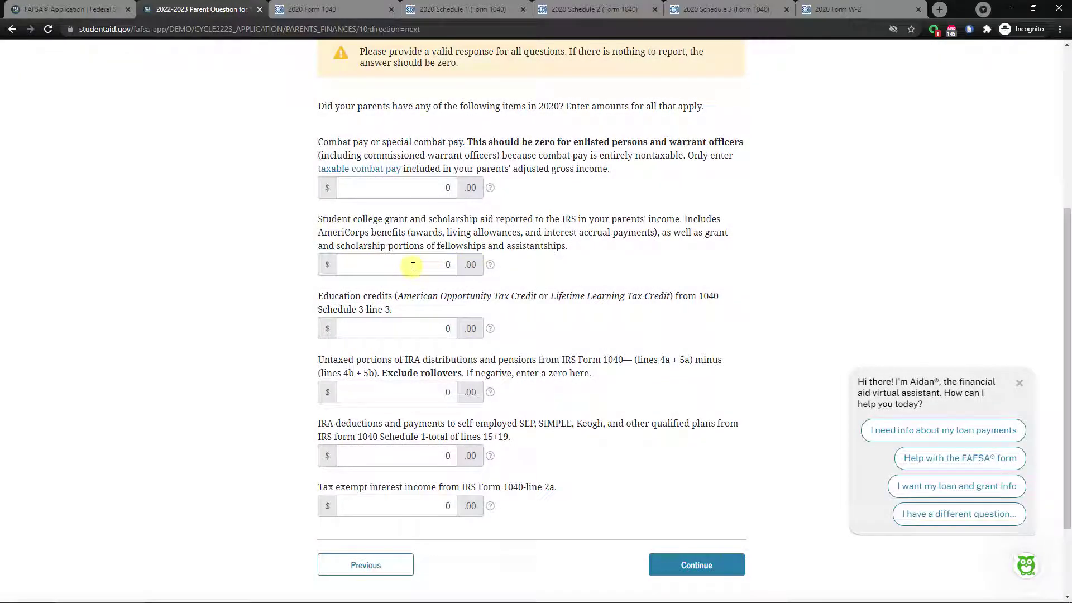
# Leave college grant and education credits at 0 after checking Schedule 3 line 3 and the 1040.
pyautogui.click(448, 266)
pyautogui.click(388, 330)
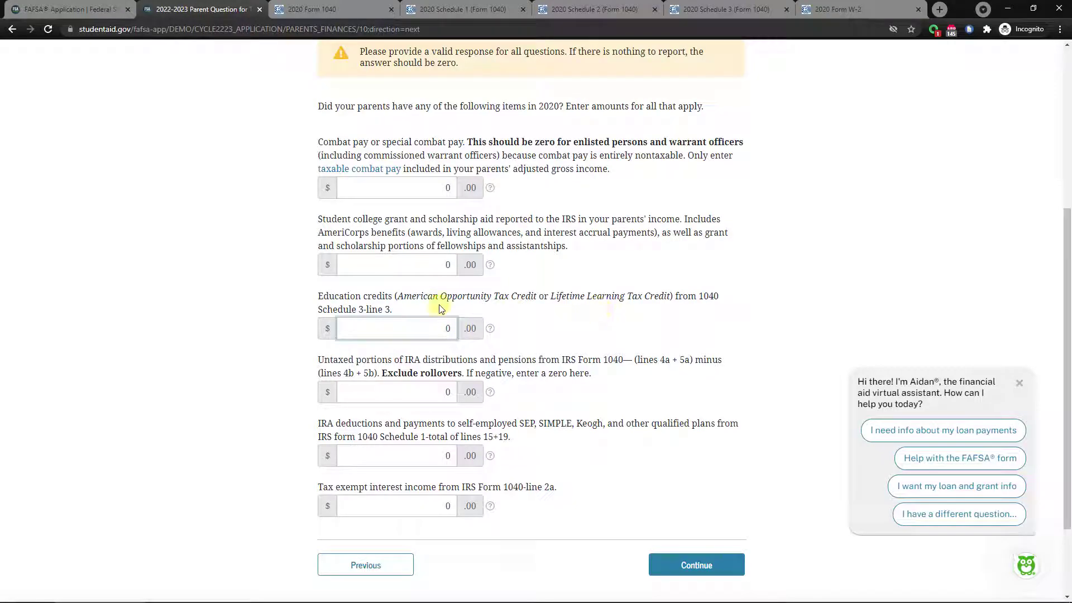
pyautogui.moveTo(692, 310); pyautogui.dragTo(698, 296)
pyautogui.click(406, 306)
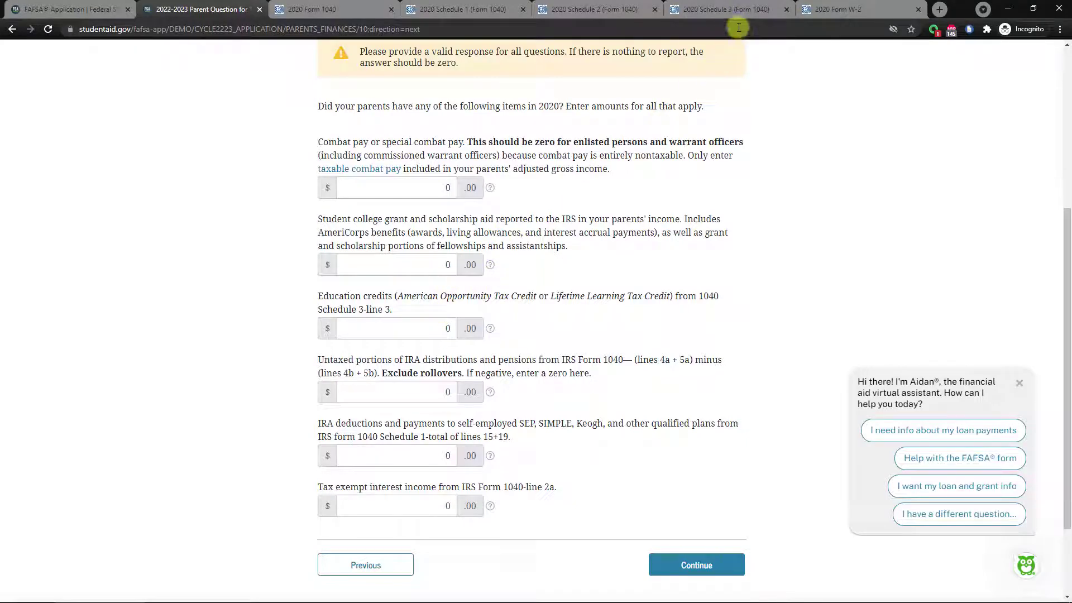
pyautogui.click(735, 16)
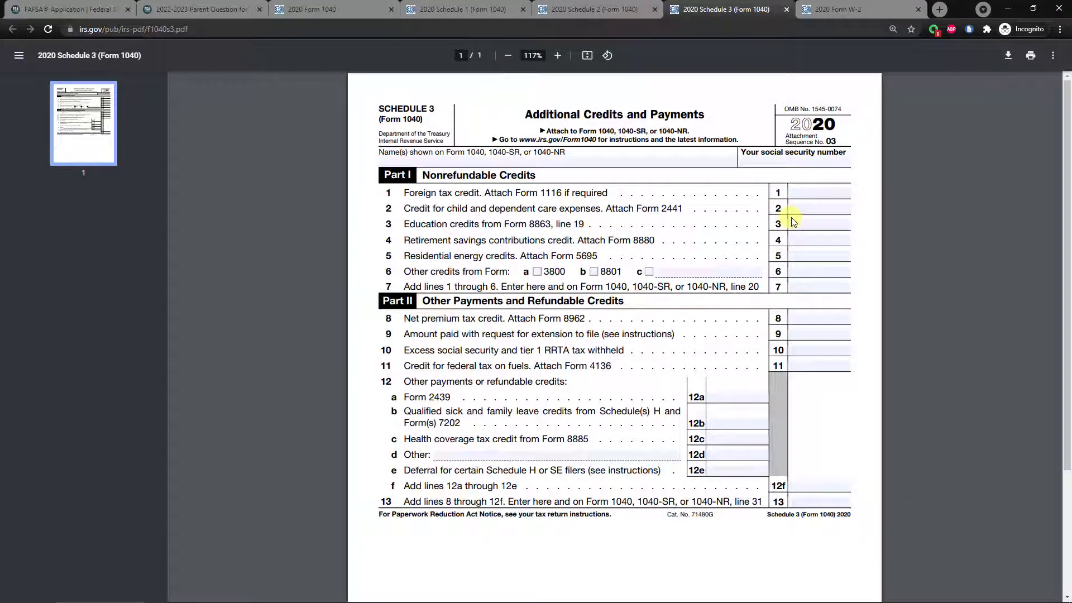
pyautogui.click(215, 9)
pyautogui.scroll(-1, 323, 322)
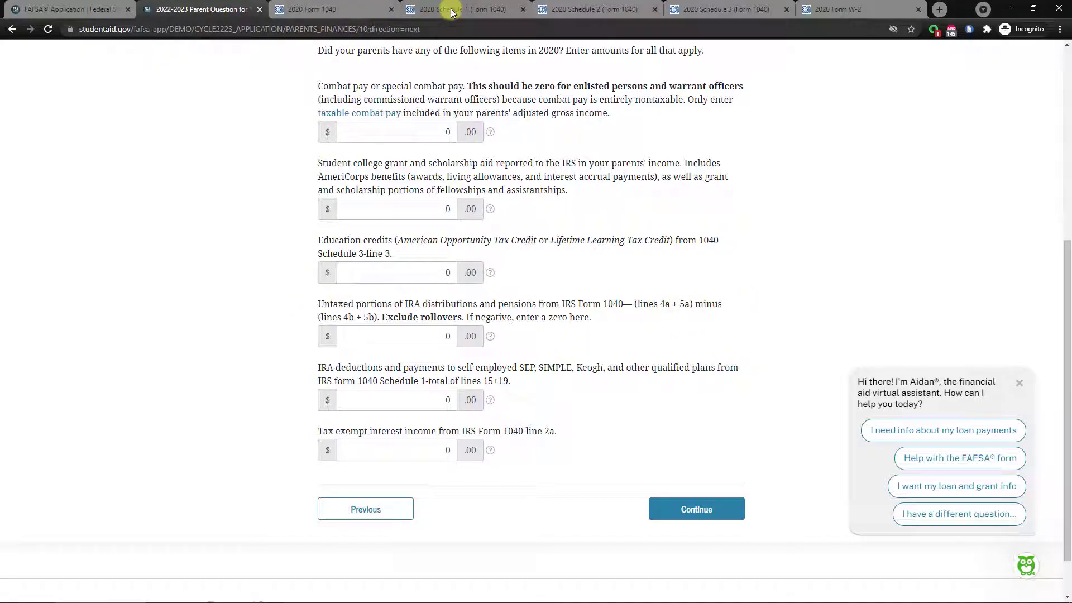
pyautogui.click(321, 19)
pyautogui.scroll(8, 513, 271)
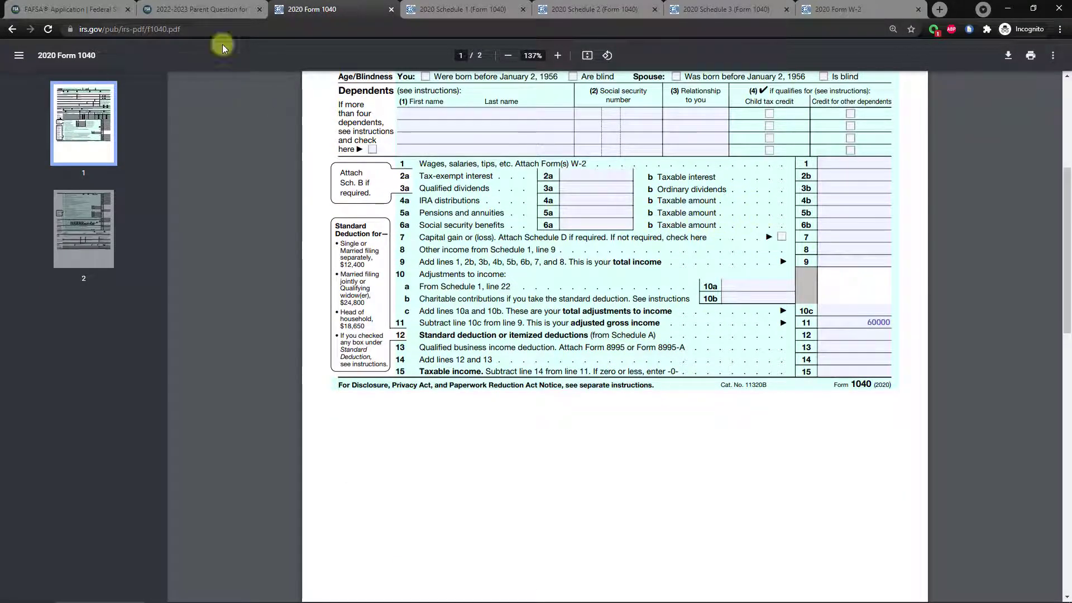
pyautogui.click(193, 15)
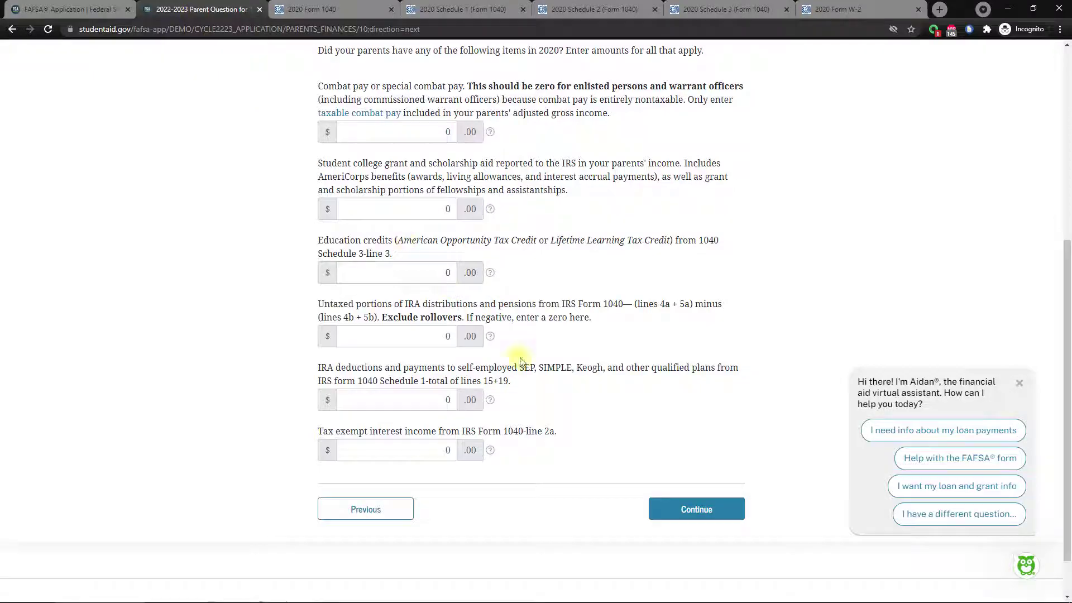
# Leave IRA distributions, IRA deductions and tax-exempt interest at 0 and continue.
pyautogui.click(417, 333)
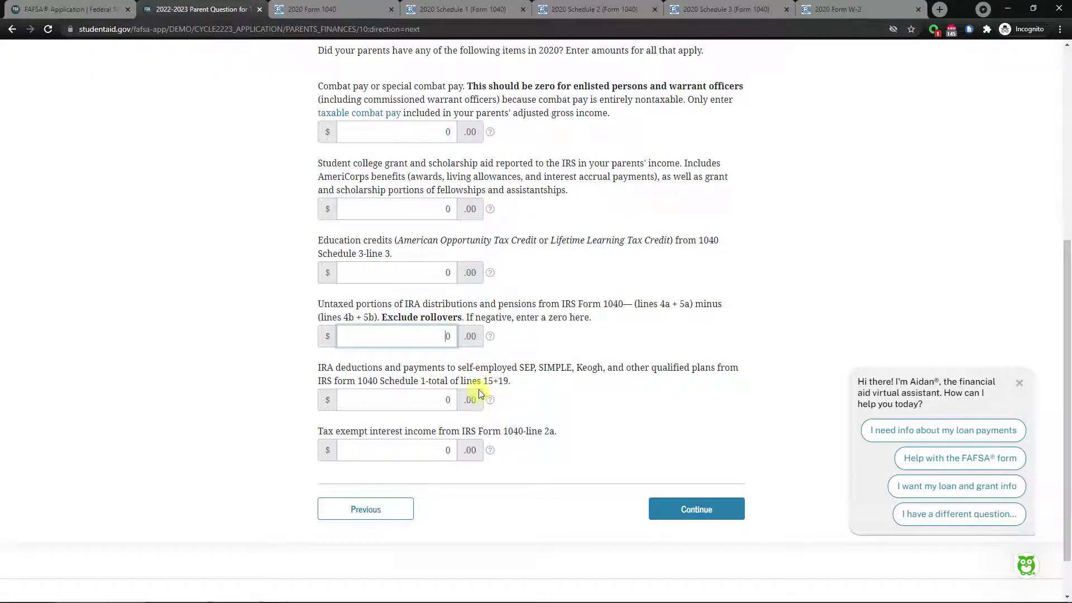
pyautogui.scroll(-1, 427, 374)
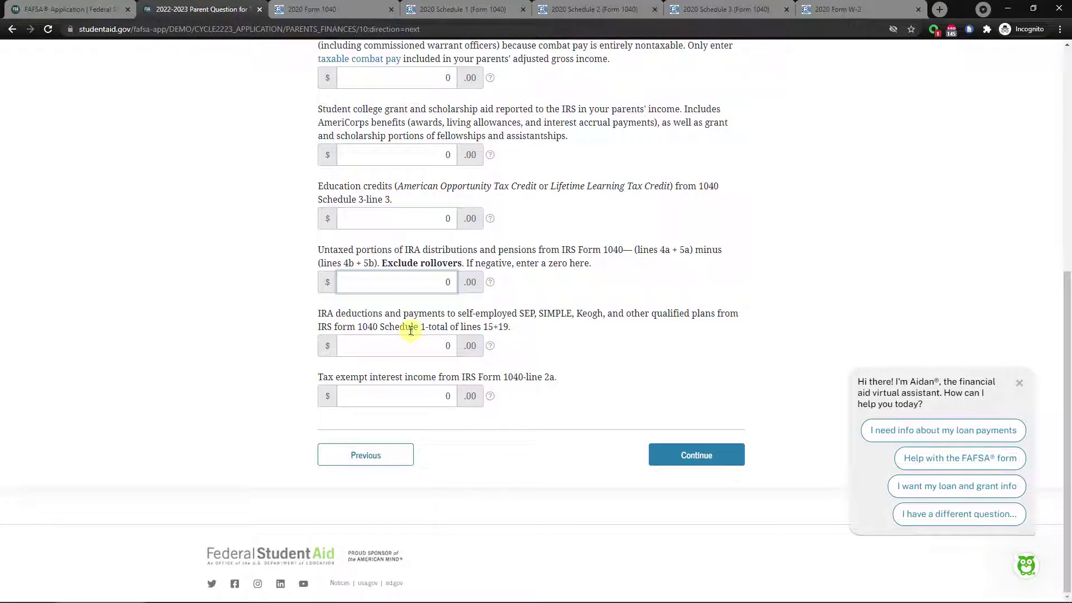
pyautogui.moveTo(363, 327); pyautogui.dragTo(469, 322)
pyautogui.click(450, 341)
pyautogui.click(384, 402)
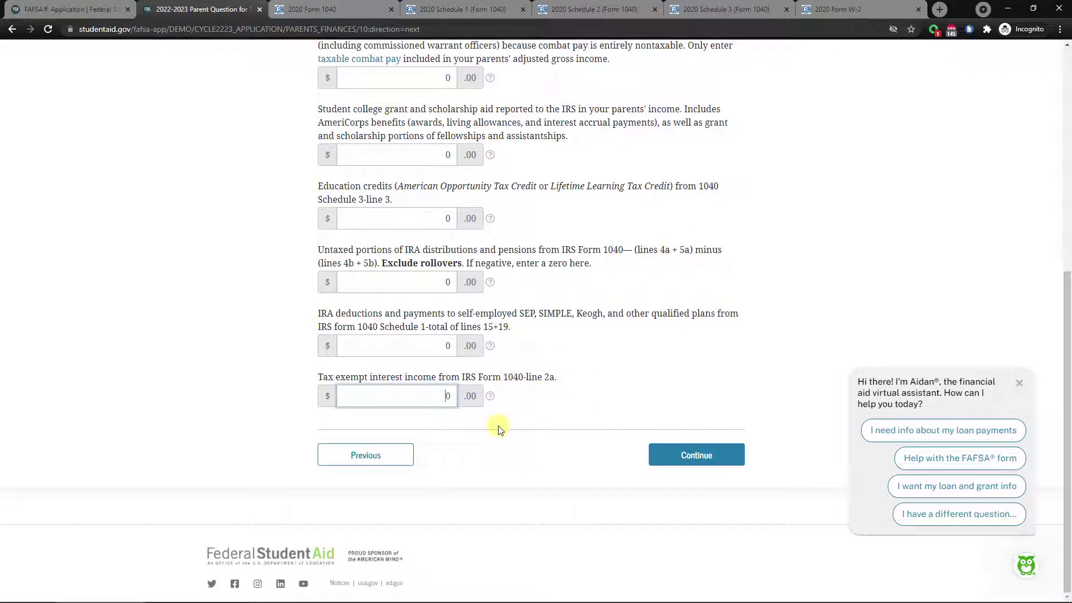
pyautogui.click(659, 452)
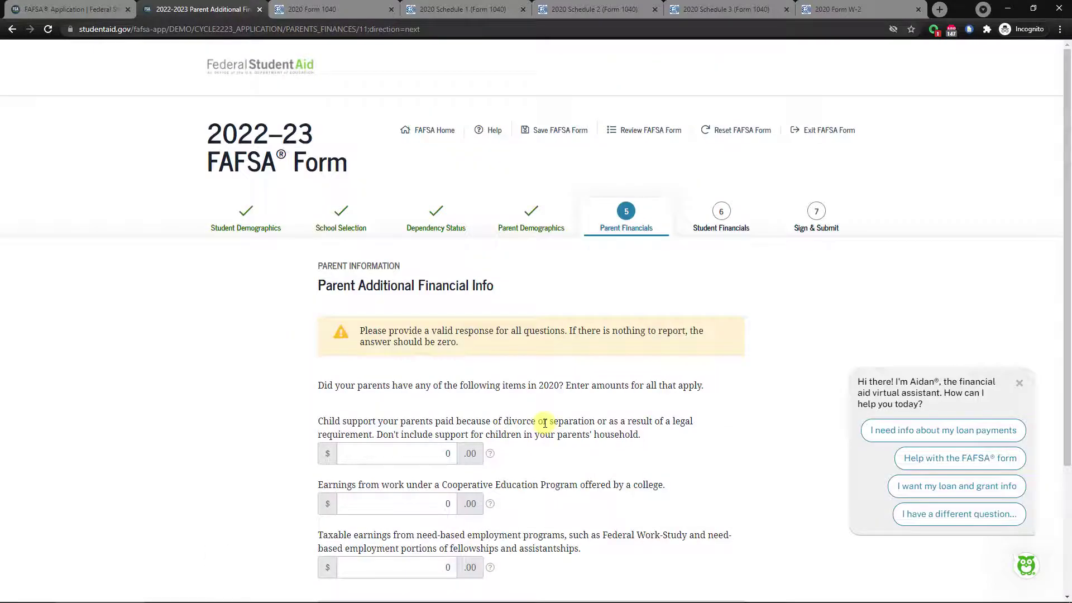
# Keep 0 for Cooperative Education and taxable need-based employment earnings and continue.
pyautogui.scroll(-2, 558, 357)
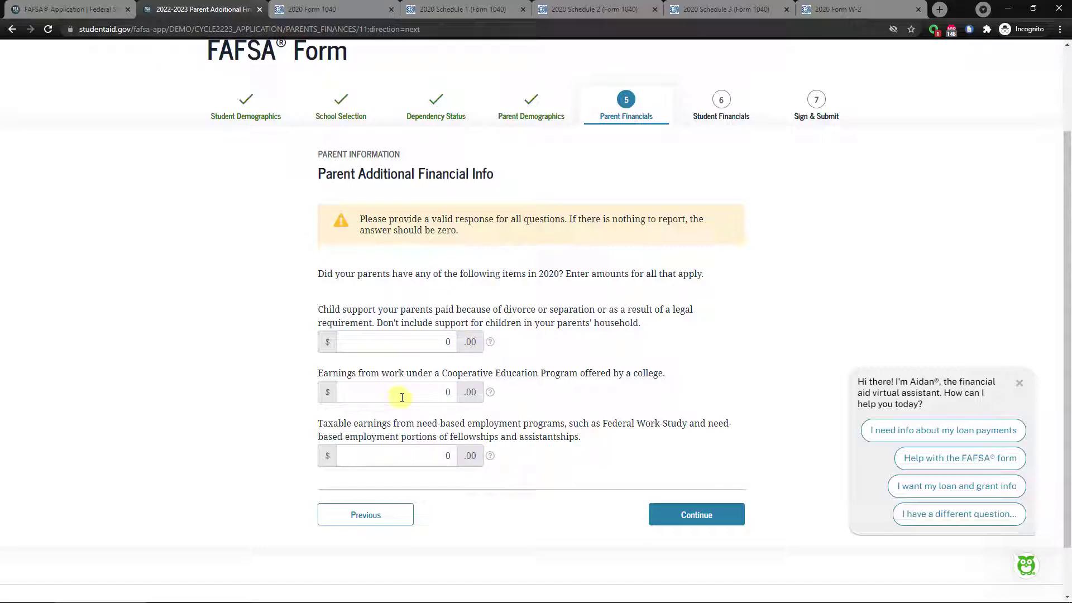
pyautogui.click(428, 394)
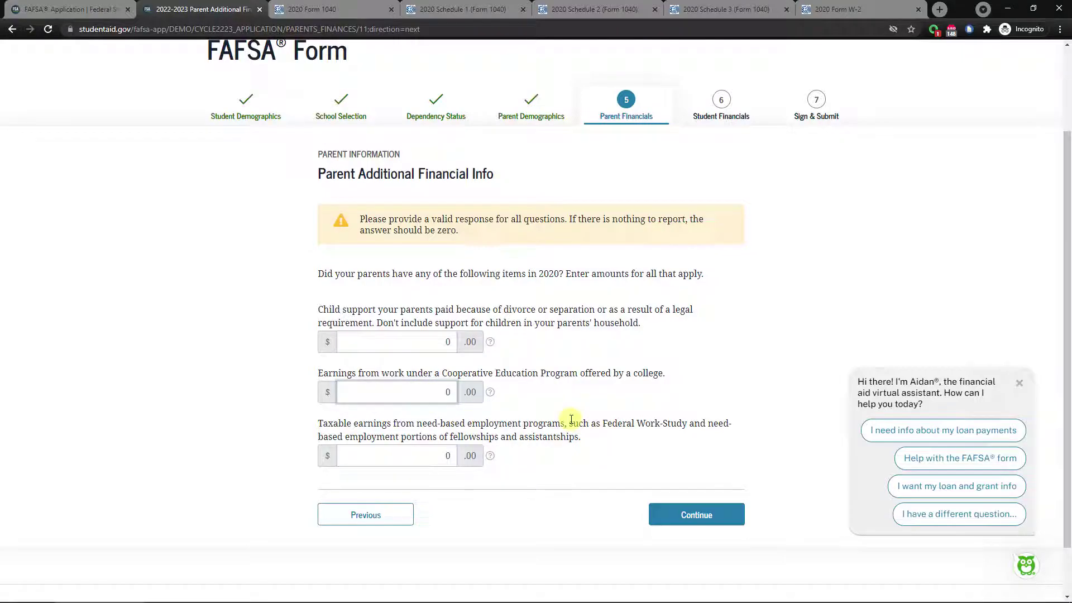
pyautogui.click(410, 463)
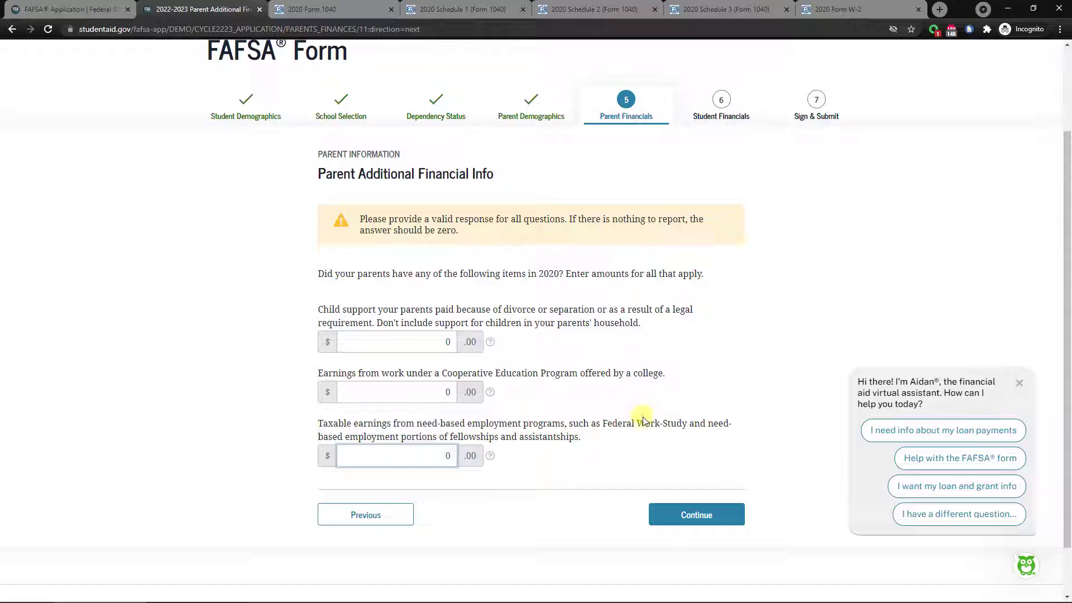
pyautogui.click(665, 515)
pyautogui.scroll(-2, 558, 391)
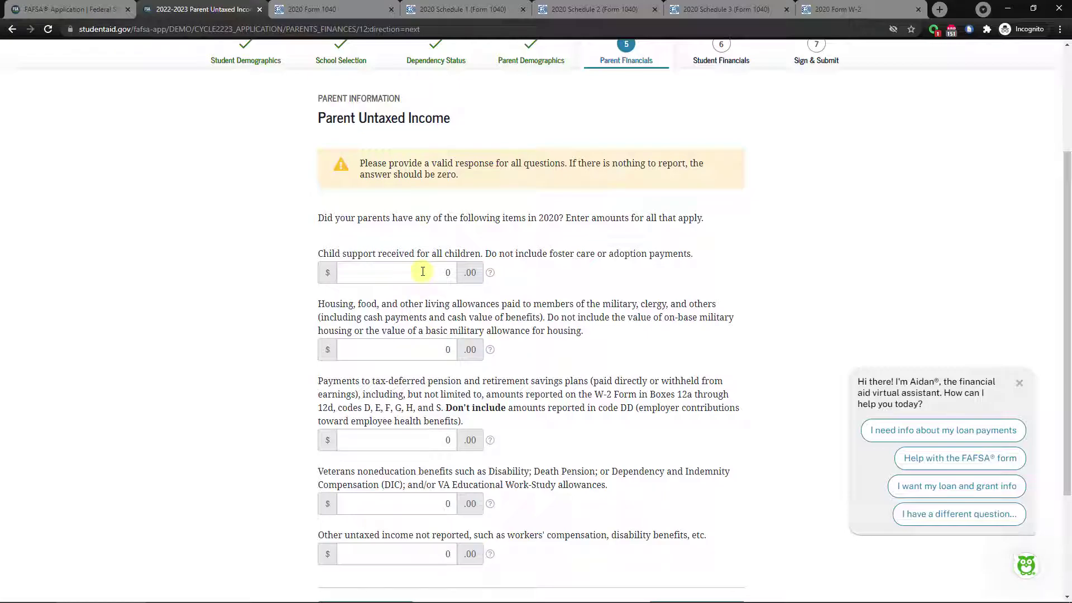
pyautogui.click(424, 272)
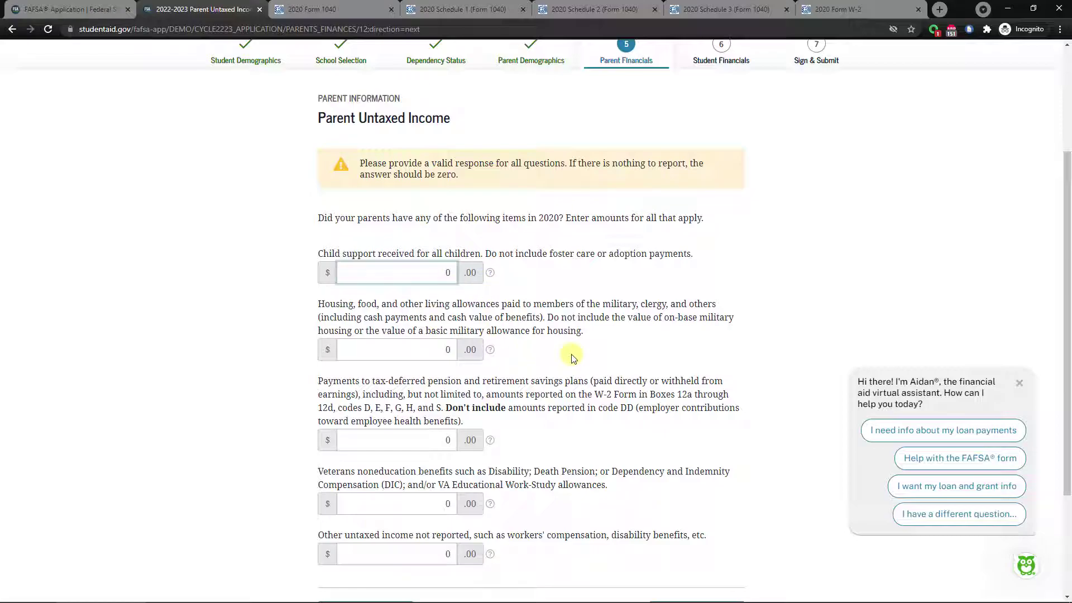
pyautogui.click(408, 346)
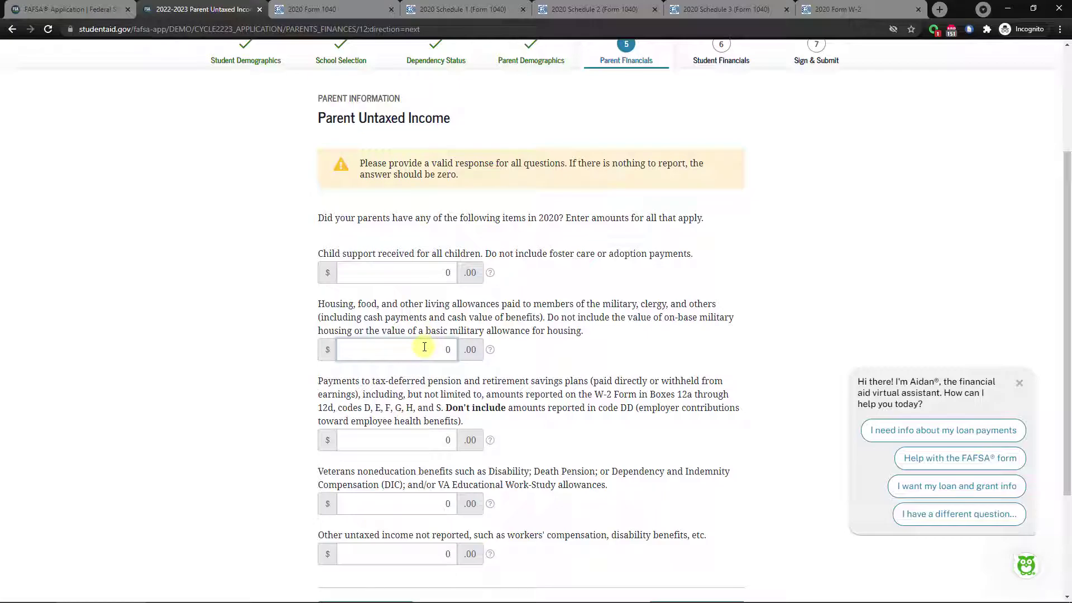
pyautogui.scroll(-1, 422, 351)
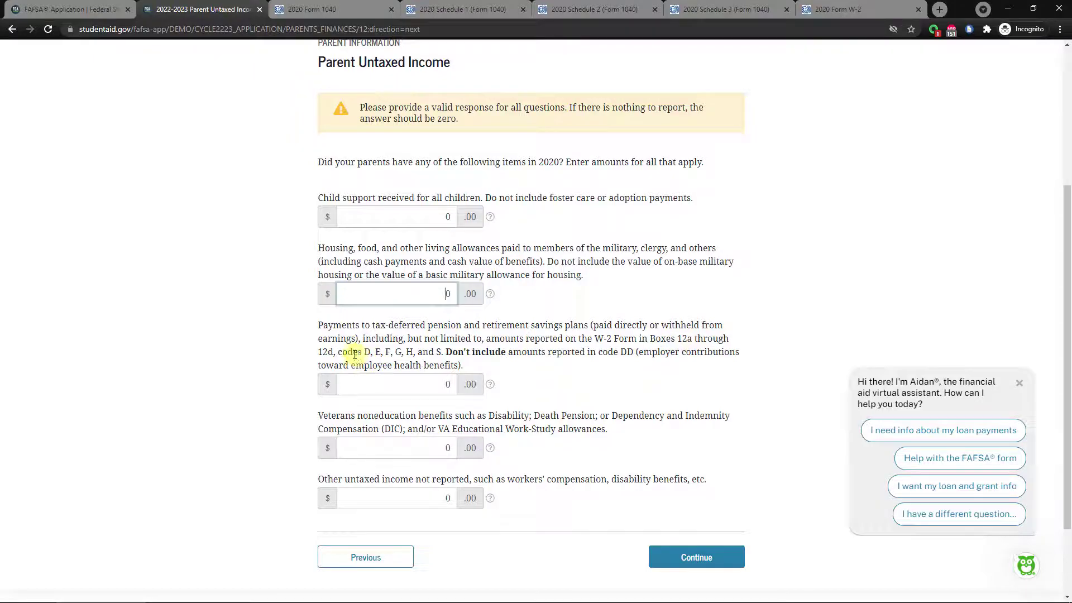
pyautogui.moveTo(366, 353); pyautogui.dragTo(442, 353)
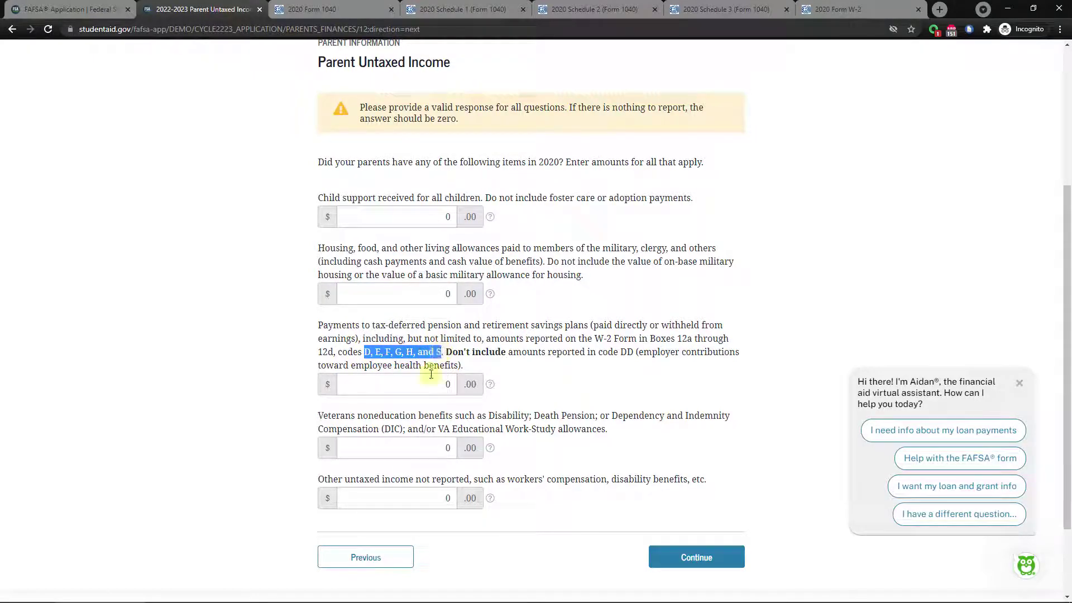
pyautogui.click(840, 18)
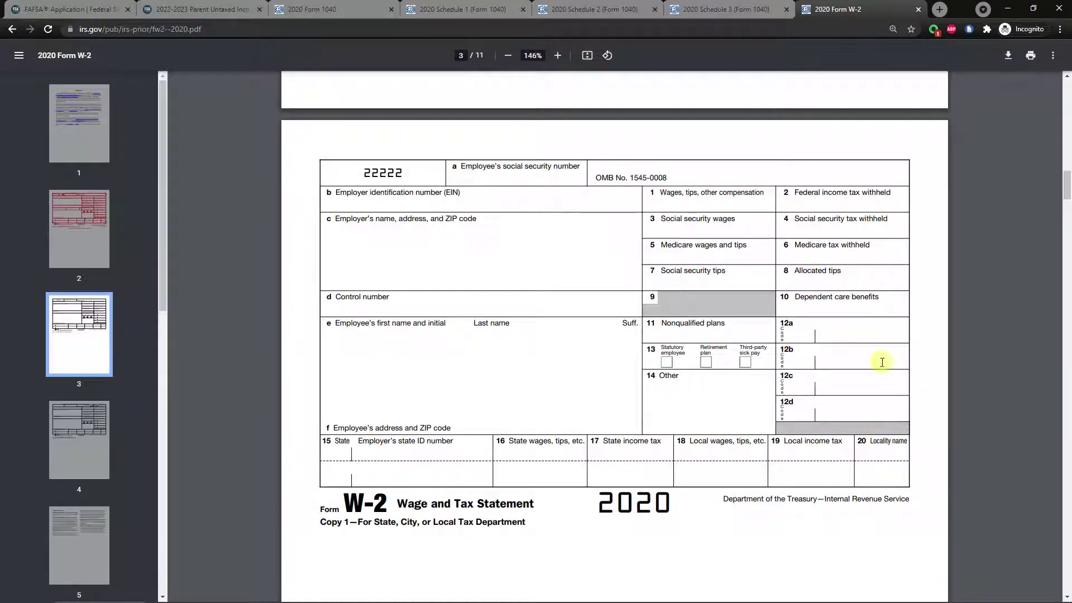
pyautogui.click(215, 9)
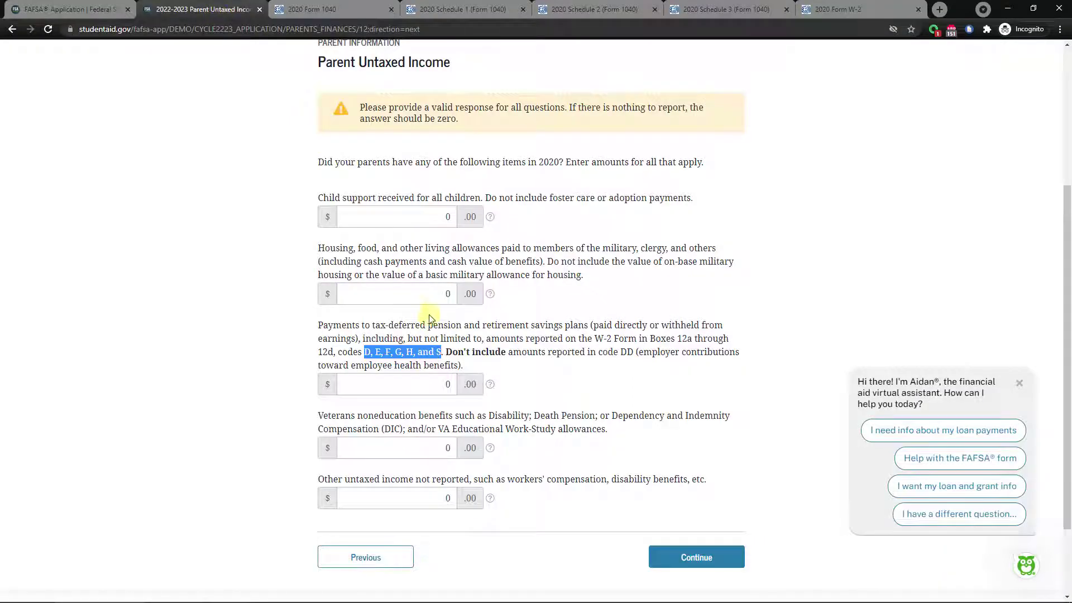
pyautogui.click(371, 355)
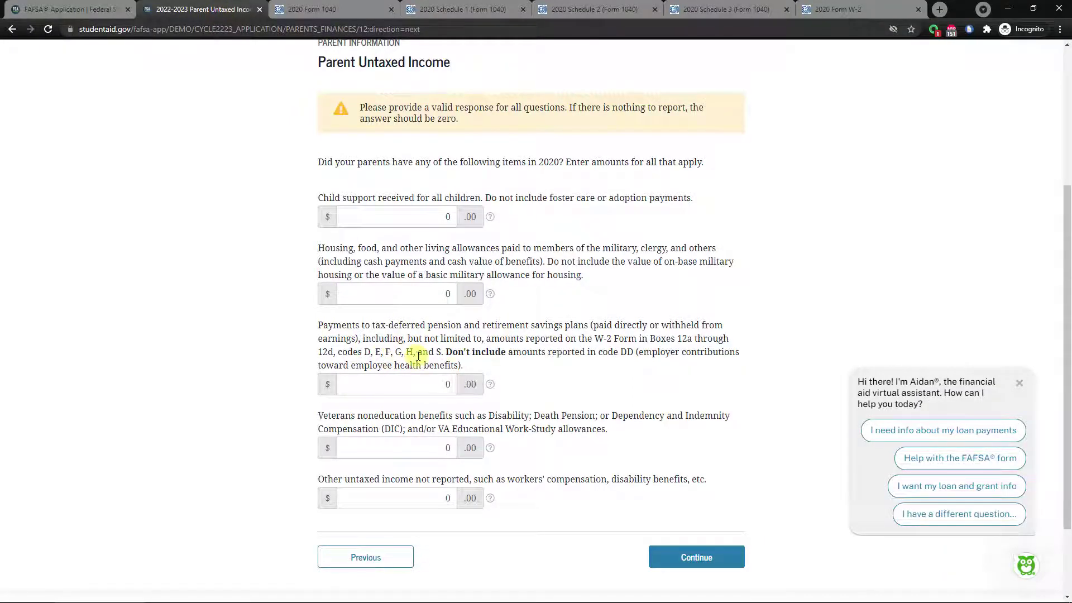
pyautogui.click(827, 10)
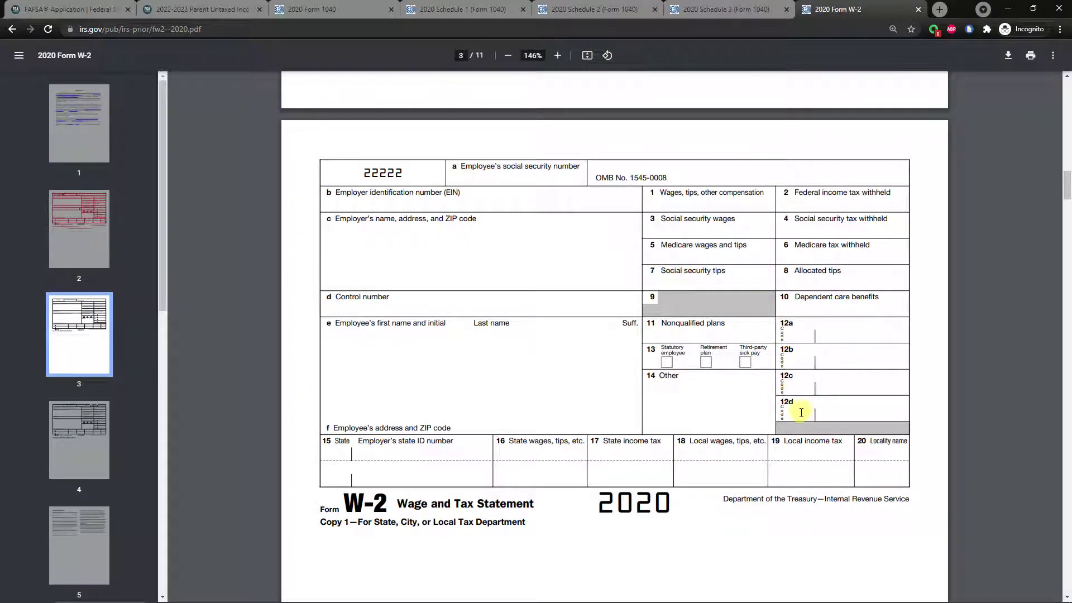
pyautogui.click(190, 9)
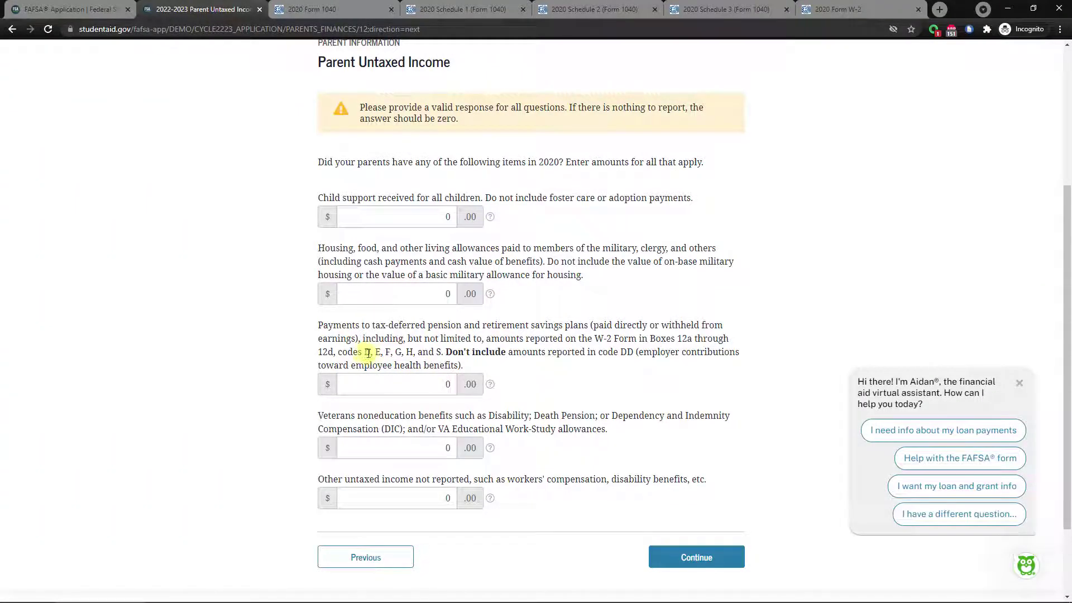
pyautogui.moveTo(364, 351); pyautogui.dragTo(437, 353)
# Confirm 0 for Veterans noneducation benefits and other untaxed income, then continue.
pyautogui.click(441, 352)
pyautogui.scroll(-1, 400, 417)
pyautogui.click(407, 392)
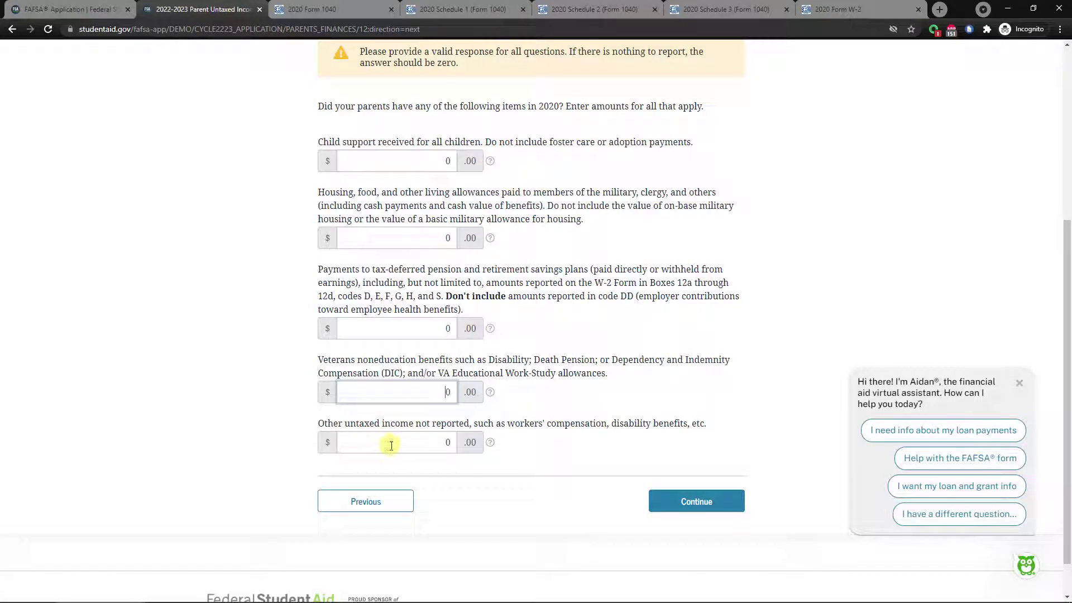
pyautogui.click(428, 447)
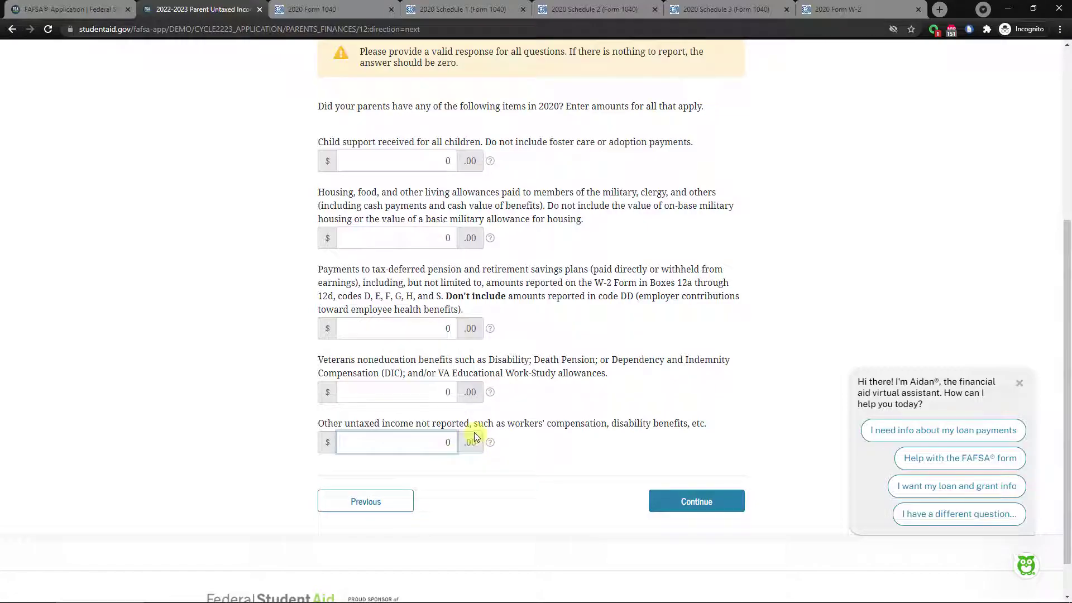
pyautogui.scroll(1, 523, 431)
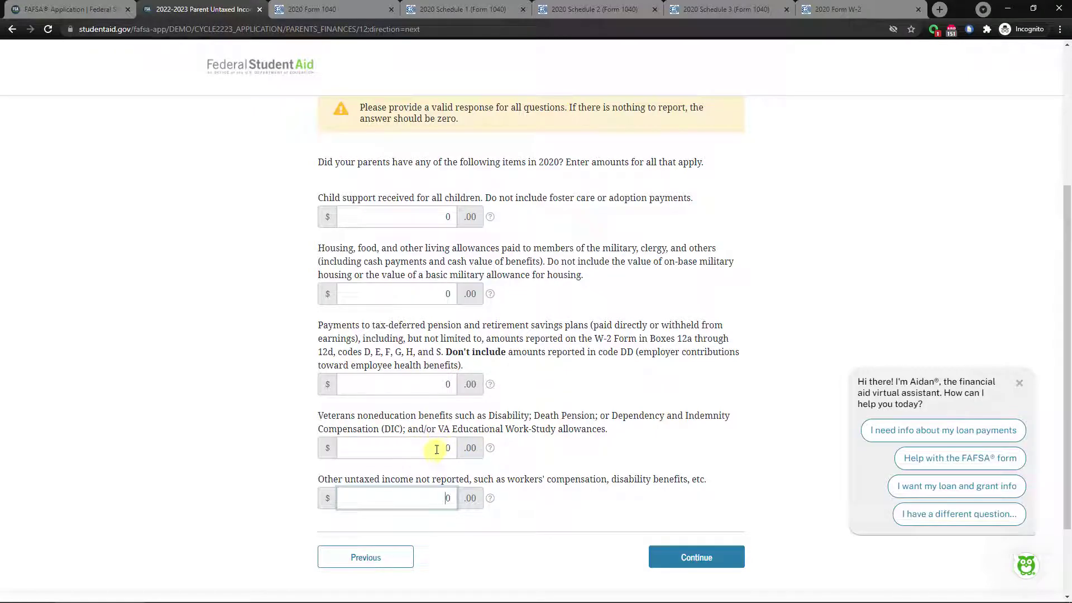
pyautogui.scroll(3, 511, 441)
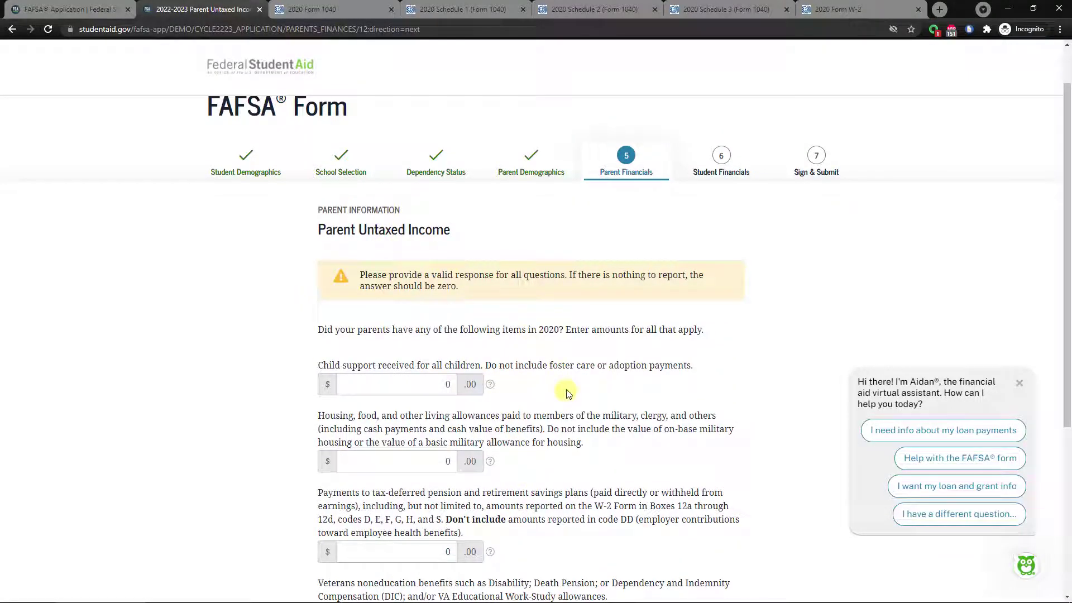
pyautogui.scroll(-3, 566, 385)
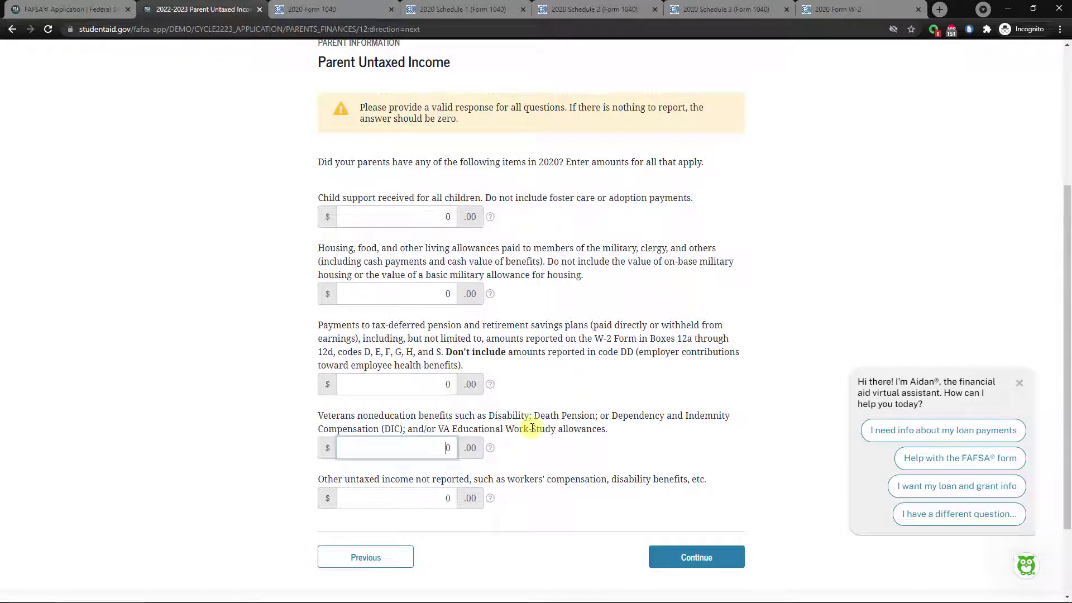
pyautogui.click(407, 453)
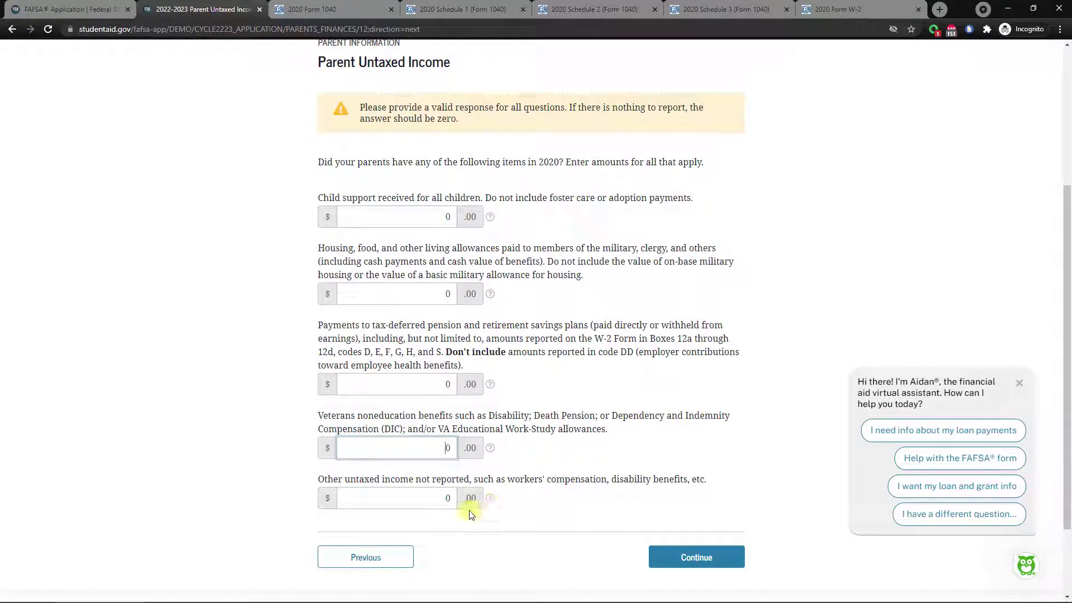
pyautogui.click(680, 564)
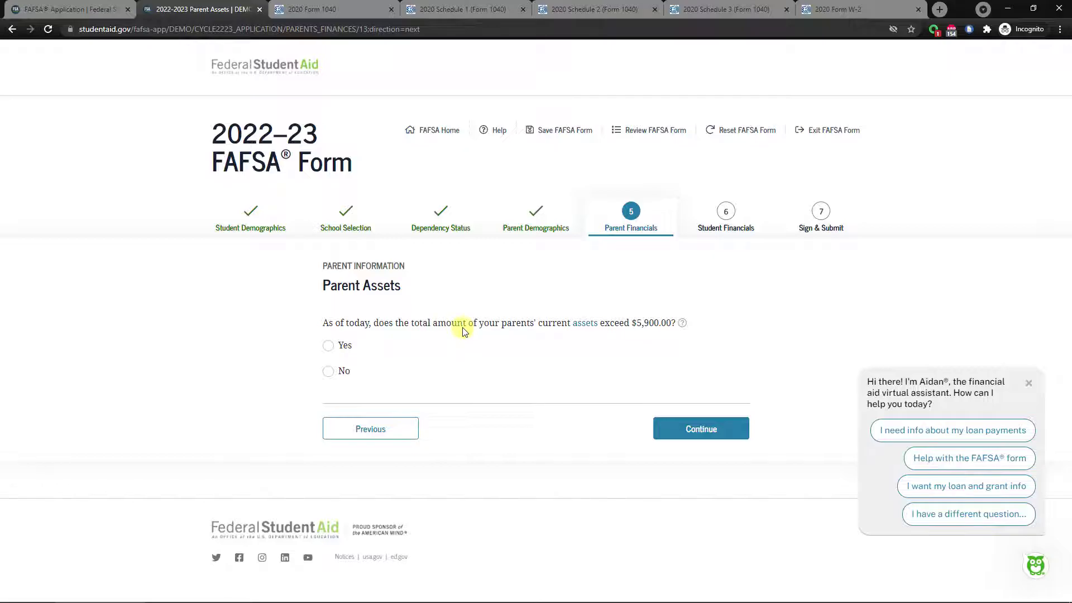
# Read the help explanation of what counts as parent assets.
pyautogui.click(680, 324)
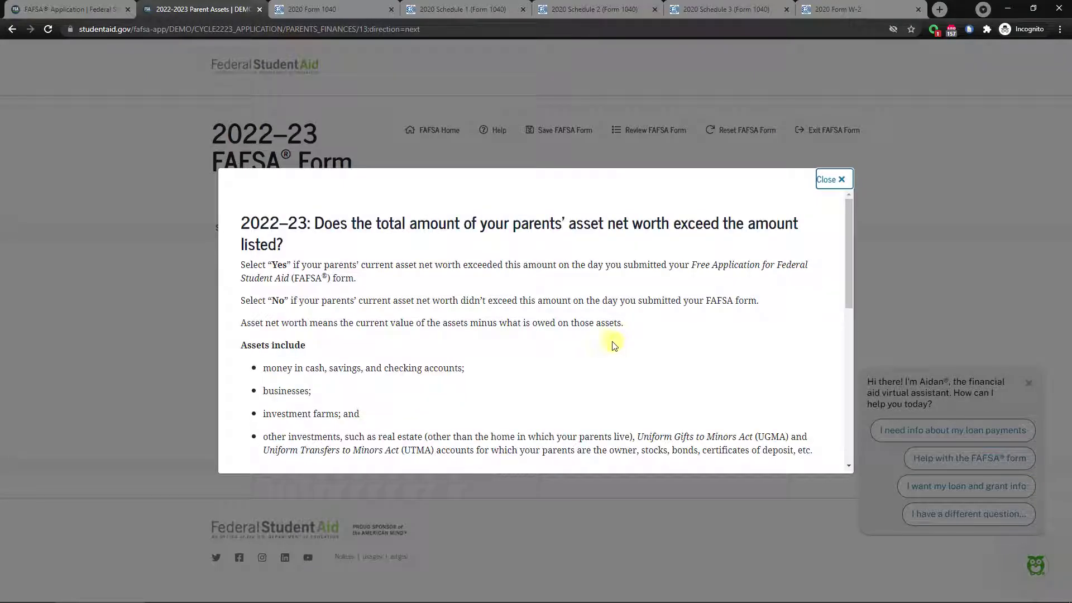
pyautogui.scroll(-1, 668, 332)
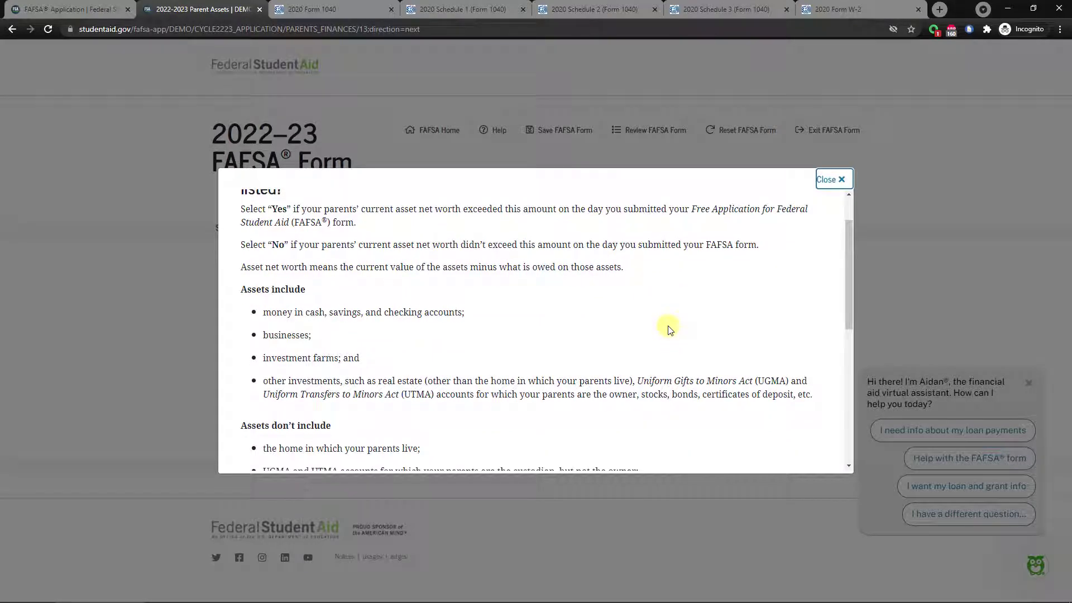
pyautogui.scroll(-2, 669, 329)
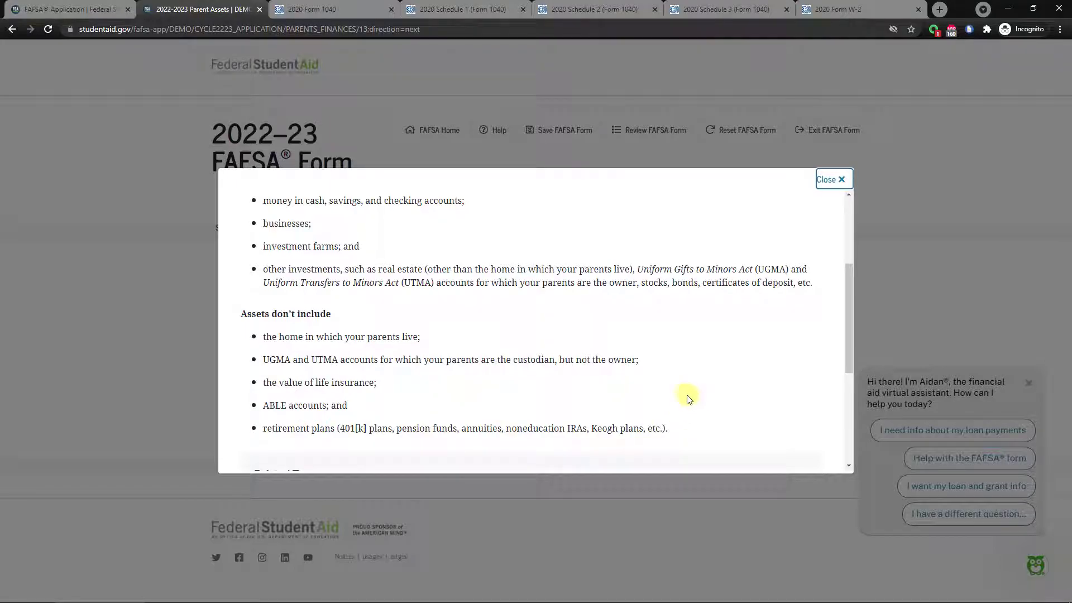
pyautogui.scroll(1, 684, 385)
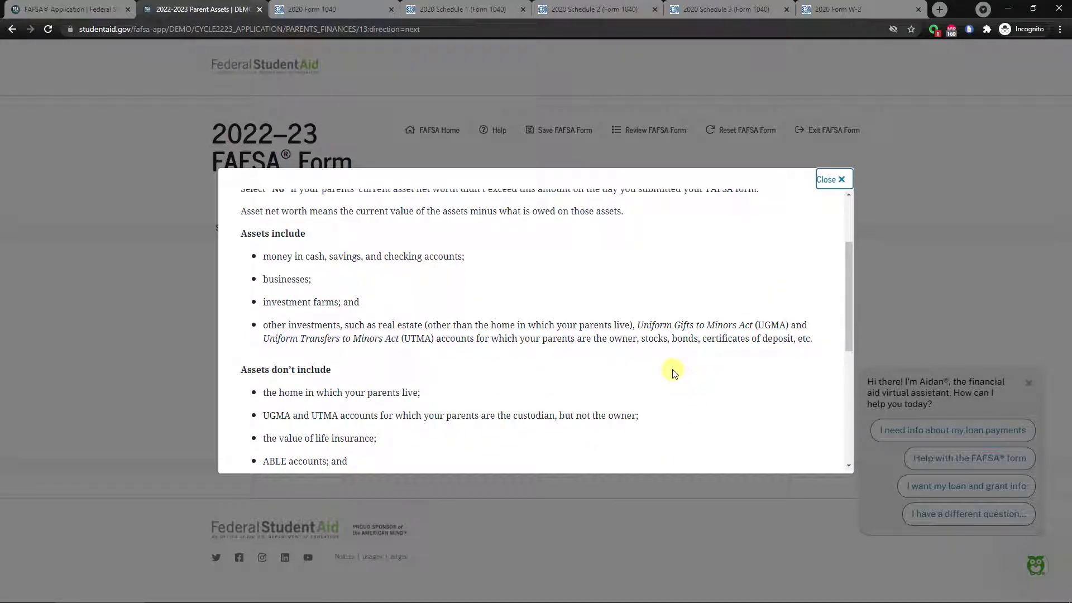
pyautogui.scroll(1, 639, 312)
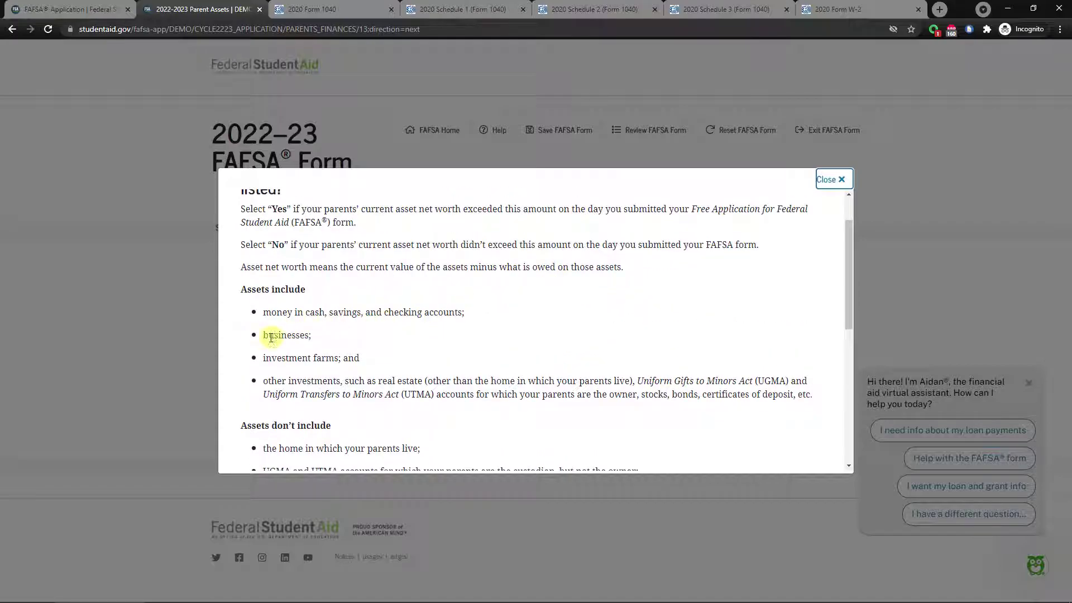
pyautogui.click(841, 184)
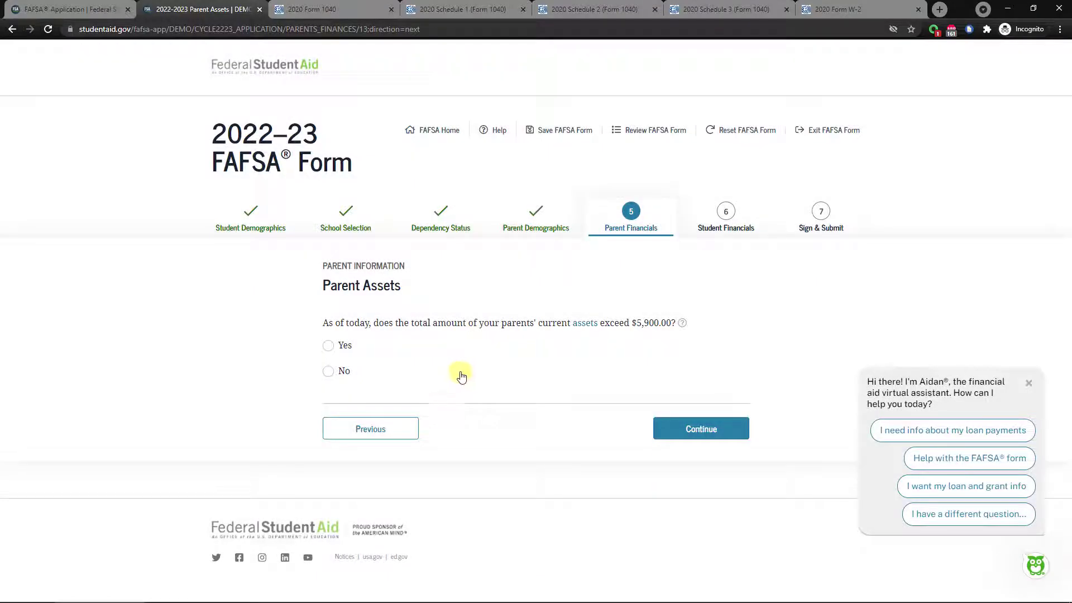
# Answer Yes to assets over $5,900 with 6,000 cash, 0 investments, 0 businesses.
pyautogui.click(328, 346)
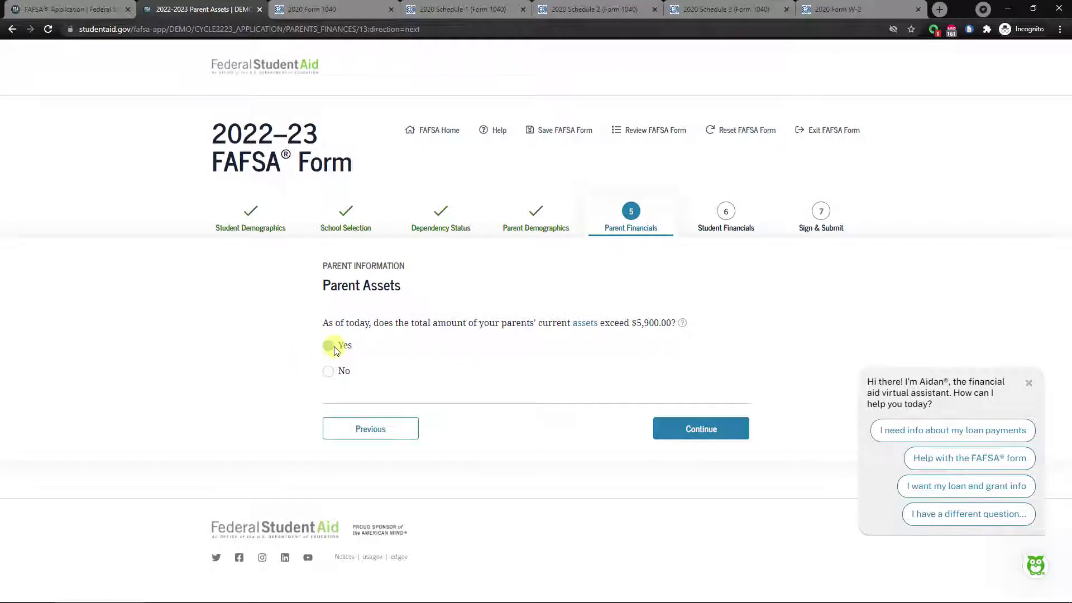
pyautogui.click(389, 418)
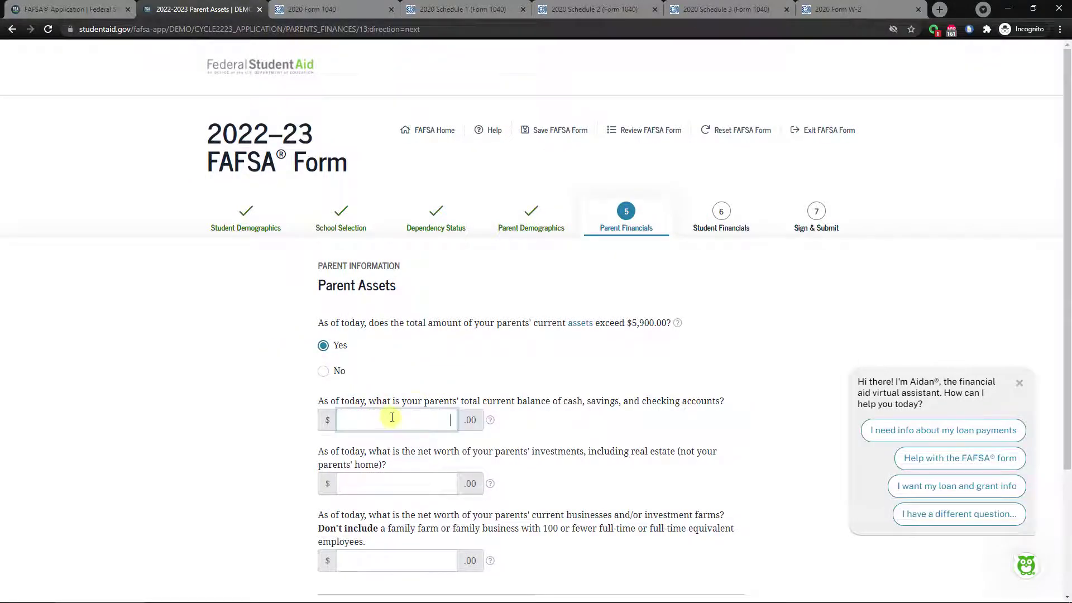
pyautogui.scroll(-1, 433, 339)
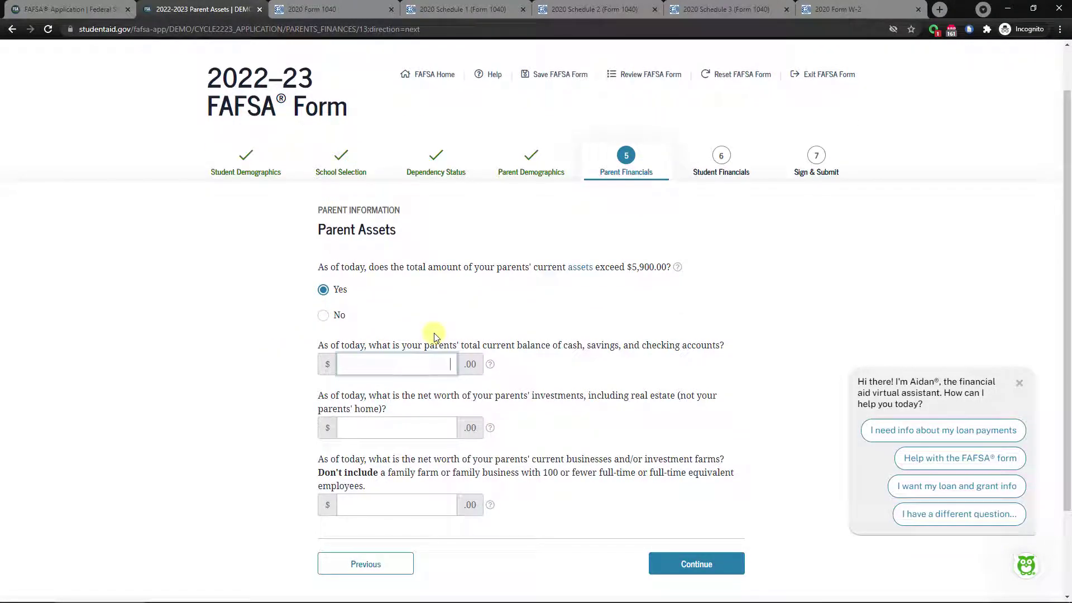
pyautogui.click(430, 426)
pyautogui.write('0')
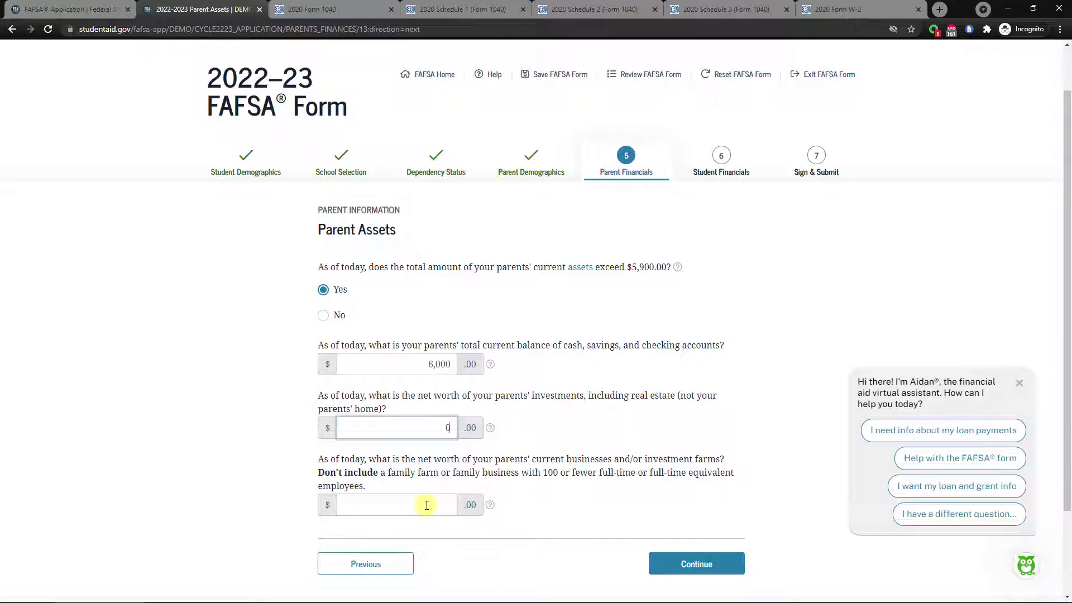
pyautogui.click(426, 496)
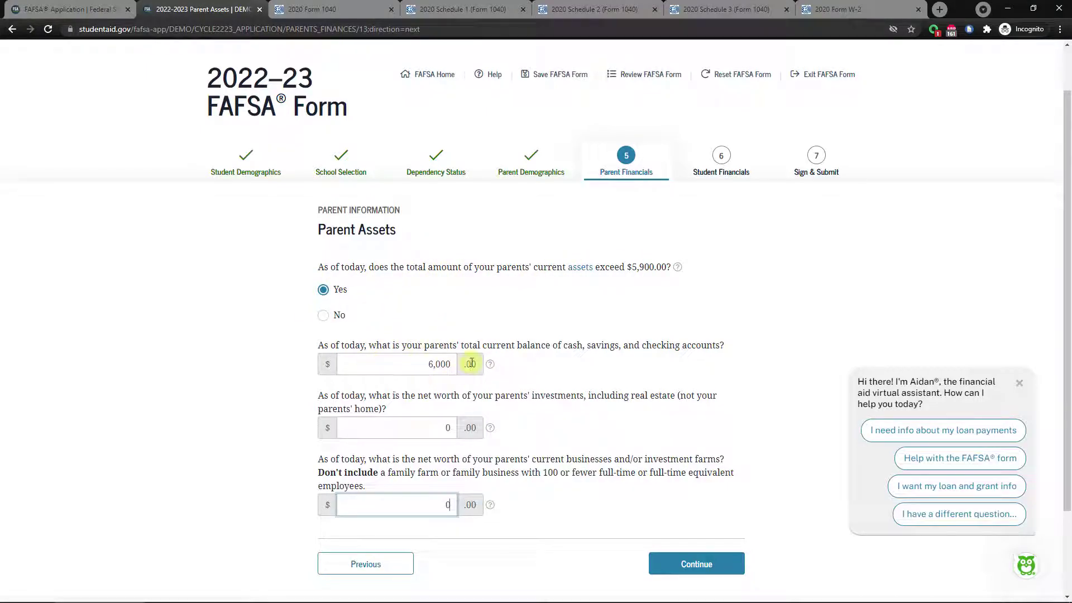
pyautogui.click(411, 364)
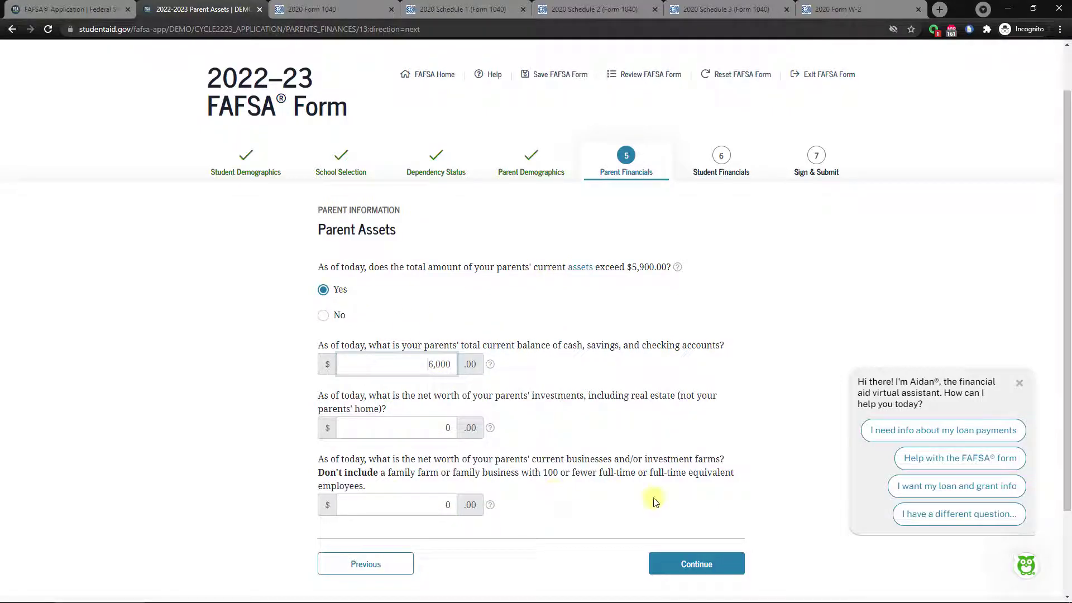
pyautogui.click(694, 564)
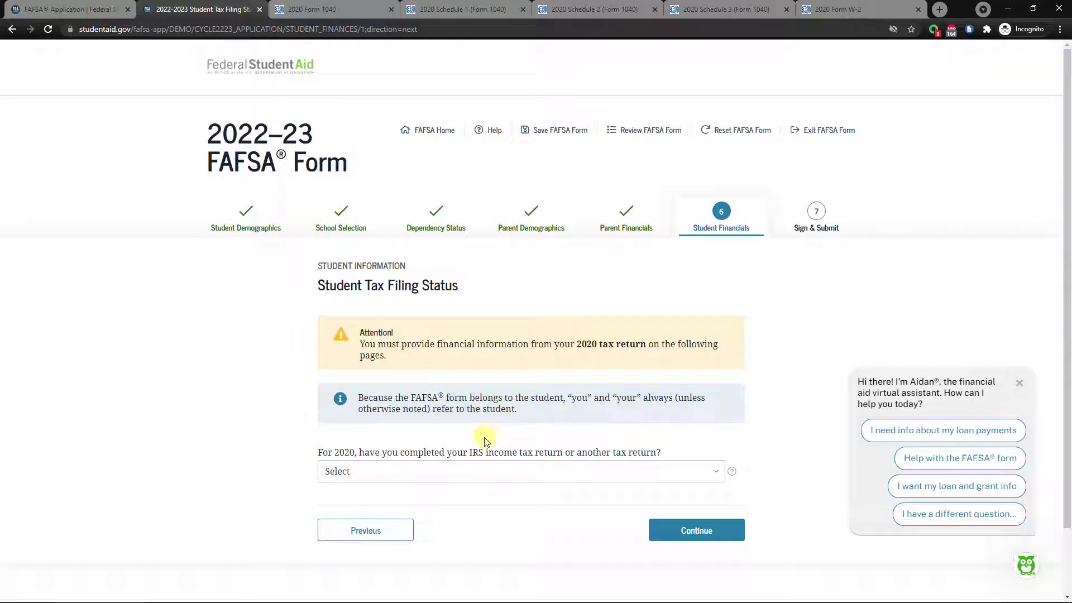
# Set the student's 2020 tax return status to Not going to file.
pyautogui.click(424, 474)
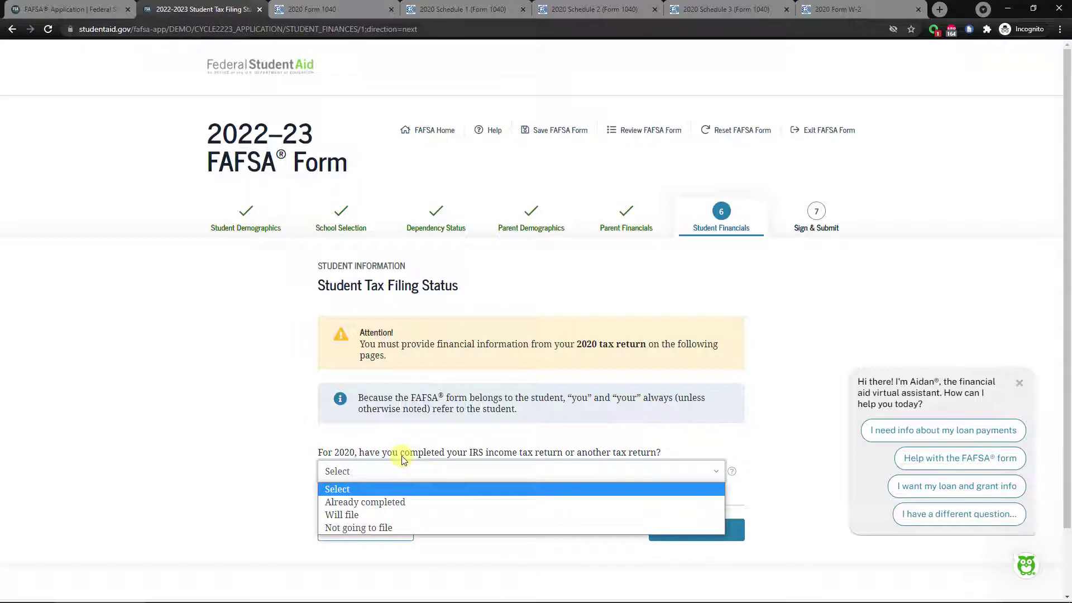
pyautogui.scroll(-1, 403, 459)
pyautogui.click(479, 417)
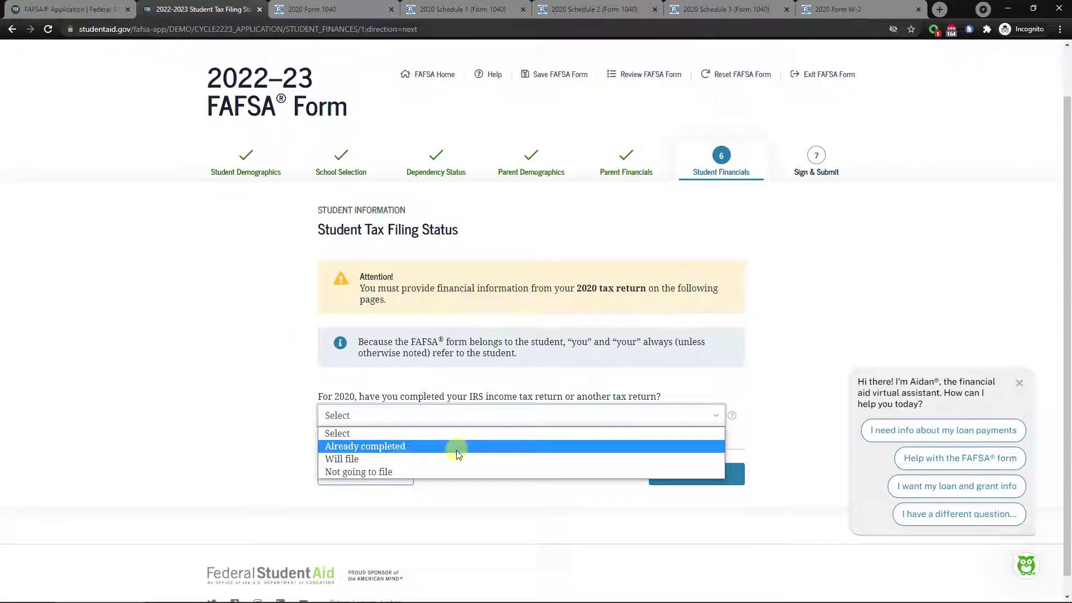
pyautogui.click(477, 473)
pyautogui.scroll(-1, 502, 475)
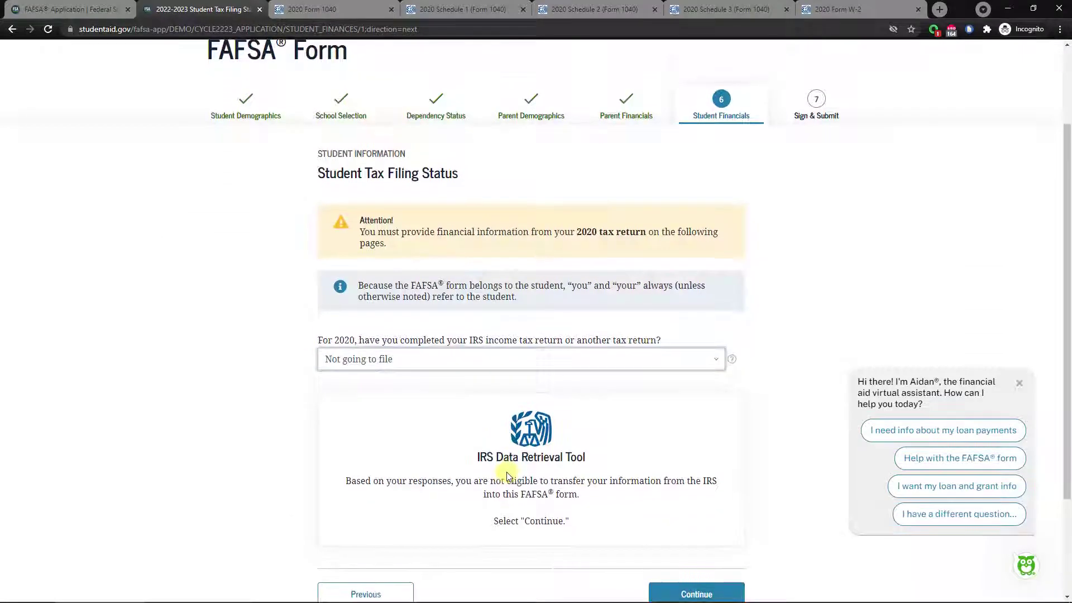
pyautogui.scroll(-2, 508, 475)
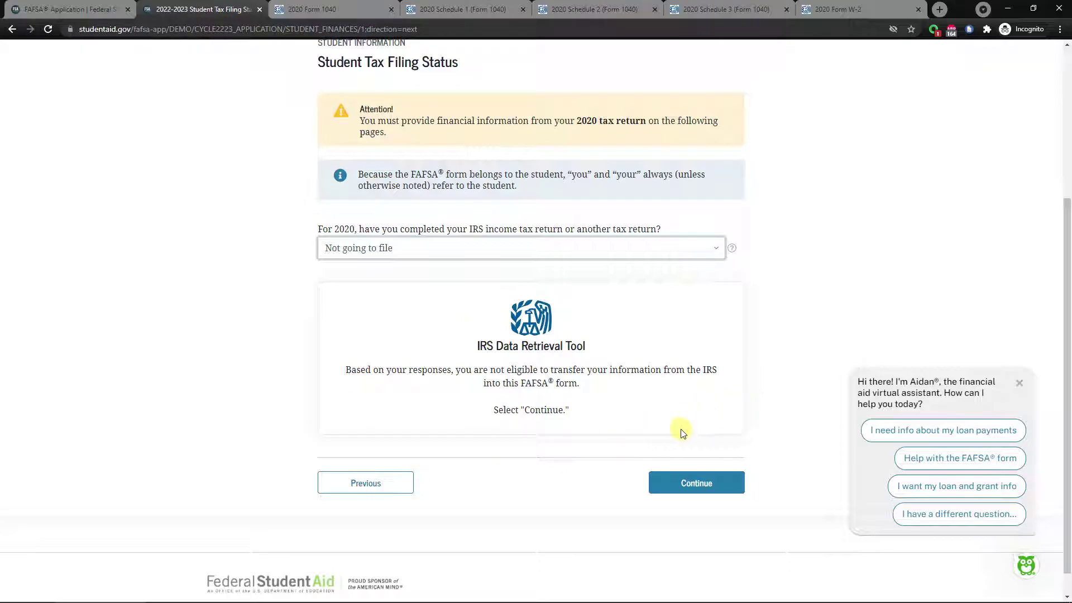
pyautogui.click(694, 481)
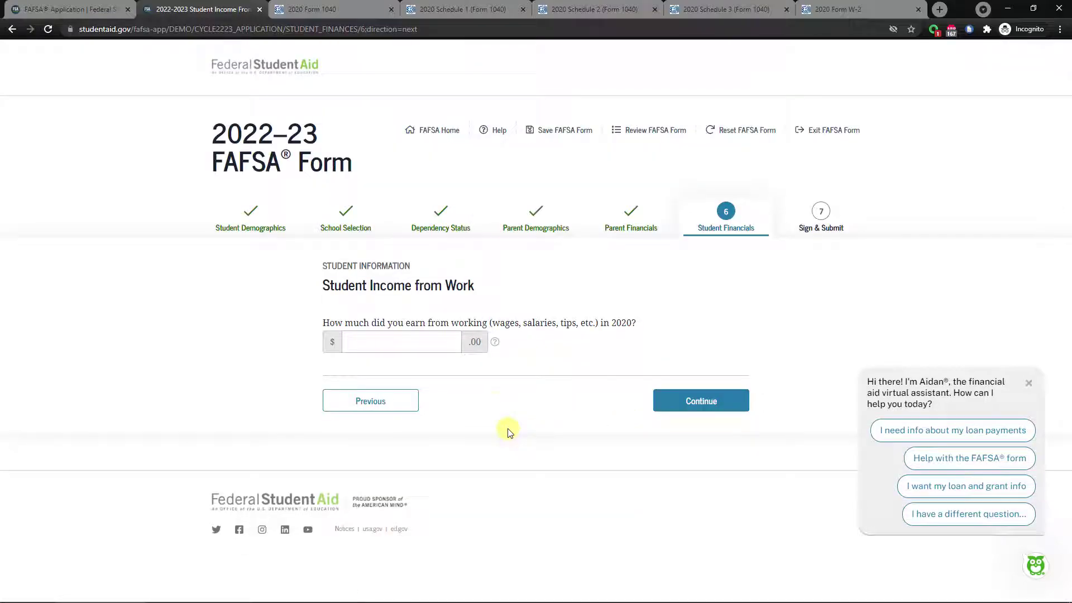
# Leave the student's 2020 work earnings at 0 and continue.
pyautogui.click(428, 348)
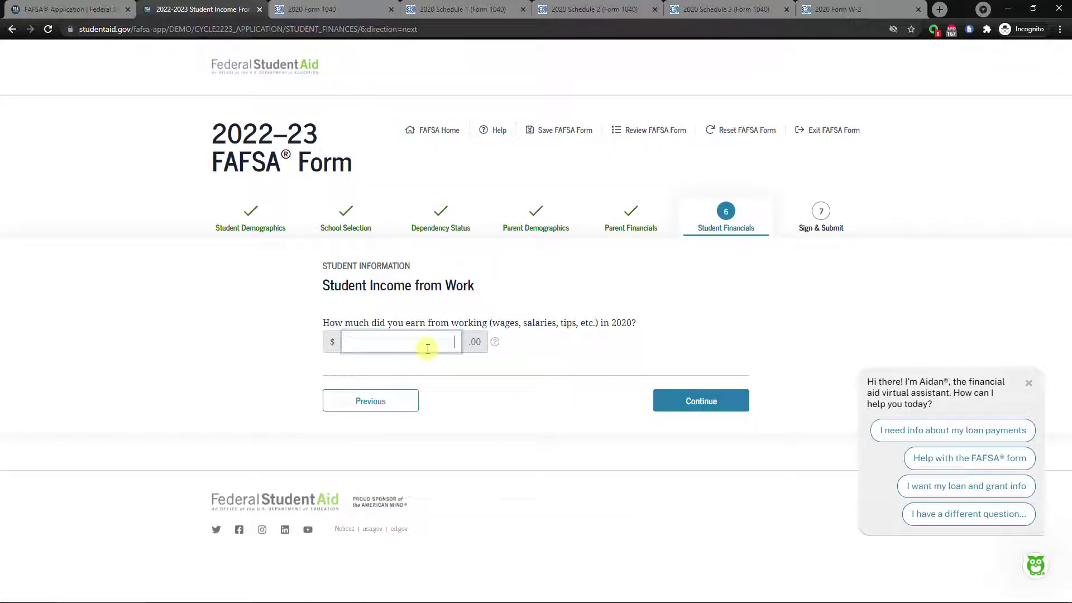
pyautogui.click(670, 401)
pyautogui.scroll(-2, 534, 403)
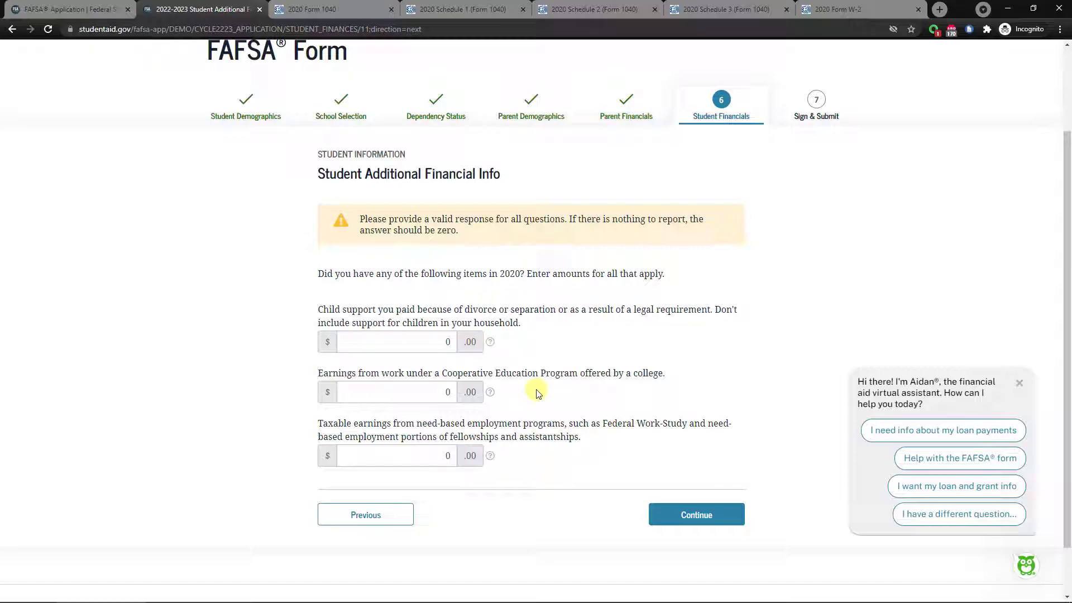
# Keep 0 for child support paid, cooperative education and need-based employment earnings.
pyautogui.scroll(1, 533, 380)
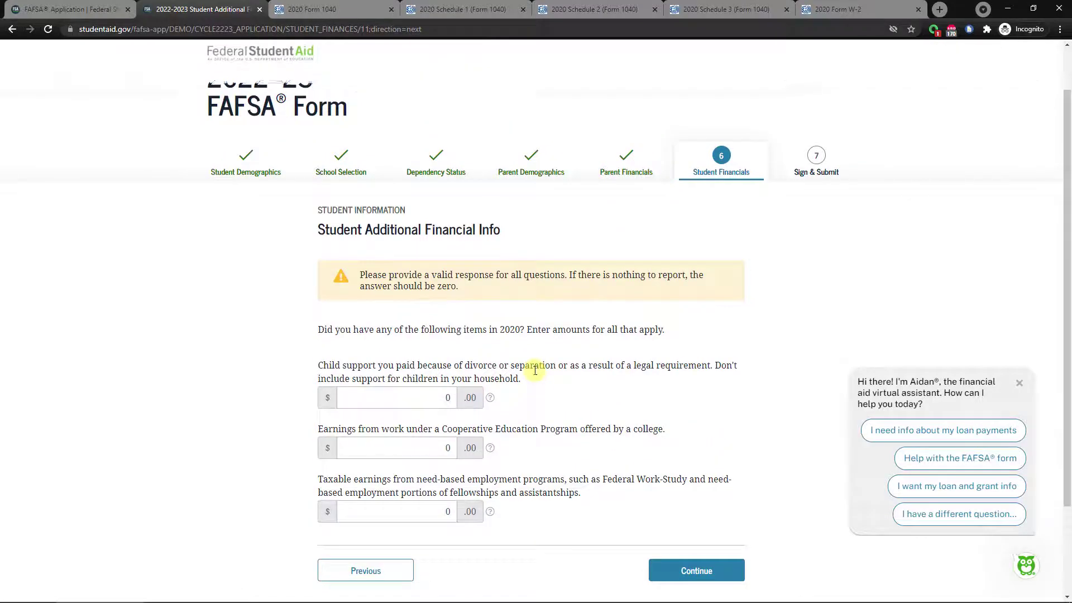
pyautogui.scroll(-1, 533, 371)
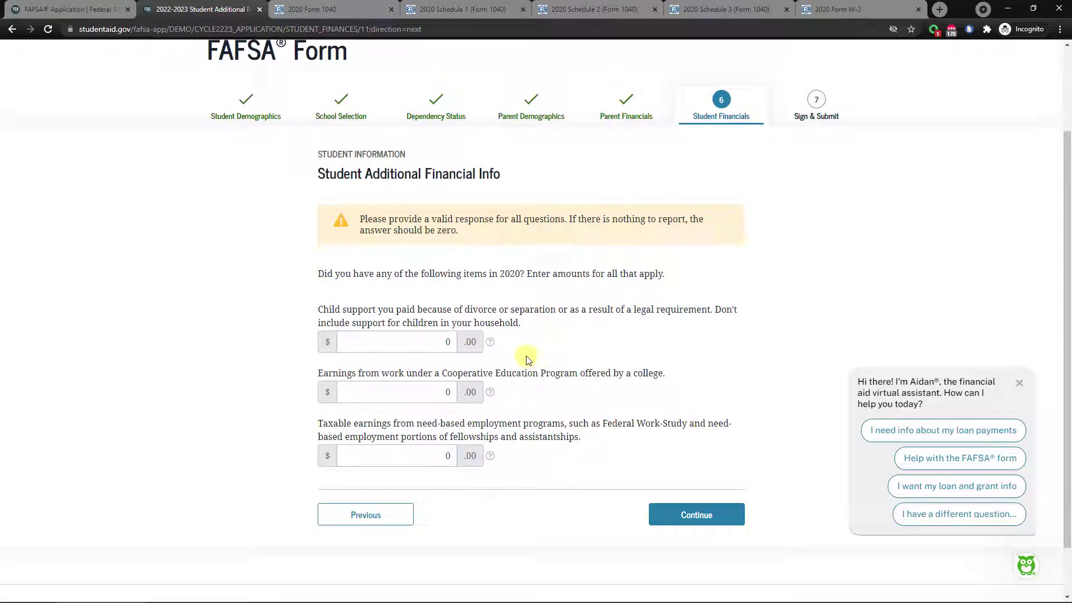
pyautogui.click(424, 348)
pyautogui.click(431, 391)
pyautogui.click(425, 455)
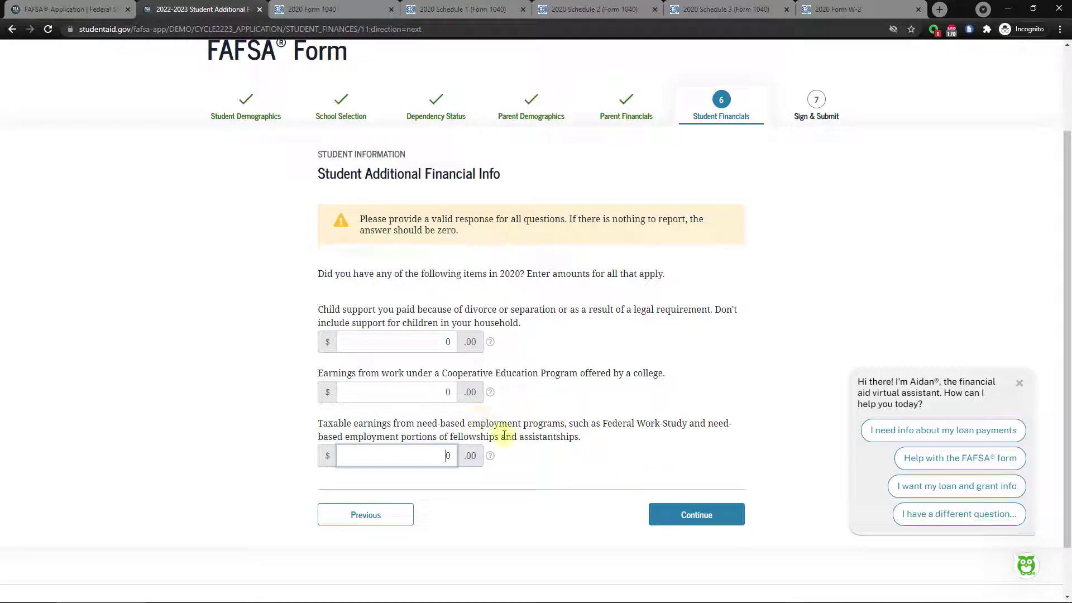
pyautogui.click(688, 514)
# Enter 0 for child support received, keep veterans benefits at 0, and continue.
pyautogui.scroll(-1, 514, 419)
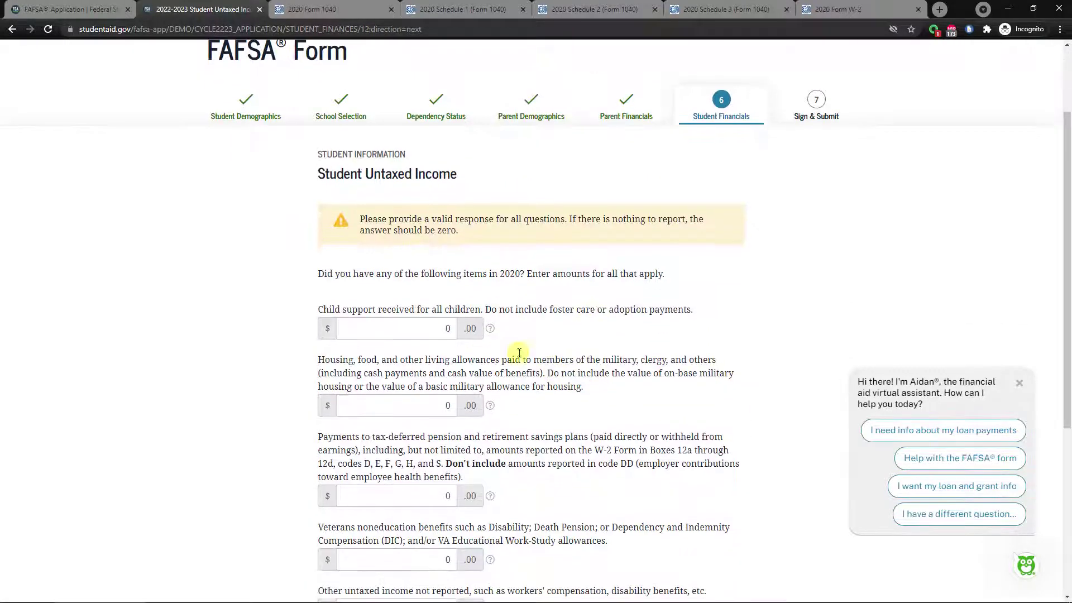
pyautogui.click(447, 328)
pyautogui.write('0')
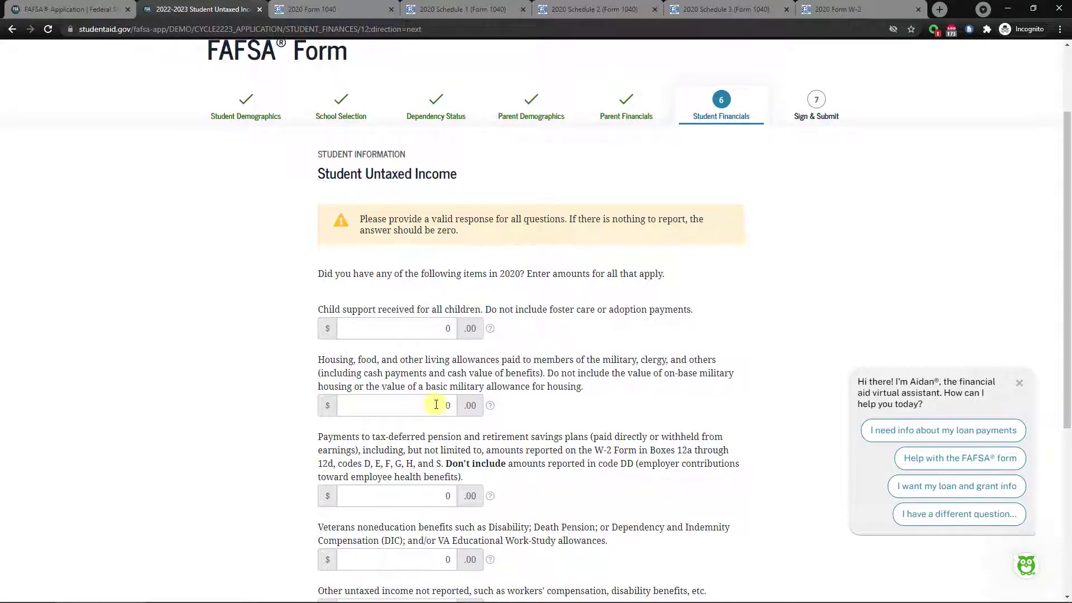
pyautogui.scroll(-3, 436, 404)
pyautogui.scroll(-1, 424, 387)
pyautogui.click(410, 392)
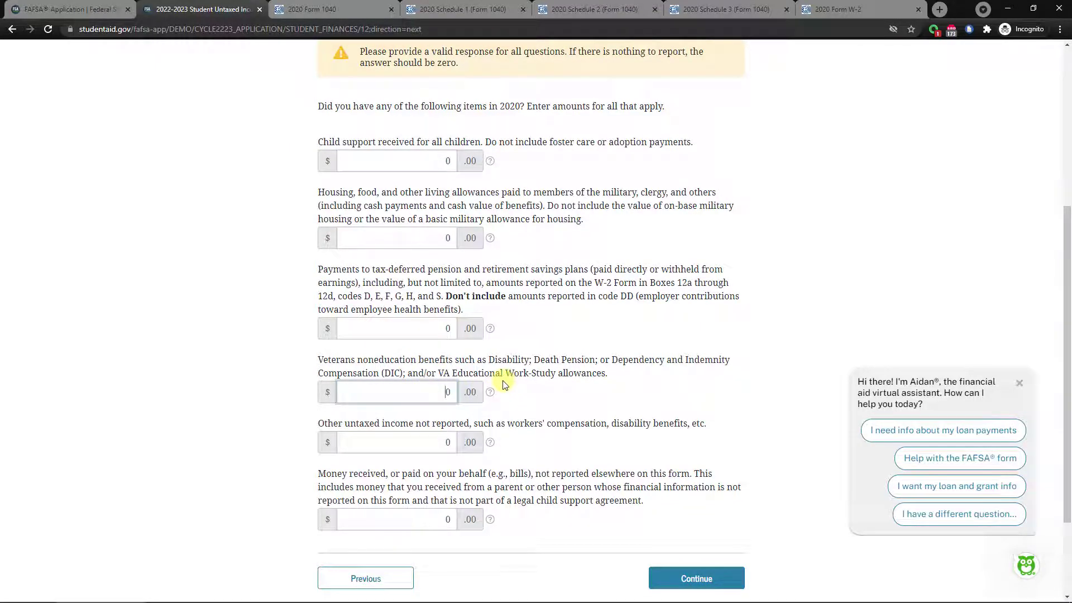
pyautogui.scroll(1, 502, 384)
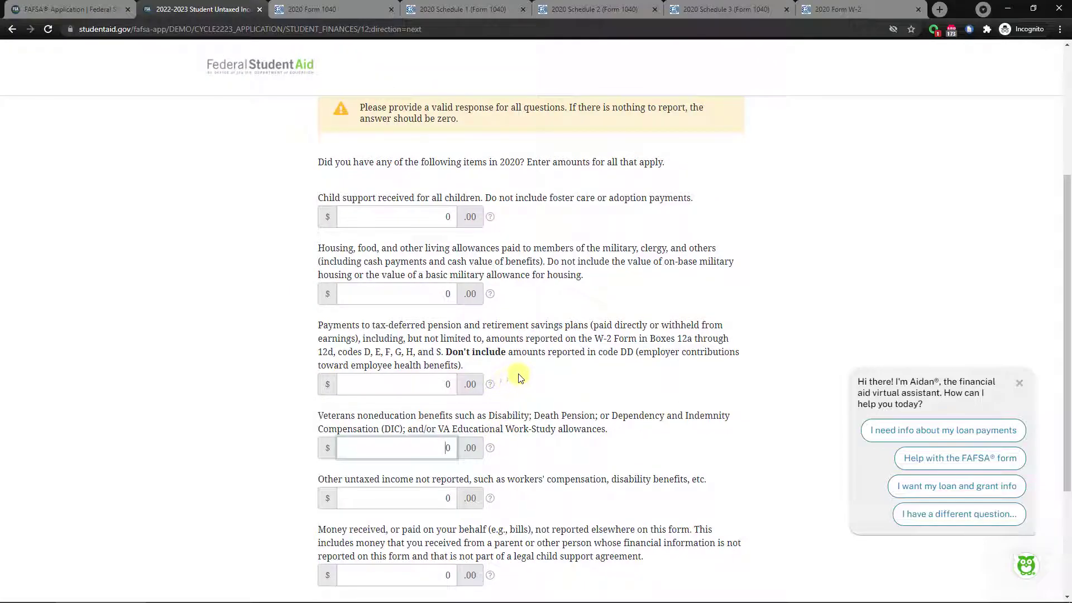
pyautogui.scroll(-2, 444, 439)
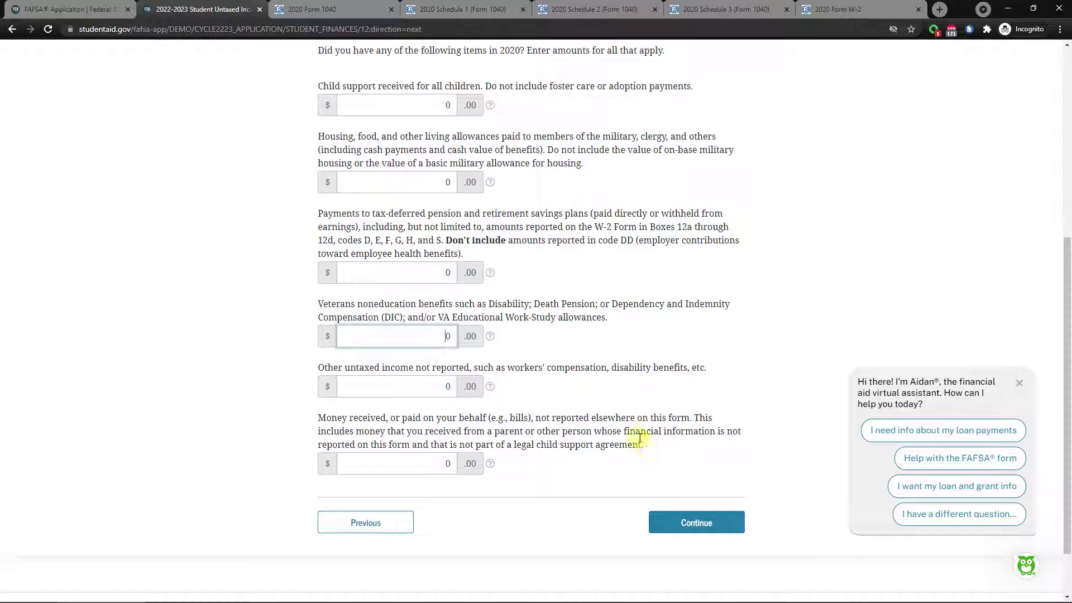
pyautogui.click(692, 528)
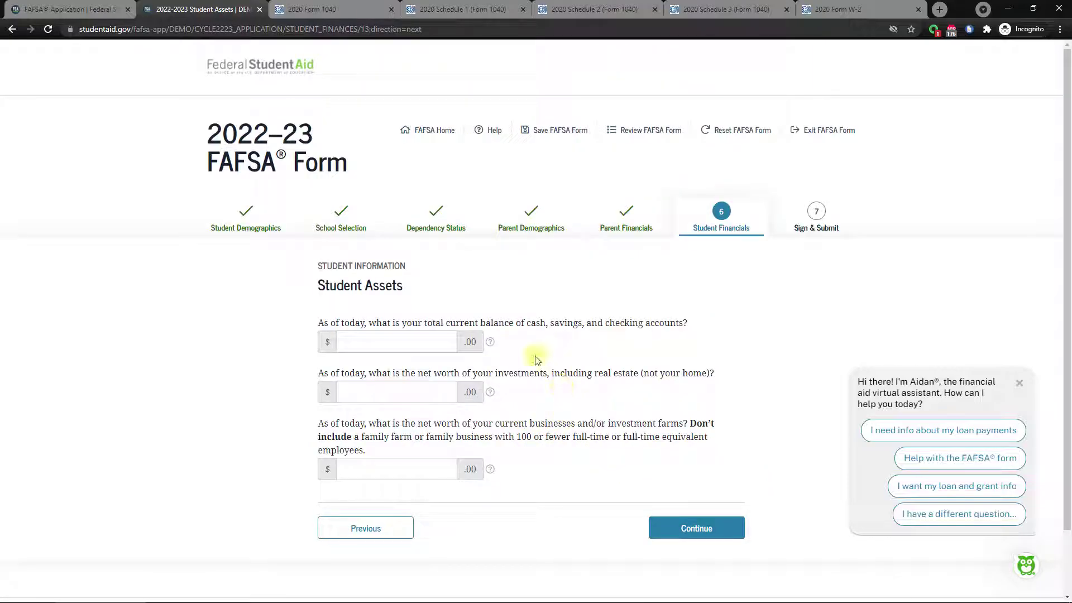
# Enter $200 cash and savings and $0 for investments and businesses net worth, then continue.
pyautogui.click(424, 337)
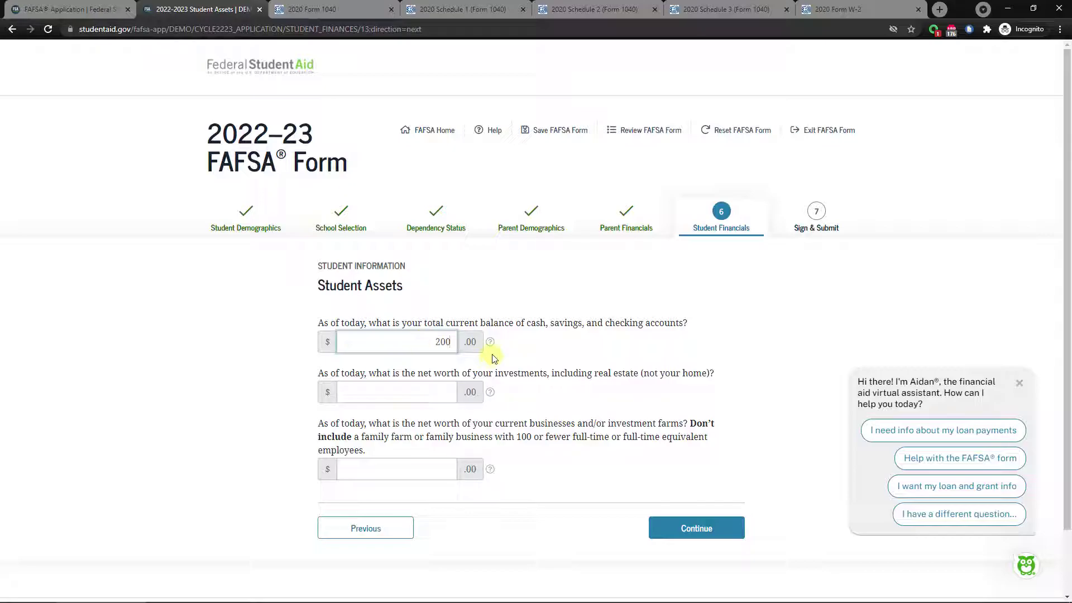
pyautogui.click(412, 387)
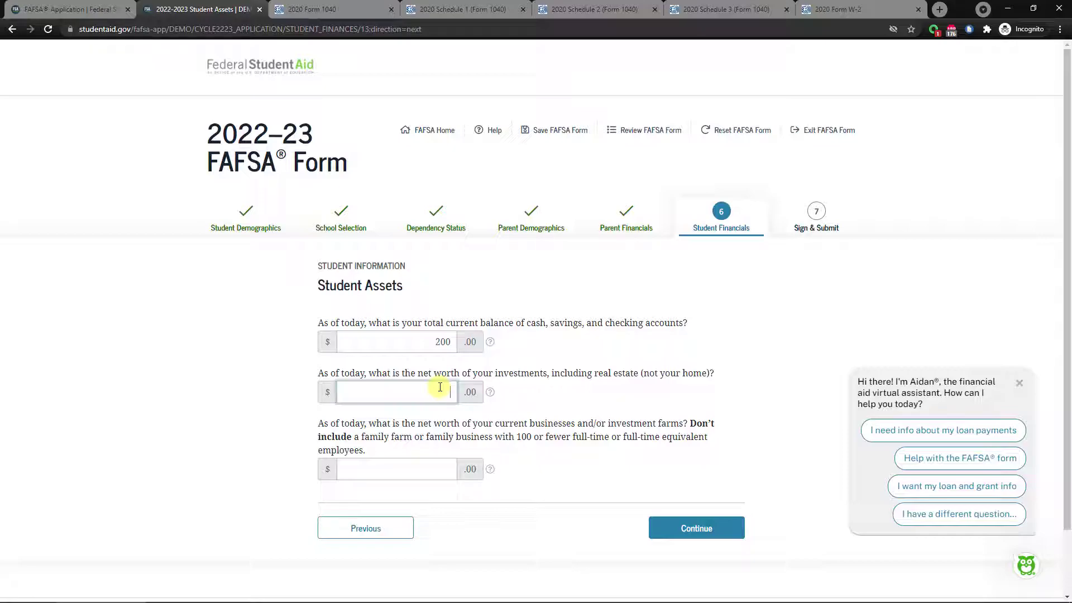
pyautogui.click(421, 469)
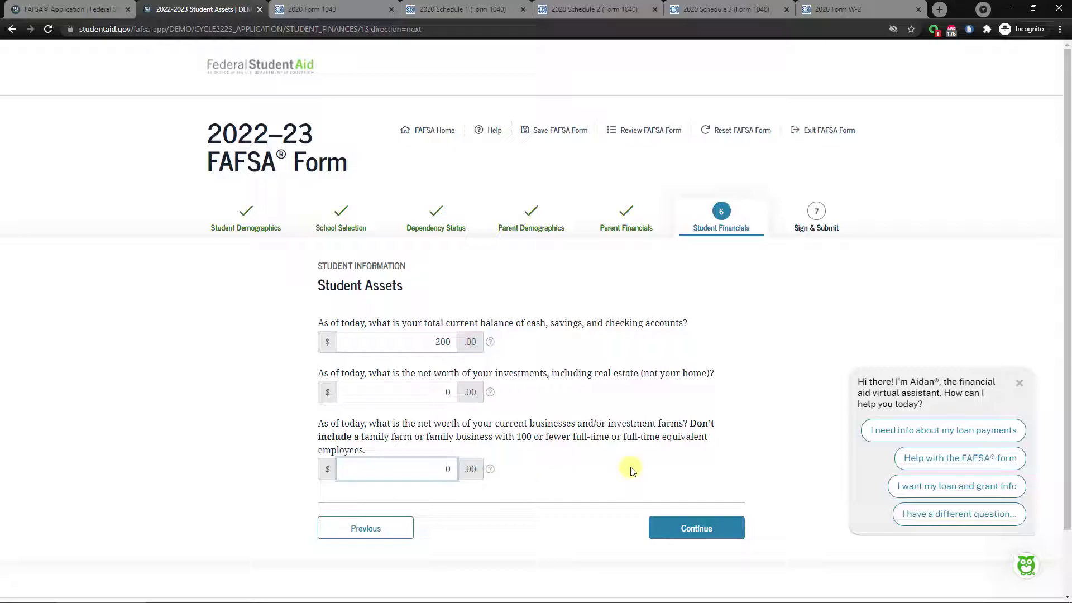
pyautogui.click(667, 533)
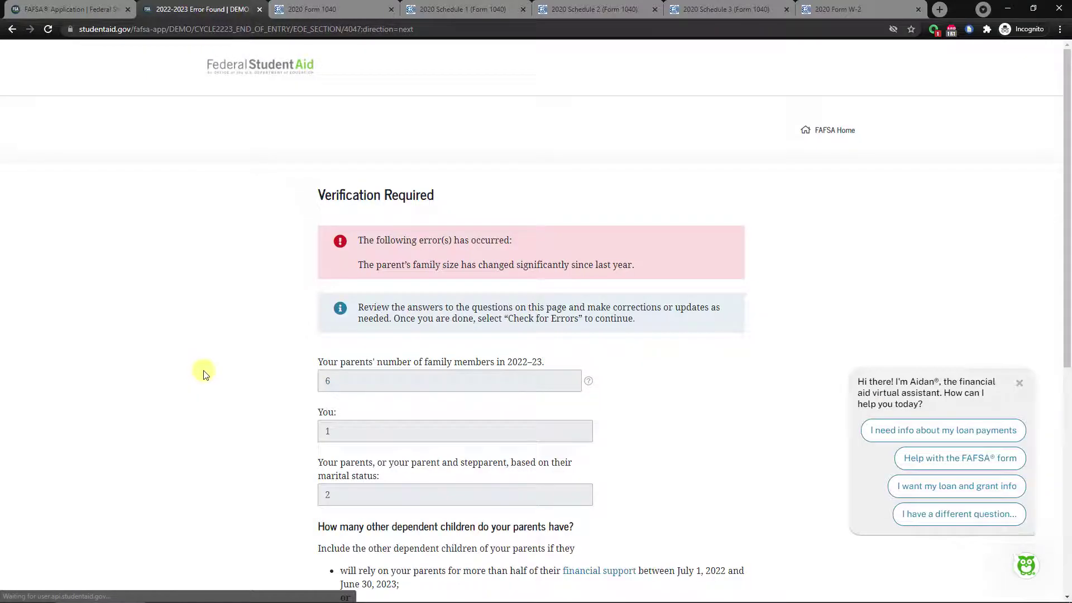
# Review the family size answers (family size 6) and run Check for Errors.
pyautogui.scroll(-1, 203, 373)
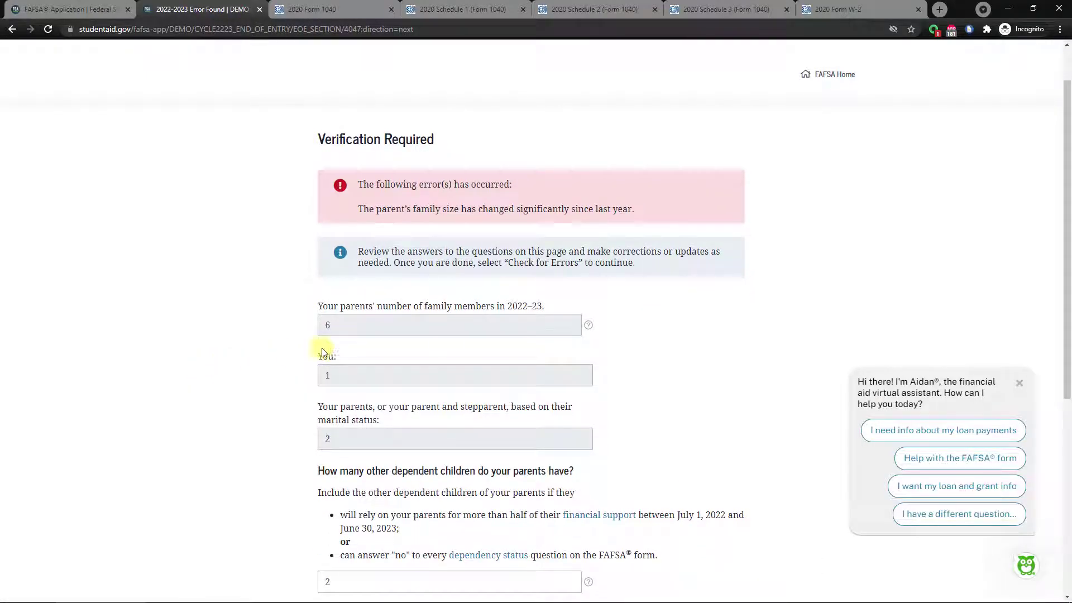
pyautogui.scroll(-1, 727, 350)
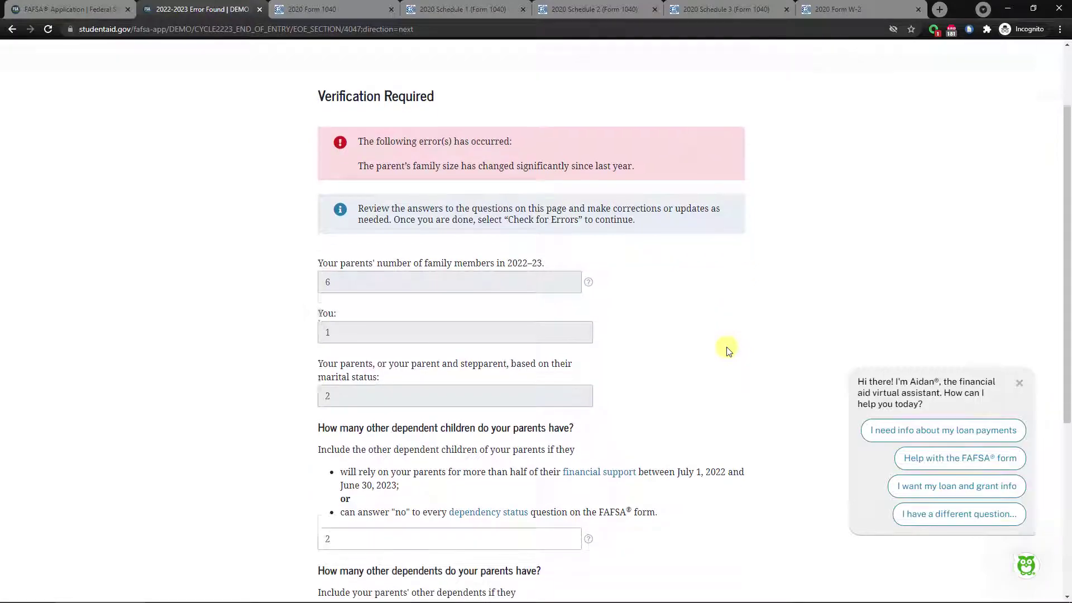
pyautogui.scroll(-1, 728, 349)
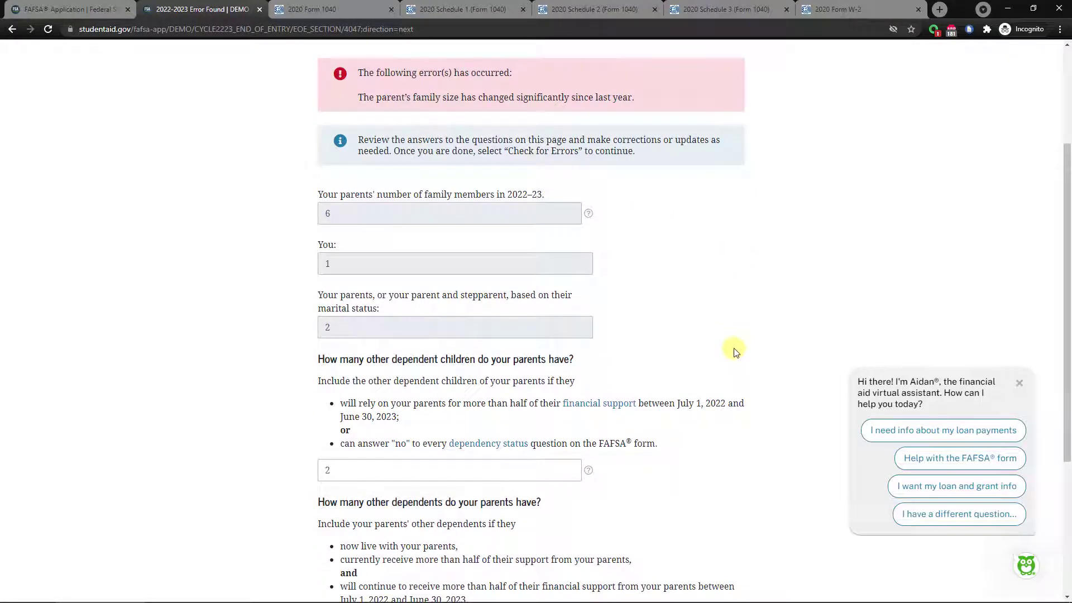
pyautogui.scroll(1, 685, 392)
pyautogui.scroll(1, 685, 392)
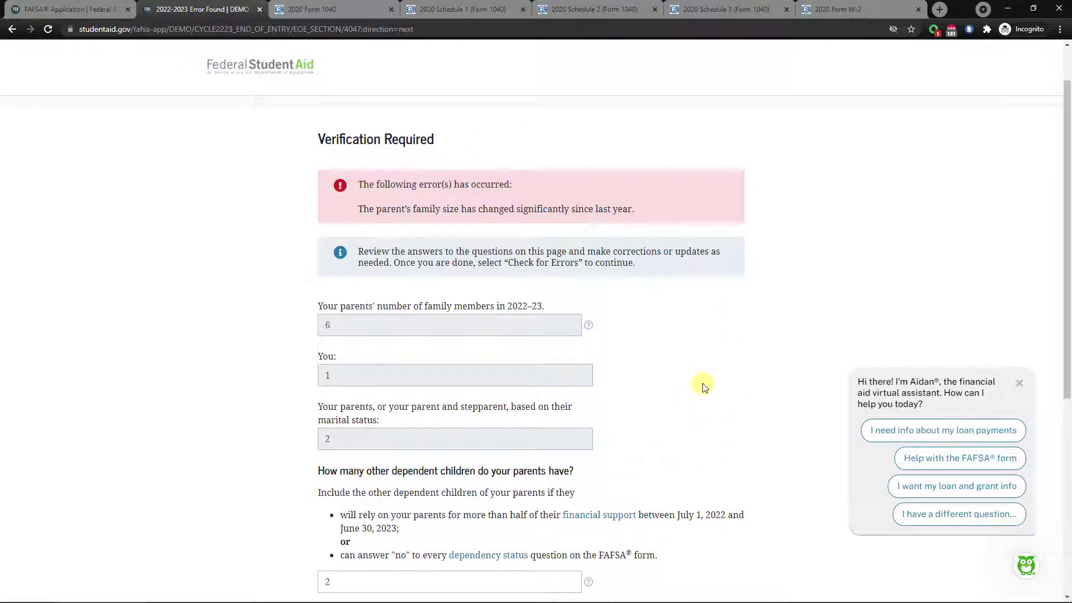
pyautogui.scroll(-1, 697, 391)
pyautogui.scroll(-5, 693, 402)
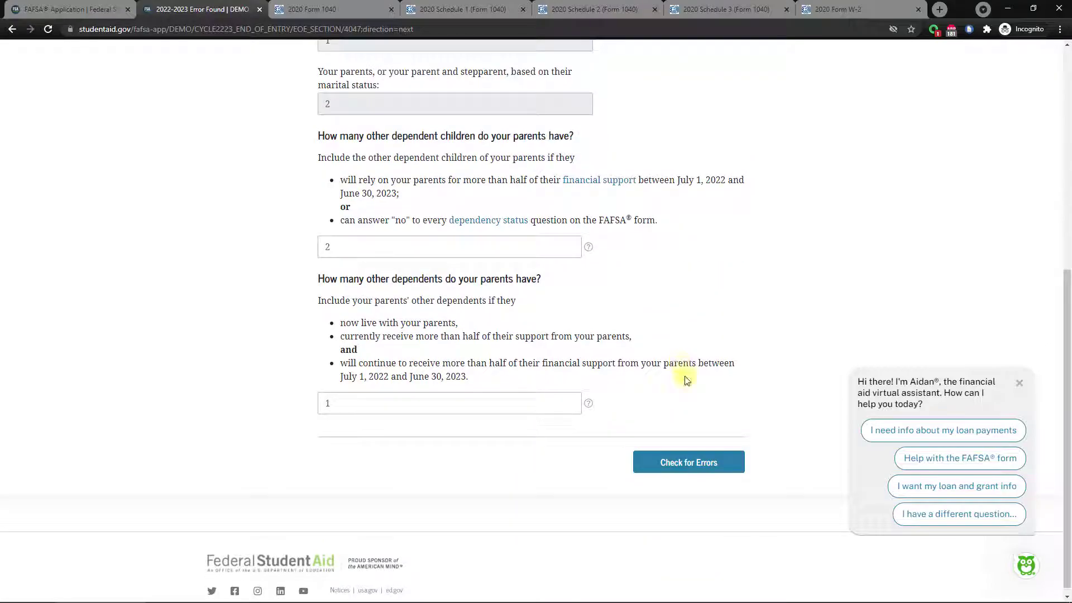
pyautogui.click(650, 464)
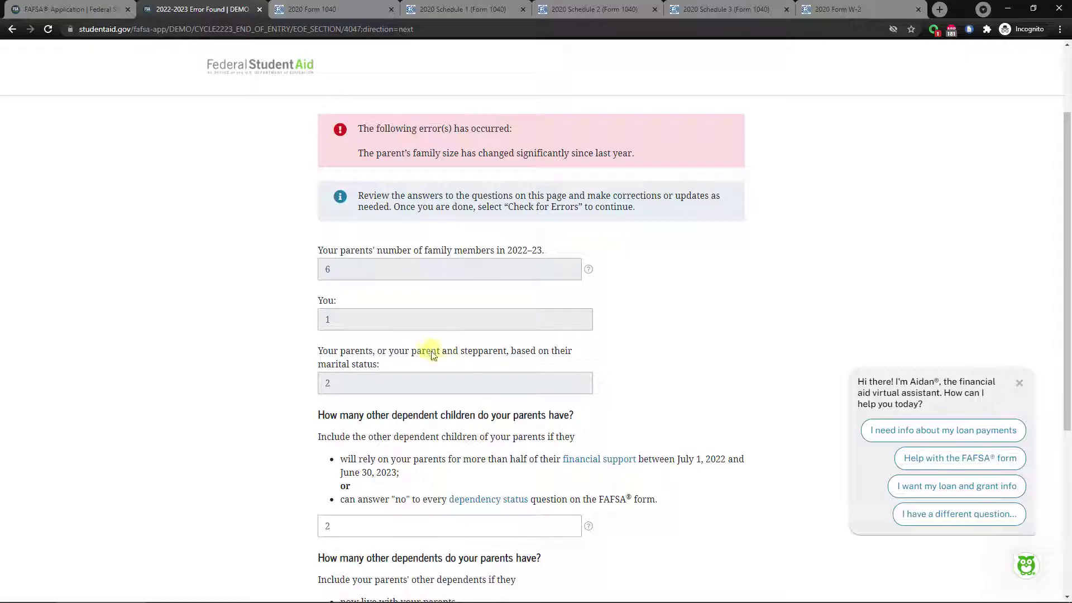
# Recheck family size, then pass the number-in-college check with 3 in college.
pyautogui.scroll(-1, 423, 354)
pyautogui.scroll(-3, 659, 421)
pyautogui.scroll(2, 641, 444)
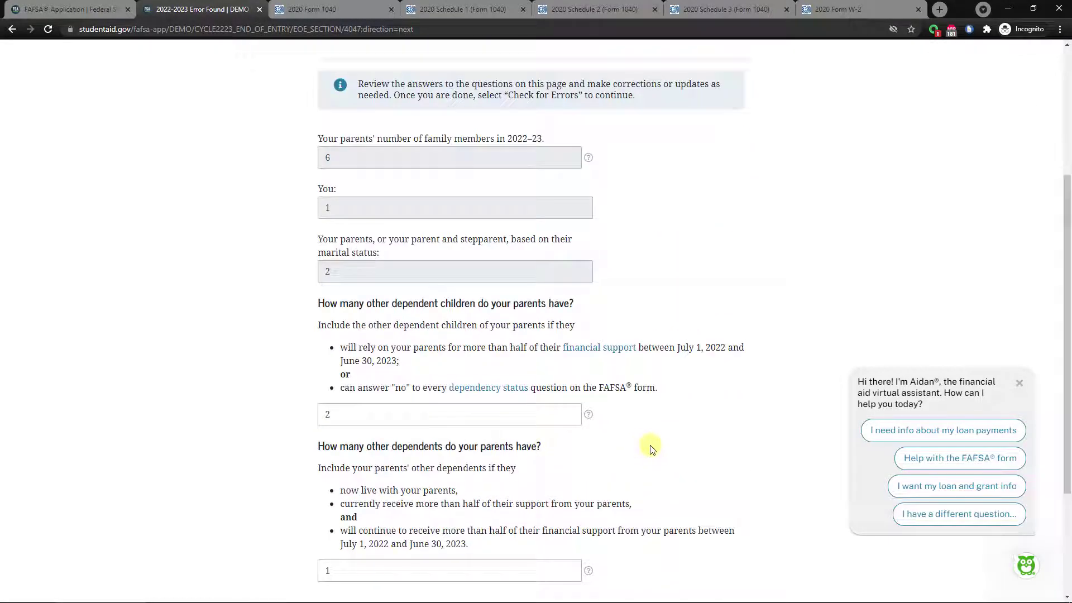
pyautogui.scroll(-3, 642, 446)
pyautogui.click(670, 465)
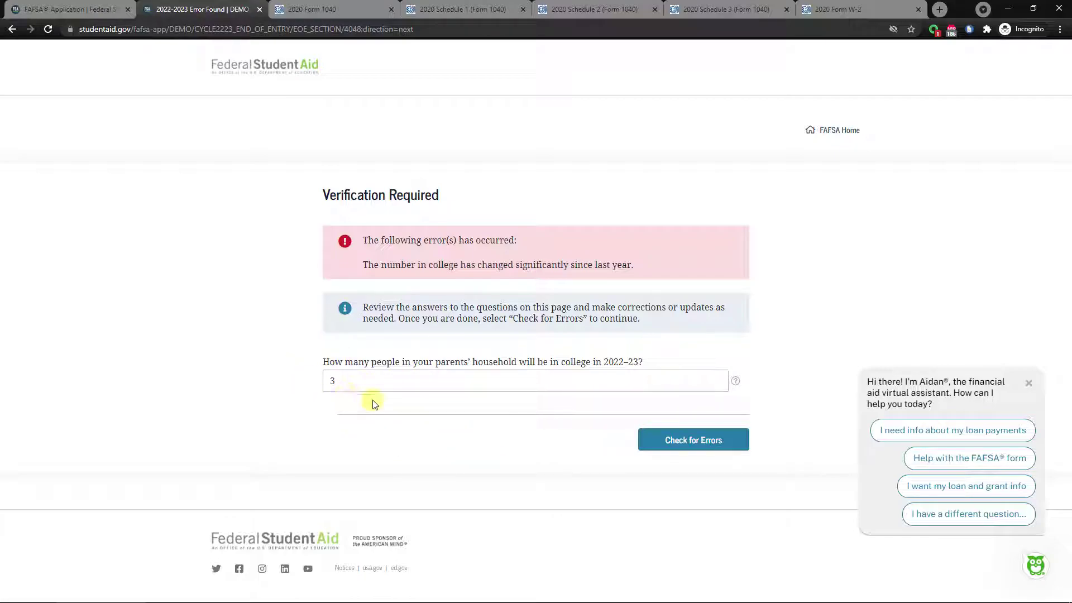
pyautogui.click(674, 445)
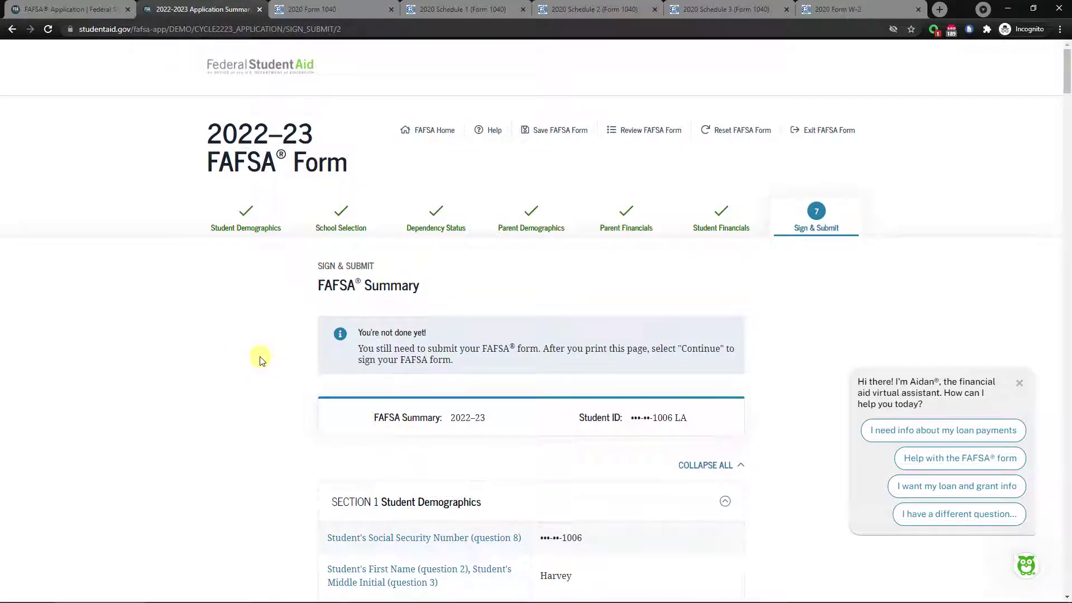
# Review the summary's four colleges and $200 student cash down to Section 7, then continue.
pyautogui.scroll(-5, 251, 335)
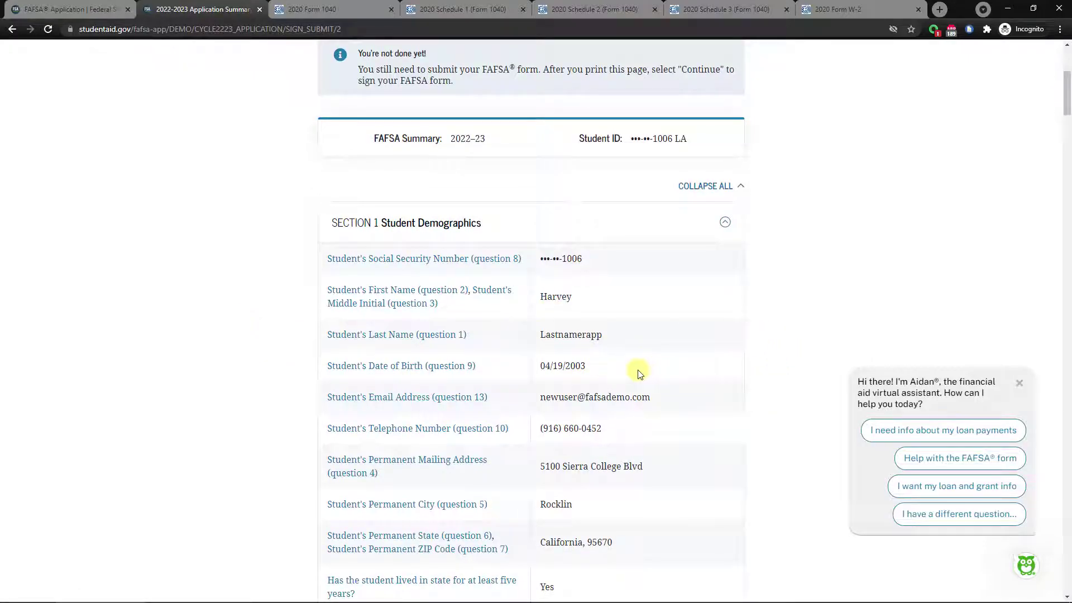
pyautogui.scroll(-2, 656, 373)
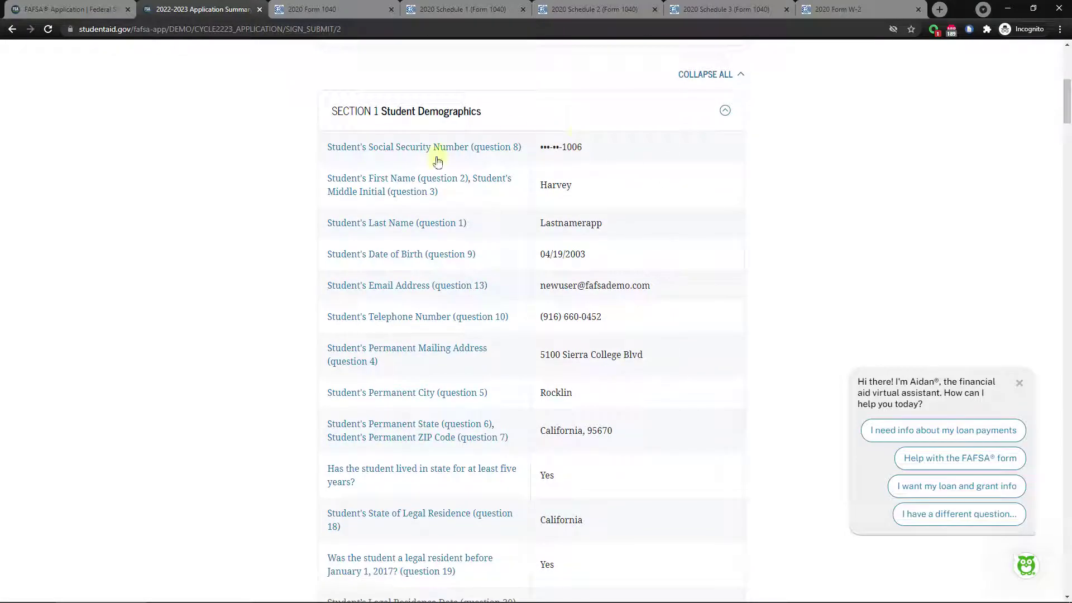
pyautogui.scroll(-6, 690, 480)
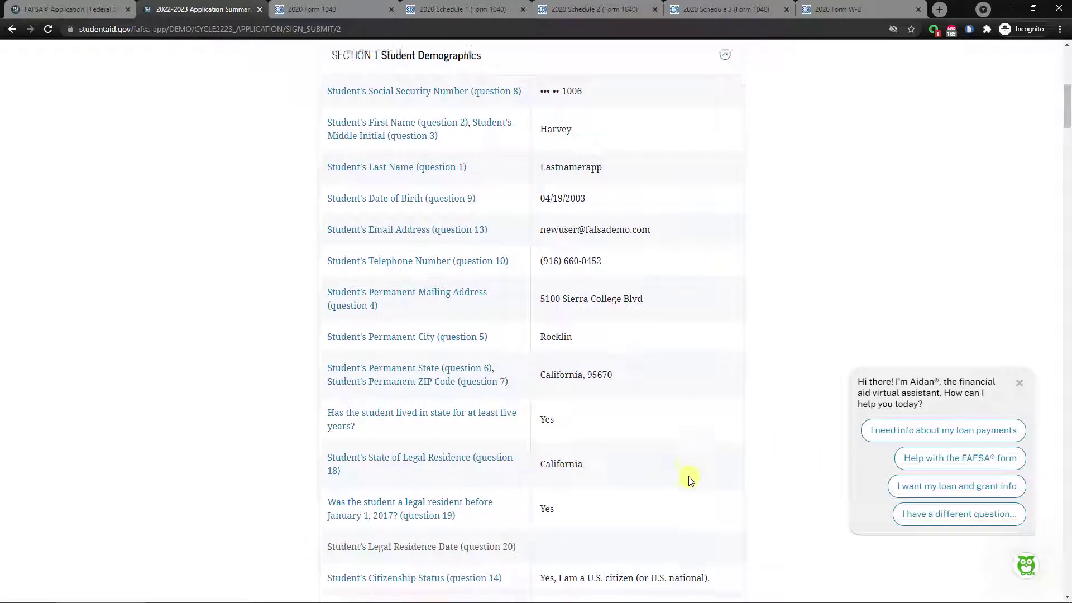
pyautogui.scroll(-3, 686, 475)
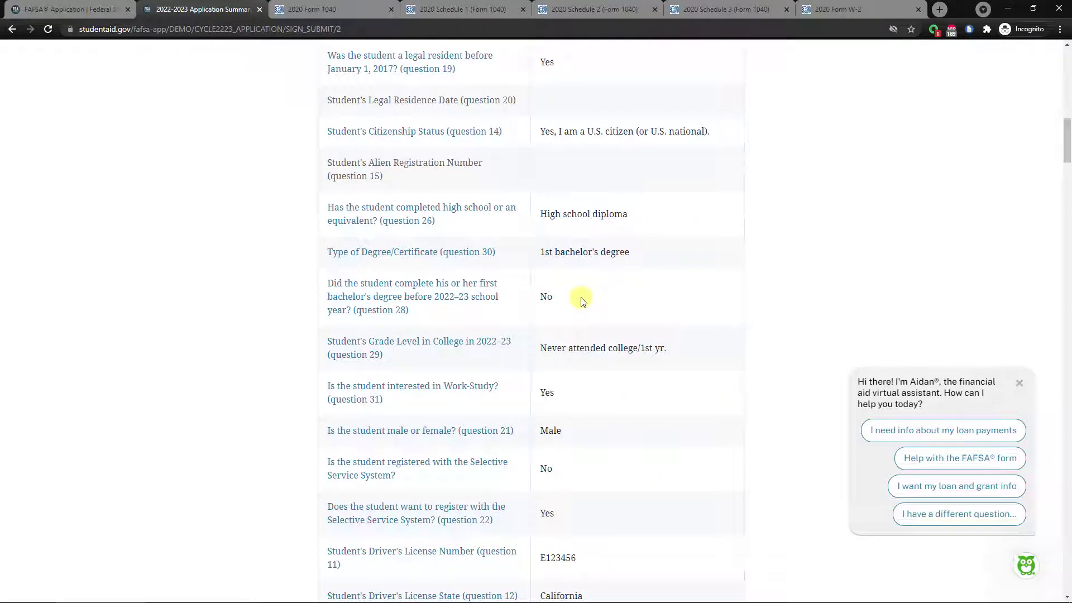
pyautogui.scroll(-12, 672, 419)
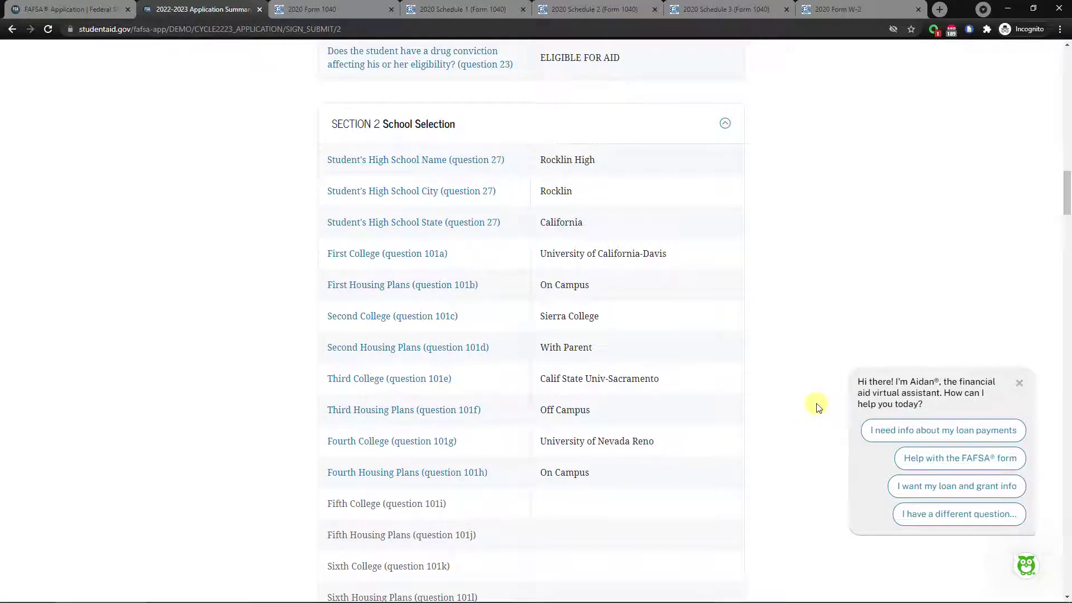
pyautogui.scroll(-6, 815, 404)
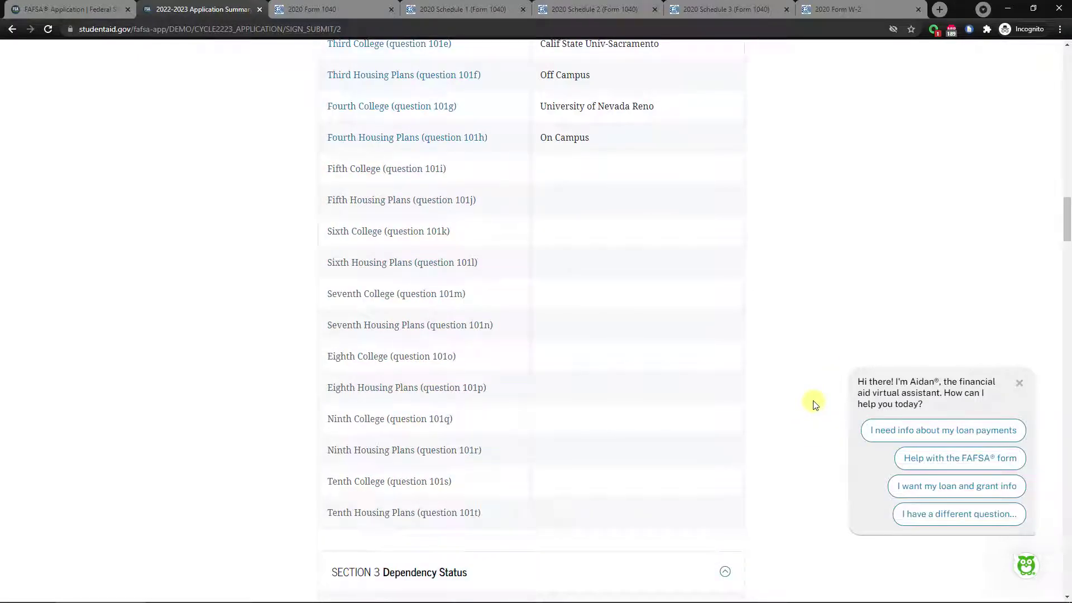
pyautogui.scroll(-17, 809, 399)
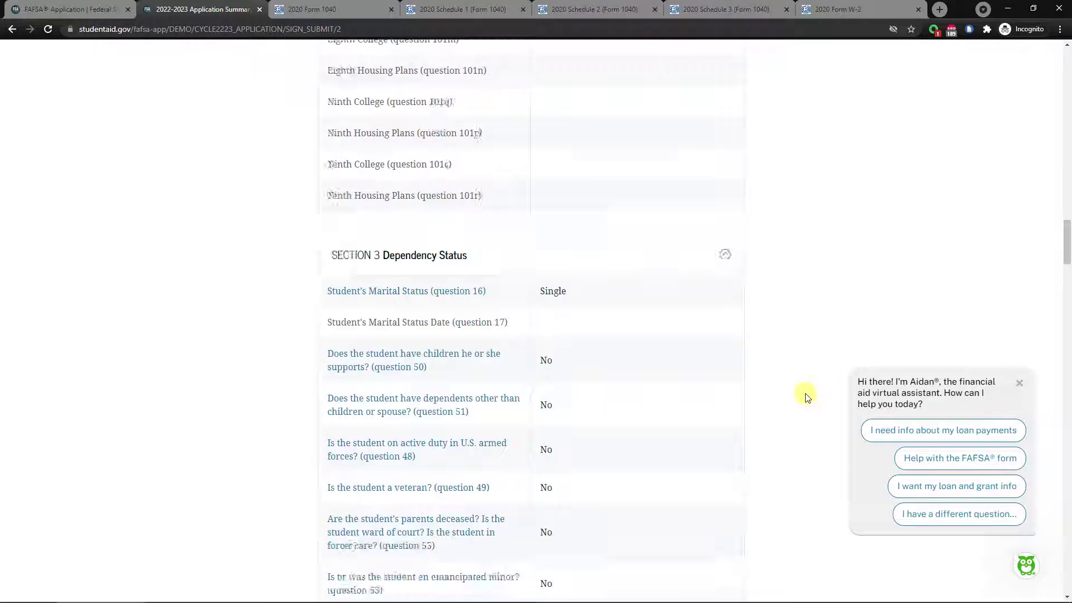
pyautogui.scroll(-17, 799, 391)
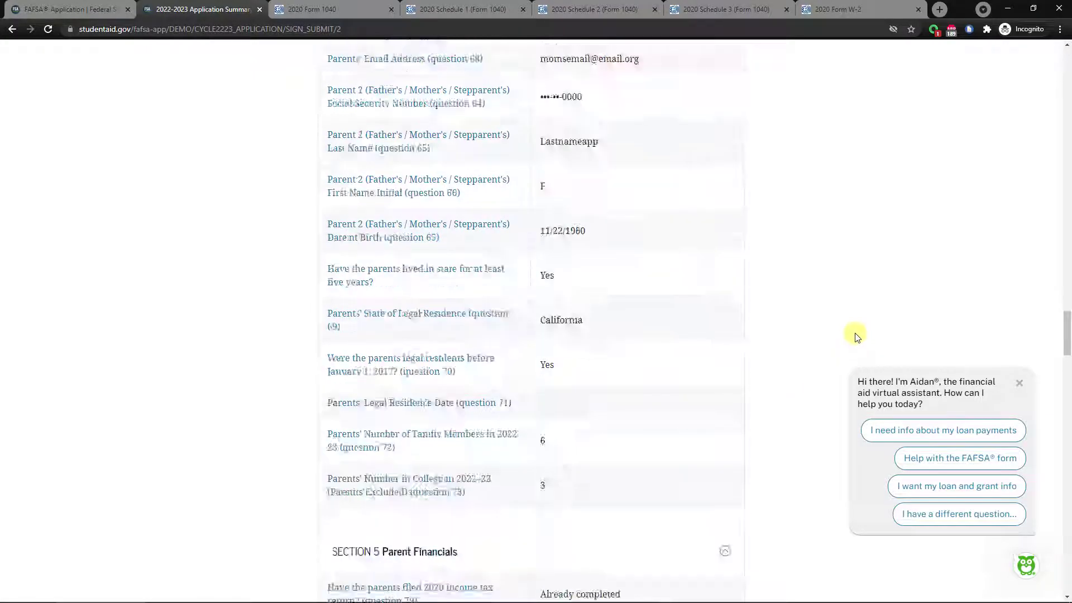
pyautogui.scroll(-17, 787, 329)
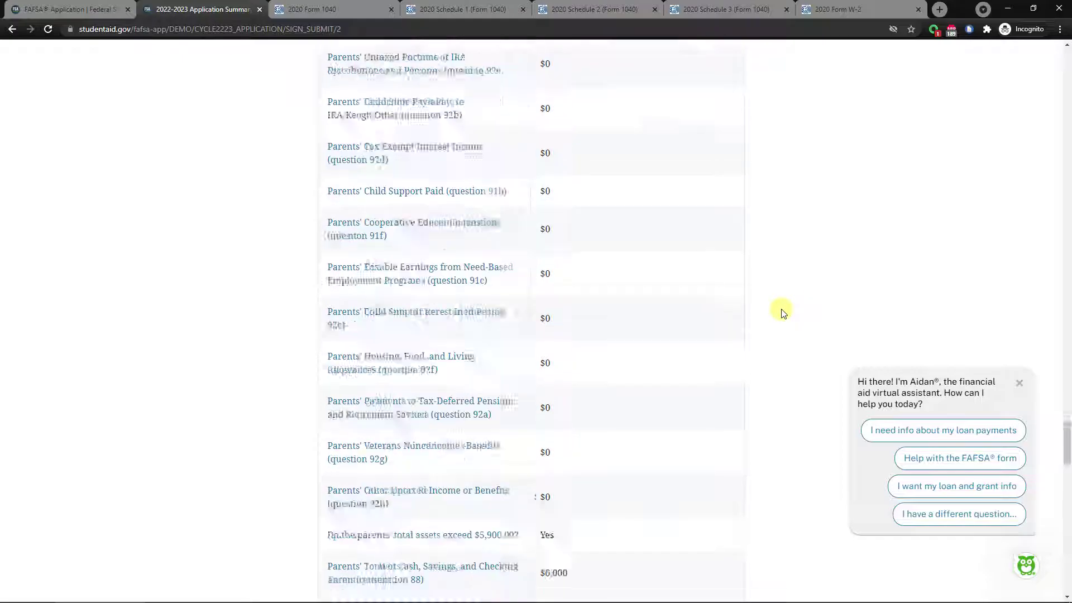
pyautogui.scroll(-12, 776, 330)
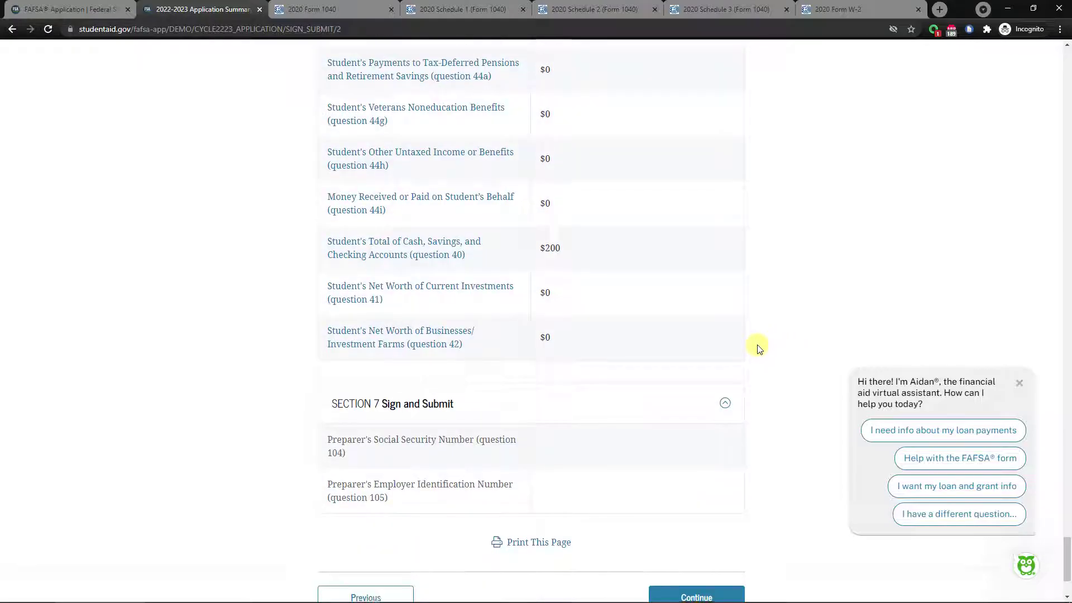
pyautogui.click(694, 457)
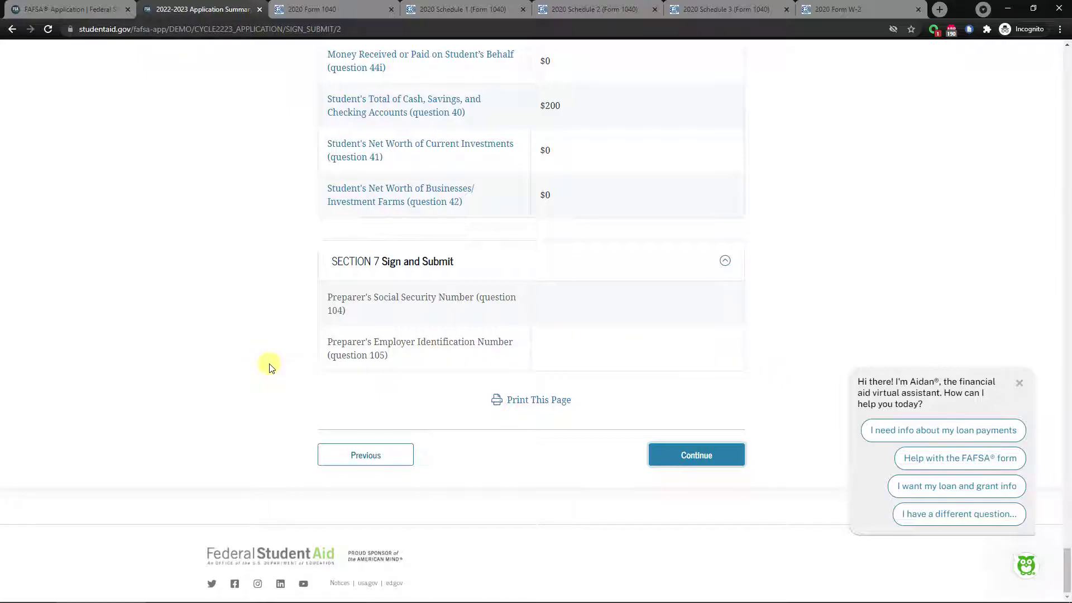
# Tick the student agreement on Read Before Proceeding and sign the FAFSA as the student.
pyautogui.scroll(-4, 301, 371)
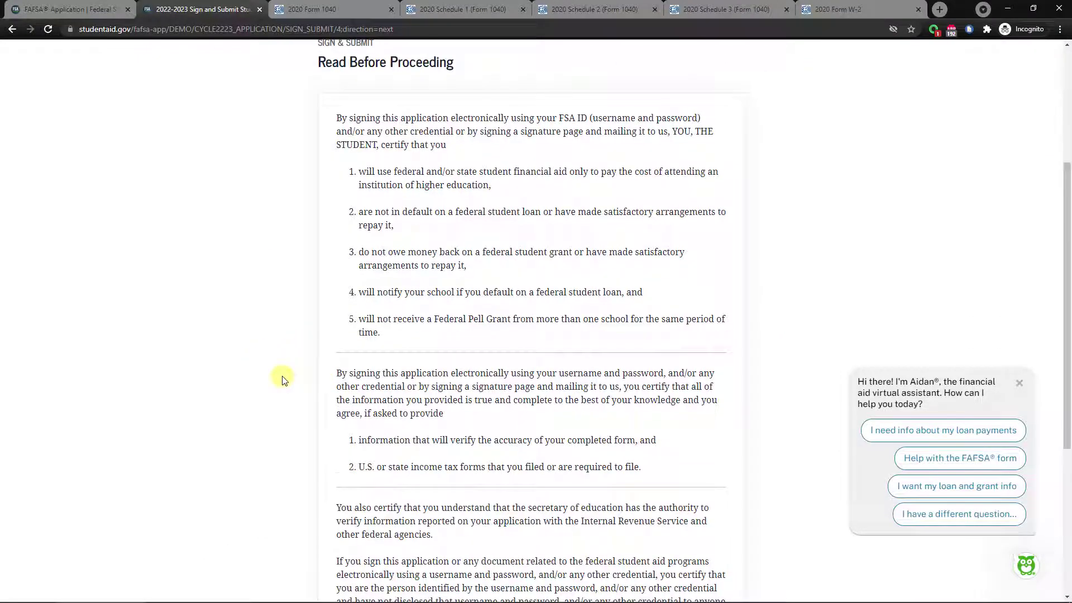
pyautogui.scroll(1, 281, 365)
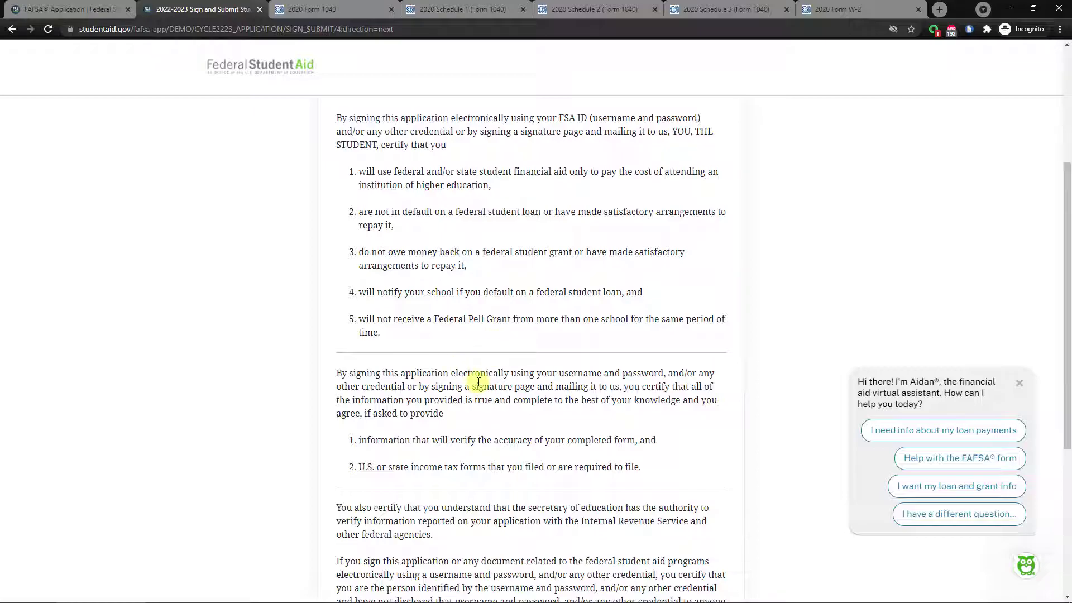
pyautogui.scroll(-5, 479, 380)
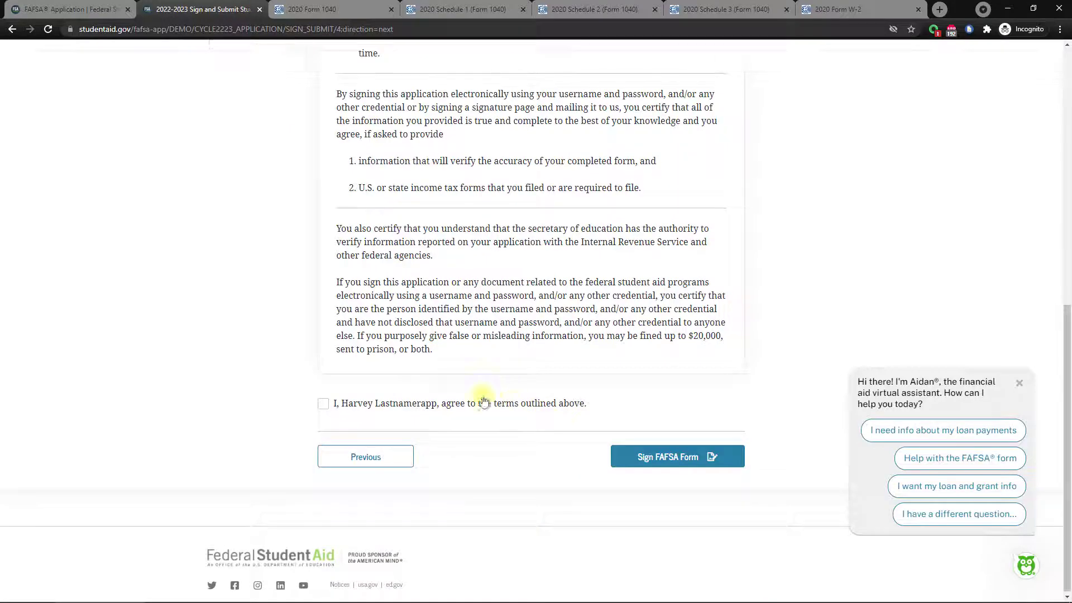
pyautogui.click(327, 407)
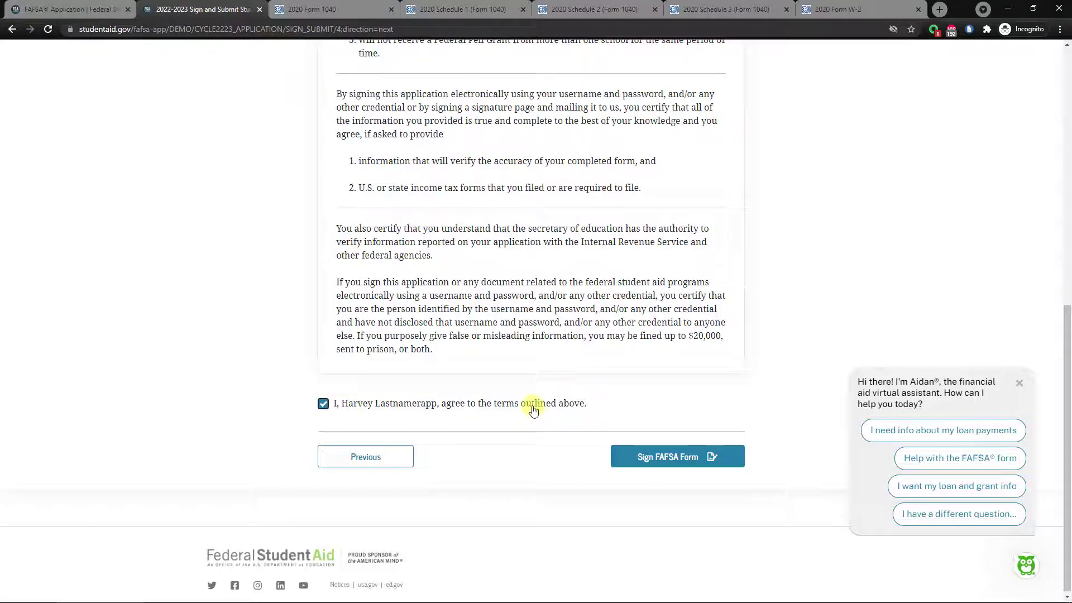
pyautogui.click(662, 458)
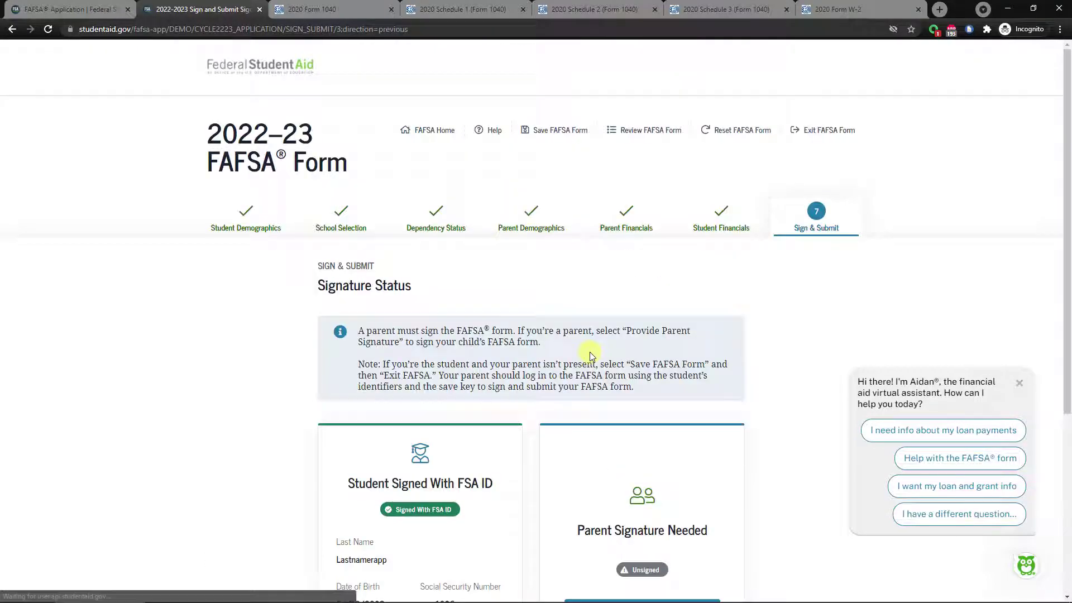
# Choose Provide Parent Signature, tick the parent agreement checkbox, and continue.
pyautogui.scroll(-3, 581, 354)
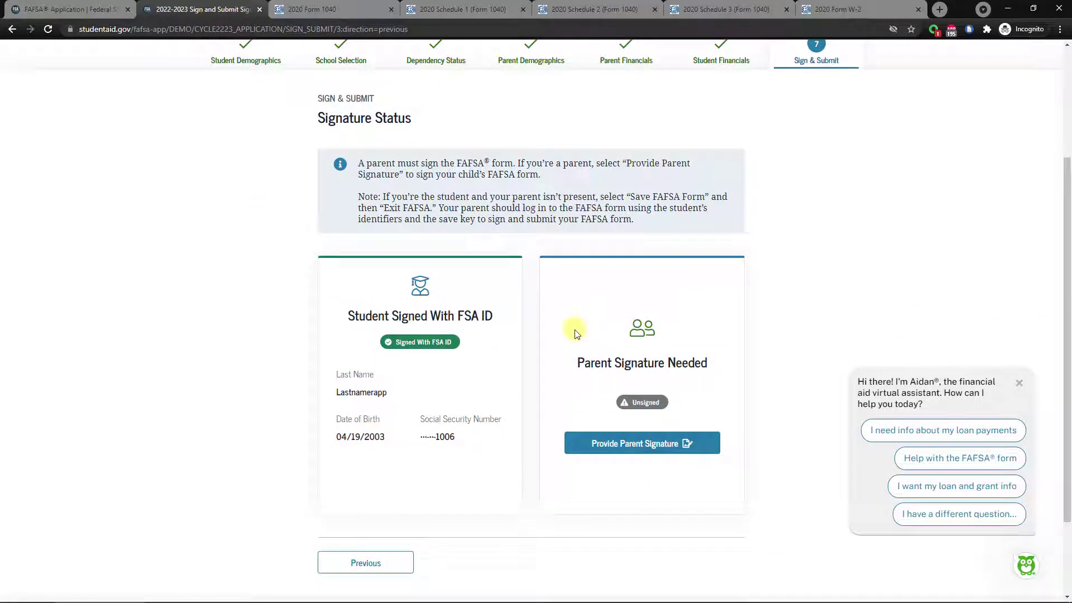
pyautogui.scroll(-1, 560, 316)
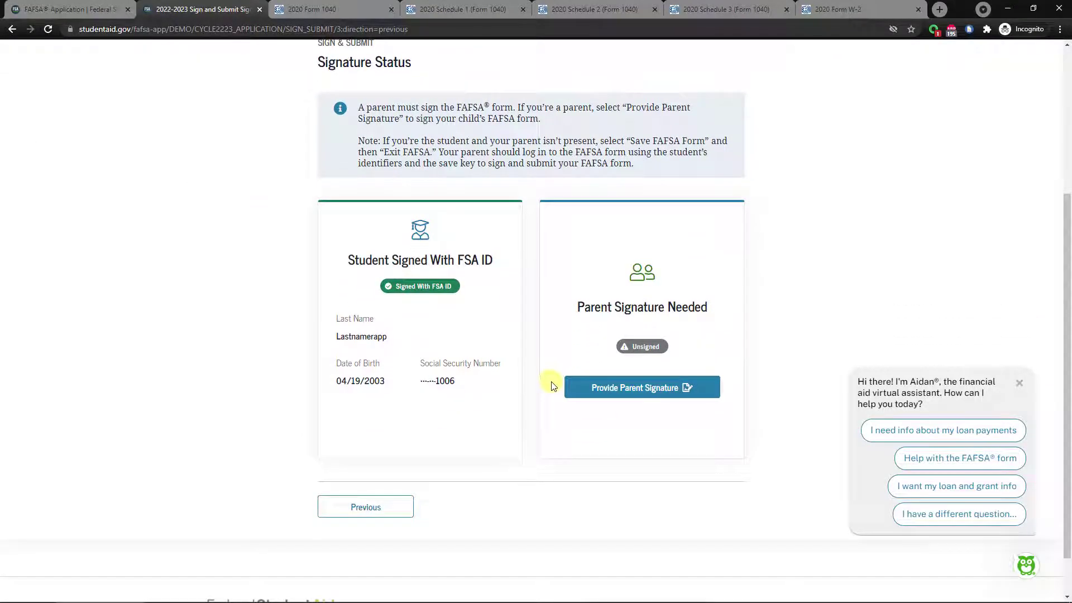
pyautogui.click(644, 397)
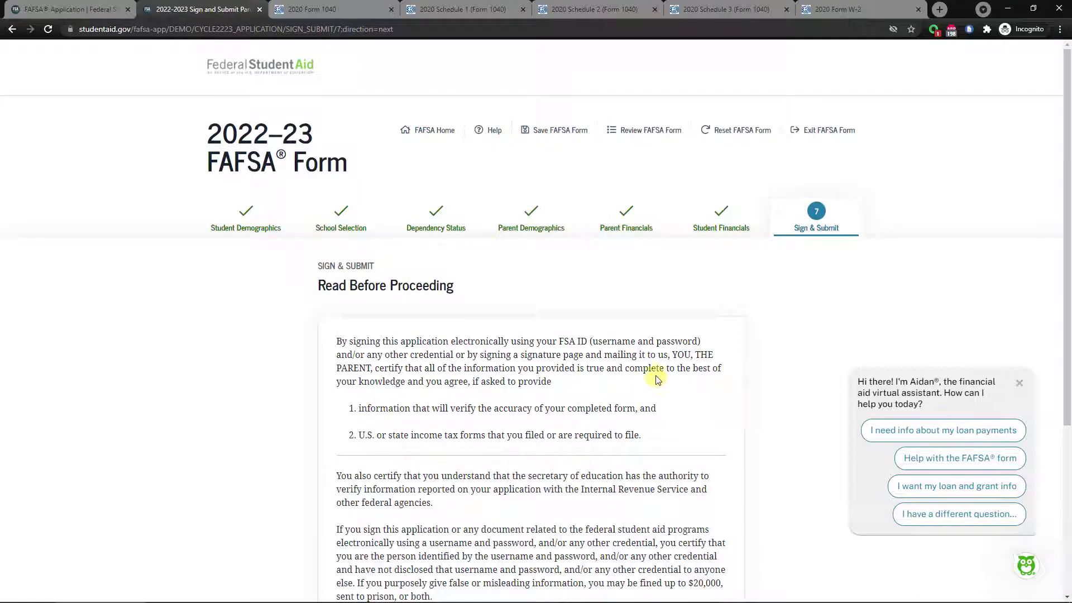
pyautogui.scroll(-4, 513, 313)
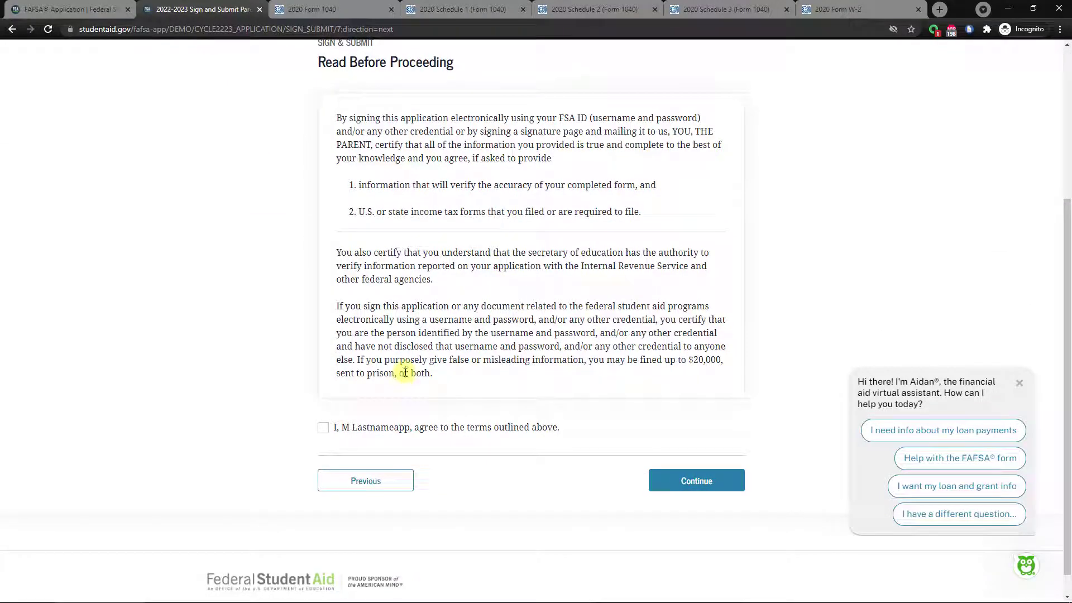
pyautogui.scroll(1, 418, 370)
pyautogui.click(322, 484)
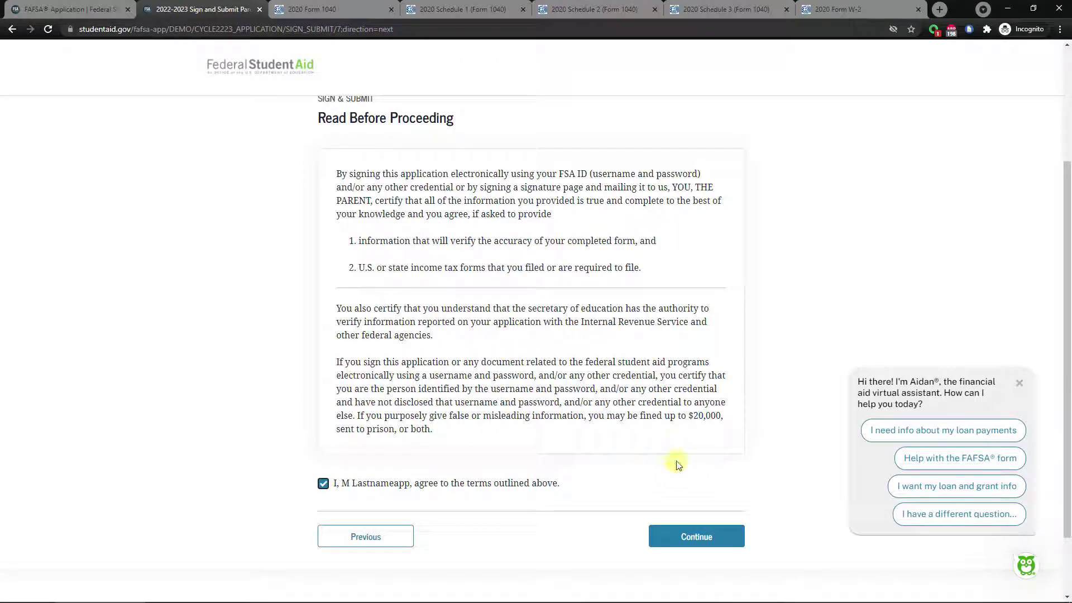
pyautogui.click(681, 539)
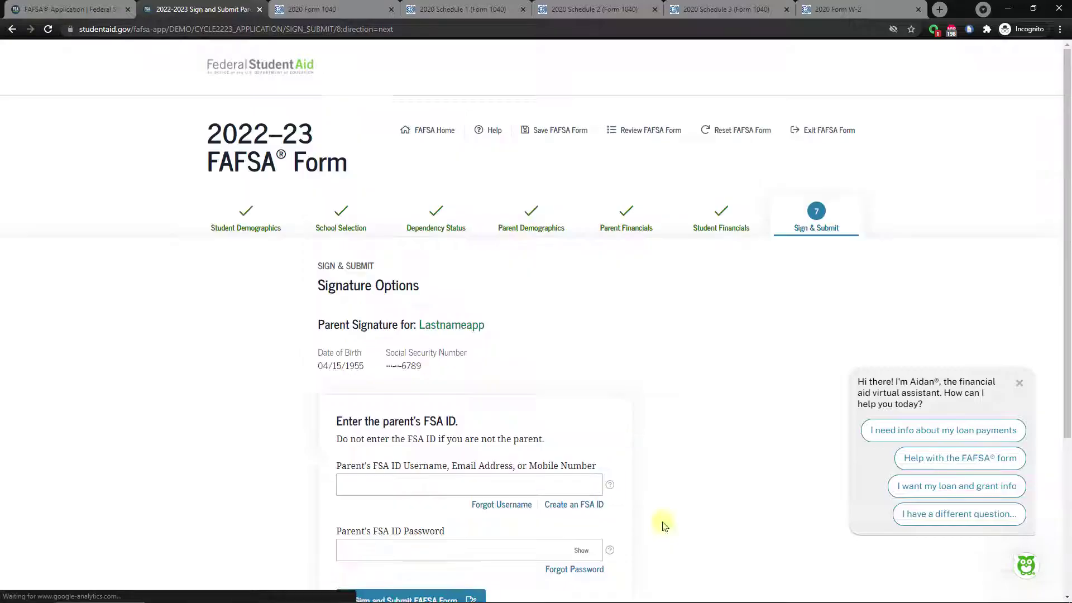
# Try the parent's FSA ID username and password fields on the signature page.
pyautogui.click(371, 375)
pyautogui.click(453, 435)
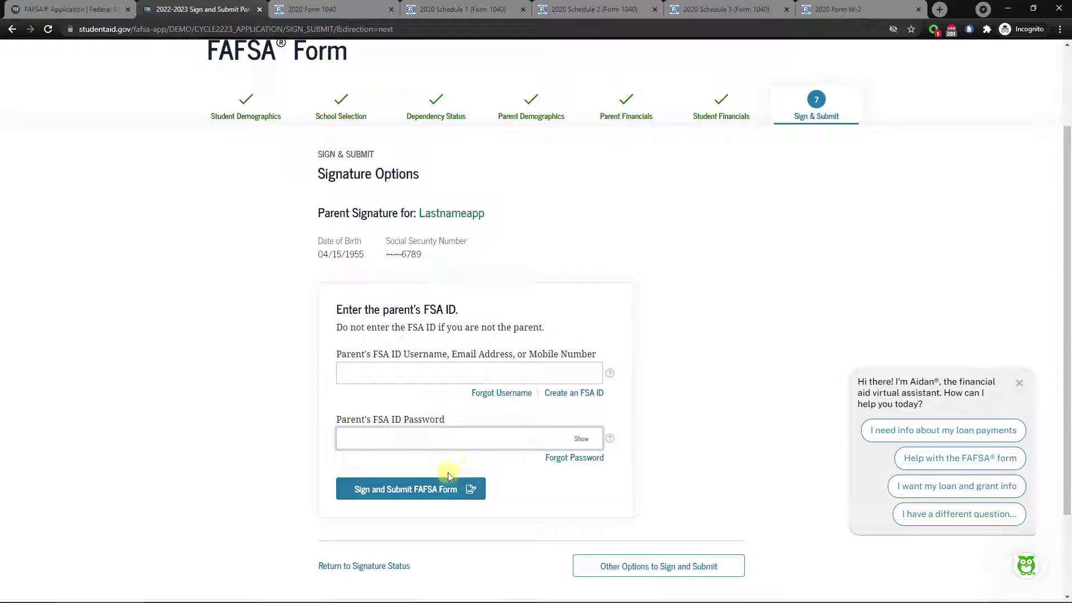
pyautogui.click(369, 375)
pyautogui.scroll(-1, 254, 349)
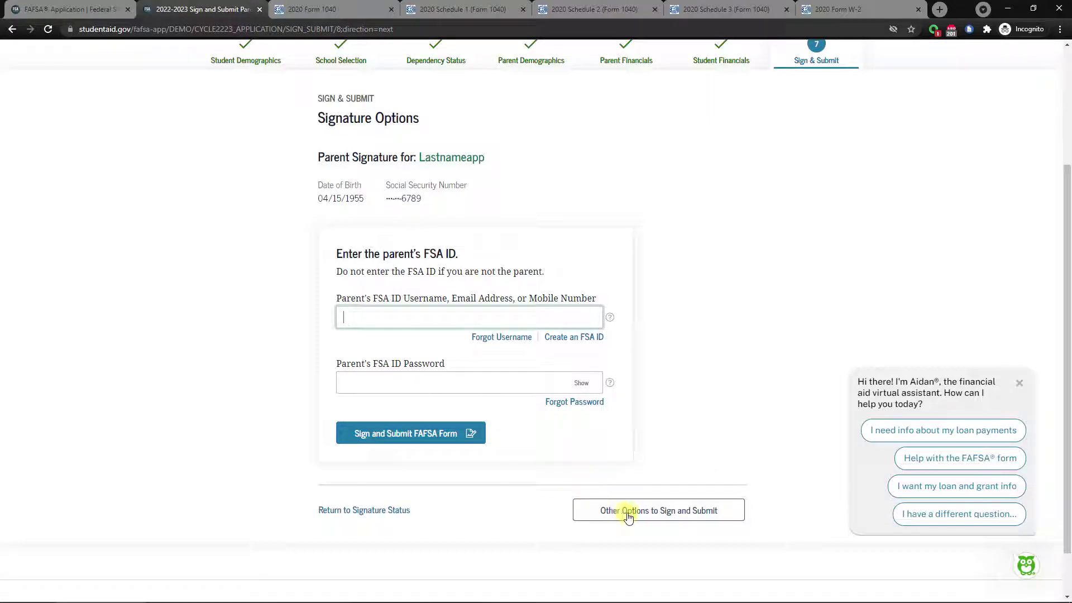
# Under Other Options, choose Print a signature page and send the Signature Page to print.
pyautogui.click(637, 510)
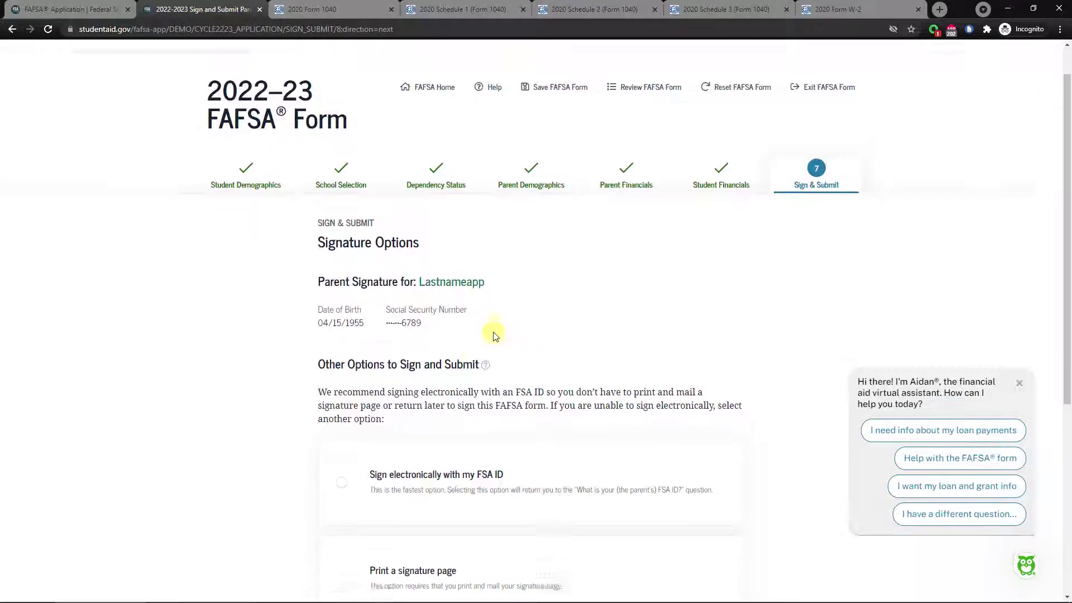
pyautogui.scroll(-3, 468, 304)
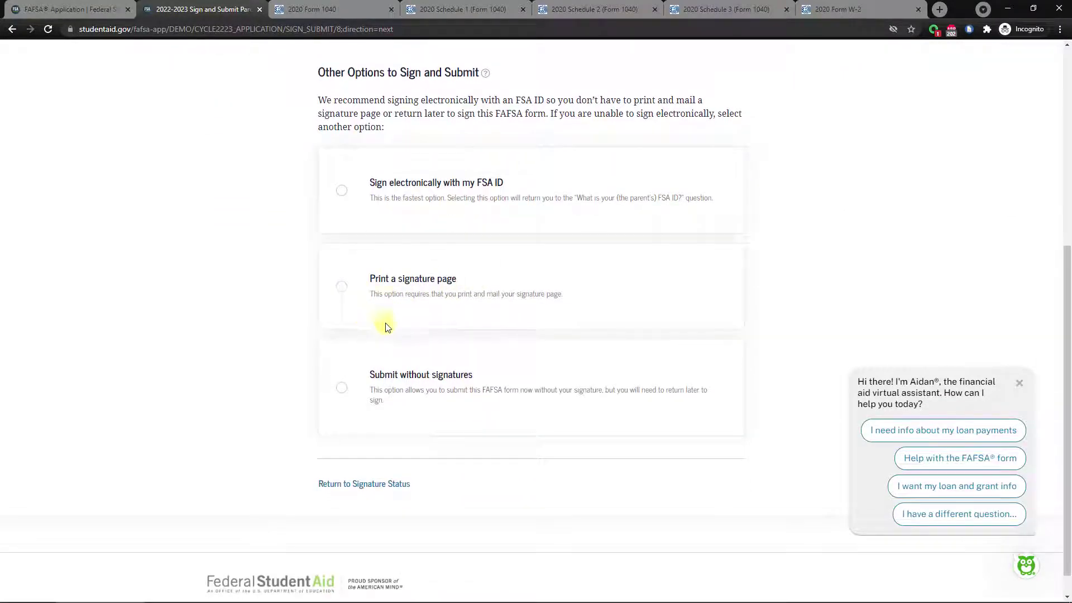
pyautogui.click(341, 288)
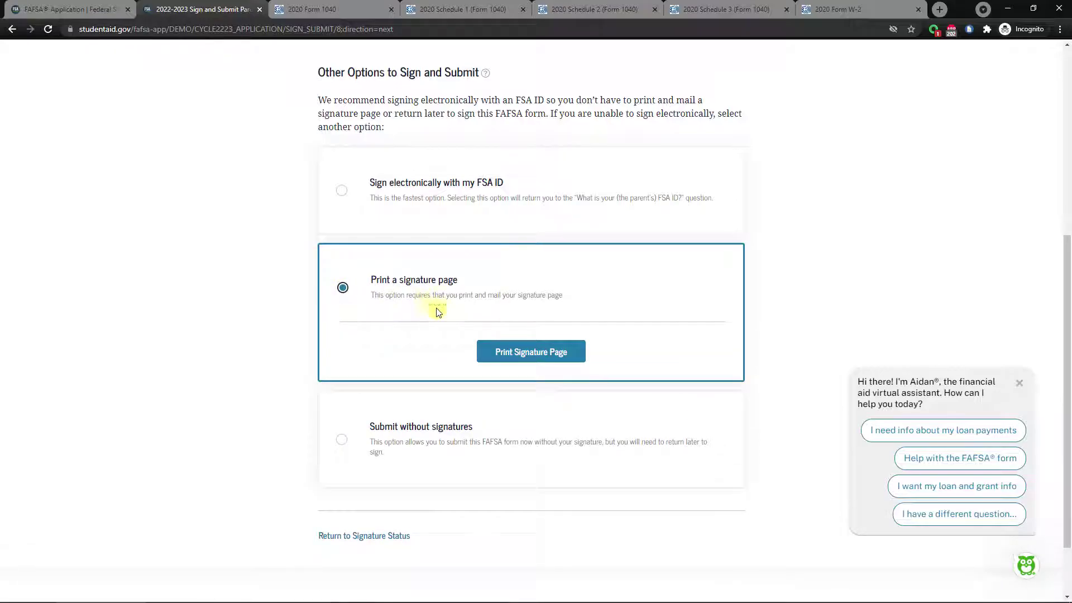
pyautogui.click(515, 354)
pyautogui.scroll(5, 688, 319)
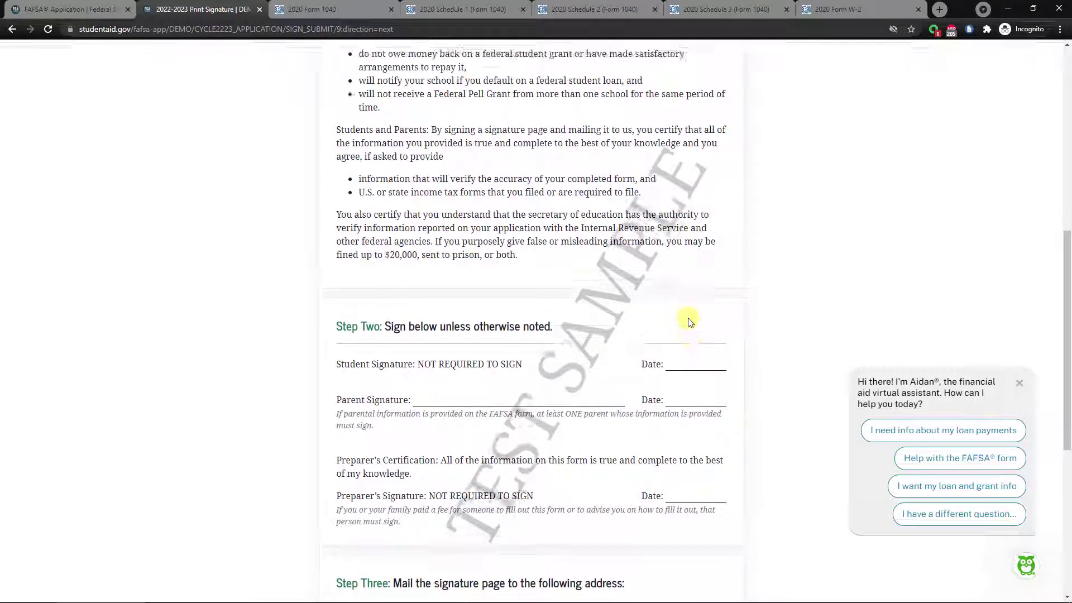
pyautogui.scroll(4, 693, 312)
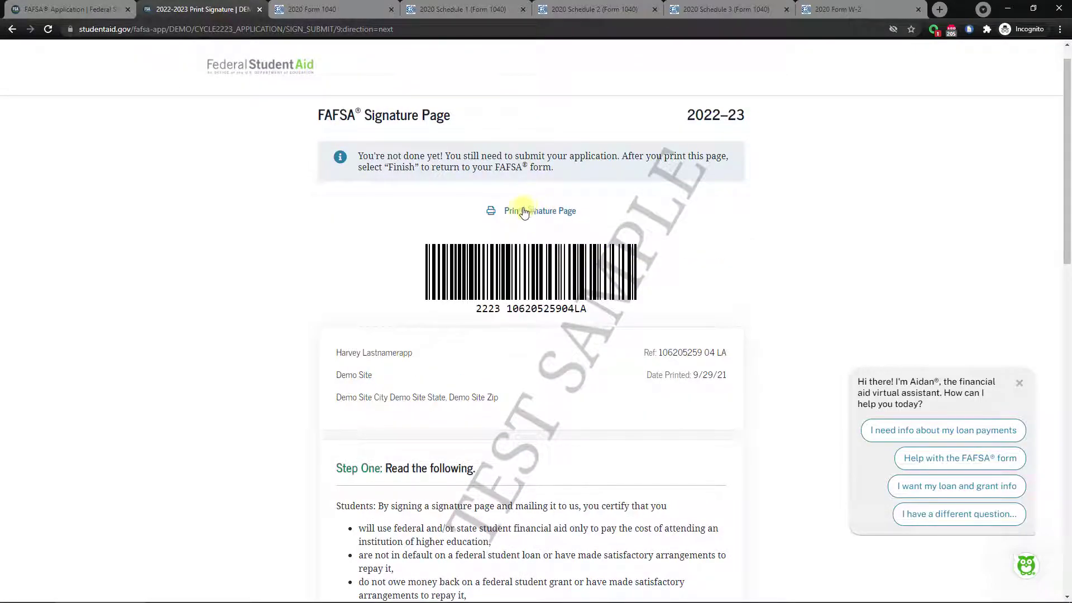
pyautogui.click(515, 212)
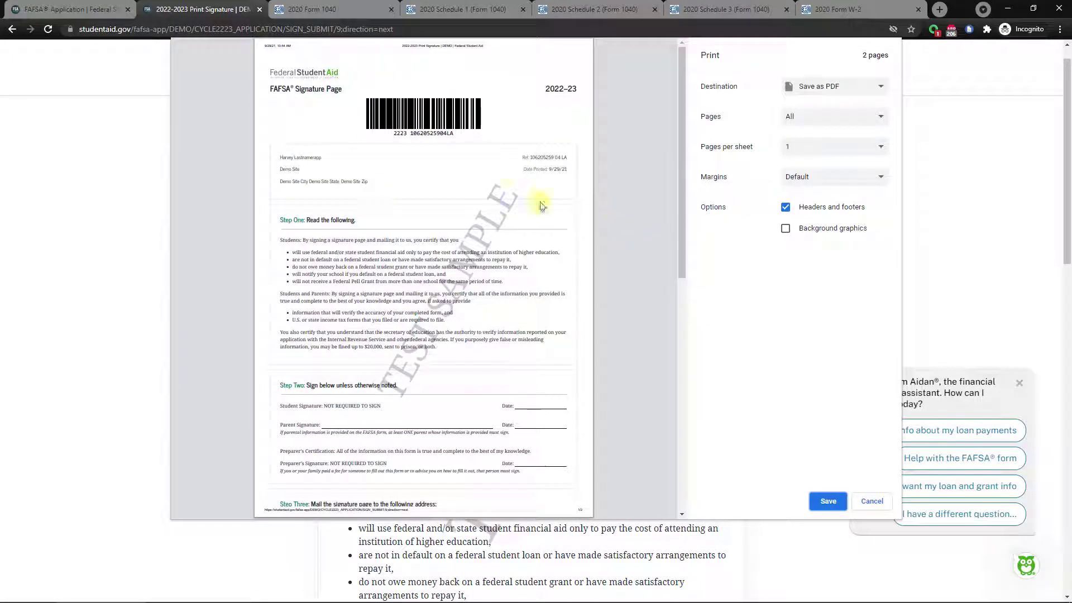
# Look over both pages of the 2022–23 Signature Page print preview, then cancel printing.
pyautogui.scroll(-7, 605, 326)
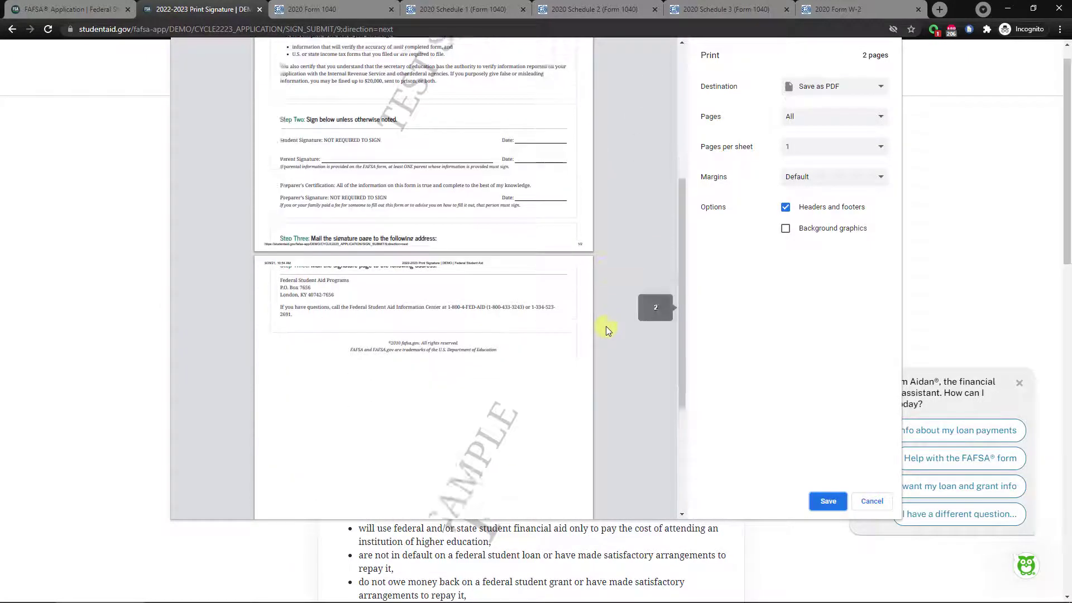
pyautogui.scroll(5, 605, 326)
pyautogui.scroll(2, 606, 329)
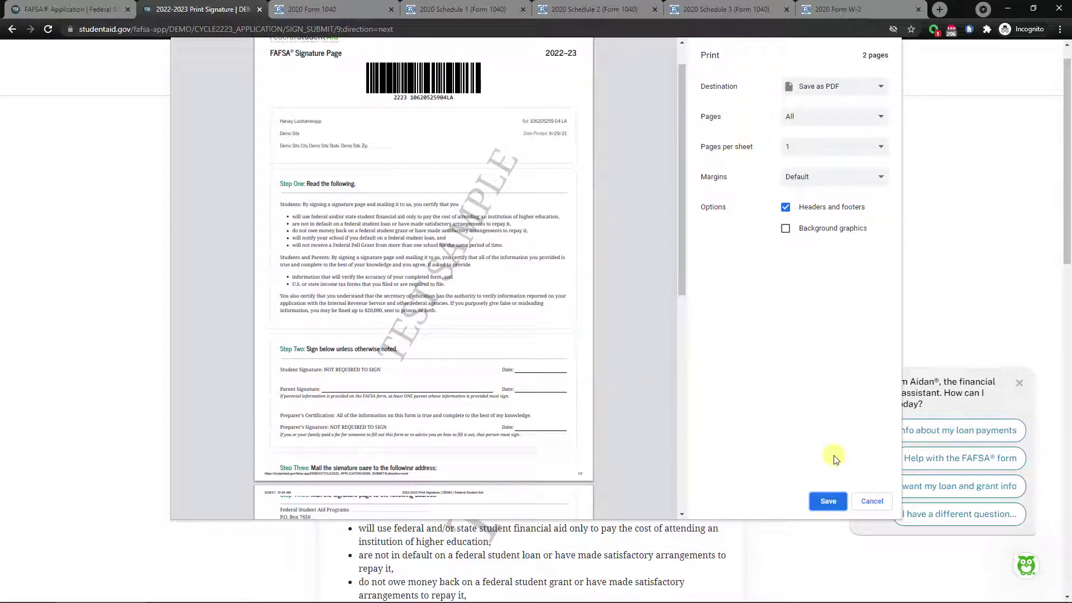
pyautogui.click(870, 502)
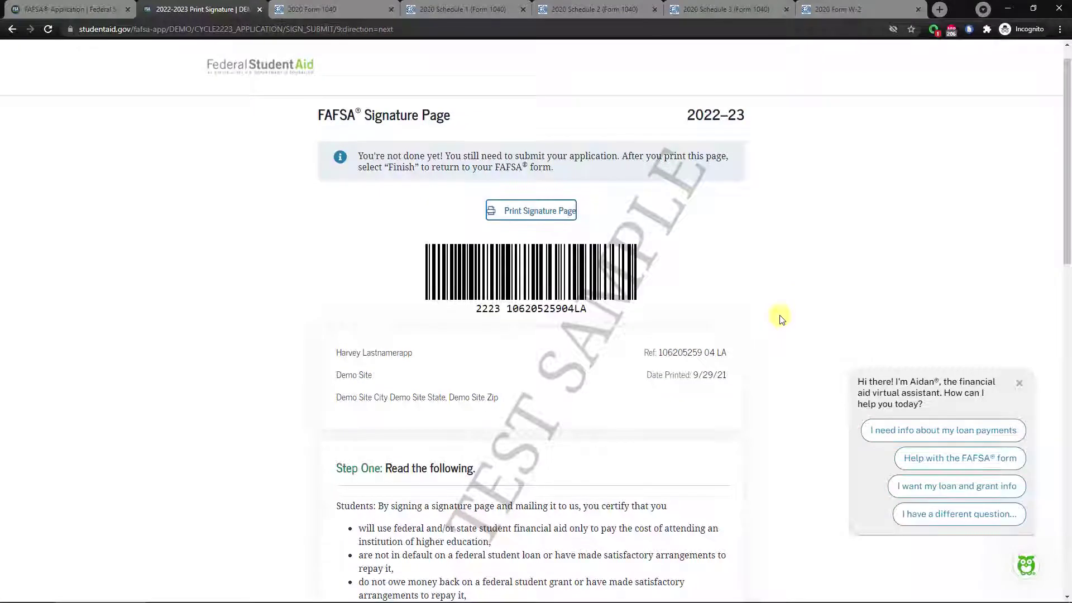
# Finish the print option and submit the FAFSA from Signature Status, parent marked Signature Page Printed.
pyautogui.scroll(-15, 780, 318)
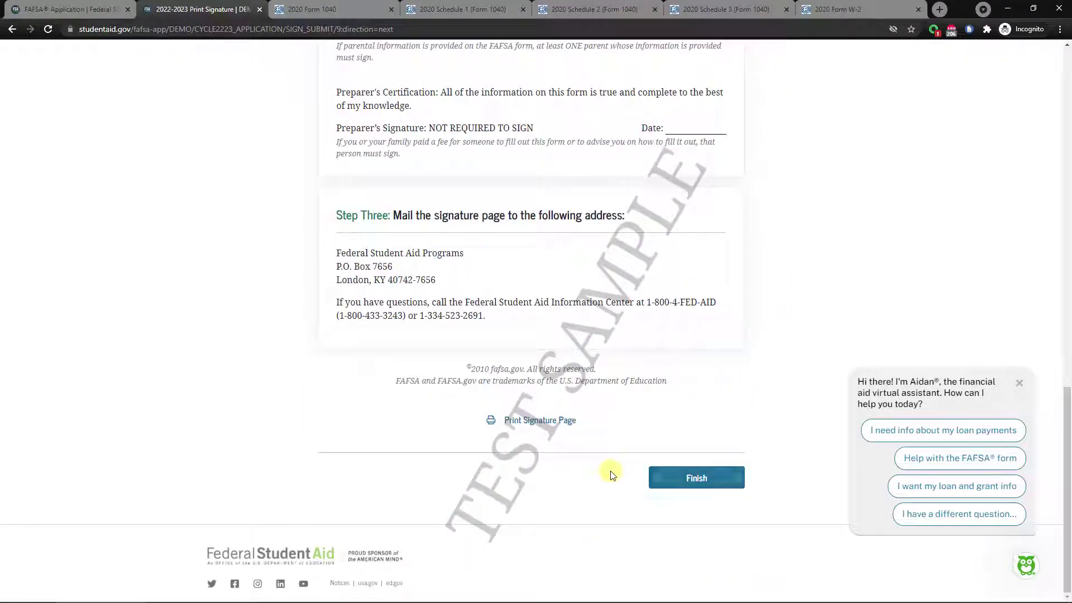
pyautogui.click(691, 476)
pyautogui.scroll(-2, 550, 335)
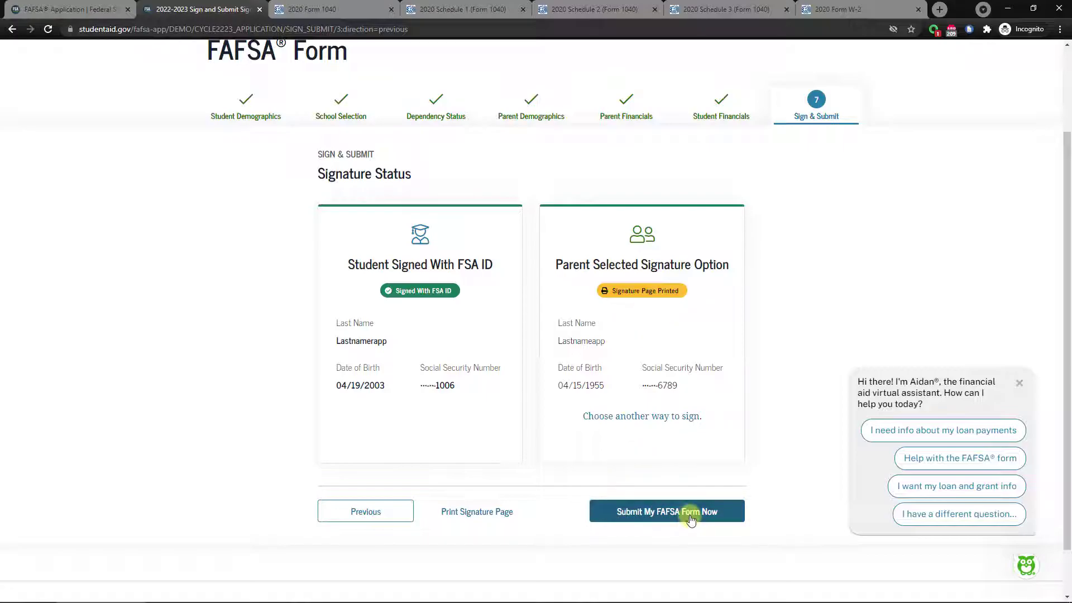
pyautogui.click(666, 519)
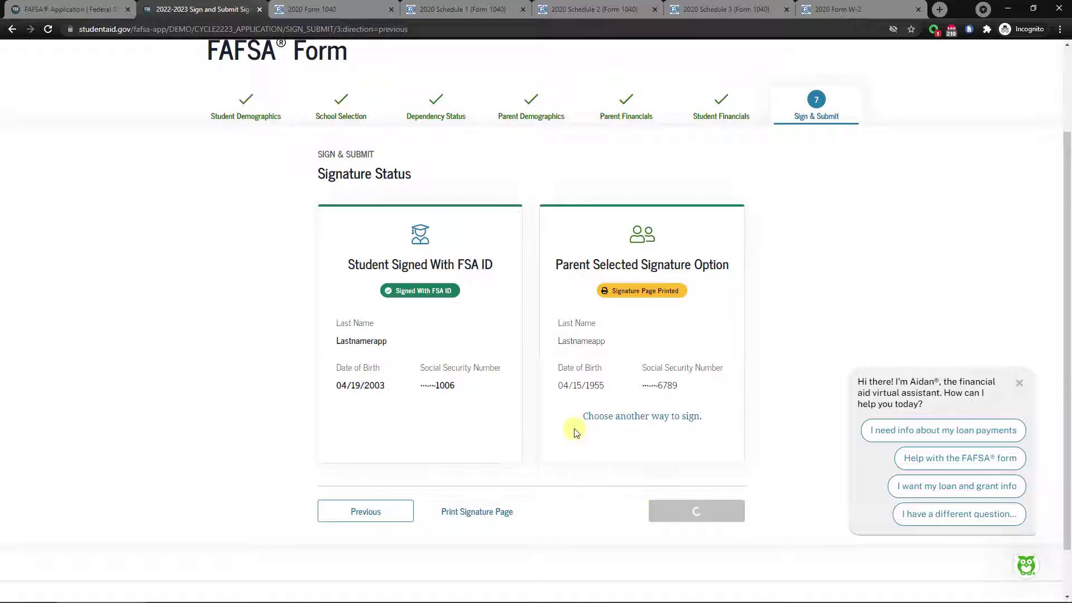